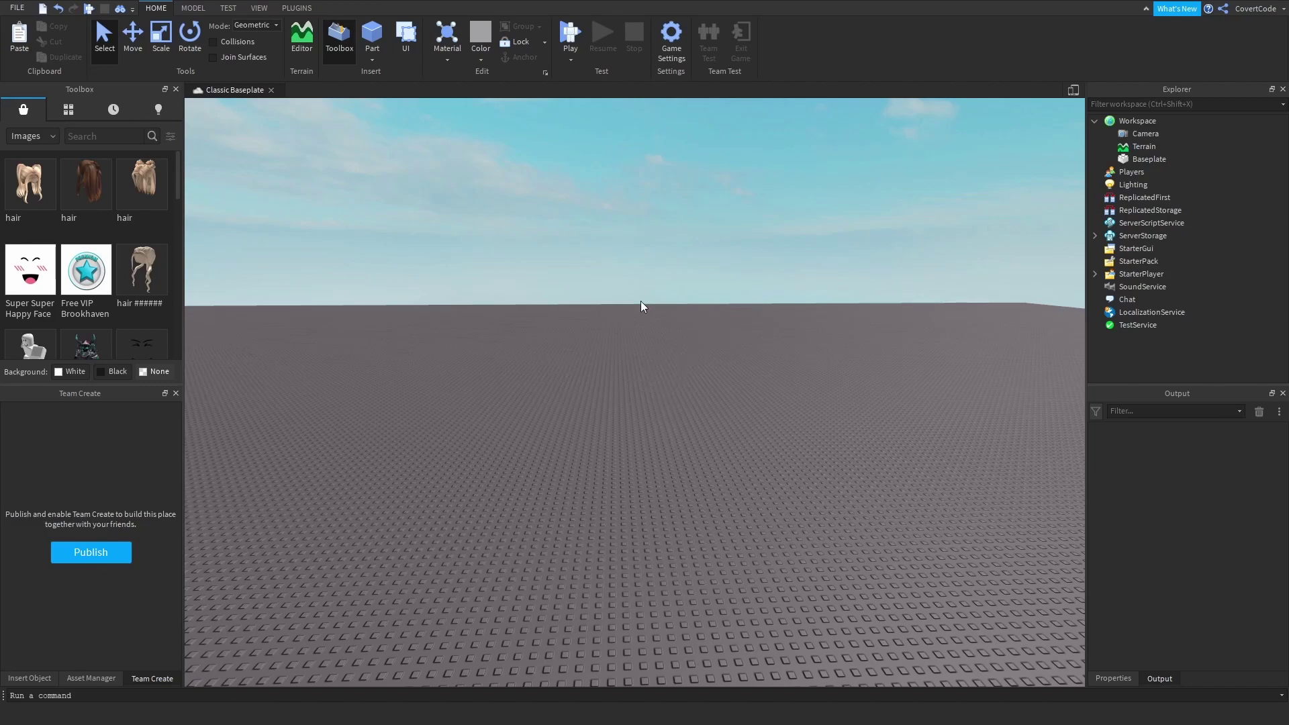
# - Display the Insert Object window for adding new objects to the place
pyautogui.click(28, 678)
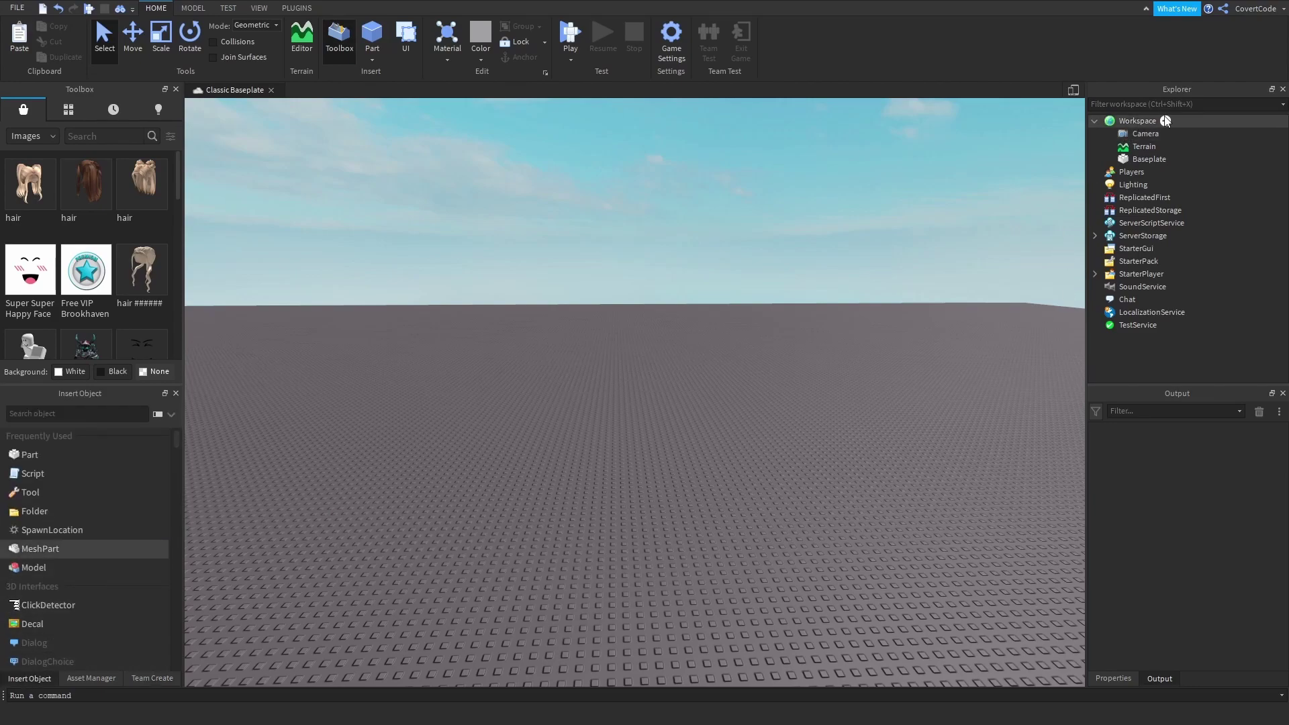
pyautogui.click(259, 9)
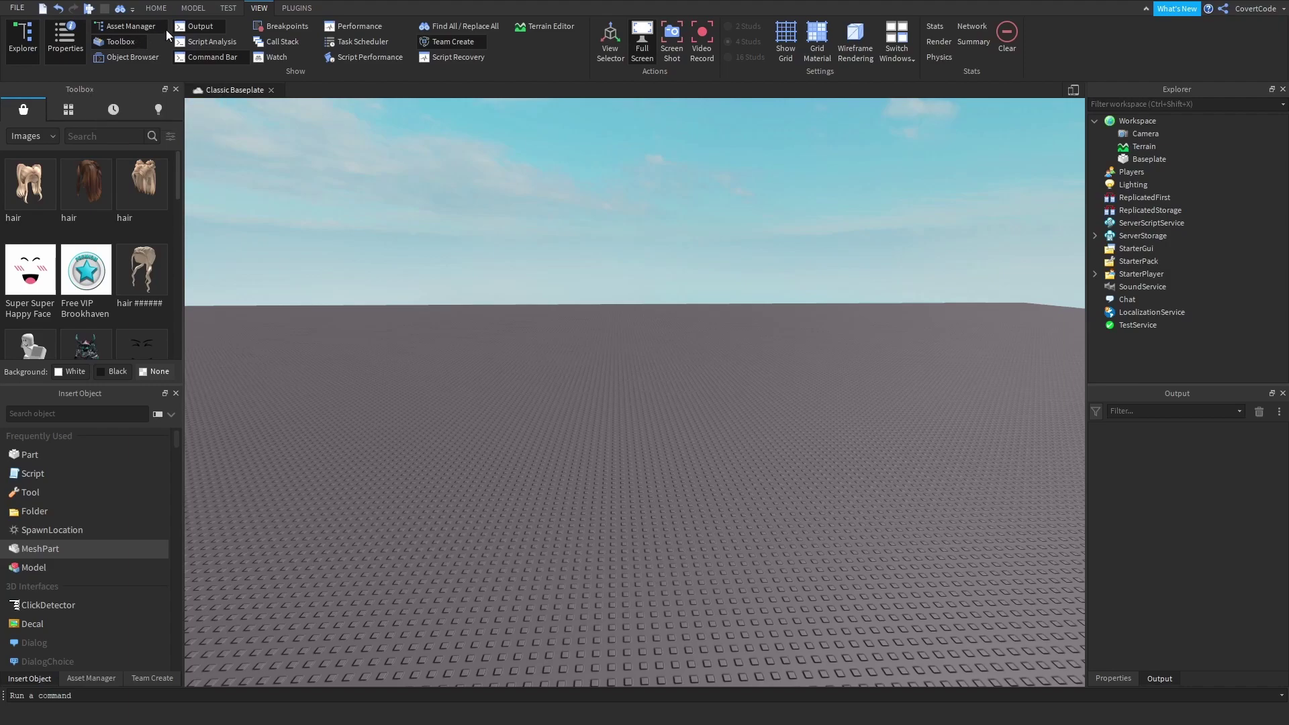
pyautogui.click(193, 8)
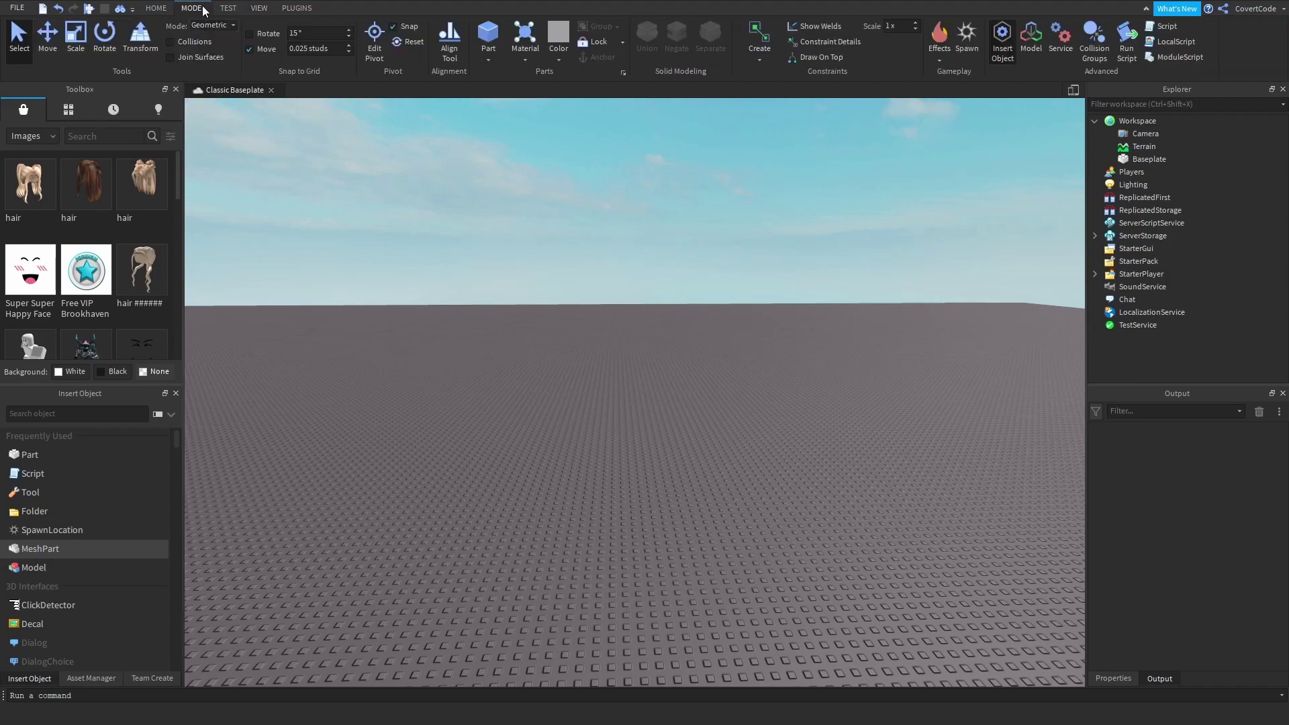
pyautogui.click(992, 38)
pyautogui.click(996, 39)
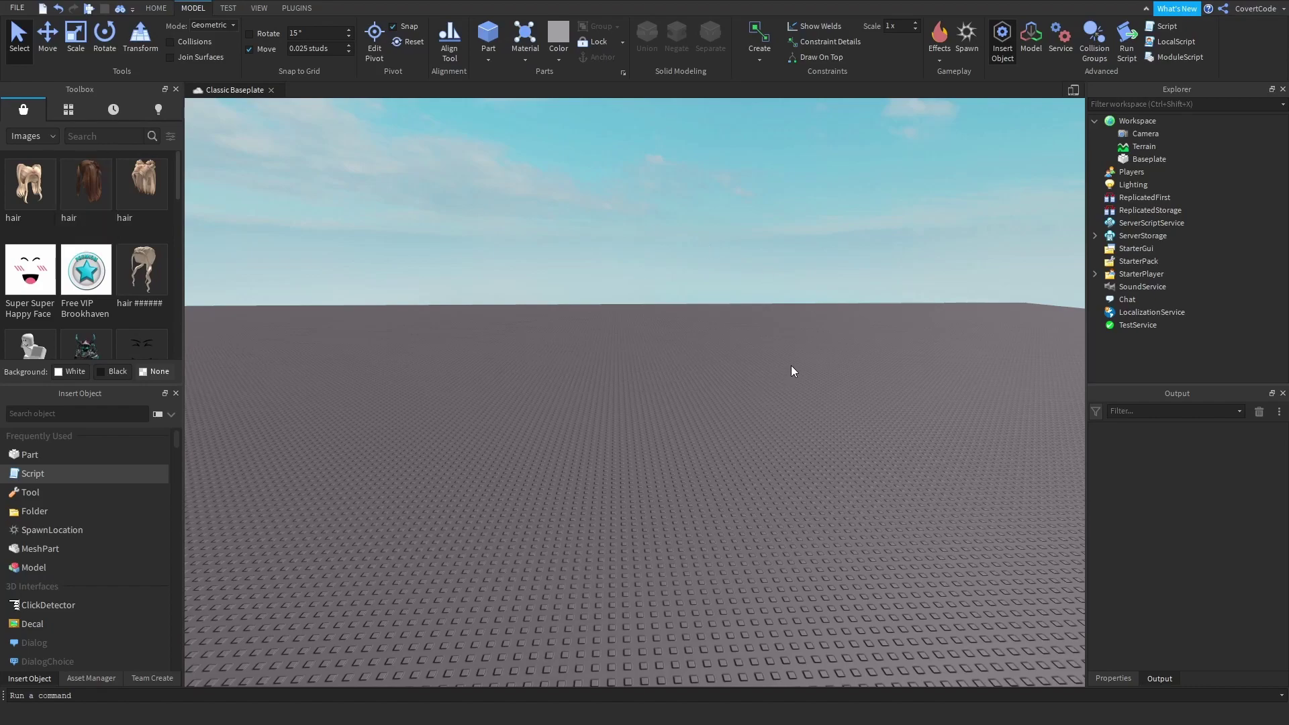
# - Insert a ScreenGui into StarterGui and display its properties
pyautogui.click(1135, 249)
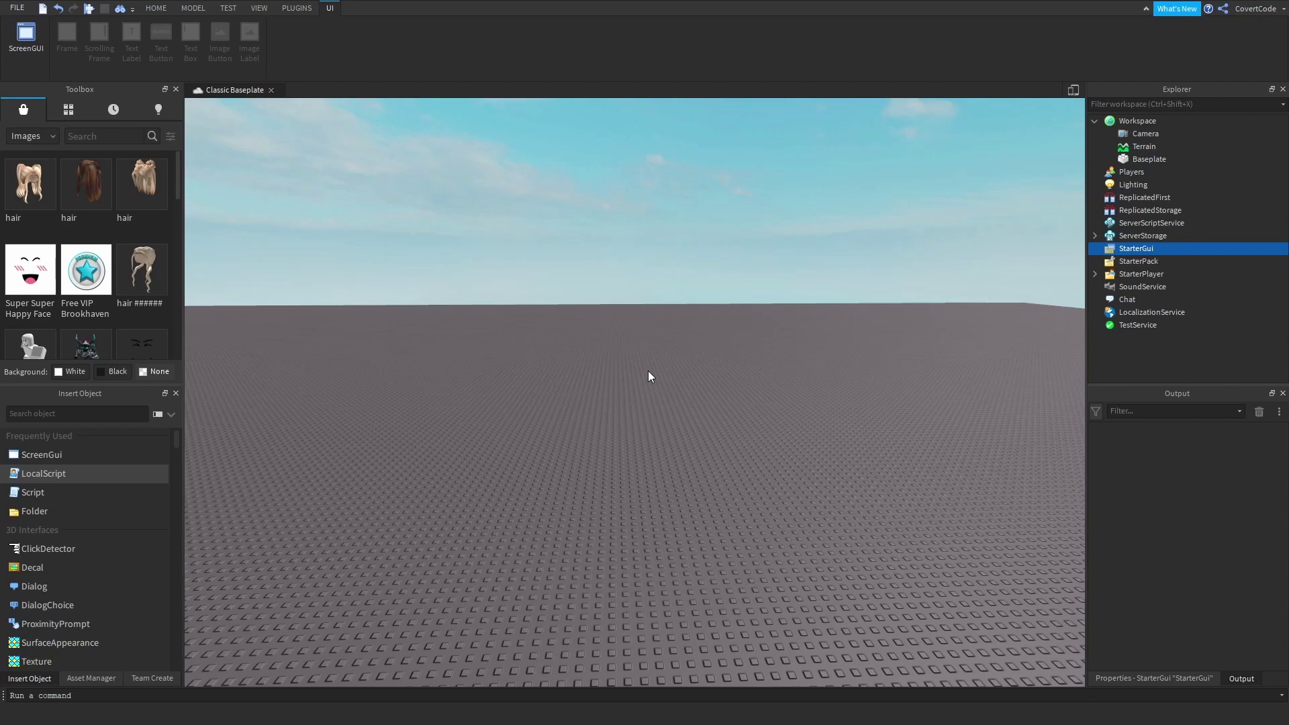
pyautogui.click(41, 455)
pyautogui.moveTo(1139, 173); pyautogui.dragTo(1123, 262)
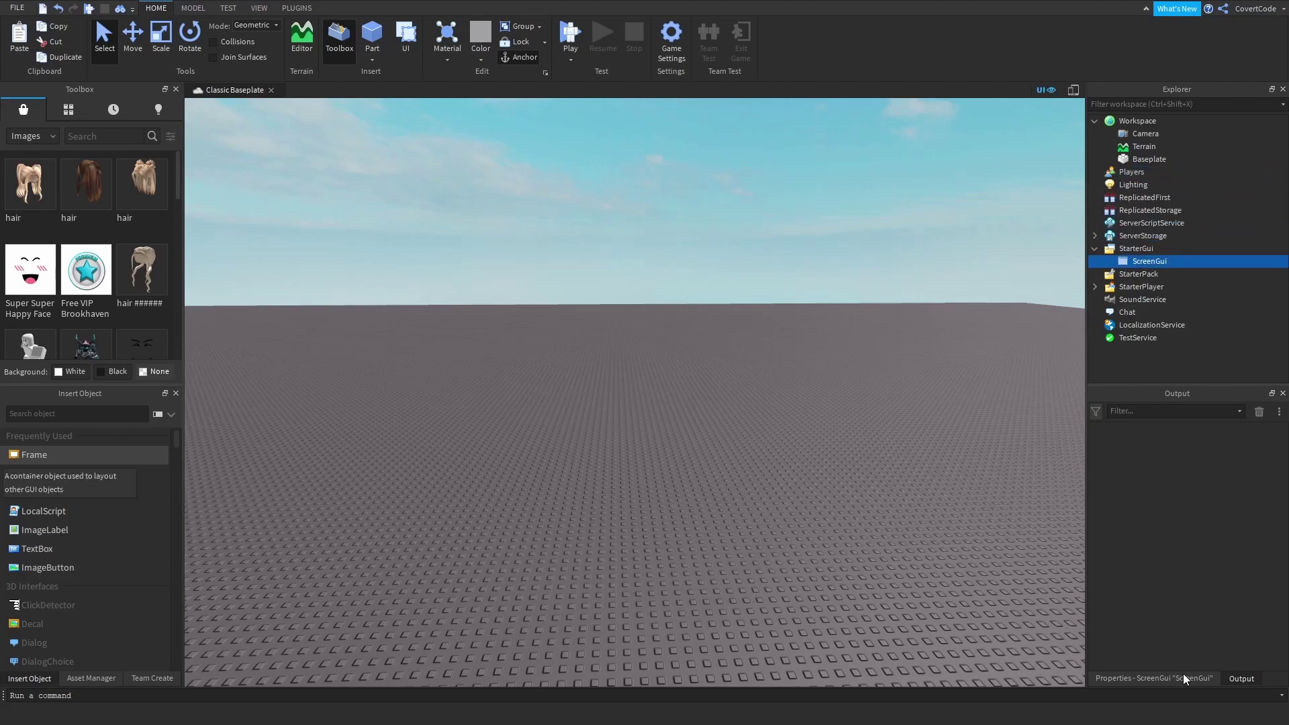
pyautogui.moveTo(936, 541); pyautogui.dragTo(890, 423, button='right')
pyautogui.moveTo(763, 329); pyautogui.dragTo(666, 301, button='right')
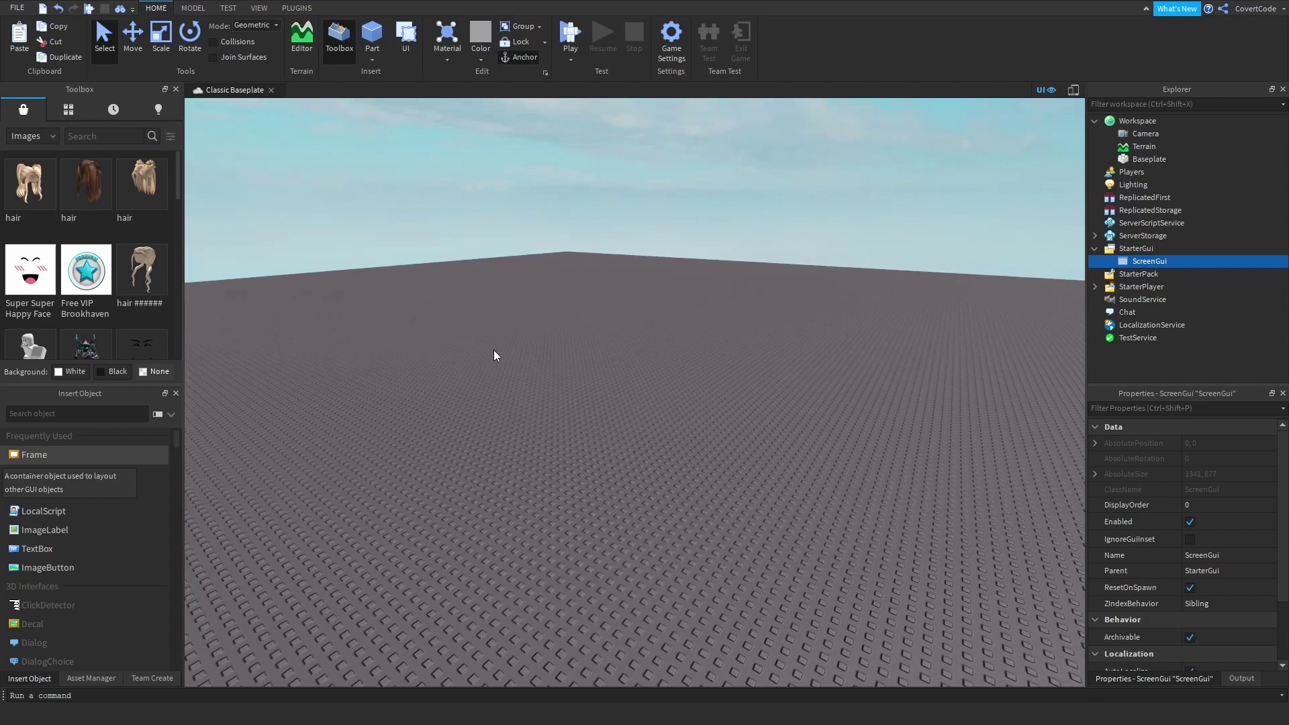
# - Rename the ScreenGui inside StarterGui as ShopGUI
pyautogui.moveTo(1140, 262)
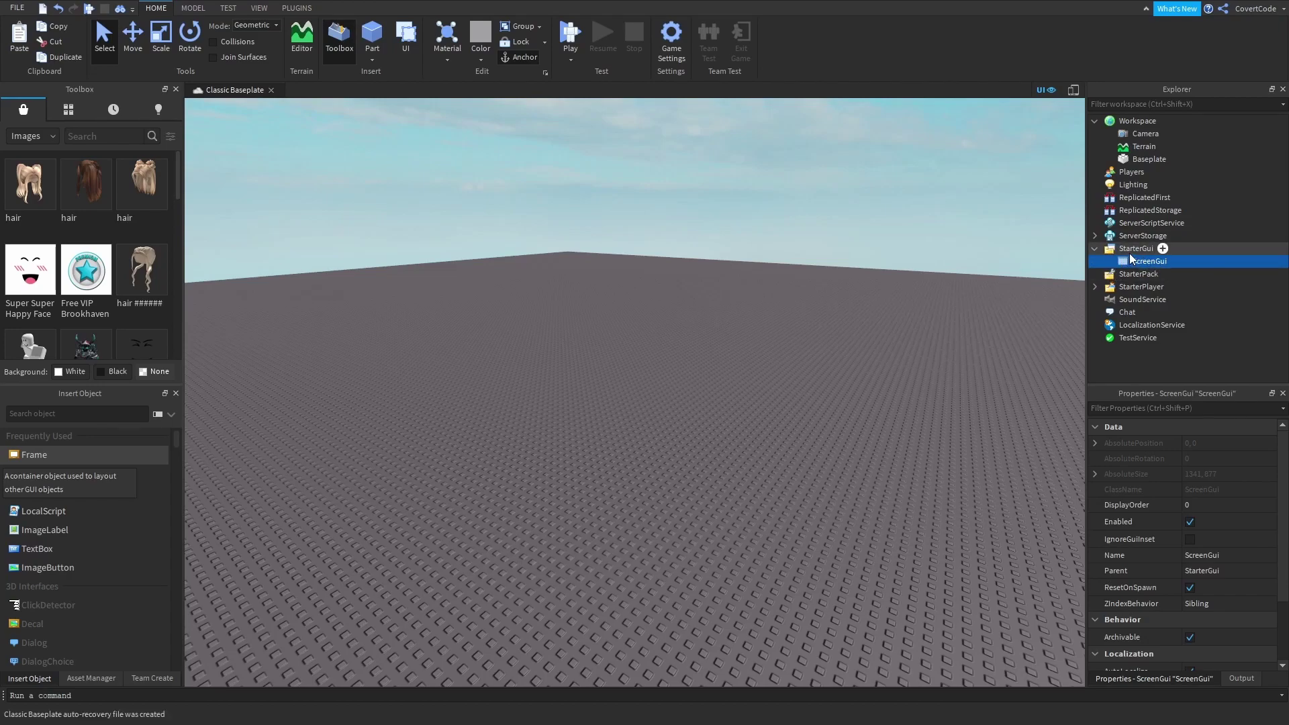
pyautogui.moveTo(897, 486); pyautogui.dragTo(897, 486, button='right')
pyautogui.scroll(-3, 899, 490)
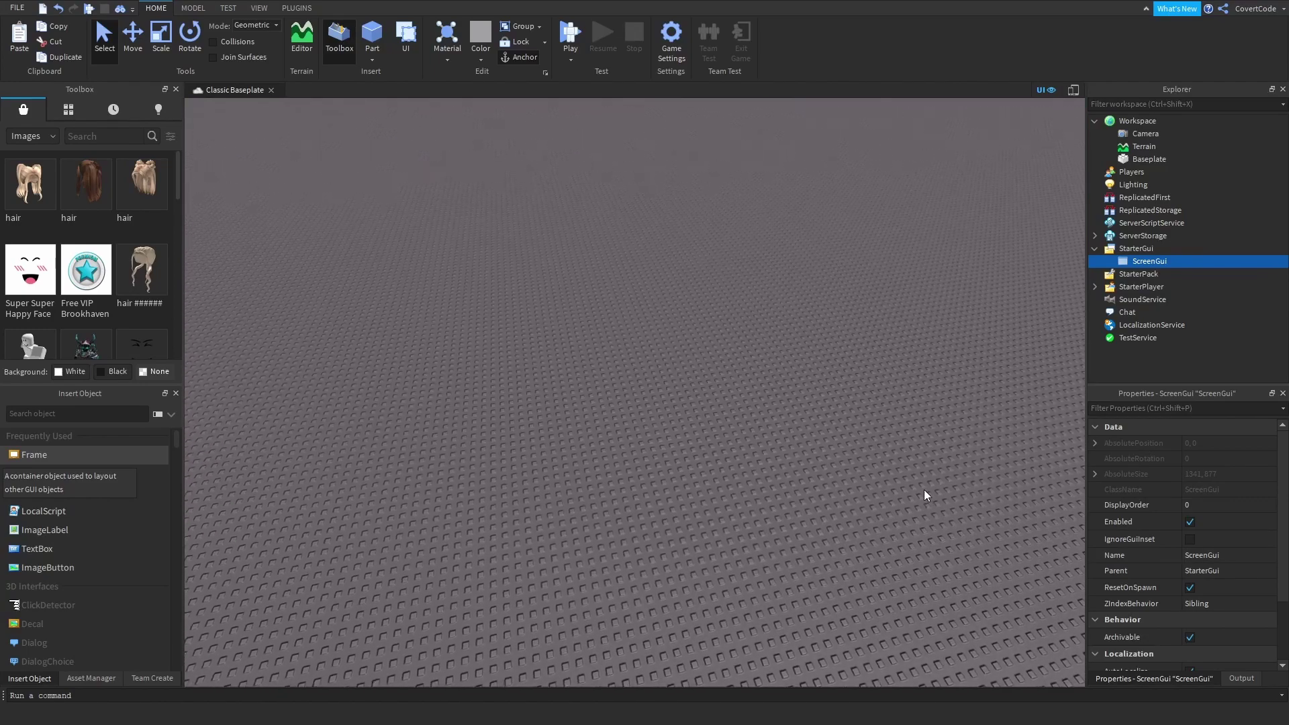
pyautogui.click(1221, 555)
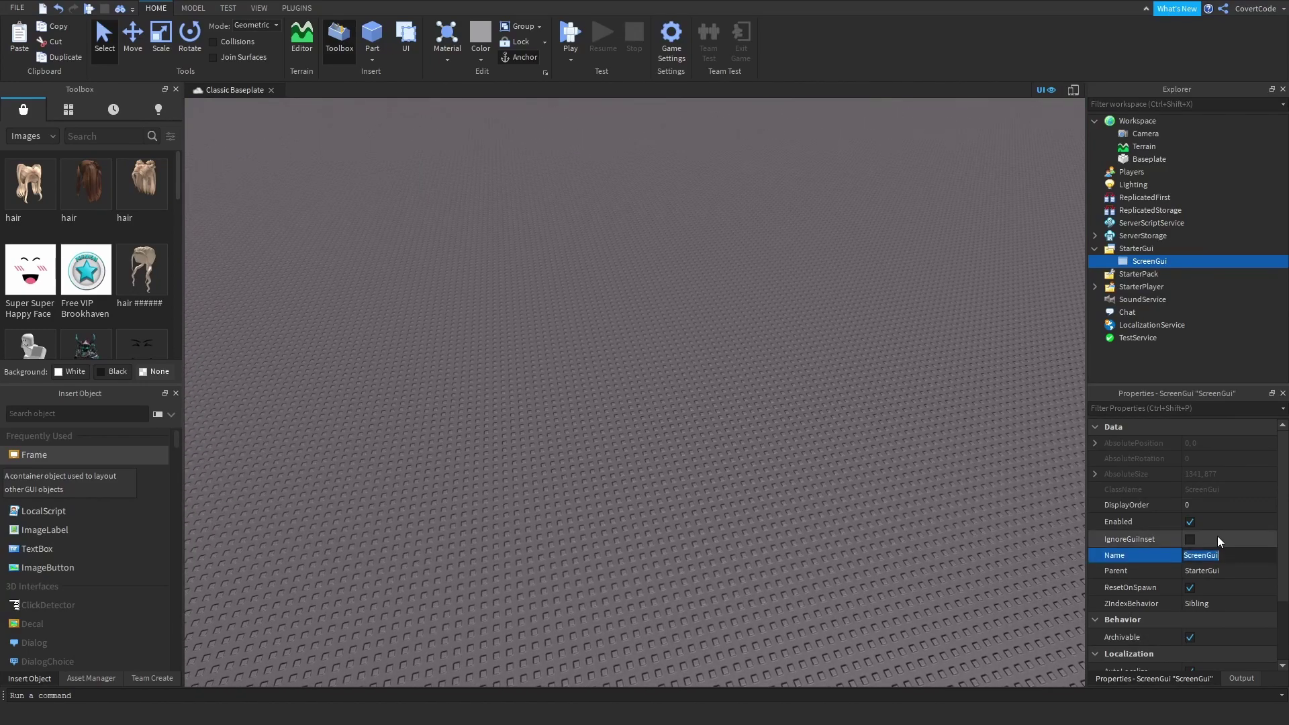
pyautogui.press('BackSpace')
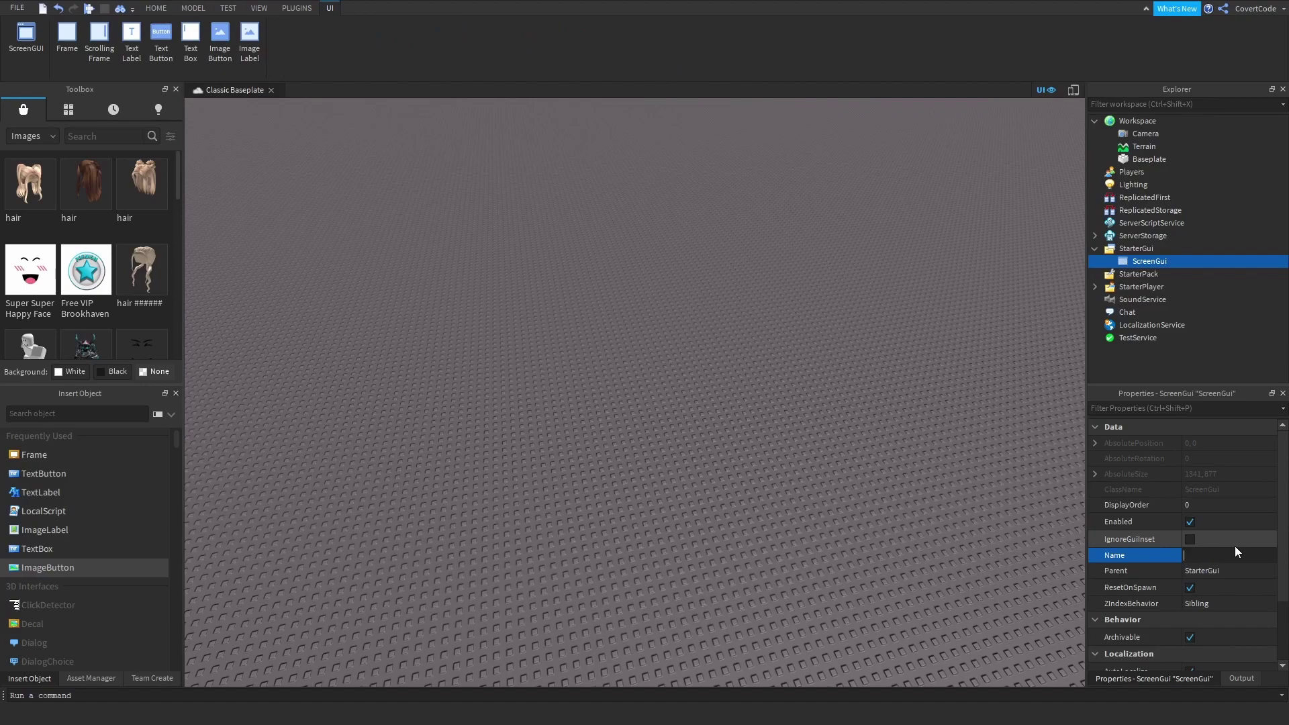
pyautogui.write('ShopGUI')
pyautogui.press('Return')
pyautogui.moveTo(743, 392); pyautogui.dragTo(449, 506, button='right')
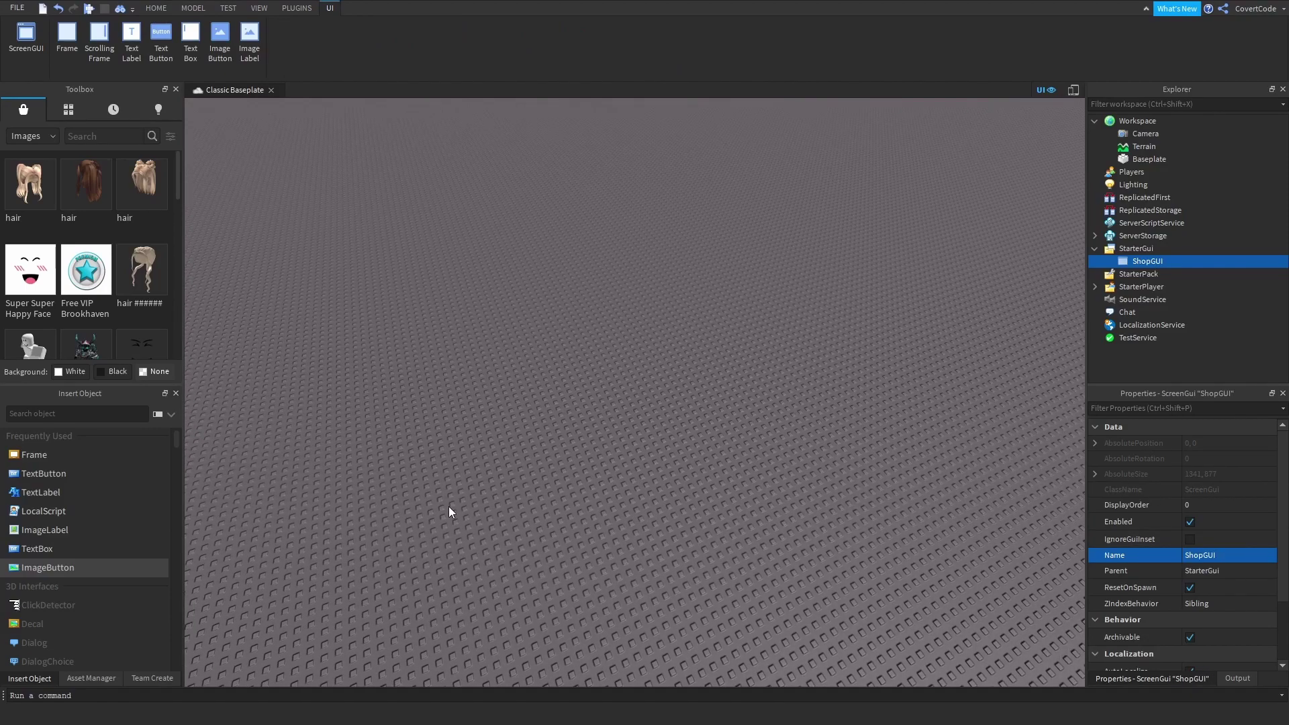
# - Insert a Frame into ShopGUI and move it to about 608 pixels across and 327 pixels down, near the middle of the viewport
pyautogui.moveTo(1139, 266)
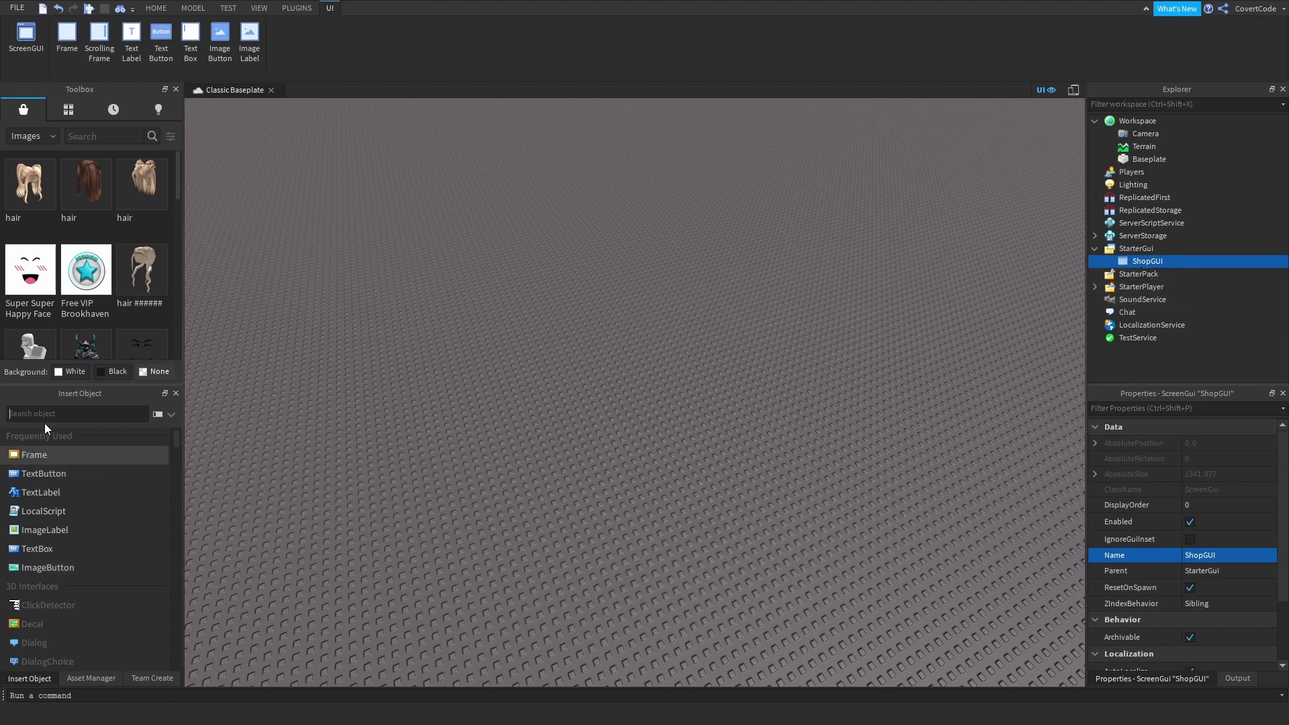
pyautogui.write('frame')
pyautogui.click(47, 441)
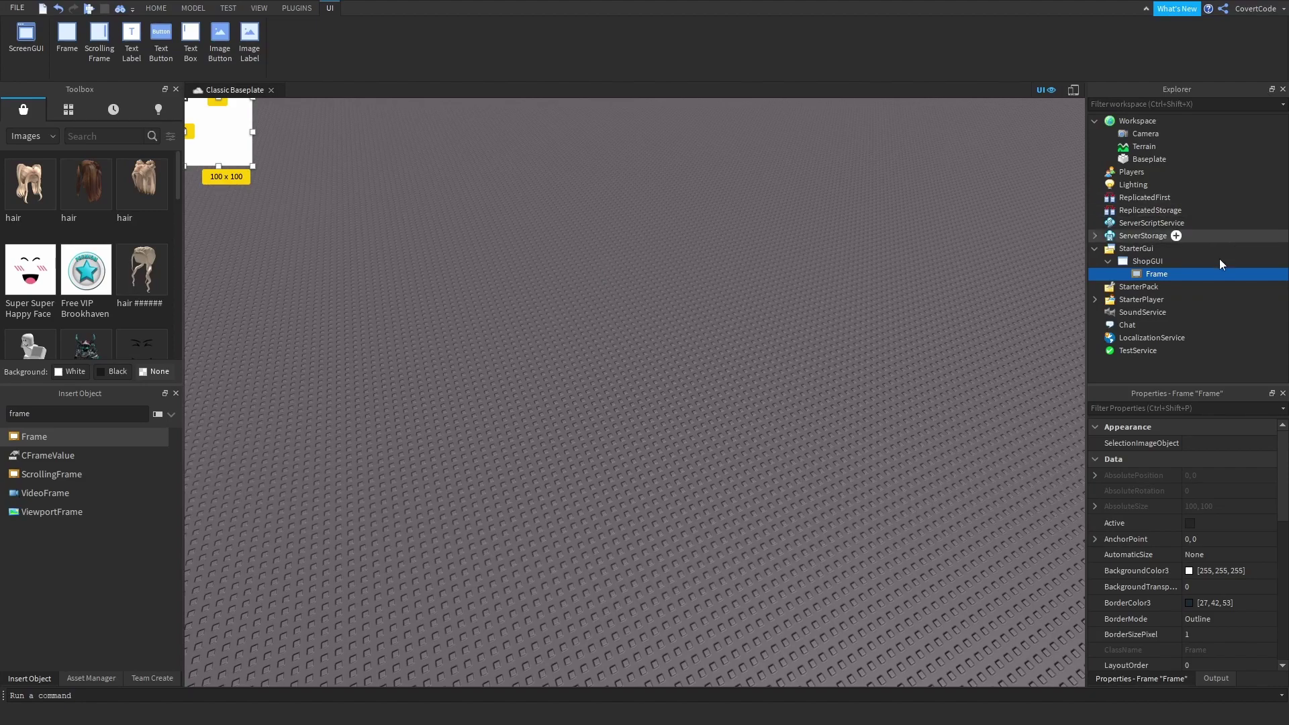
pyautogui.click(1148, 261)
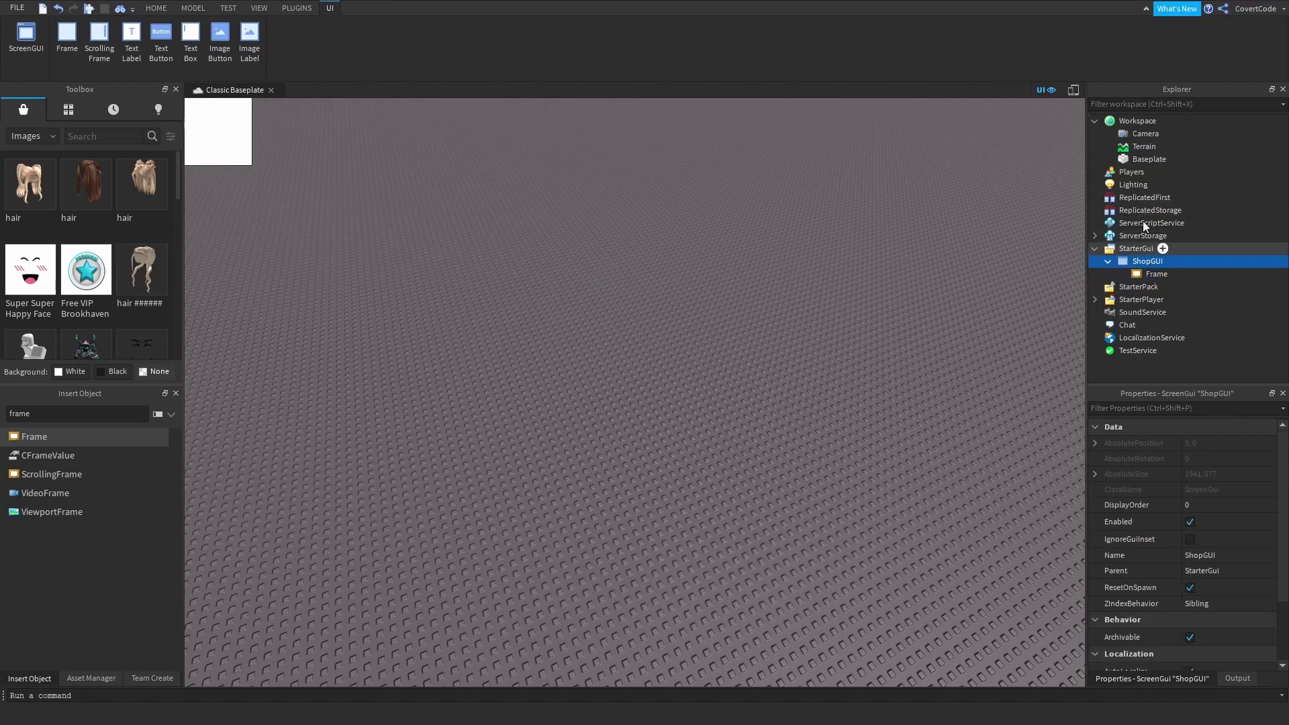
pyautogui.click(1146, 275)
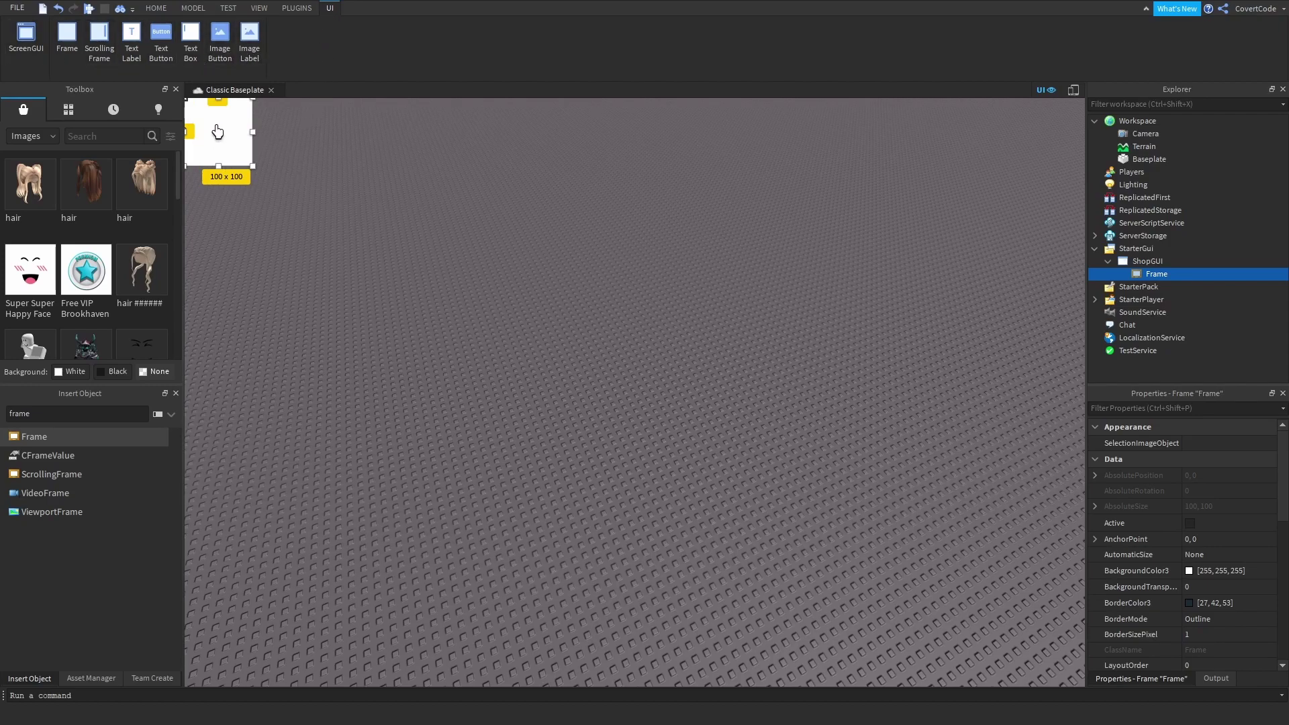
pyautogui.moveTo(225, 135); pyautogui.dragTo(629, 344)
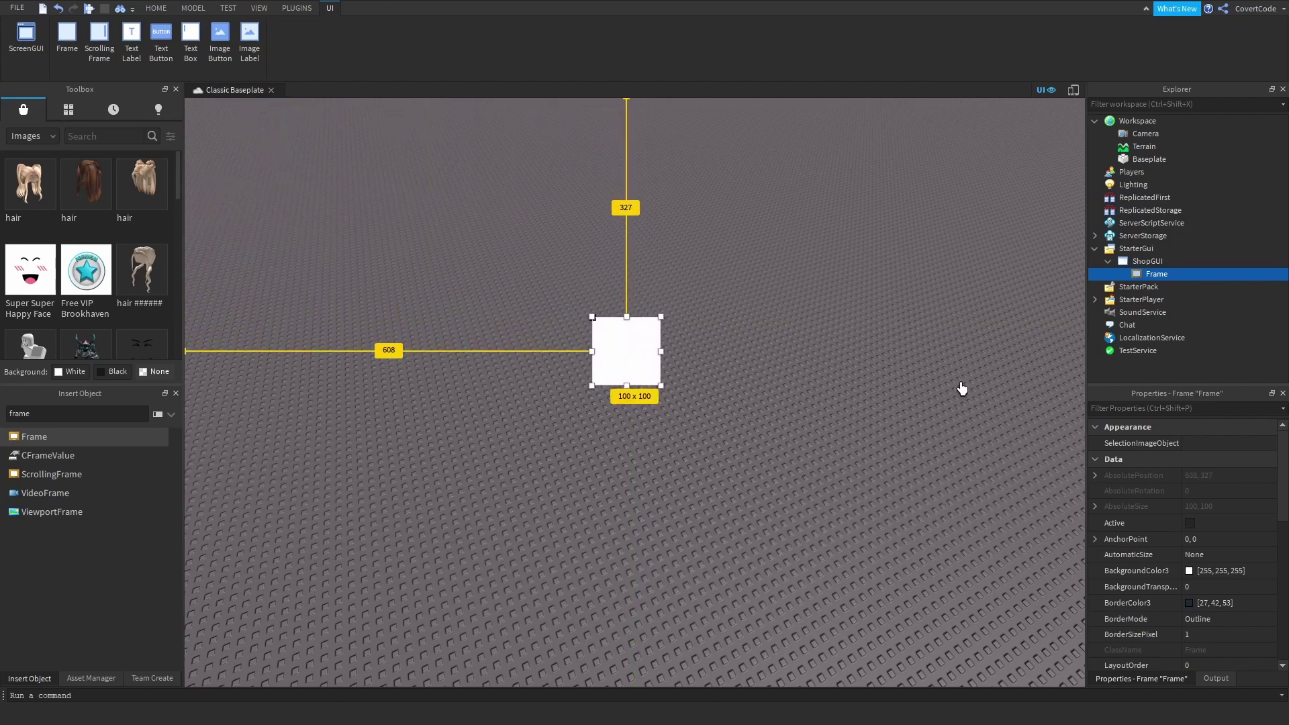
# - Expand the frame's X size into Scale and Offset, and enlarge the frame to about 446 by 439 pixels in the viewport's lower right
pyautogui.scroll(-4, 1199, 493)
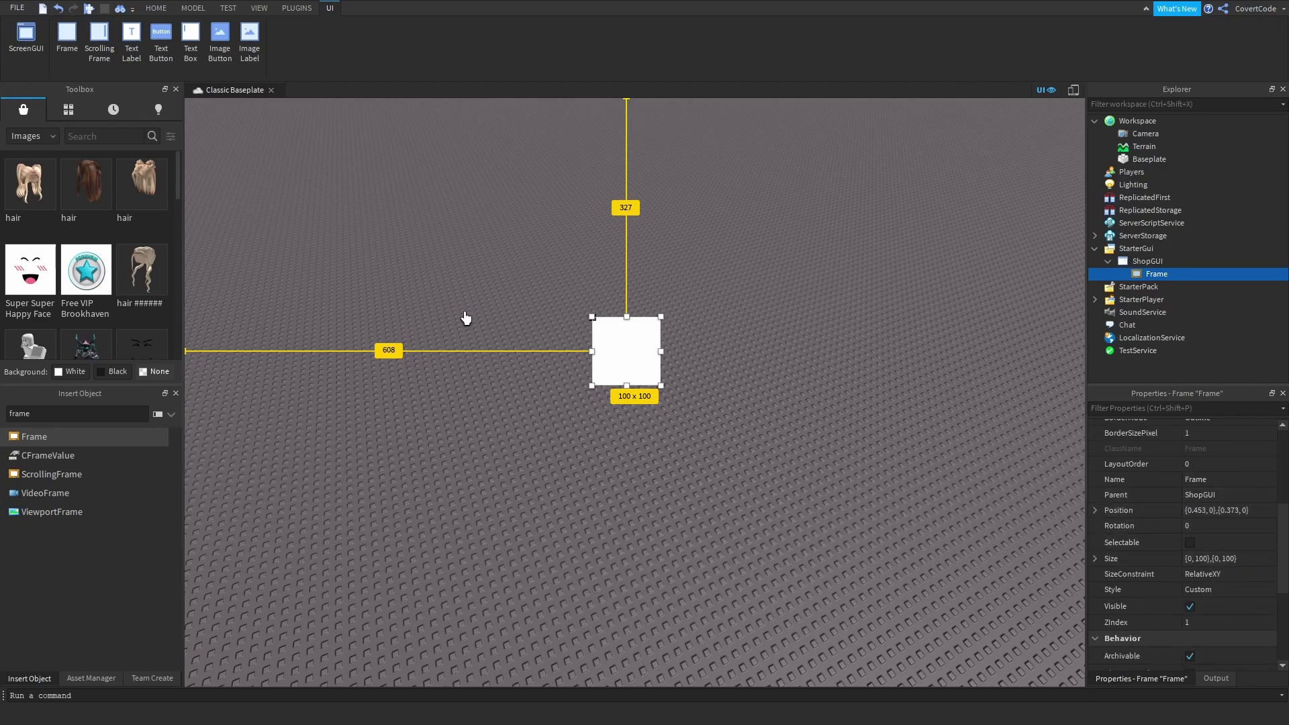
pyautogui.click(1096, 559)
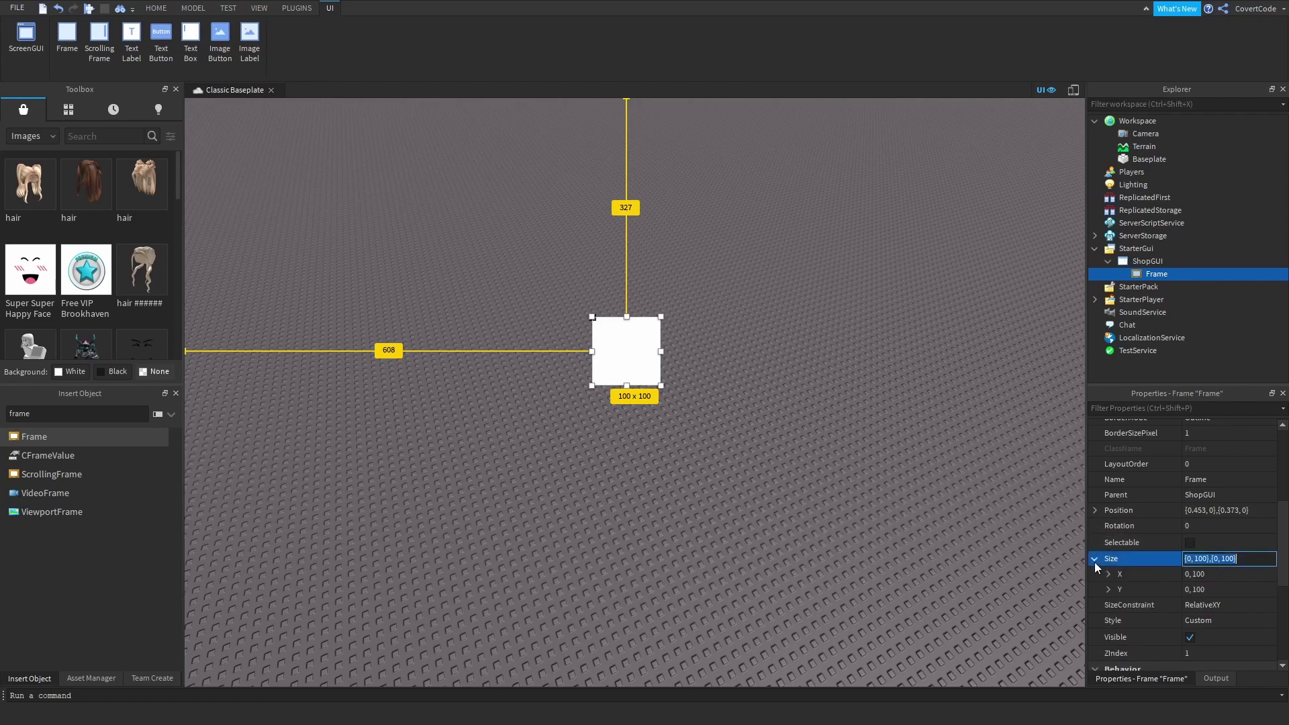
pyautogui.scroll(-1, 1137, 541)
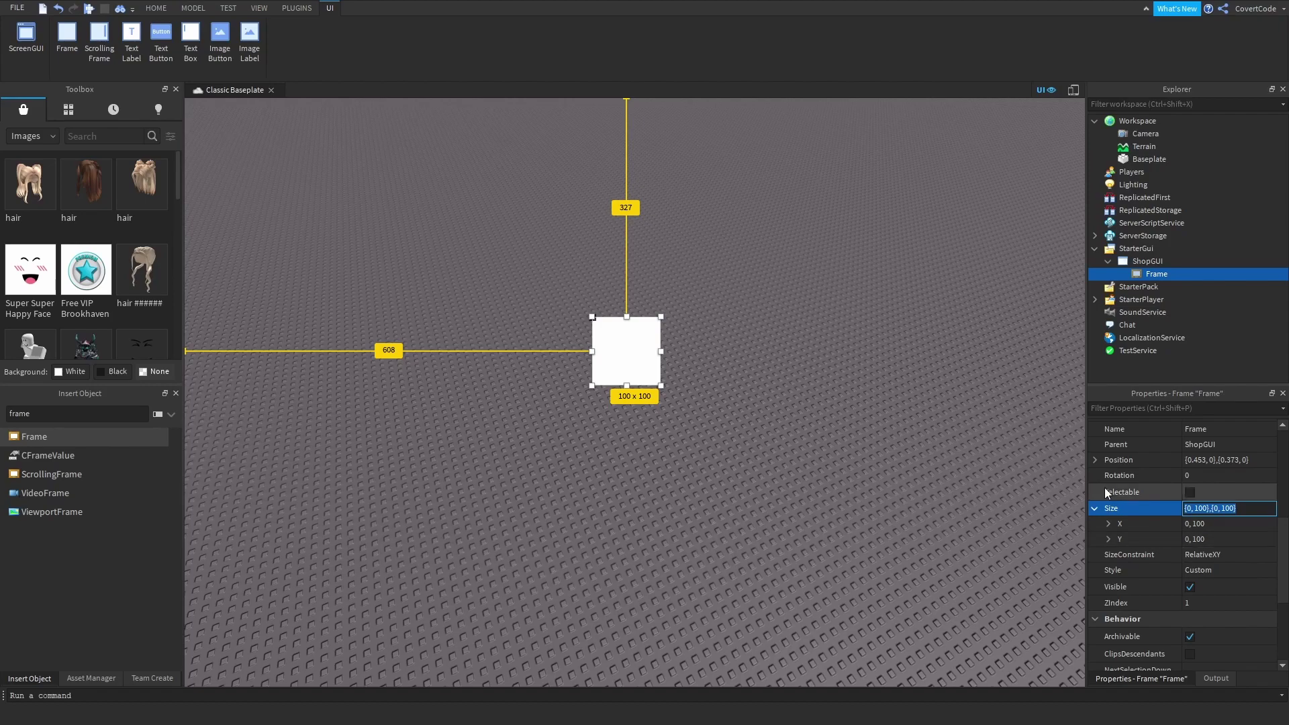
pyautogui.moveTo(856, 469); pyautogui.dragTo(854, 464, button='right')
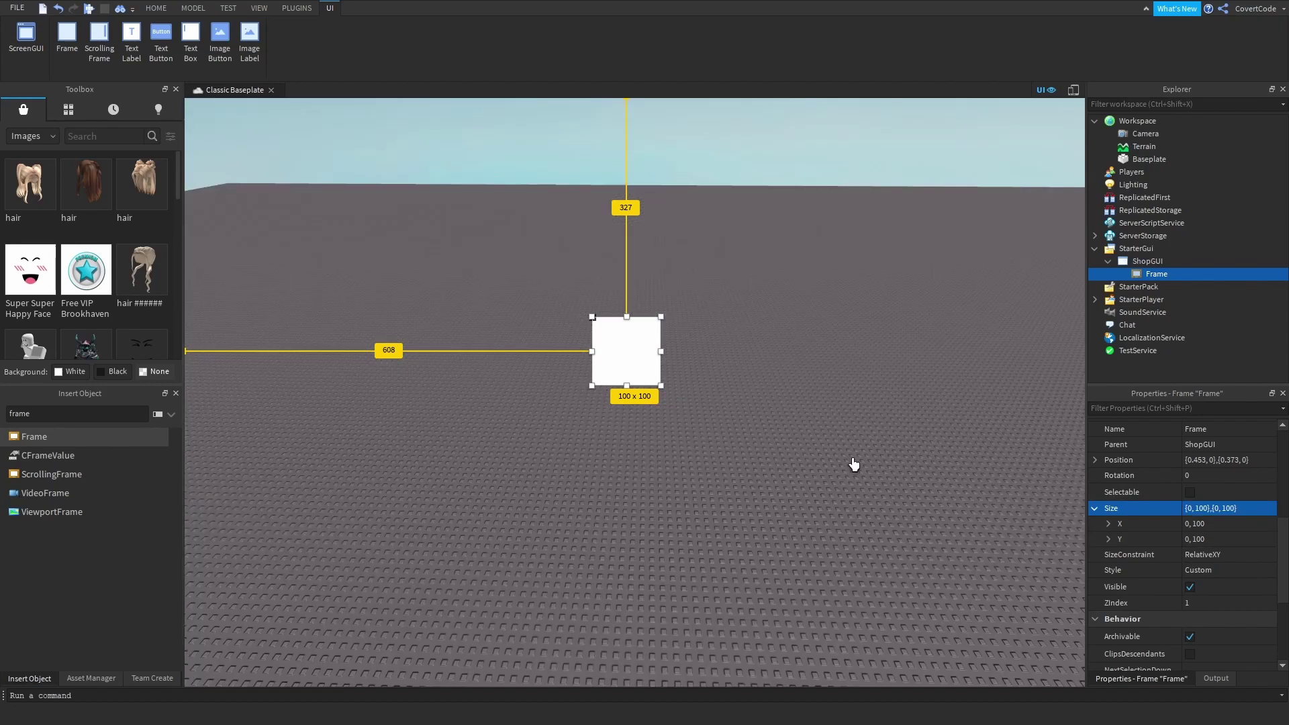
pyautogui.click(1108, 524)
pyautogui.scroll(-1, 1107, 525)
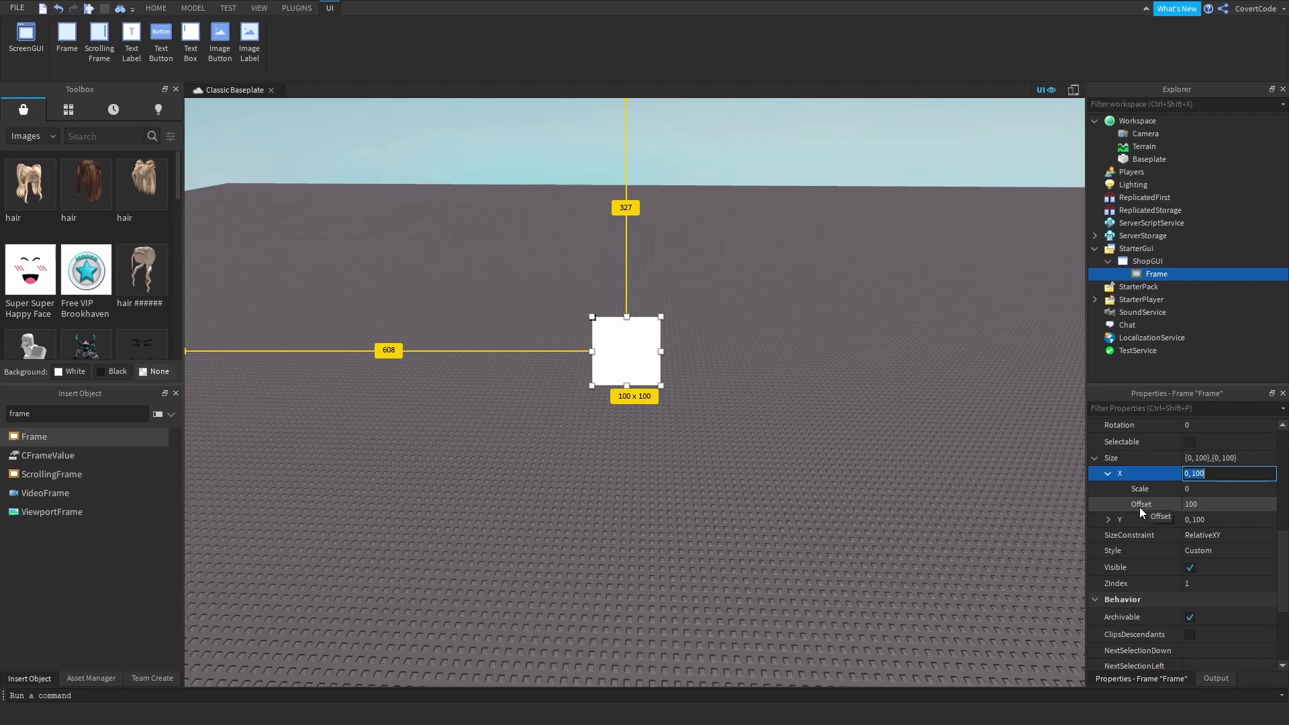
pyautogui.press('Return')
pyautogui.moveTo(662, 386); pyautogui.dragTo(950, 552)
pyautogui.moveTo(531, 380); pyautogui.dragTo(527, 377, button='right')
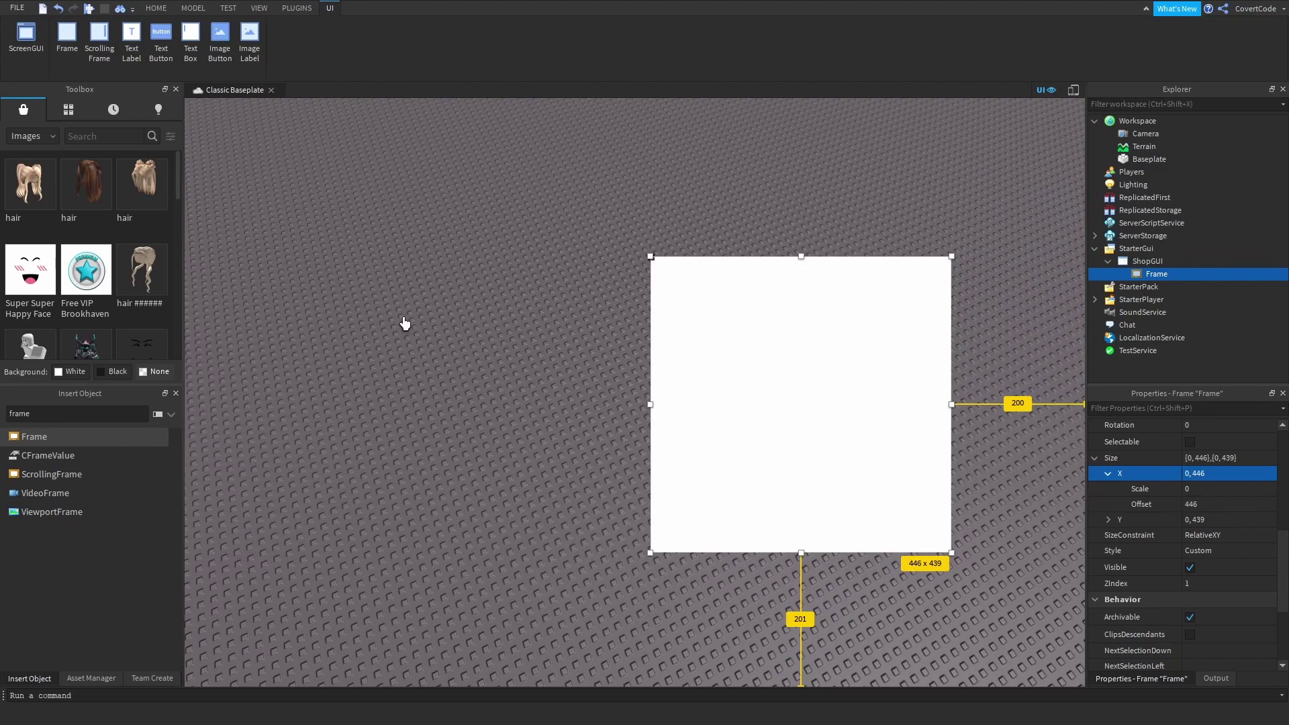
# - Preview the offset-sized frame in device emulation on several phones and tablets, including iPhone 5 and iPad 7th Generation, and turn the emulation off
pyautogui.click(228, 8)
pyautogui.moveTo(532, 314); pyautogui.dragTo(533, 314, button='right')
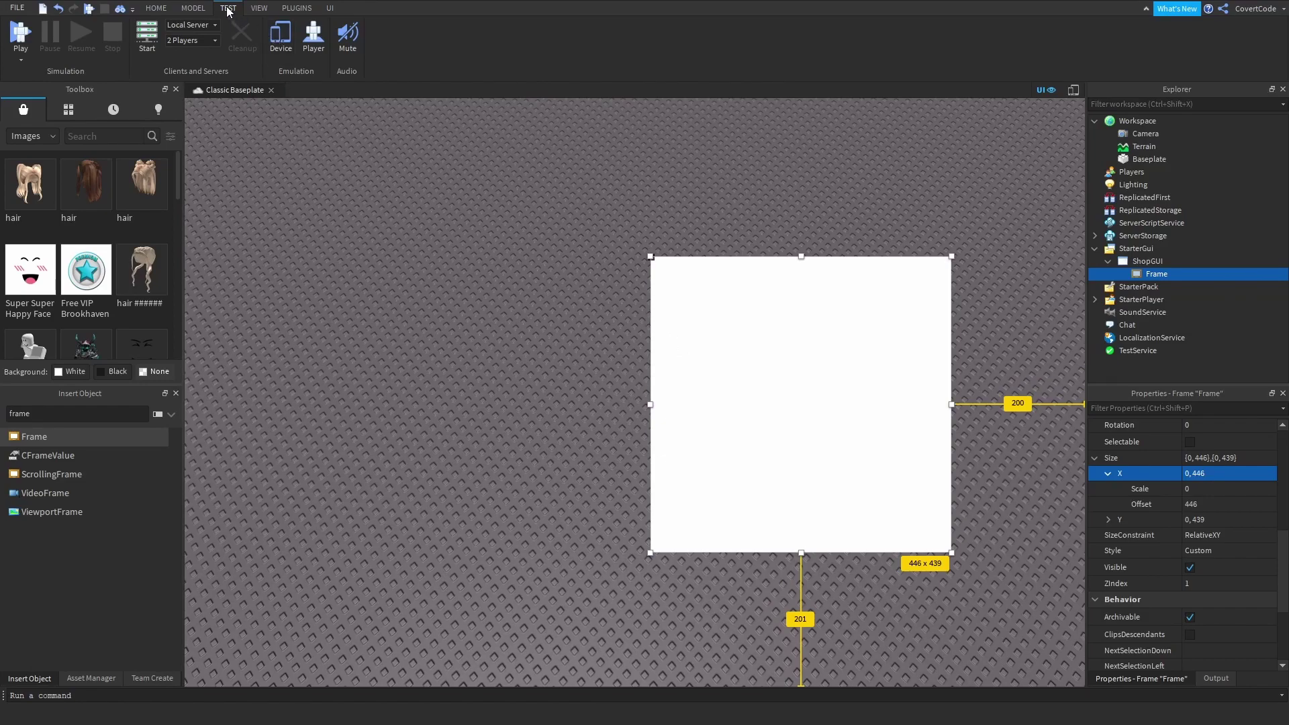
pyautogui.click(275, 37)
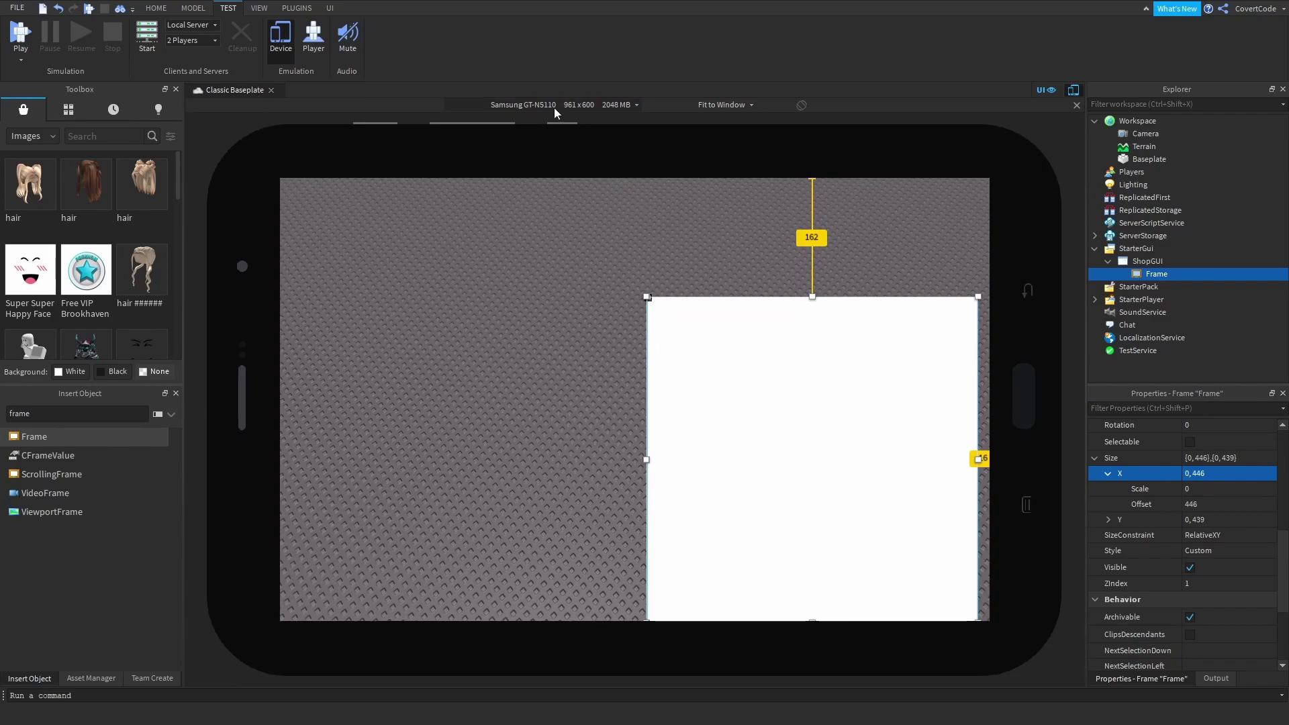
pyautogui.scroll(5, 554, 114)
pyautogui.scroll(2, 554, 108)
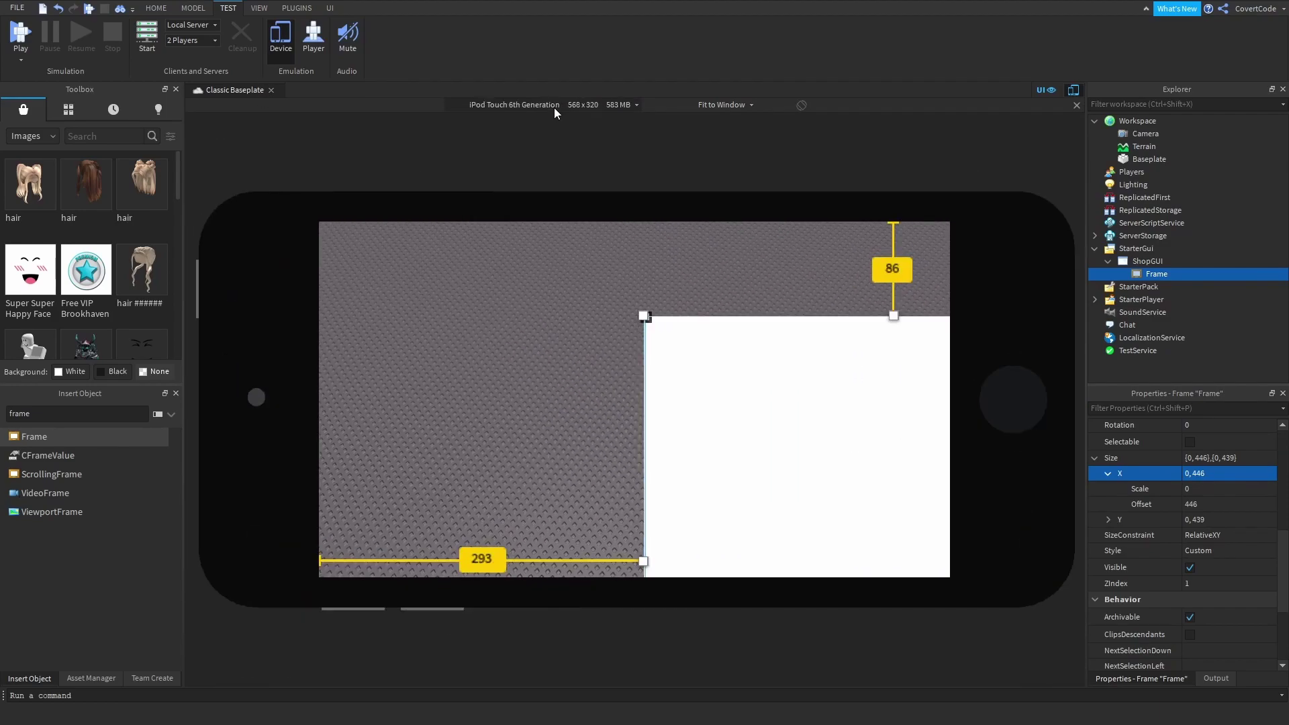
pyautogui.scroll(4, 552, 107)
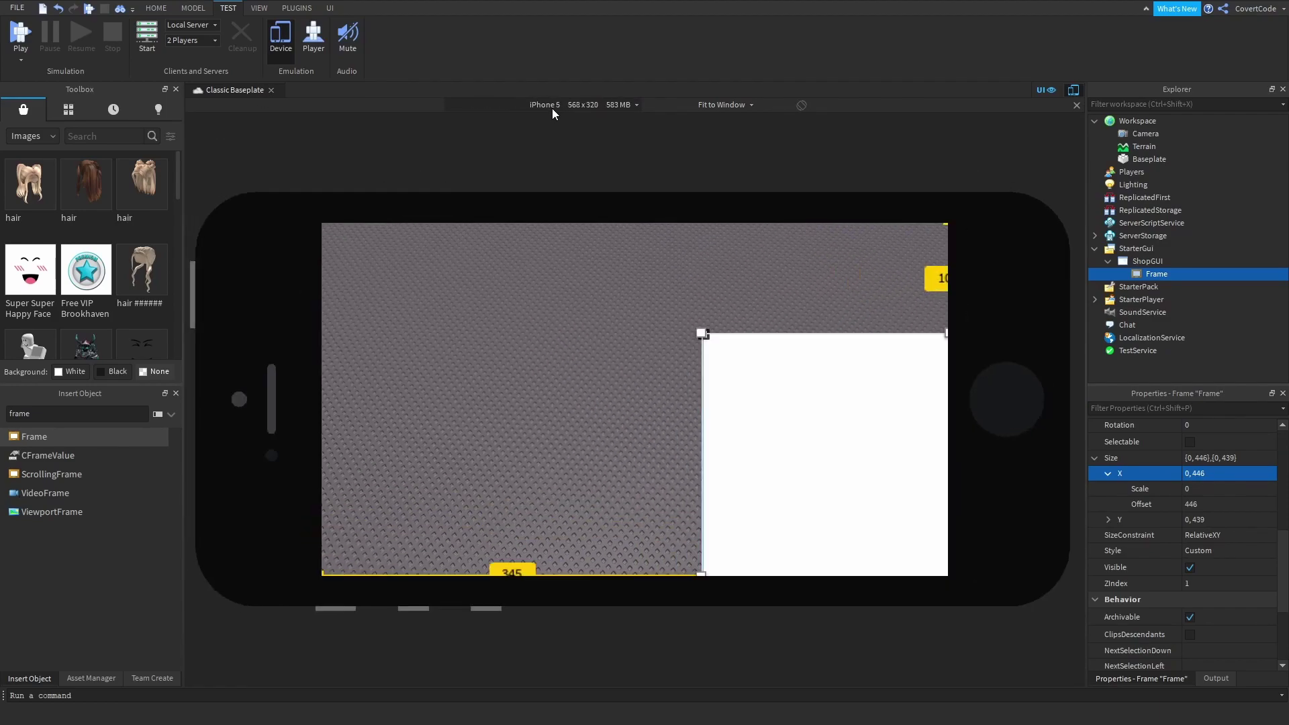
pyautogui.scroll(-4, 551, 110)
pyautogui.scroll(-3, 546, 110)
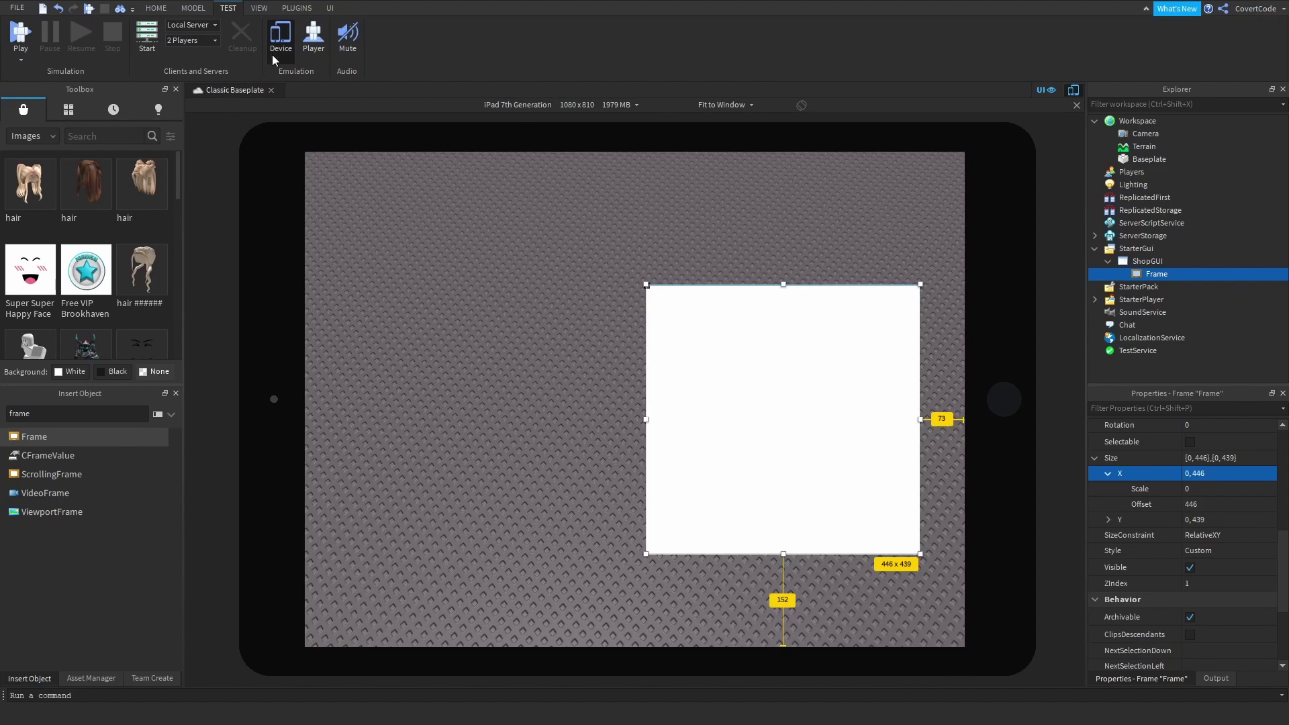
pyautogui.click(287, 42)
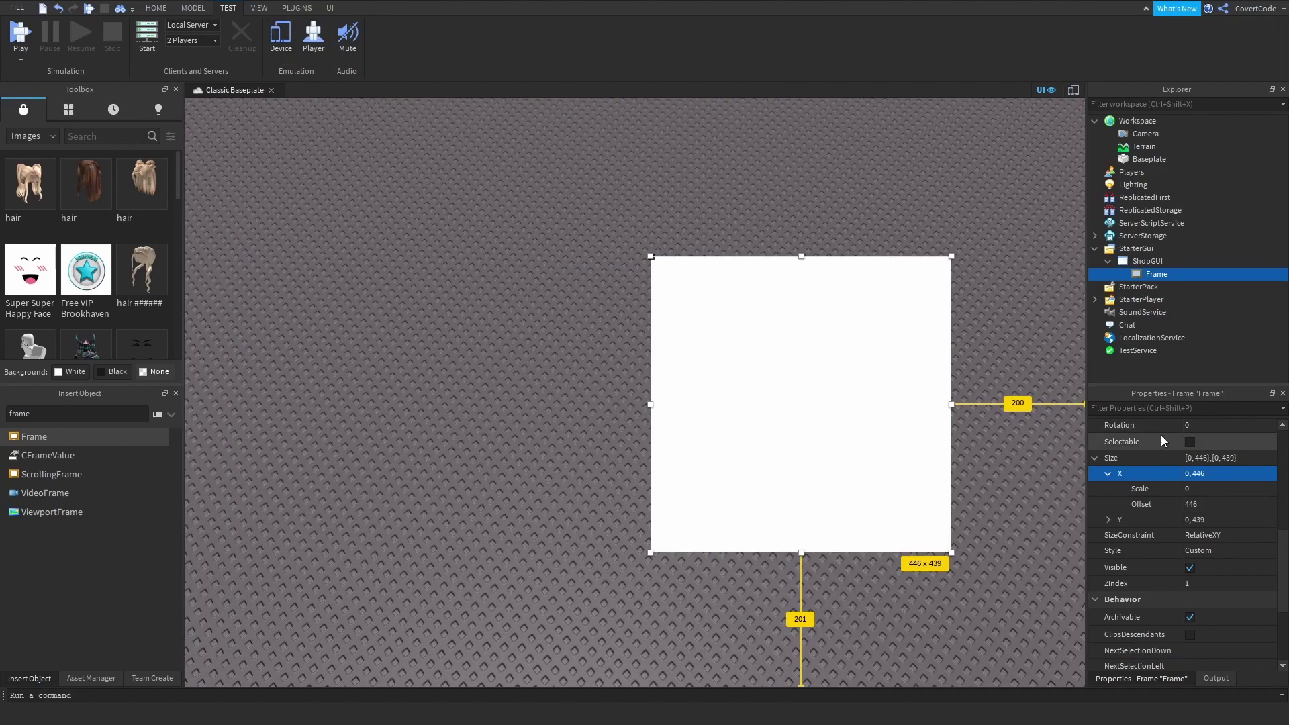
# - Set the frame's Size to {0.1, 0},{0.1, 0} so that it uses scale instead of offset
pyautogui.click(1202, 459)
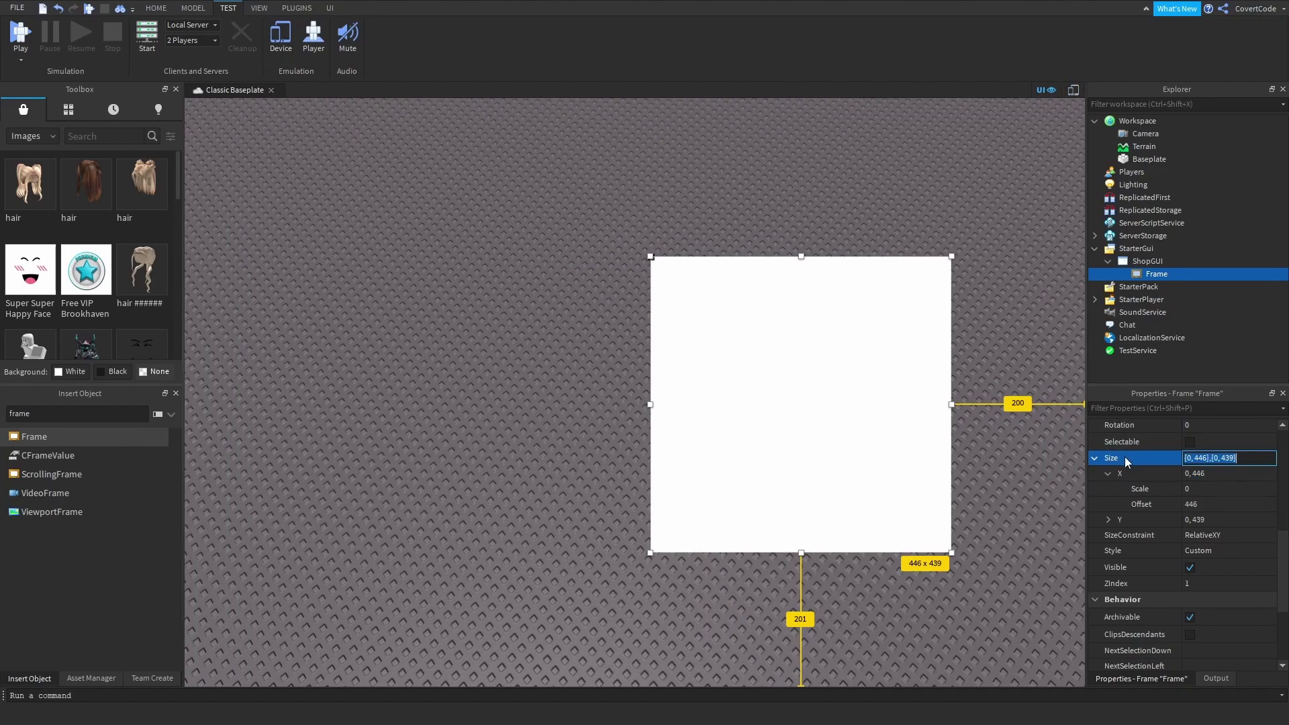
pyautogui.write('.1')
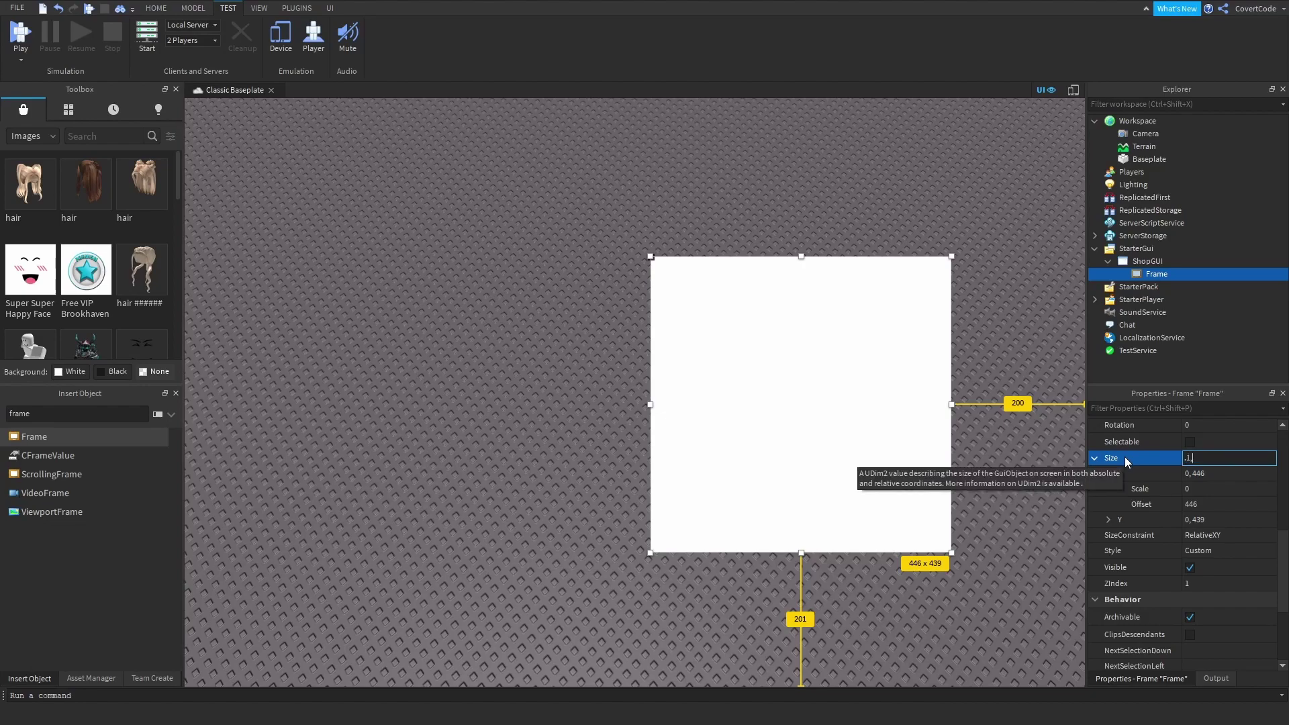
pyautogui.write(', 0},{0.1, 0')
pyautogui.press('Return')
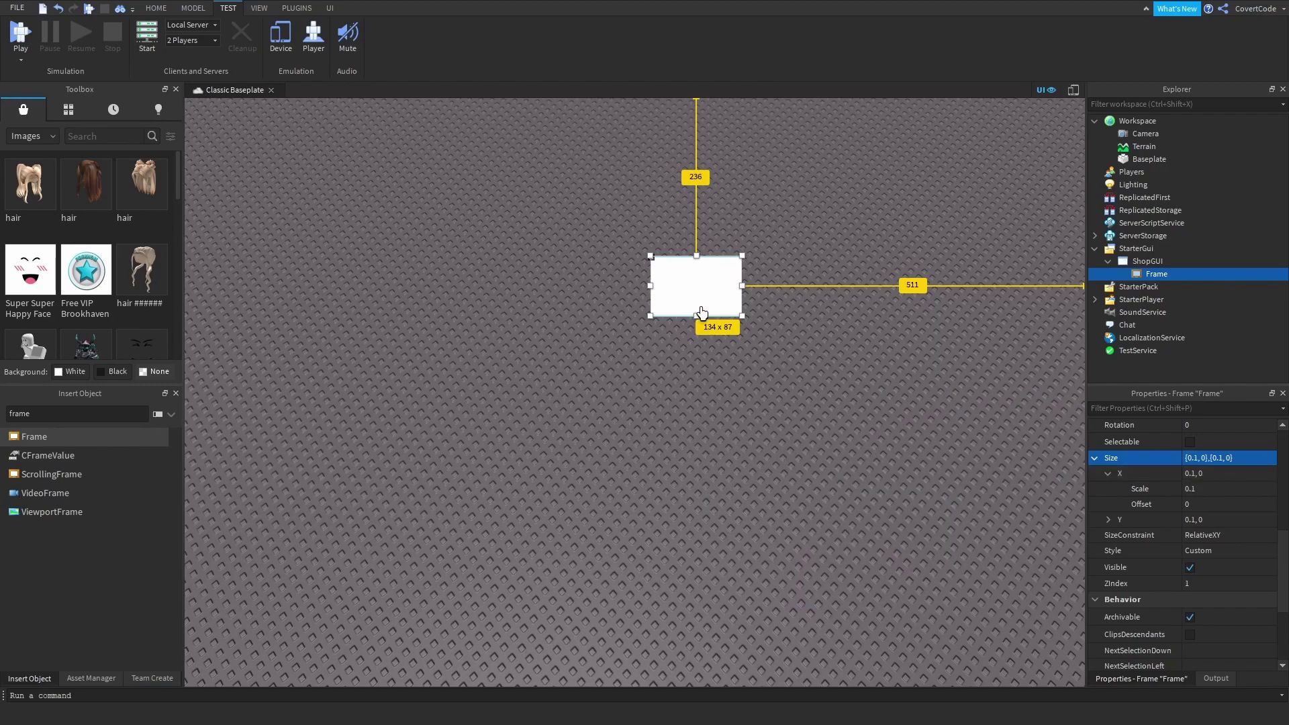
# - Stretch the frame to about 243 by 582 pixels and move it about 137 pixels below the top and 198 pixels from the right edge
pyautogui.moveTo(742, 316); pyautogui.dragTo(816, 661)
pyautogui.moveTo(726, 608); pyautogui.dragTo(863, 538)
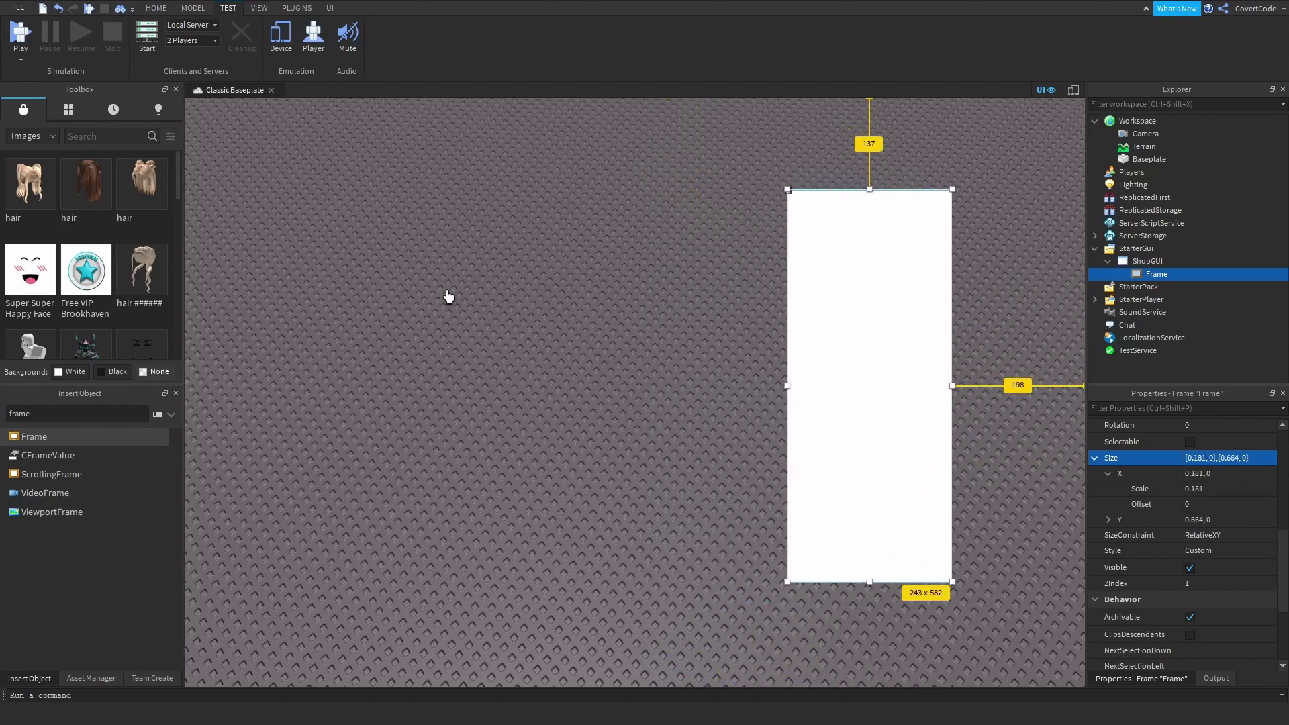
# - Preview the scale-sized frame in device emulation on several devices, including Samsung Tab A, Xbox One and iPod Touch, and turn the emulation off
pyautogui.click(281, 37)
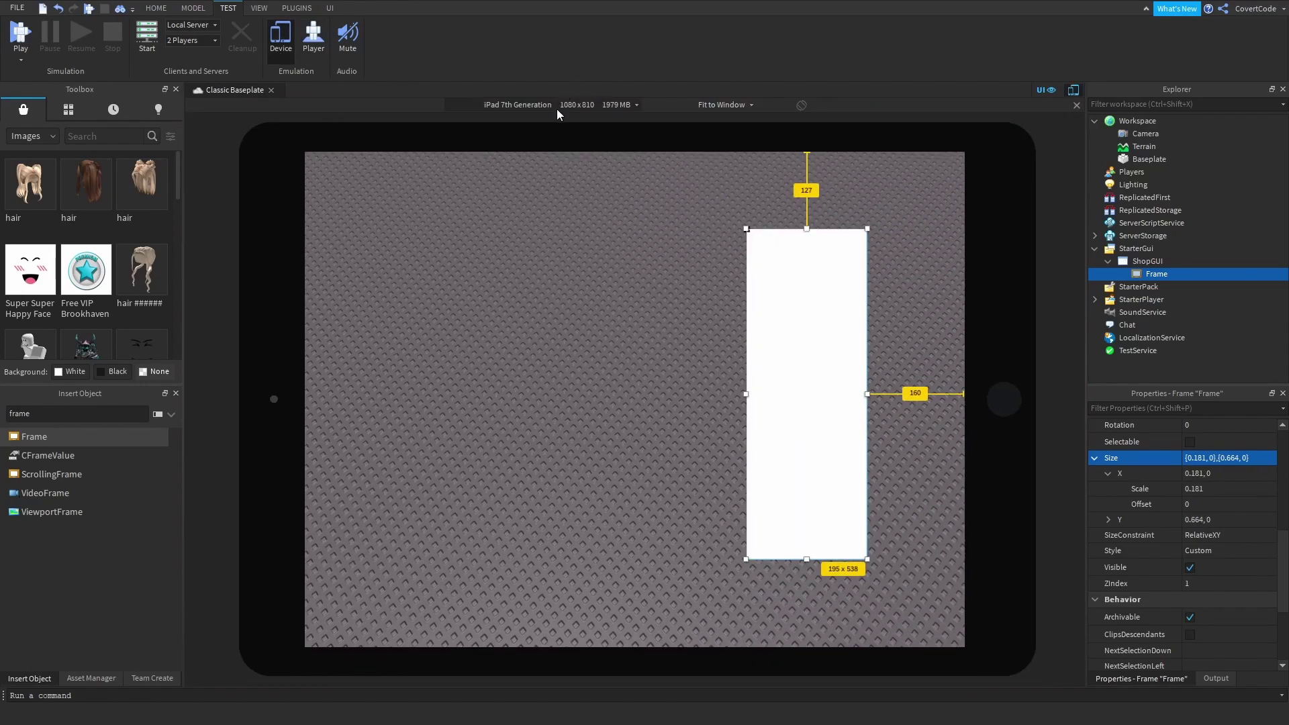
pyautogui.scroll(-3, 557, 109)
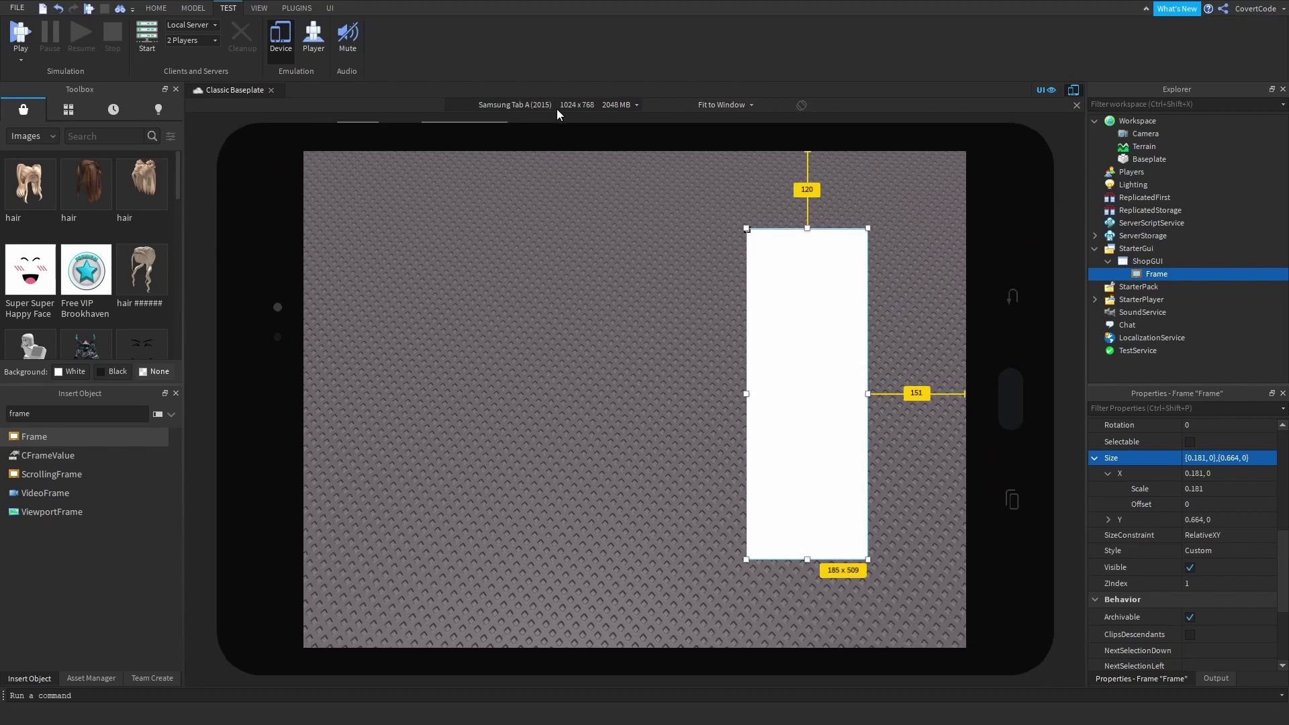
pyautogui.scroll(-4, 558, 108)
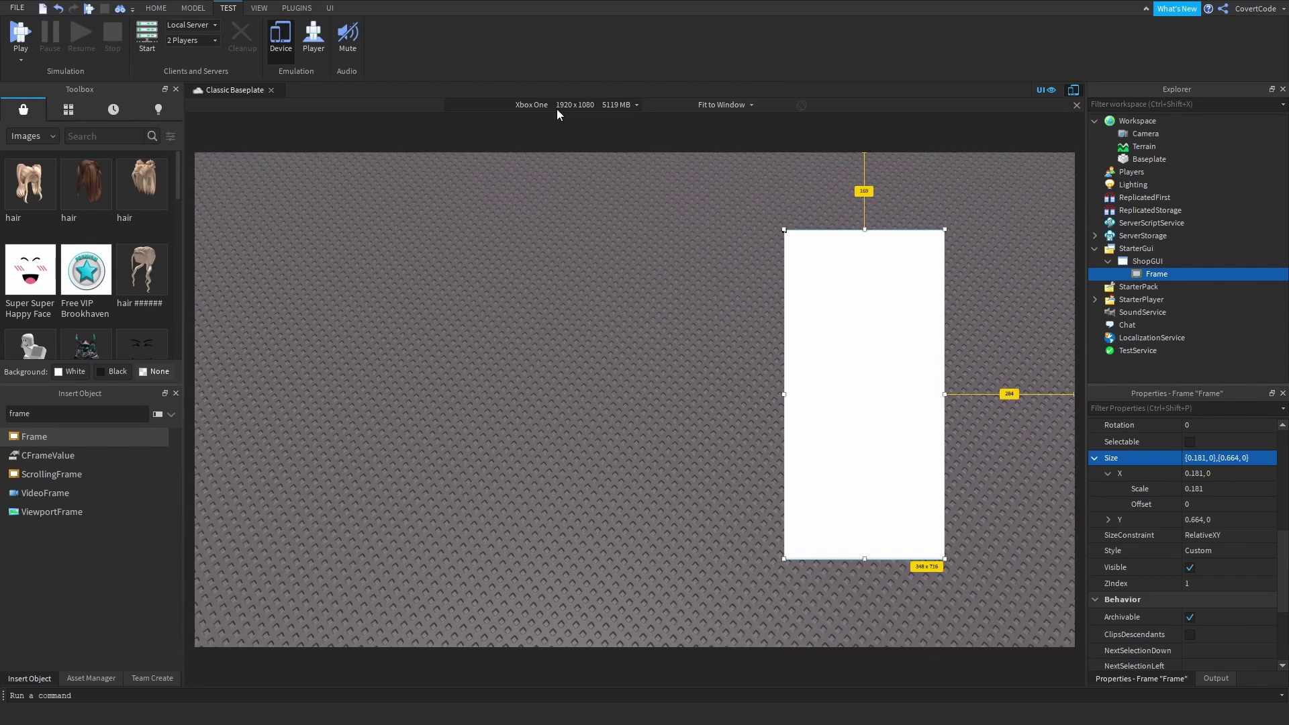
pyautogui.scroll(-4, 557, 109)
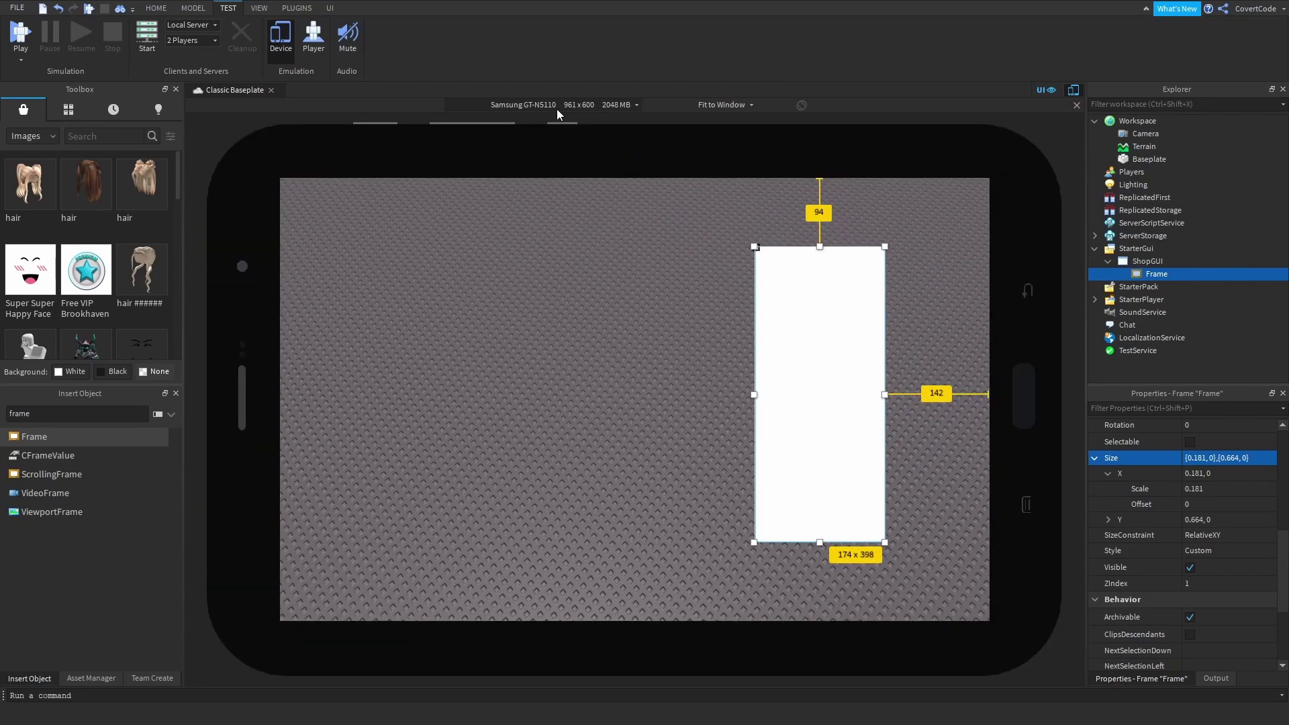
pyautogui.scroll(-3, 558, 108)
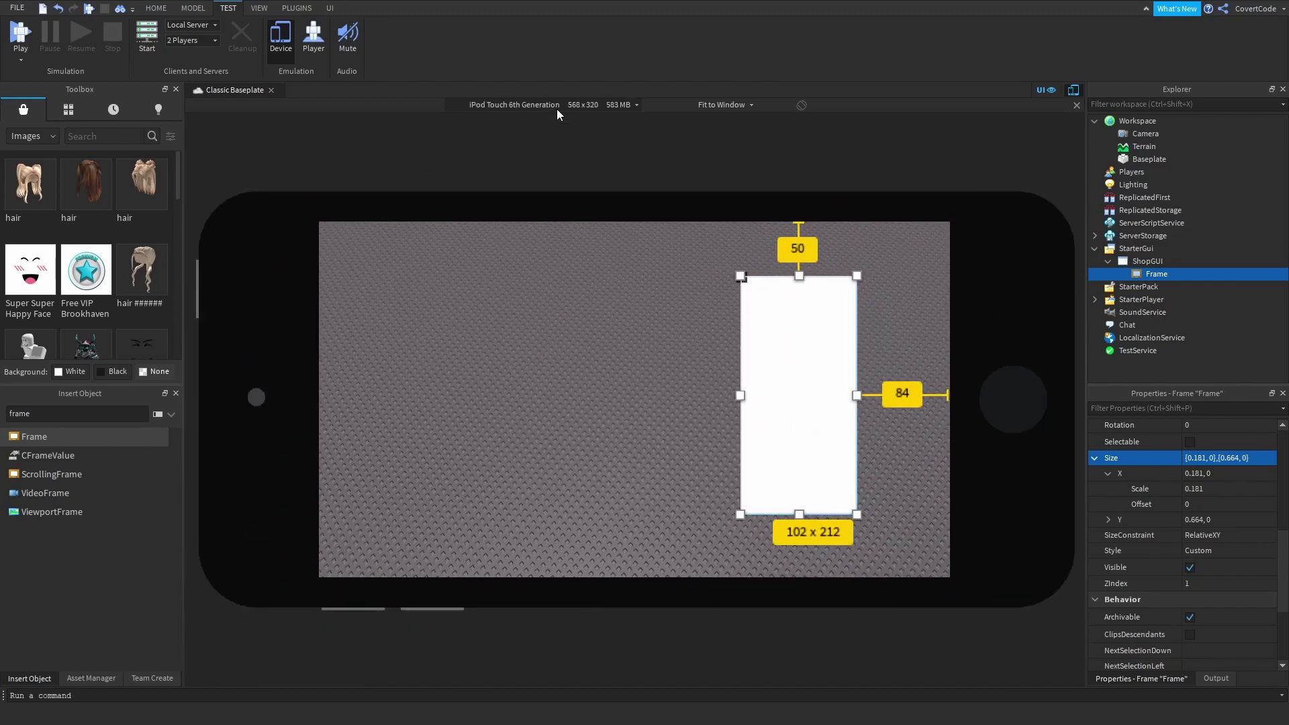
pyautogui.click(291, 42)
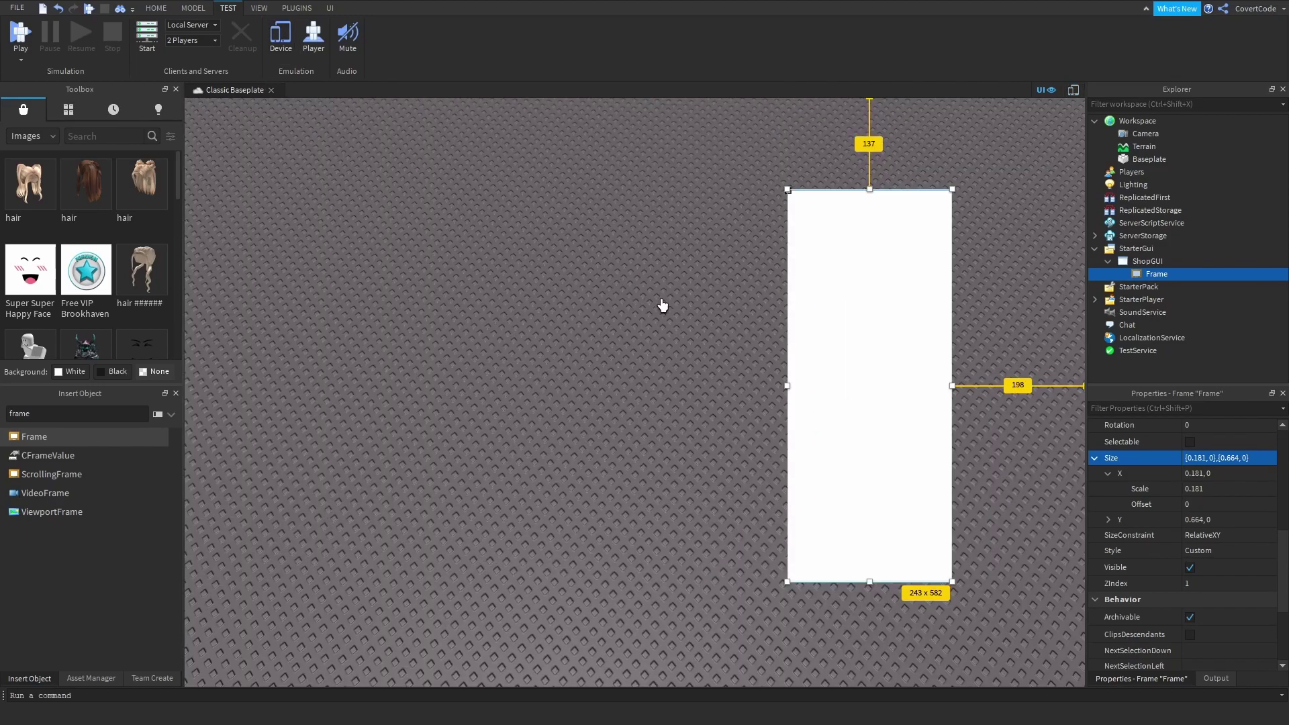
# - Enlarge the frame to about 1017 by 646 pixels and centre it in the viewport
pyautogui.moveTo(785, 584); pyautogui.dragTo(268, 622)
pyautogui.moveTo(515, 552); pyautogui.dragTo(538, 537)
pyautogui.moveTo(620, 516)
pyautogui.mouseDown()
pyautogui.moveTo(622, 492)
pyautogui.moveTo(642, 507)
pyautogui.moveTo(605, 521)
pyautogui.moveTo(627, 527)
pyautogui.moveTo(604, 458)
pyautogui.moveTo(556, 524)
pyautogui.moveTo(673, 515)
pyautogui.moveTo(643, 484)
pyautogui.moveTo(619, 497)
pyautogui.mouseUp()
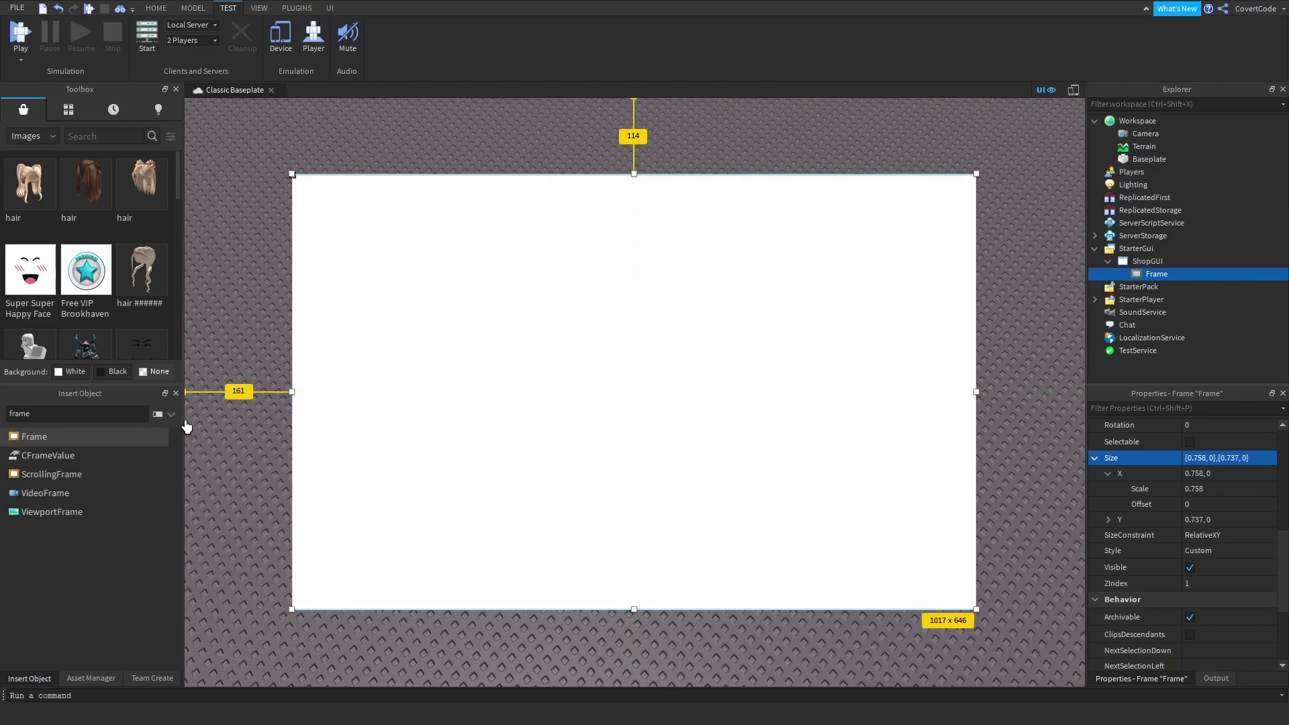
pyautogui.moveTo(628, 437); pyautogui.dragTo(629, 434)
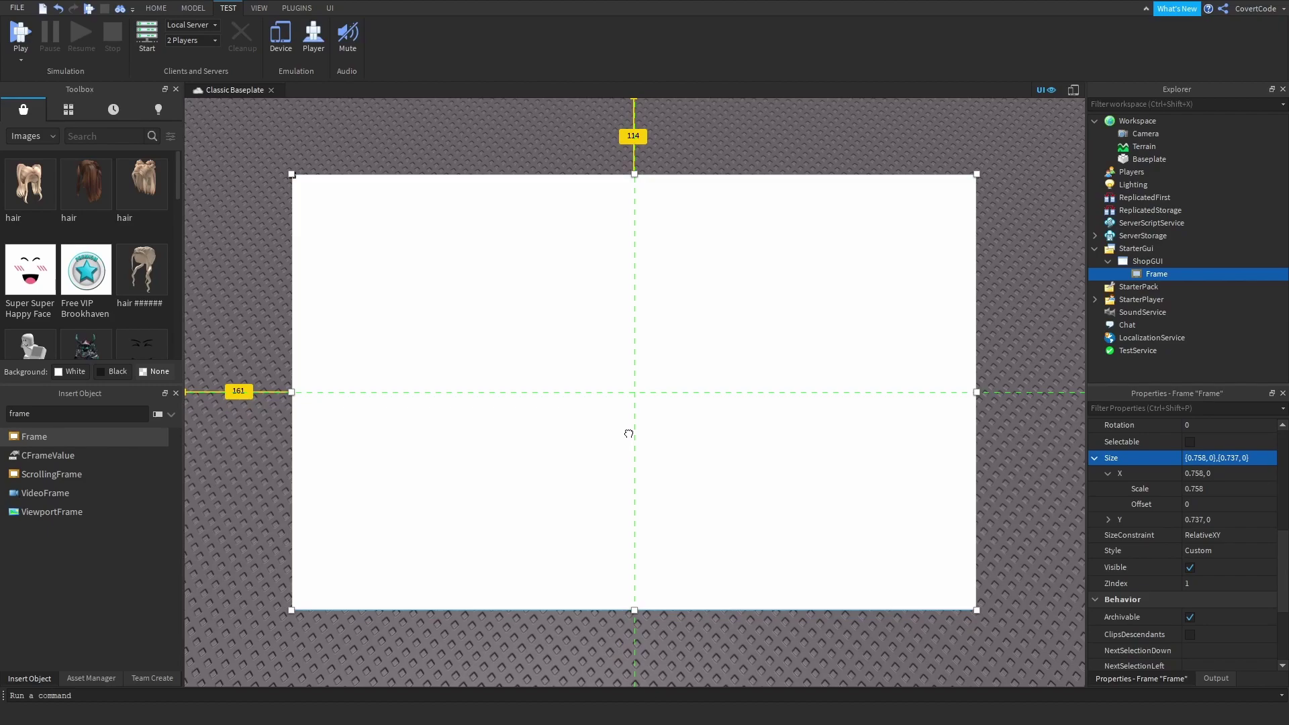
pyautogui.moveTo(628, 434); pyautogui.dragTo(628, 434)
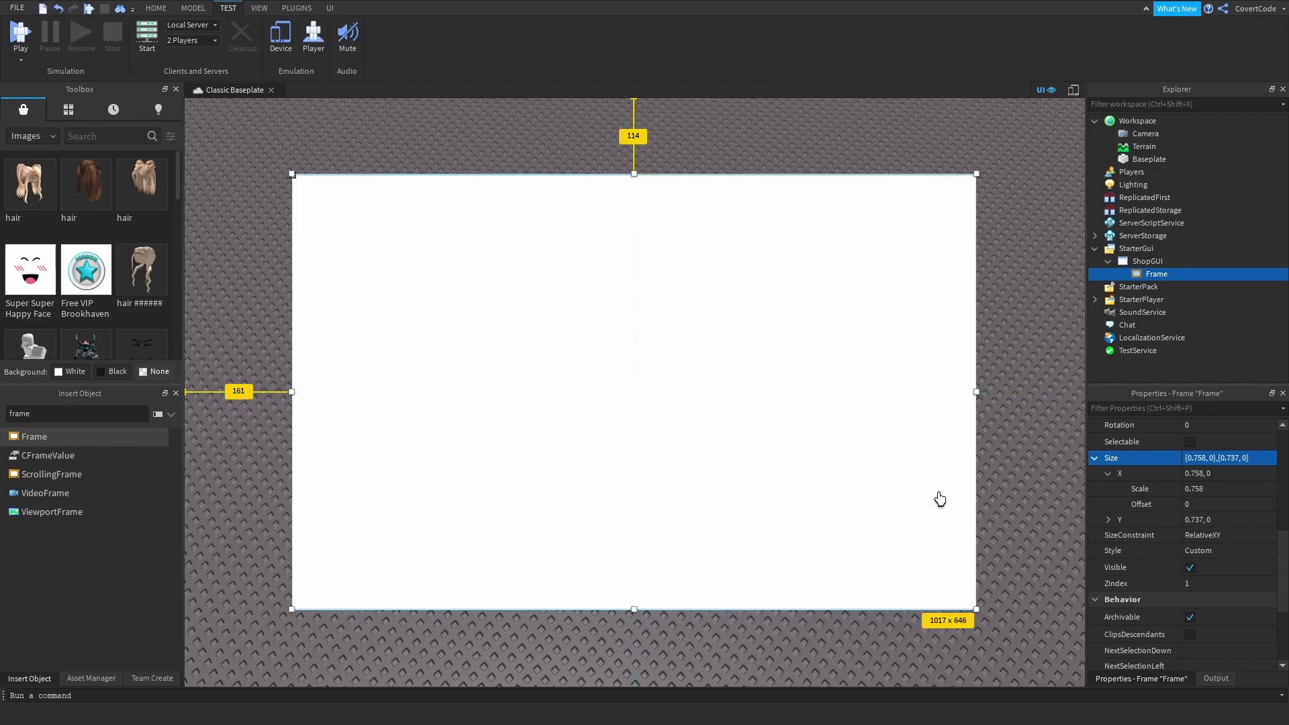
# - Set the frame's BackgroundColor3 to light blue, [37, 190, 255]
pyautogui.scroll(5, 1182, 537)
pyautogui.click(1190, 570)
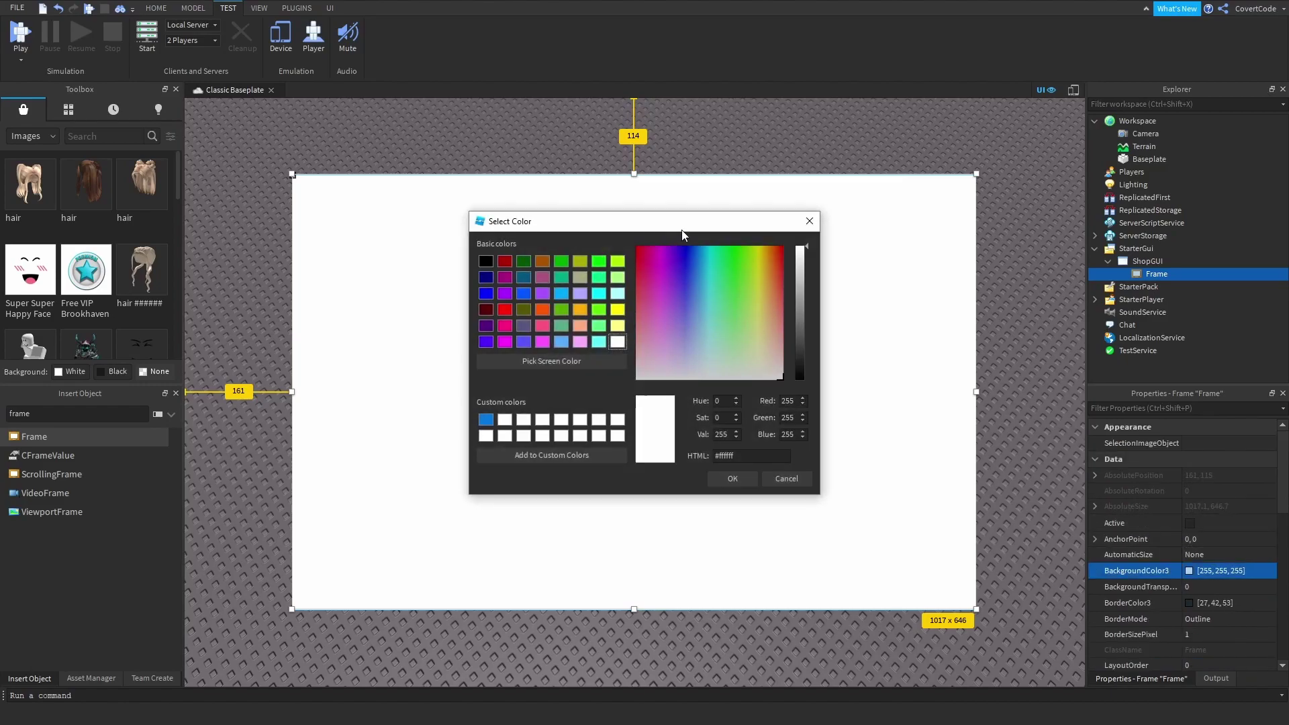
pyautogui.moveTo(737, 221); pyautogui.dragTo(445, 208)
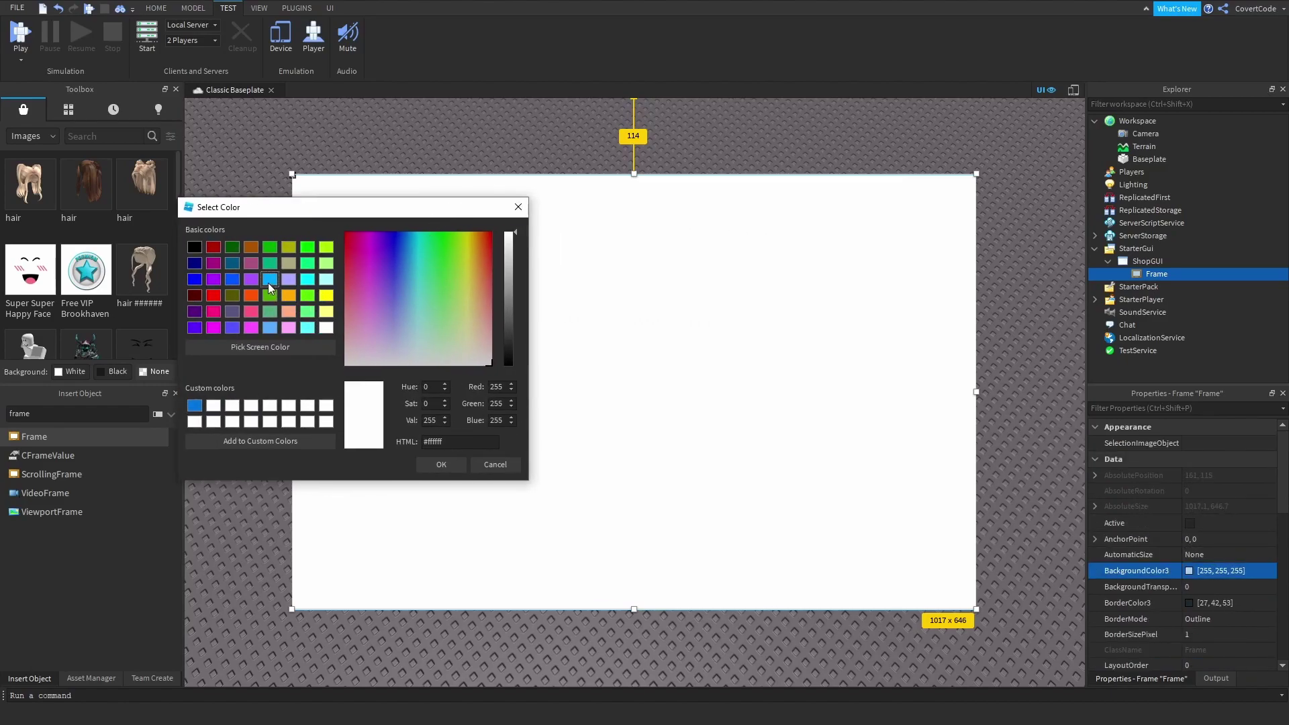
pyautogui.click(269, 281)
pyautogui.moveTo(409, 244)
pyautogui.mouseDown()
pyautogui.moveTo(413, 268)
pyautogui.moveTo(411, 251)
pyautogui.mouseUp()
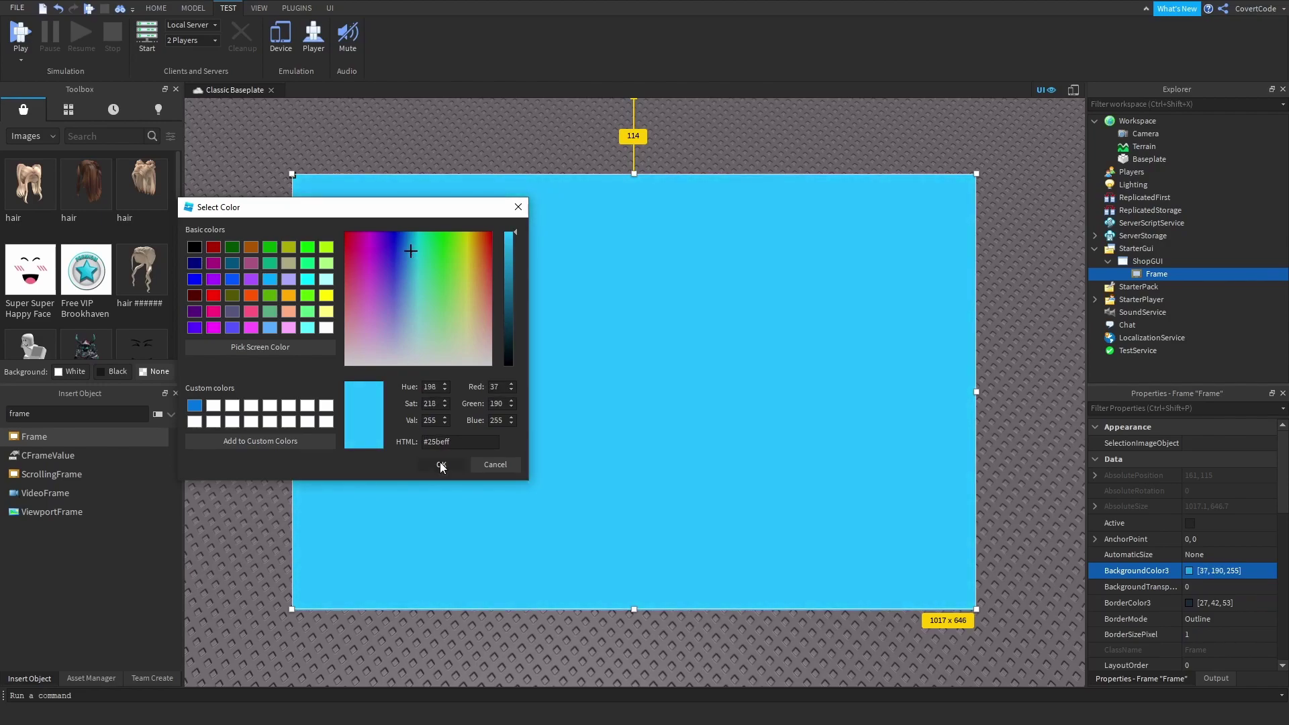
pyautogui.click(441, 464)
# - Set the frame's BorderSizePixel to 50
pyautogui.scroll(-4, 1171, 573)
pyautogui.moveTo(1018, 506); pyautogui.dragTo(1015, 505, button='right')
pyautogui.click(1210, 484)
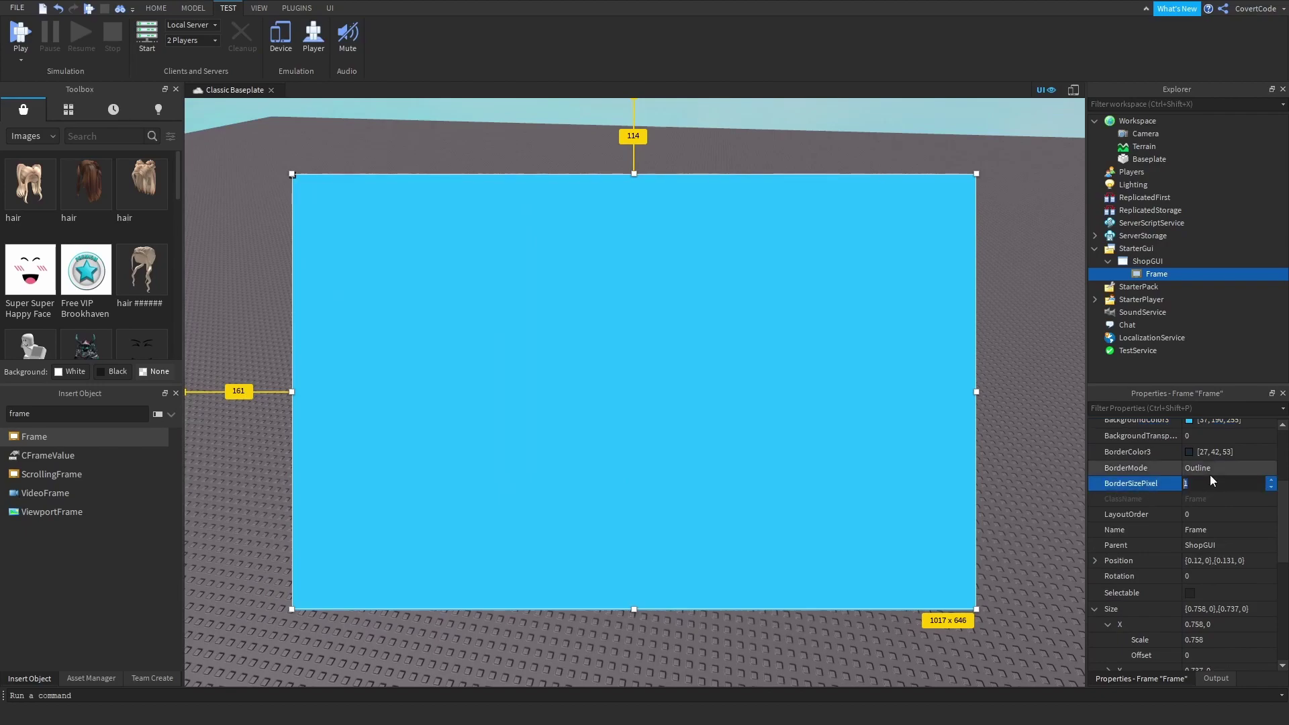
pyautogui.write('50')
pyautogui.press('Return')
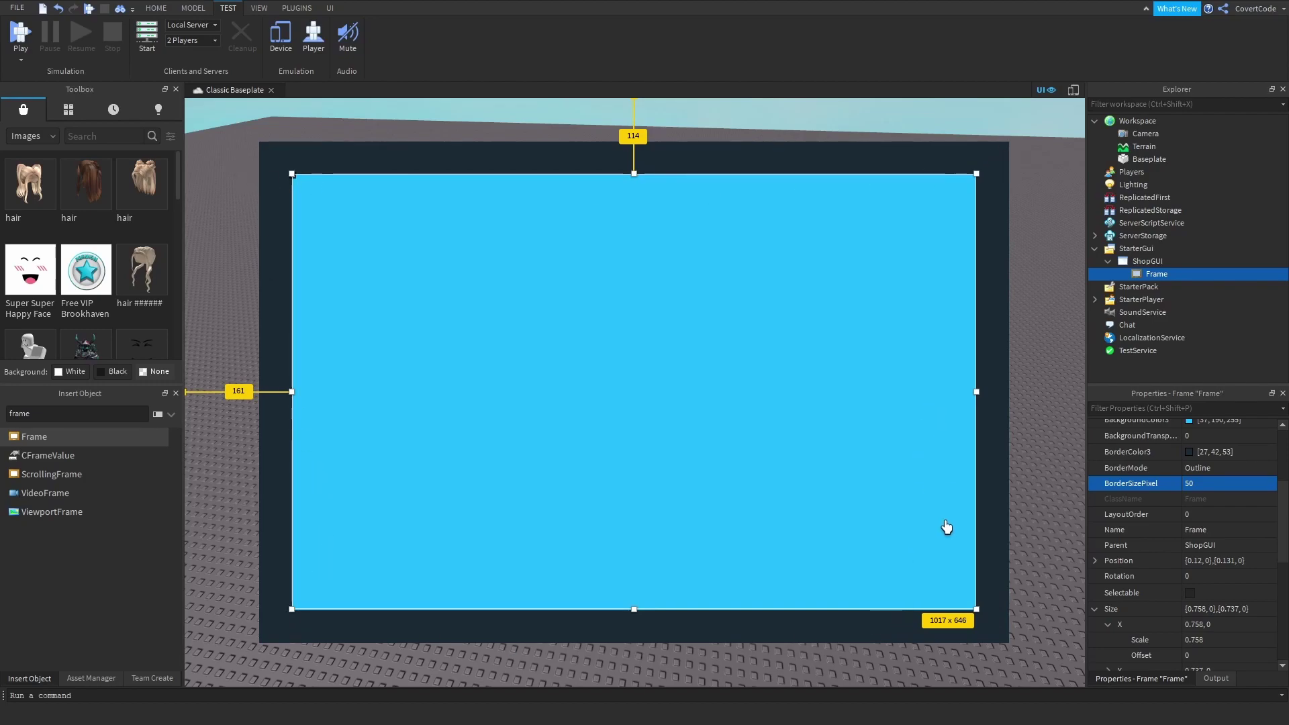
pyautogui.click(1189, 452)
pyautogui.click(714, 322)
pyautogui.moveTo(718, 265); pyautogui.dragTo(734, 262)
pyautogui.click(786, 478)
# - Set the frame's BorderSizePixel to 0 to remove its border
pyautogui.click(1209, 485)
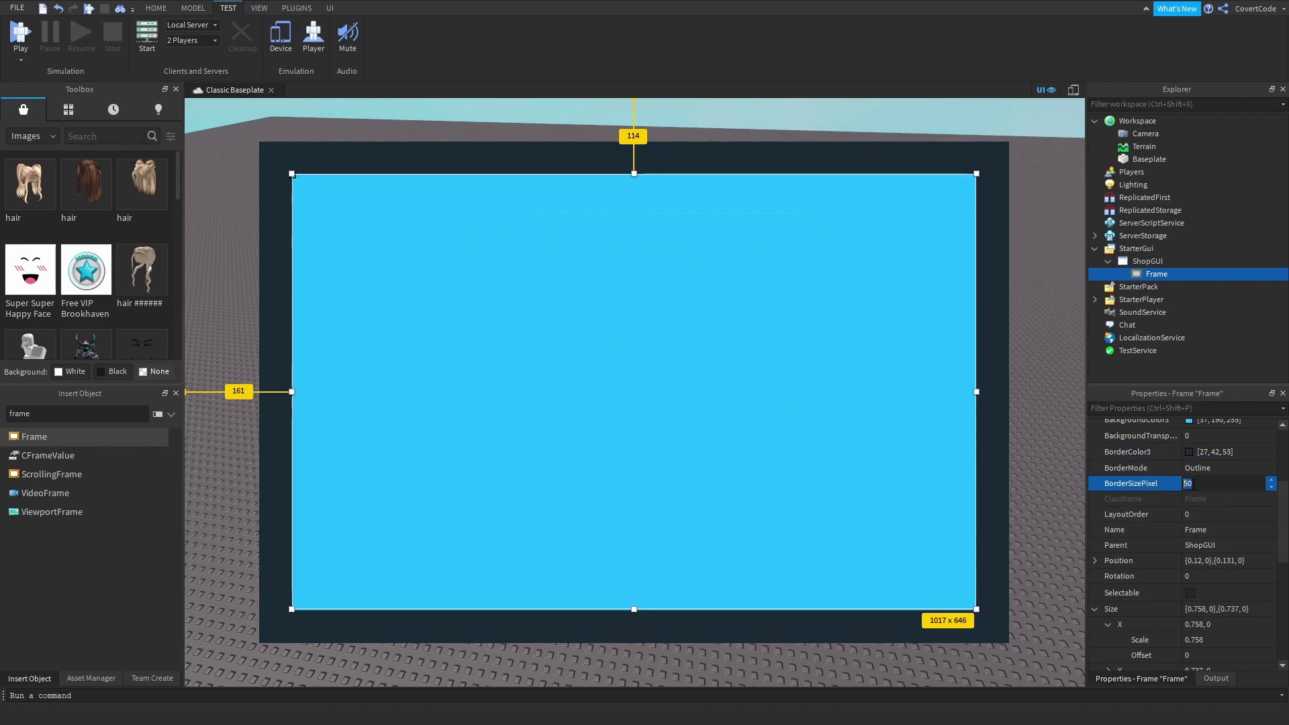
pyautogui.write('0')
pyautogui.press('Return')
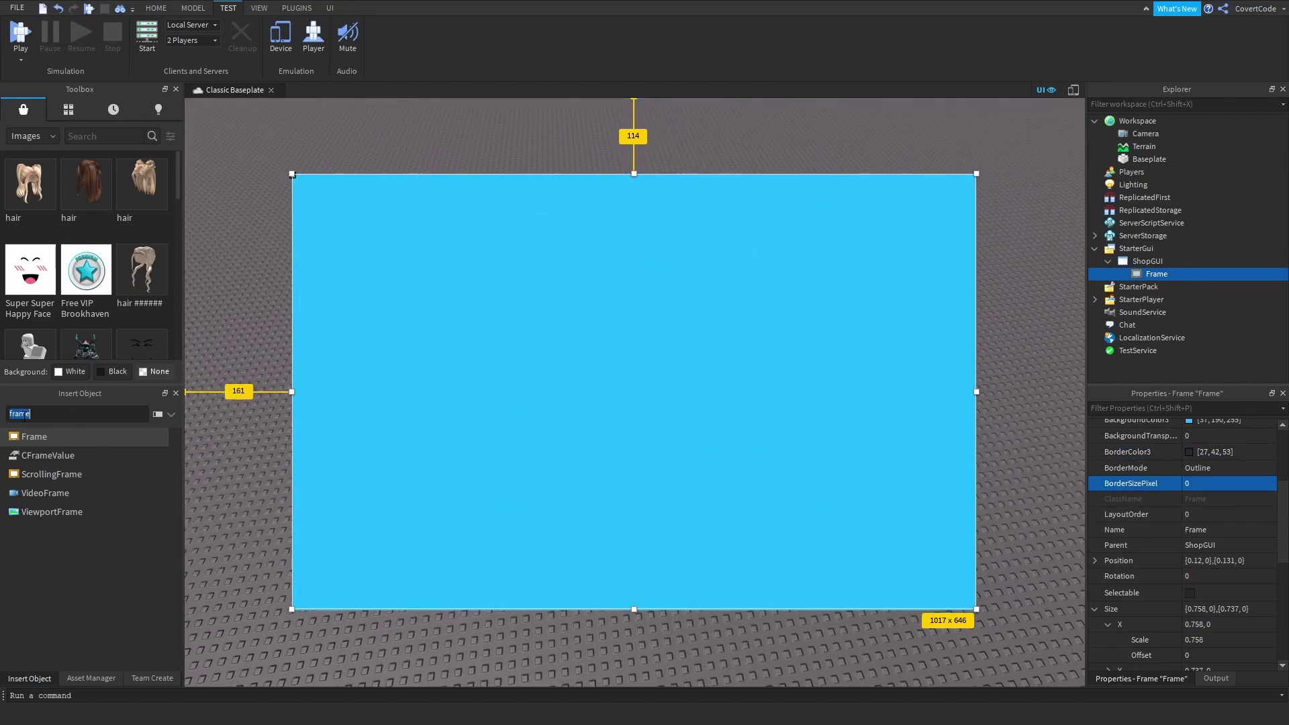
# - Insert a UICorner into the frame and set its CornerRadius offset to 0
pyautogui.write('uico')
pyautogui.press('Return')
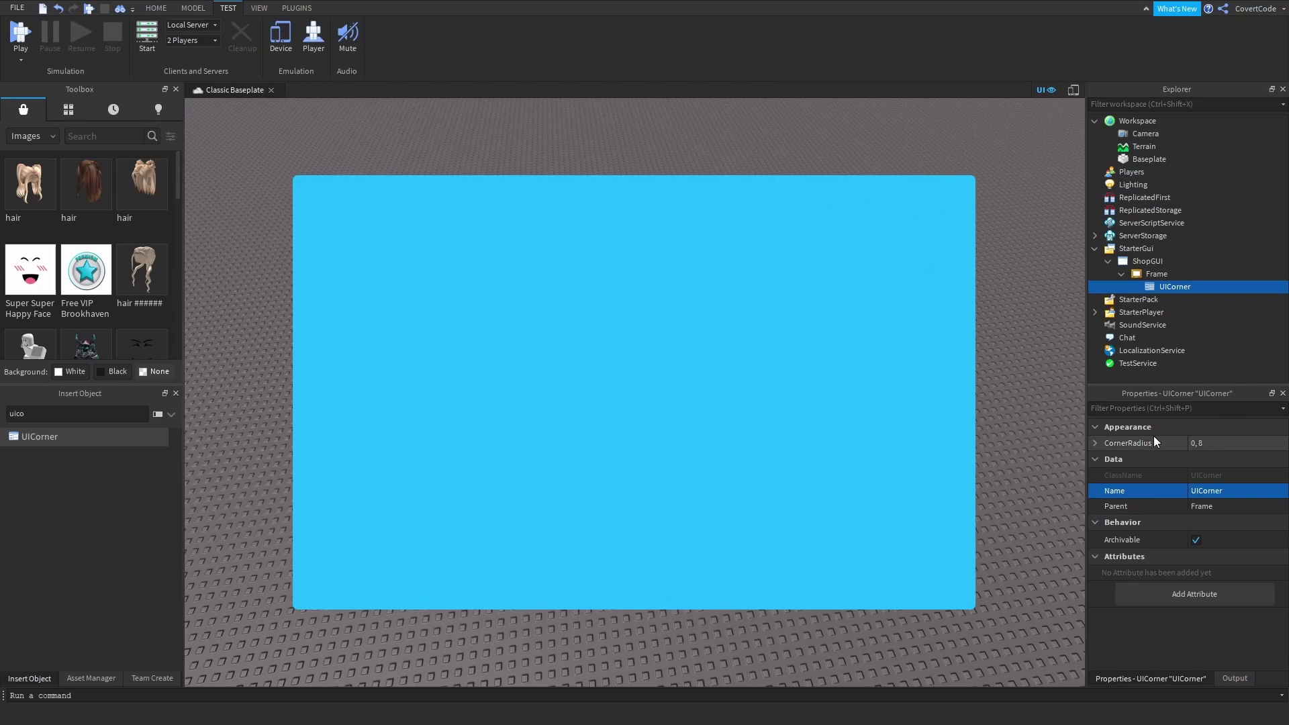
pyautogui.click(1096, 444)
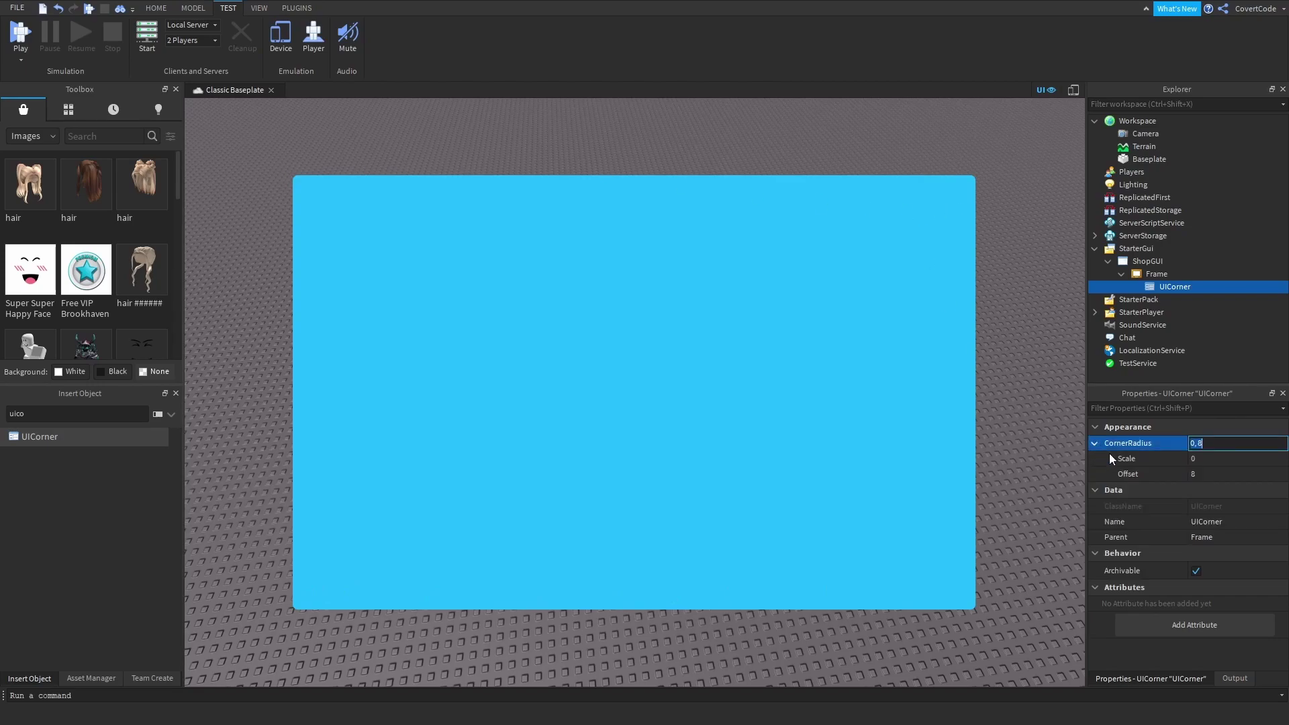
pyautogui.click(1206, 473)
pyautogui.write('0')
# - Try CornerRadius scale values of 0.25 and 0.1 on the frame's UICorner
pyautogui.click(1218, 458)
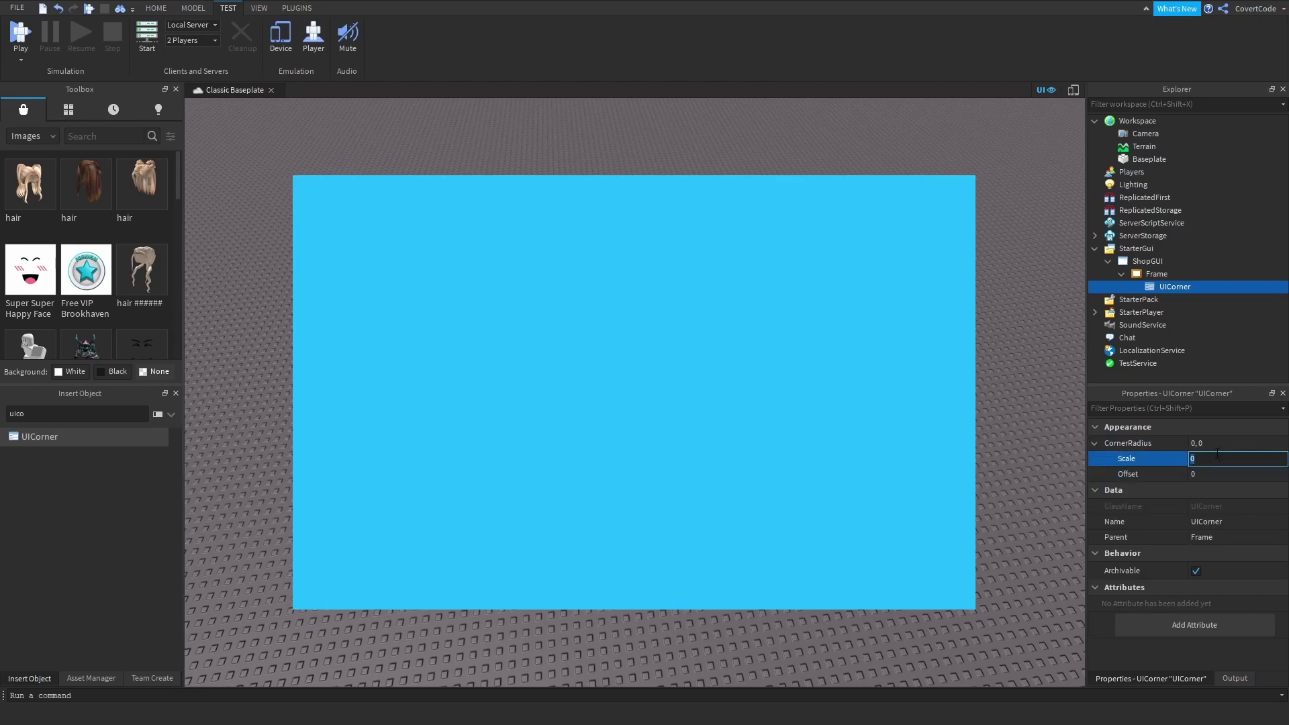
pyautogui.write('.25')
pyautogui.press('Return')
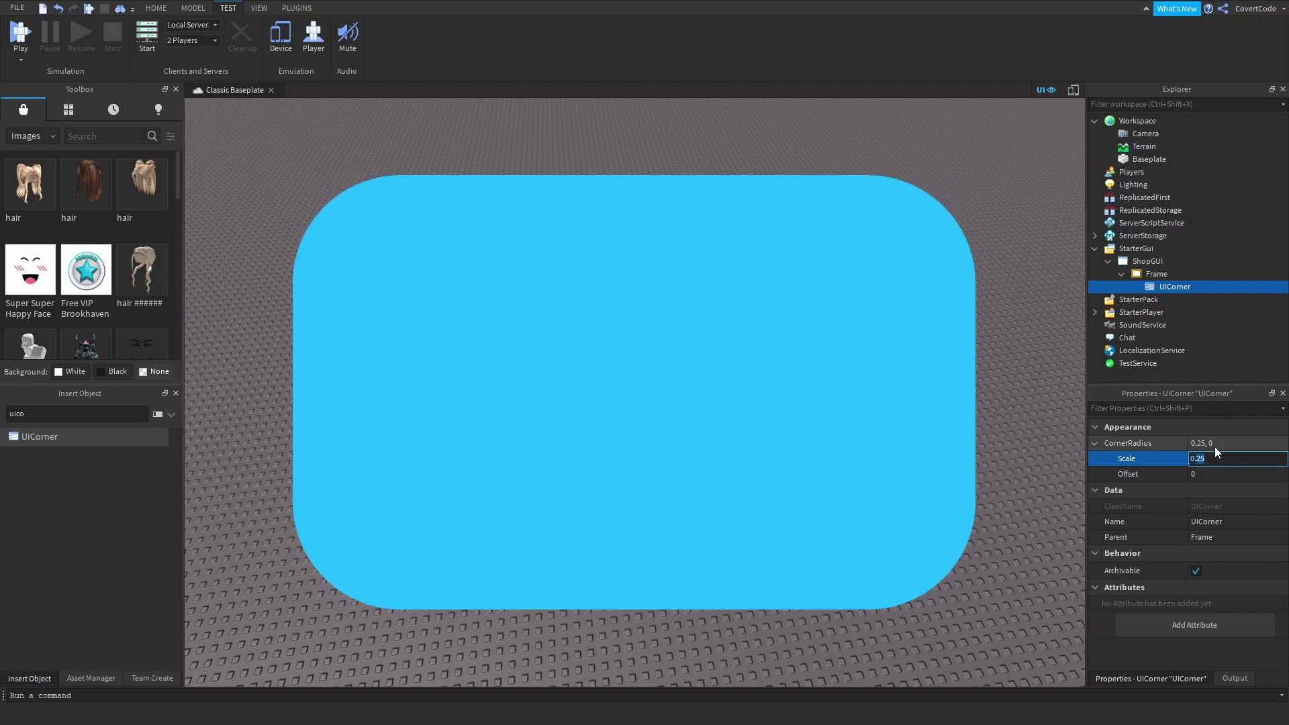
pyautogui.write('0.1')
pyautogui.press('Return')
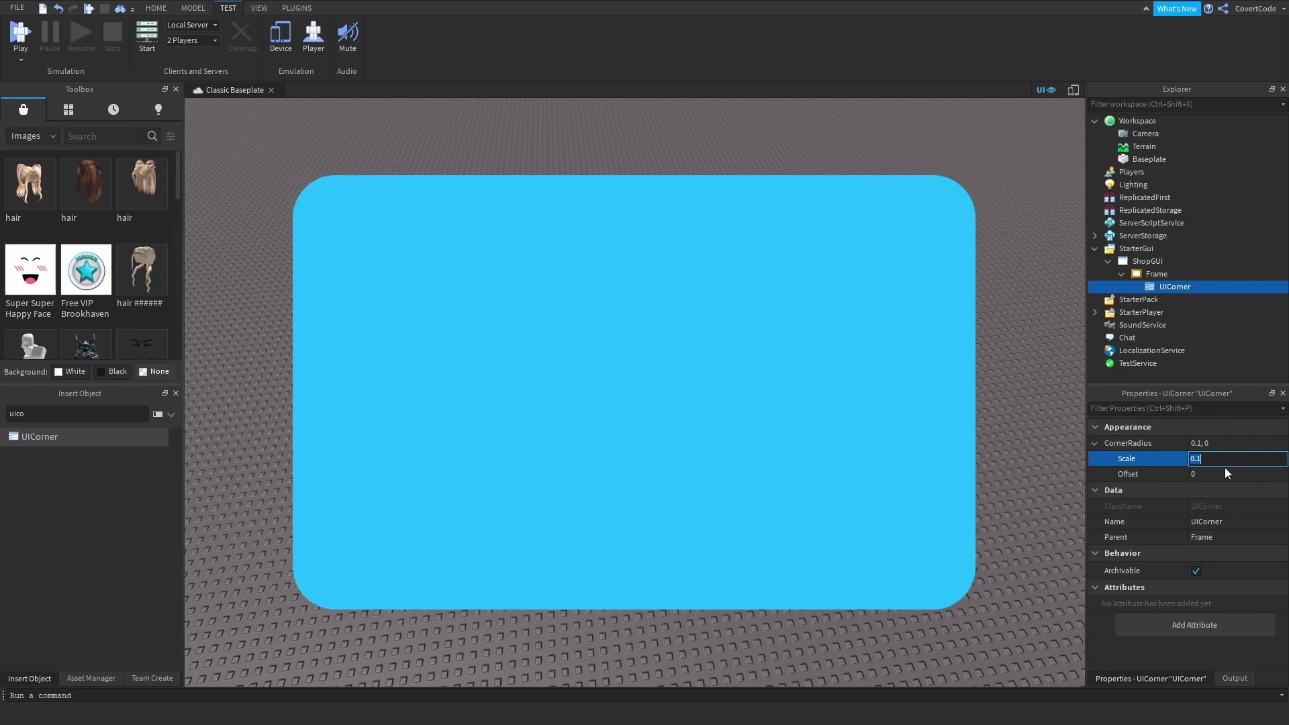
# - Set the UICorner's CornerRadius scale to 0.05
pyautogui.moveTo(915, 409); pyautogui.dragTo(858, 282, button='right')
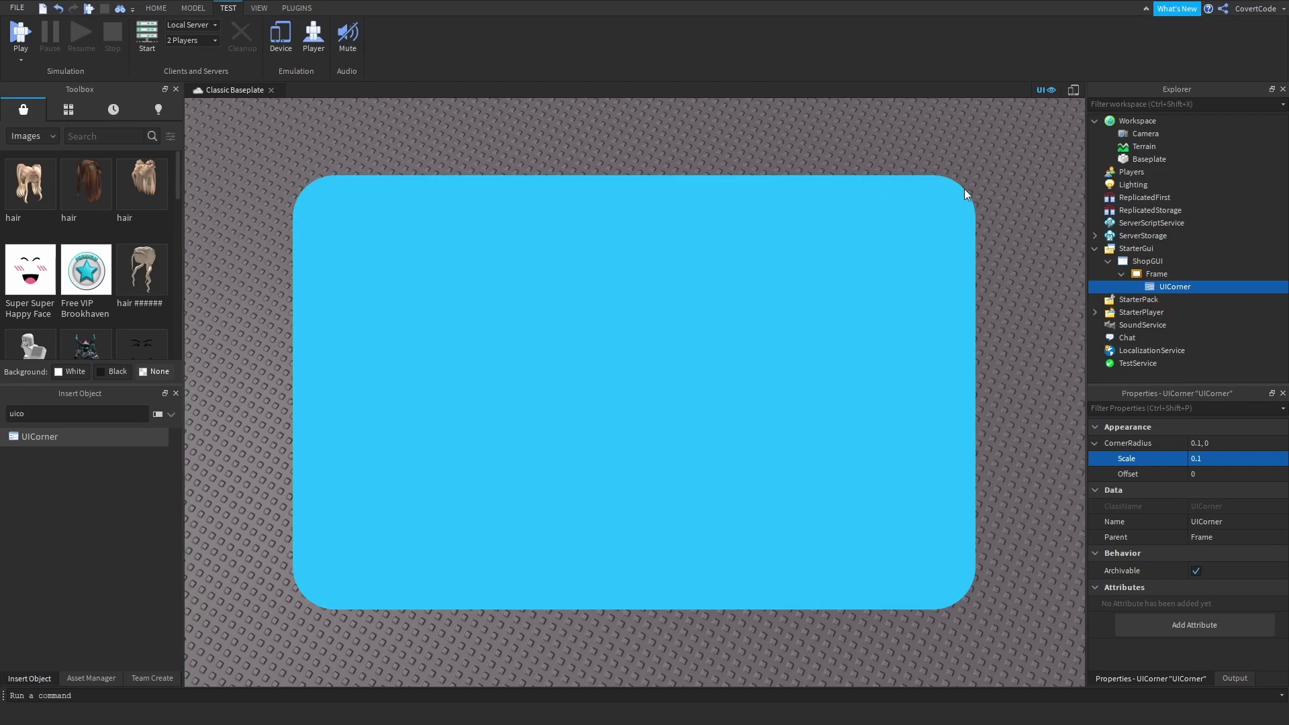
pyautogui.click(1213, 459)
pyautogui.write('0.05')
pyautogui.press('Return')
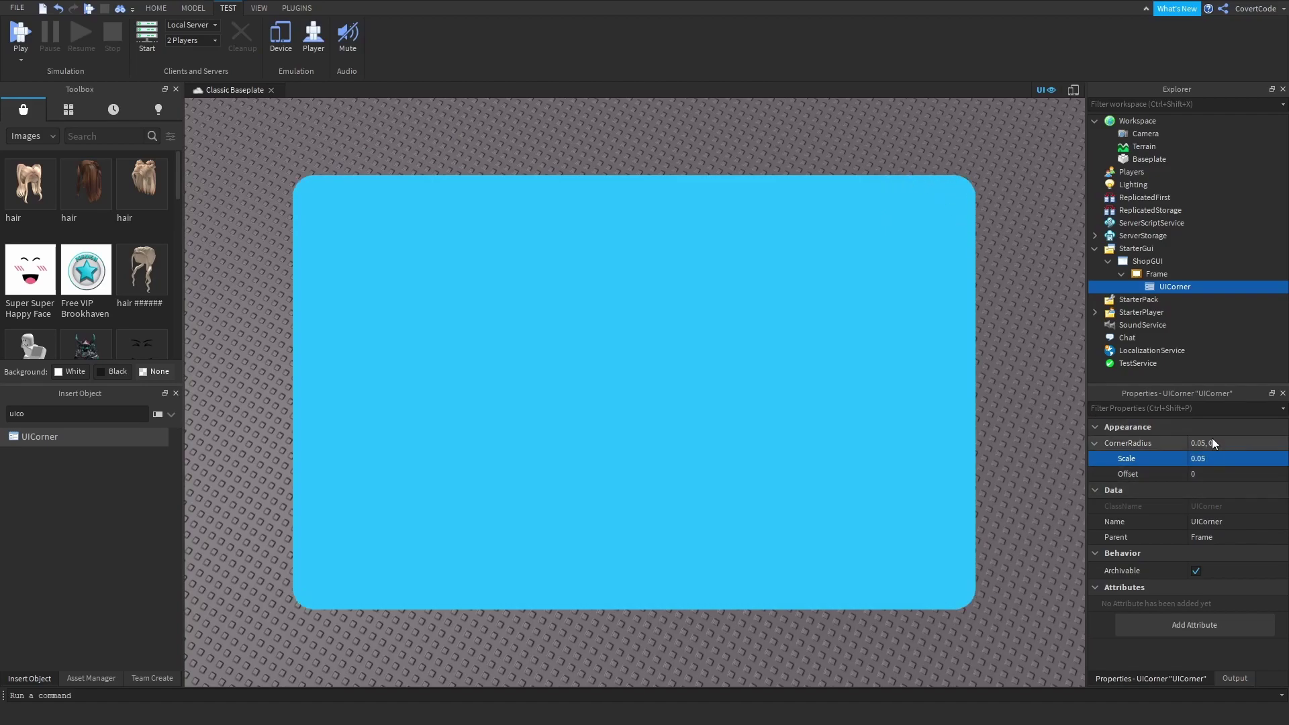
# - Duplicate the rounded blue frame inside ShopGUI
pyautogui.moveTo(934, 308); pyautogui.dragTo(938, 274, button='right')
pyautogui.click(972, 293)
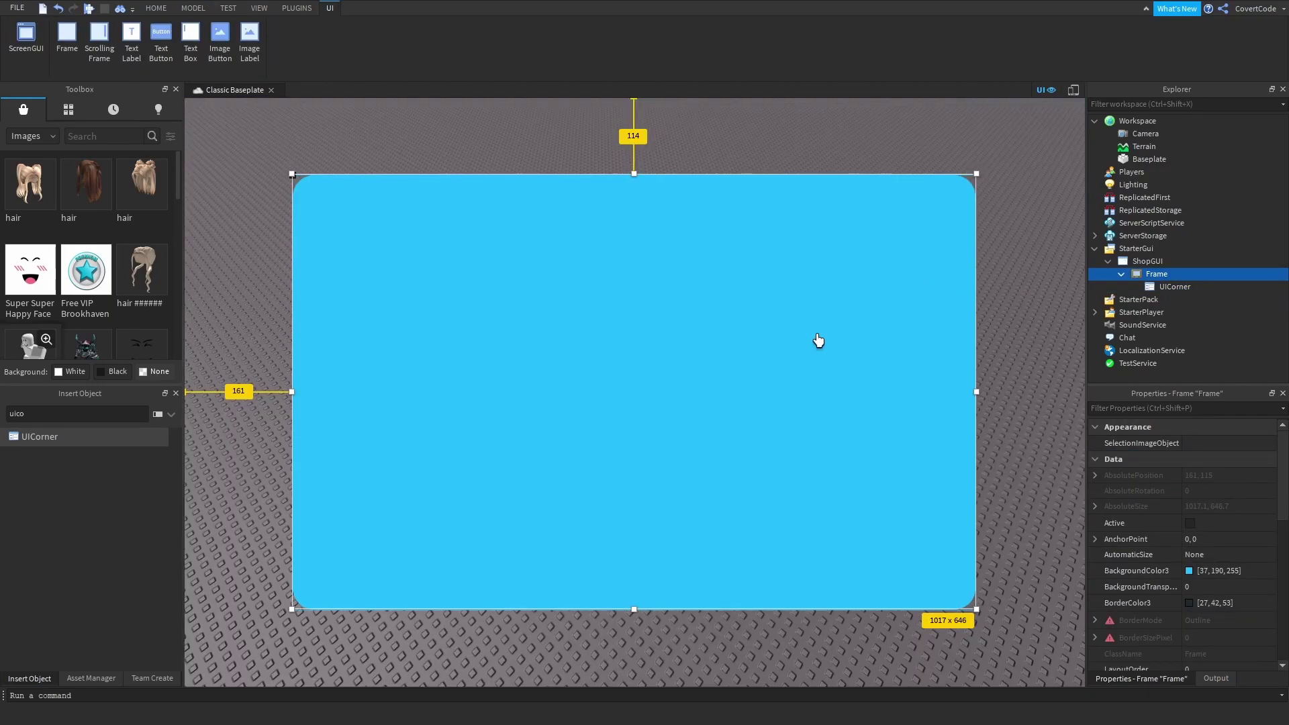
pyautogui.click(1147, 264)
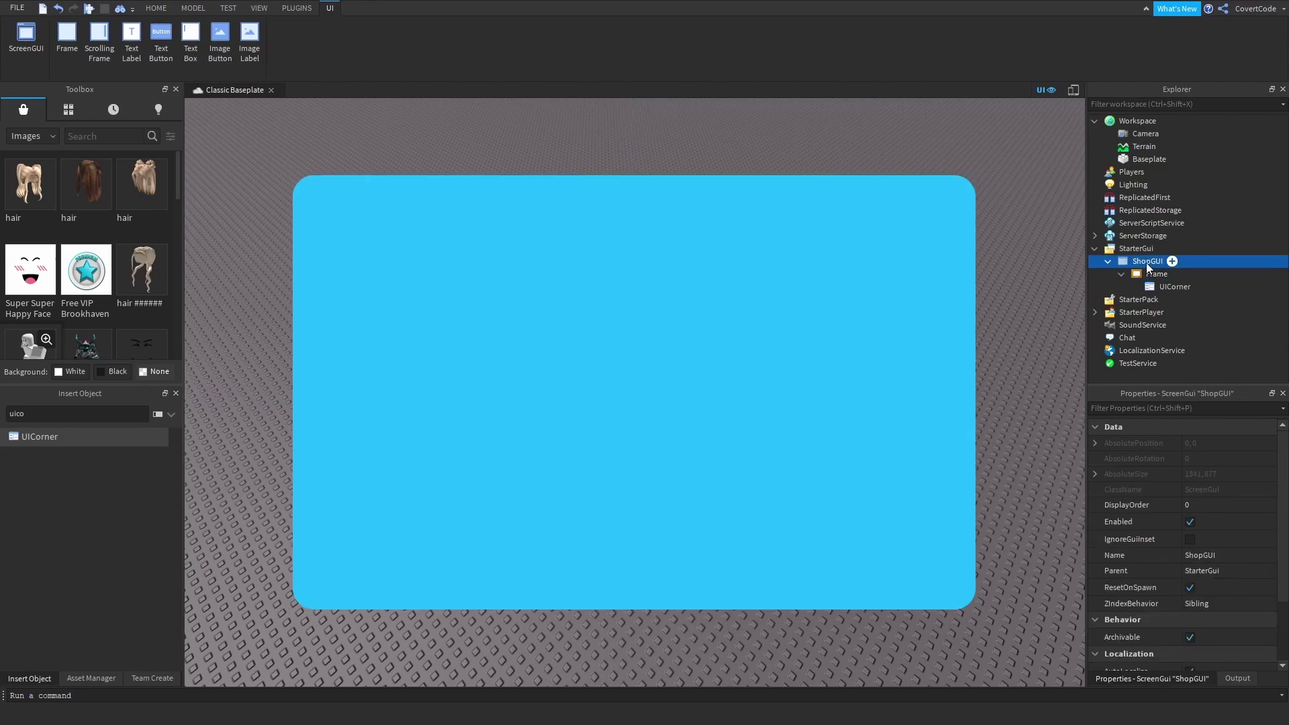
pyautogui.click(1143, 273)
pyautogui.rightClick(1142, 274)
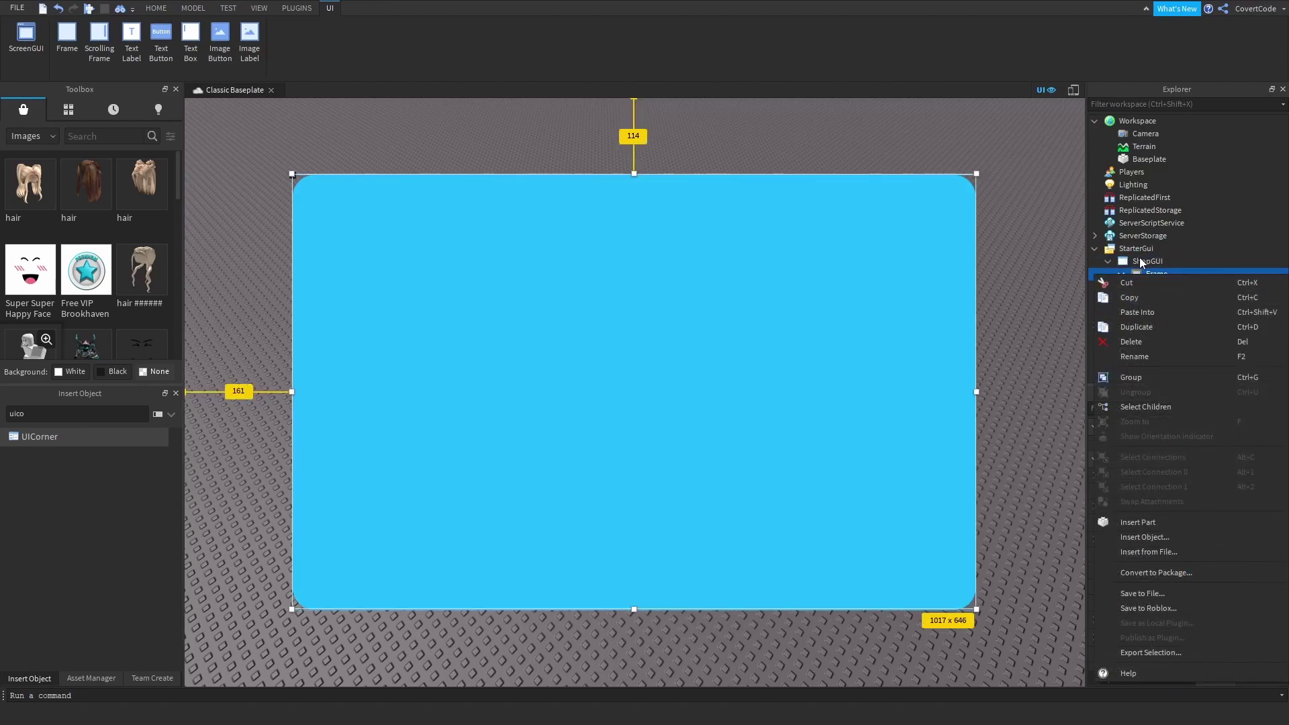
pyautogui.click(1137, 327)
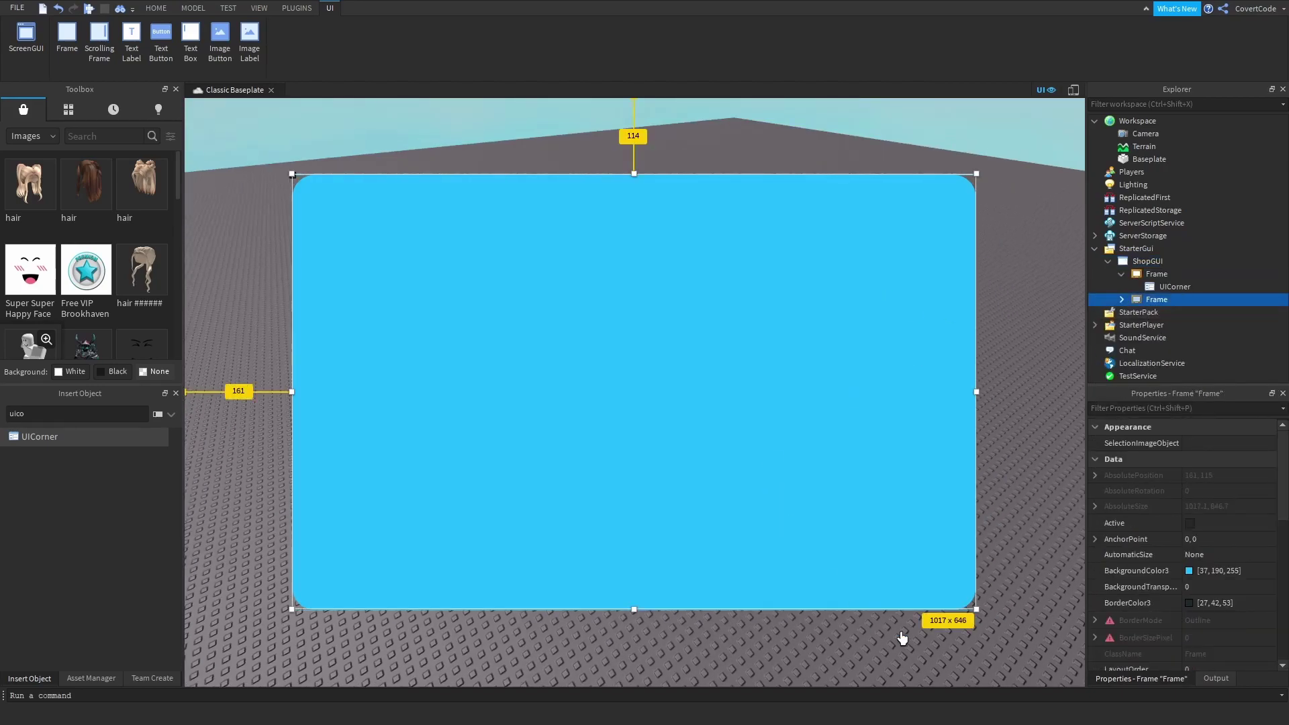
# - Shrink the duplicate frame to about 342 by 138 pixels and centre it across the large frame's upper edge, about 42 pixels below the viewport's top
pyautogui.moveTo(978, 607); pyautogui.dragTo(713, 202)
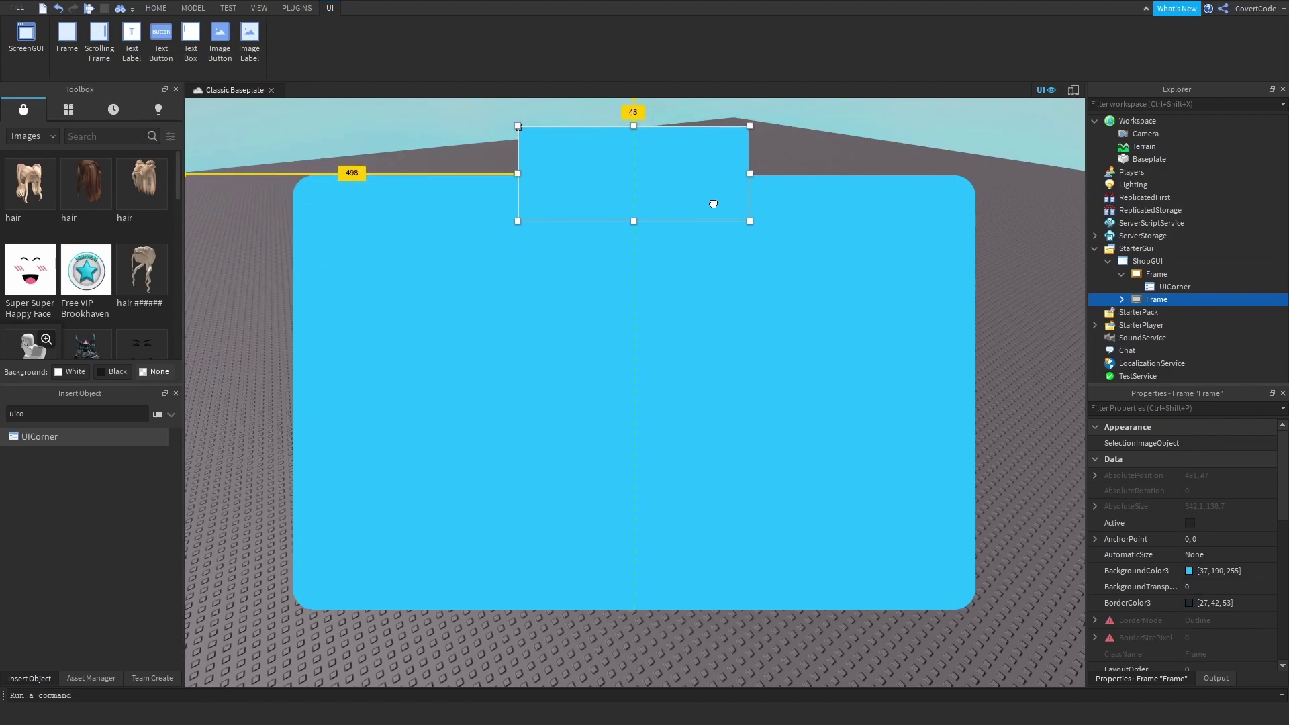
pyautogui.click(685, 319)
pyautogui.click(663, 186)
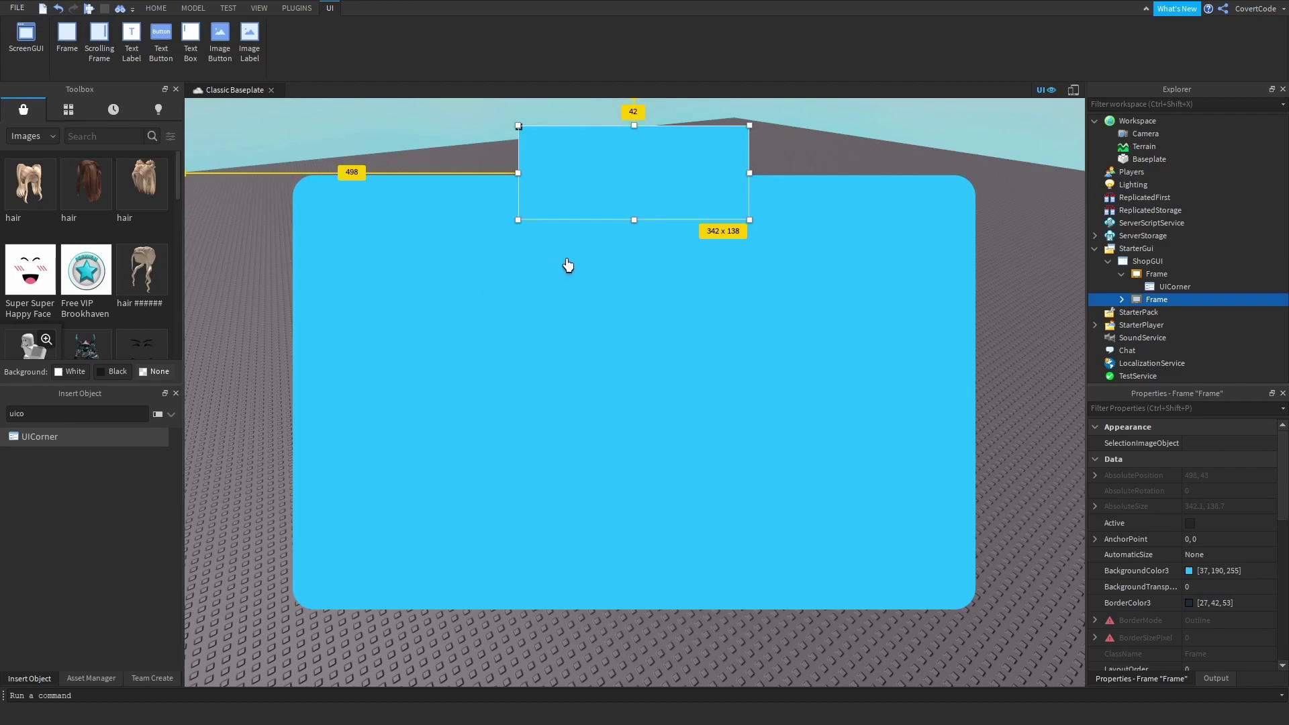
# - Insert a UIStroke into the large frame and set its Thickness to 7.3
pyautogui.click(824, 287)
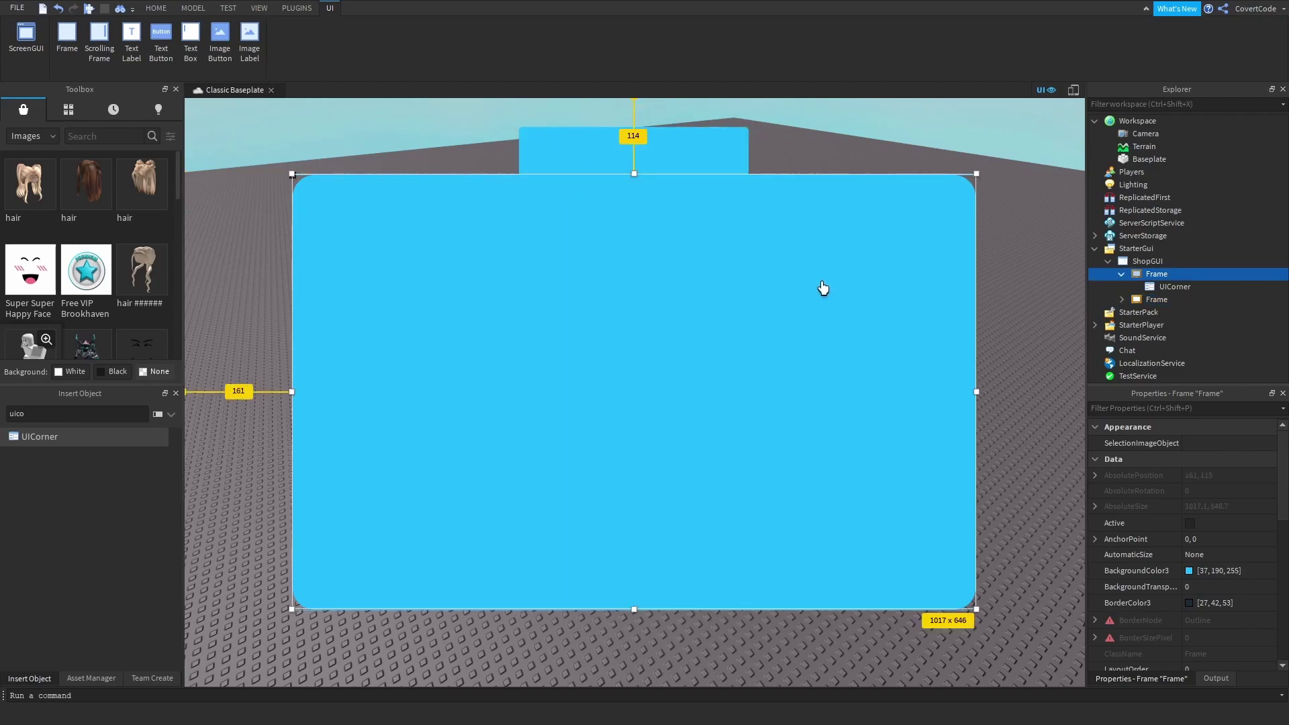
pyautogui.write('uist')
pyautogui.press('Return')
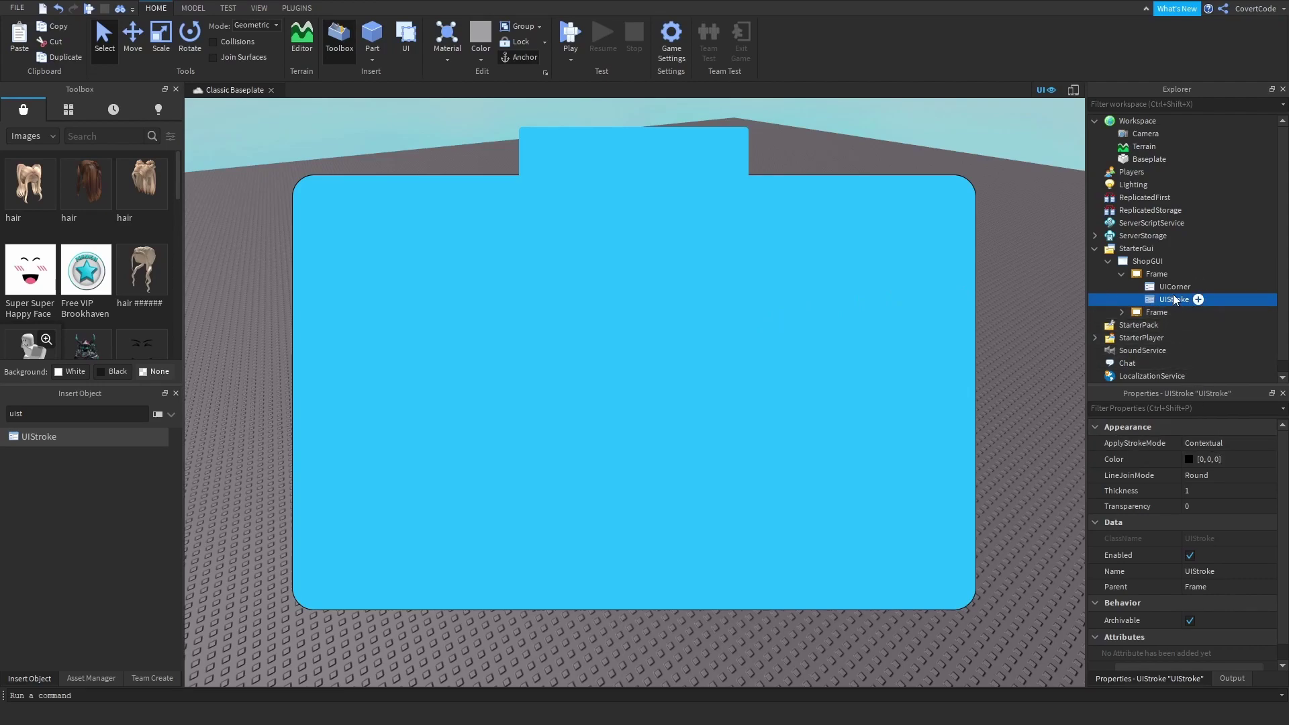
pyautogui.click(1195, 491)
pyautogui.moveTo(1231, 494); pyautogui.dragTo(1238, 485)
# - Set the UIStroke's colour to a darker shade of the sampled frame blue, [25, 130, 172]
pyautogui.click(1172, 460)
pyautogui.moveTo(717, 229); pyautogui.dragTo(853, 285)
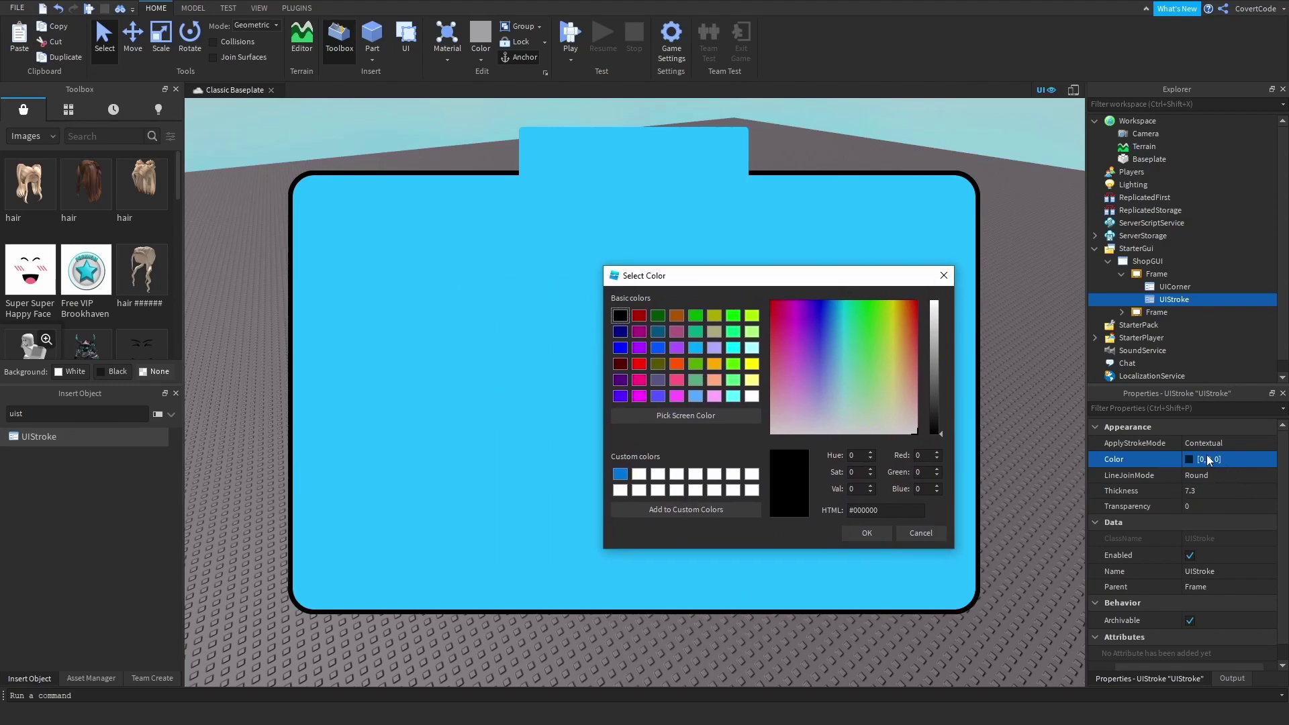
pyautogui.click(686, 416)
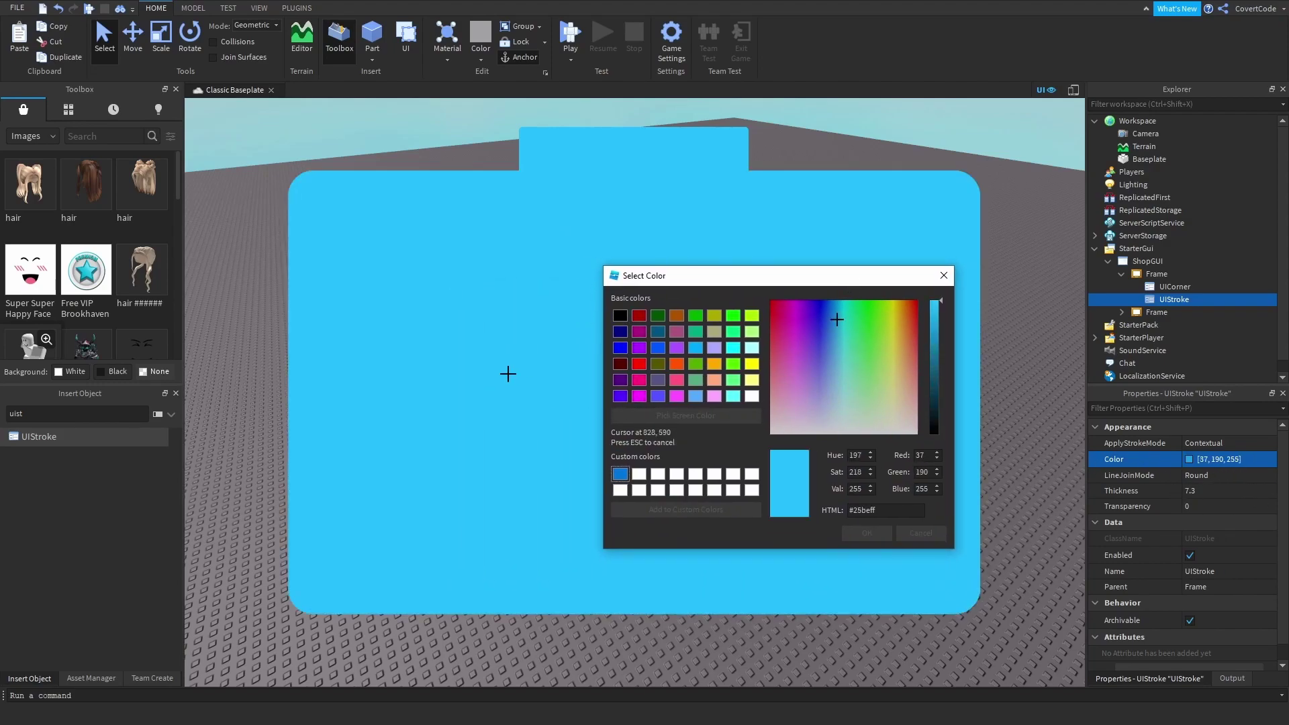
pyautogui.click(307, 194)
pyautogui.moveTo(938, 305); pyautogui.dragTo(934, 345)
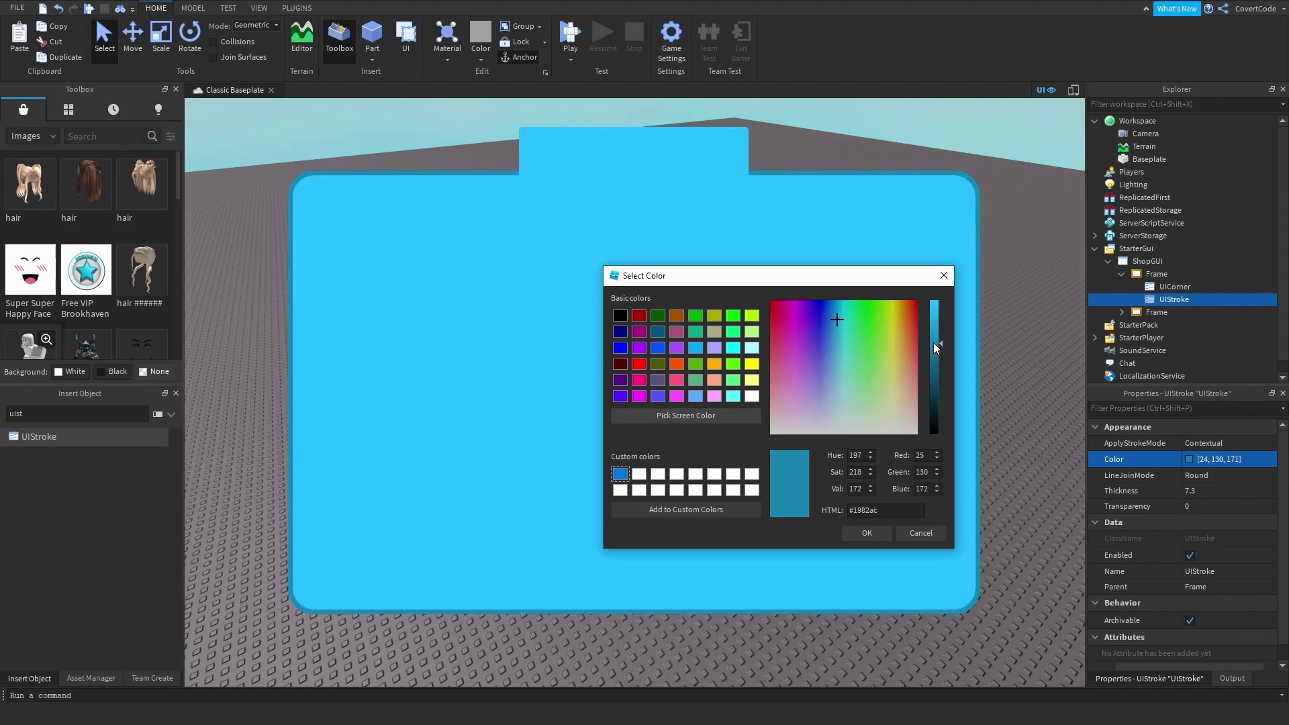
pyautogui.click(866, 533)
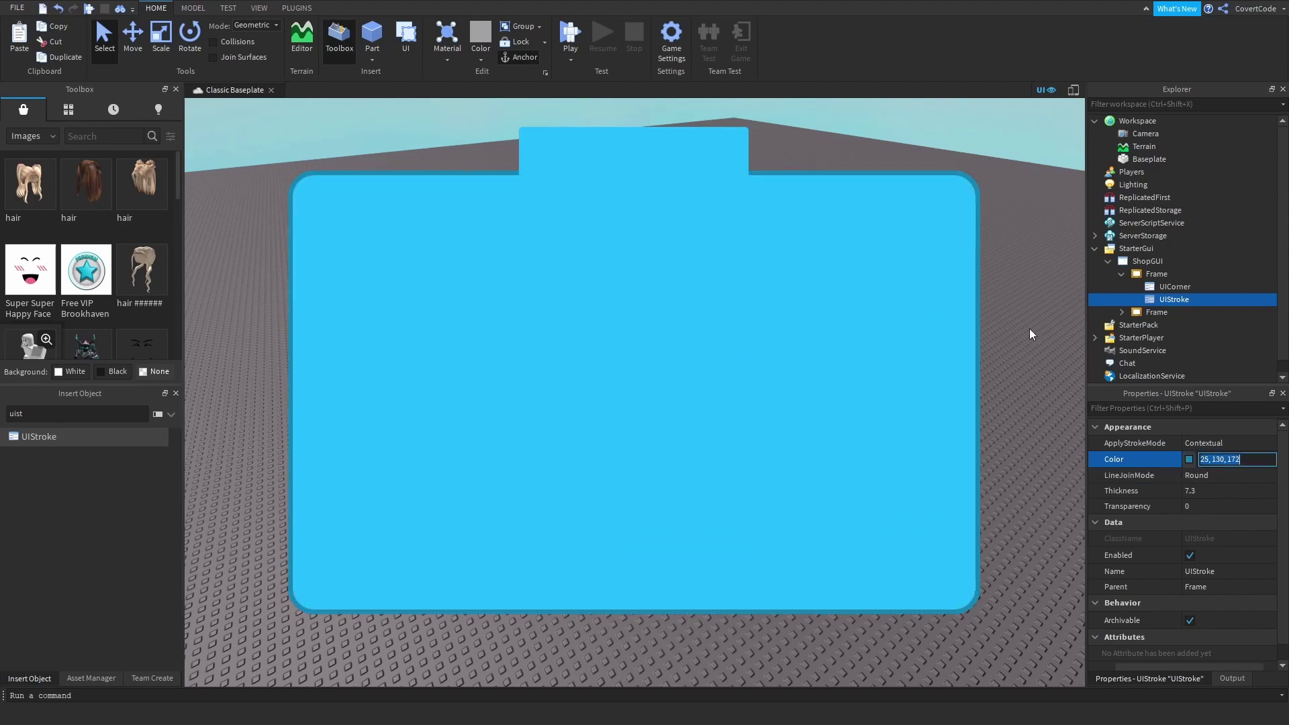
# - Copy the large frame's UIStroke and paste it into the smaller header frame
pyautogui.click(1156, 301)
pyautogui.hotkey('ctrl', 'c')
pyautogui.rightClick(1147, 299)
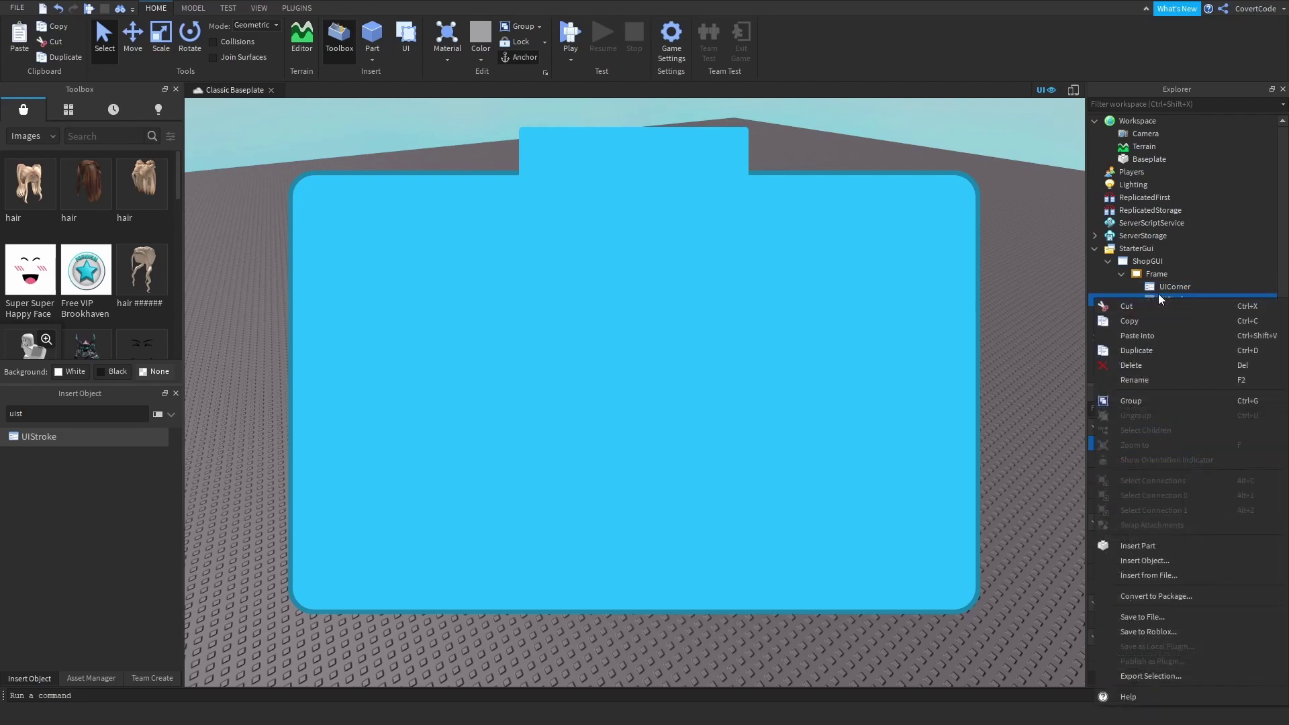
pyautogui.click(1149, 317)
pyautogui.click(1134, 312)
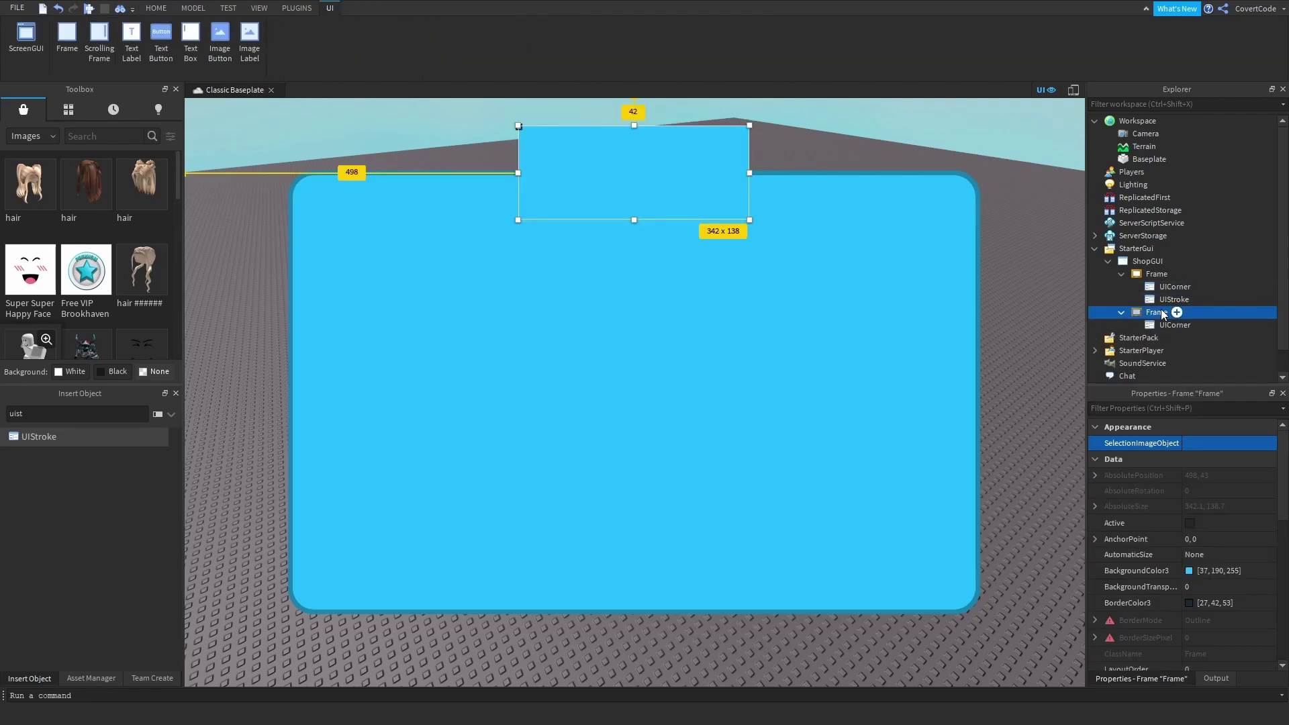
pyautogui.rightClick(1153, 312)
pyautogui.click(1142, 347)
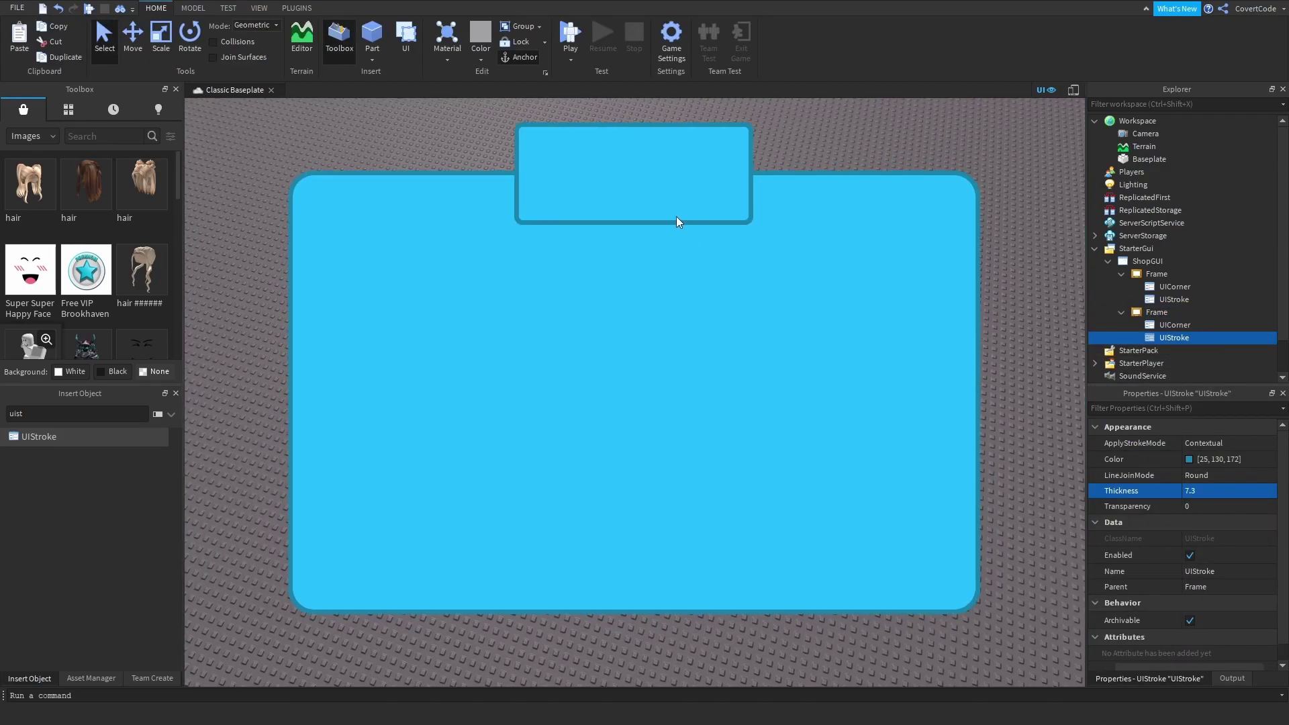
# - Resize the header frame to about 343 by 90 pixels, centred on the large frame's upper edge about 67 pixels below the viewport's top
pyautogui.click(1147, 311)
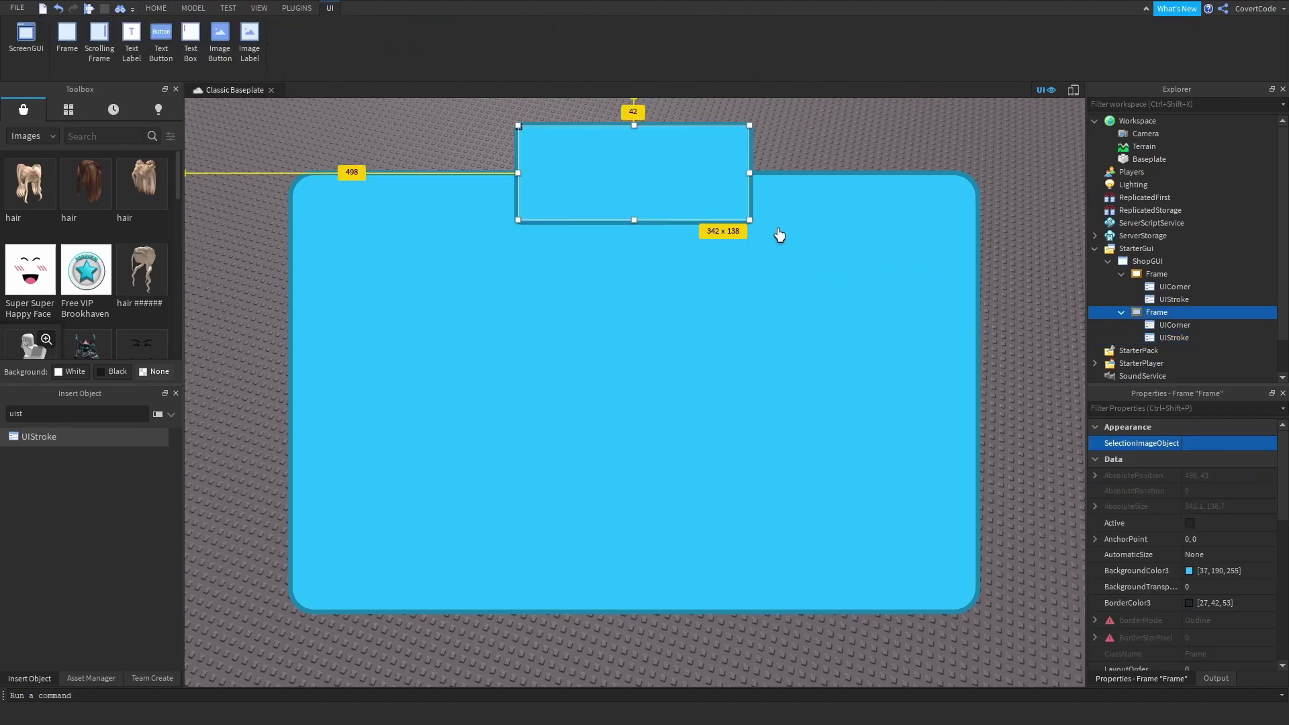
pyautogui.moveTo(751, 219); pyautogui.dragTo(722, 190)
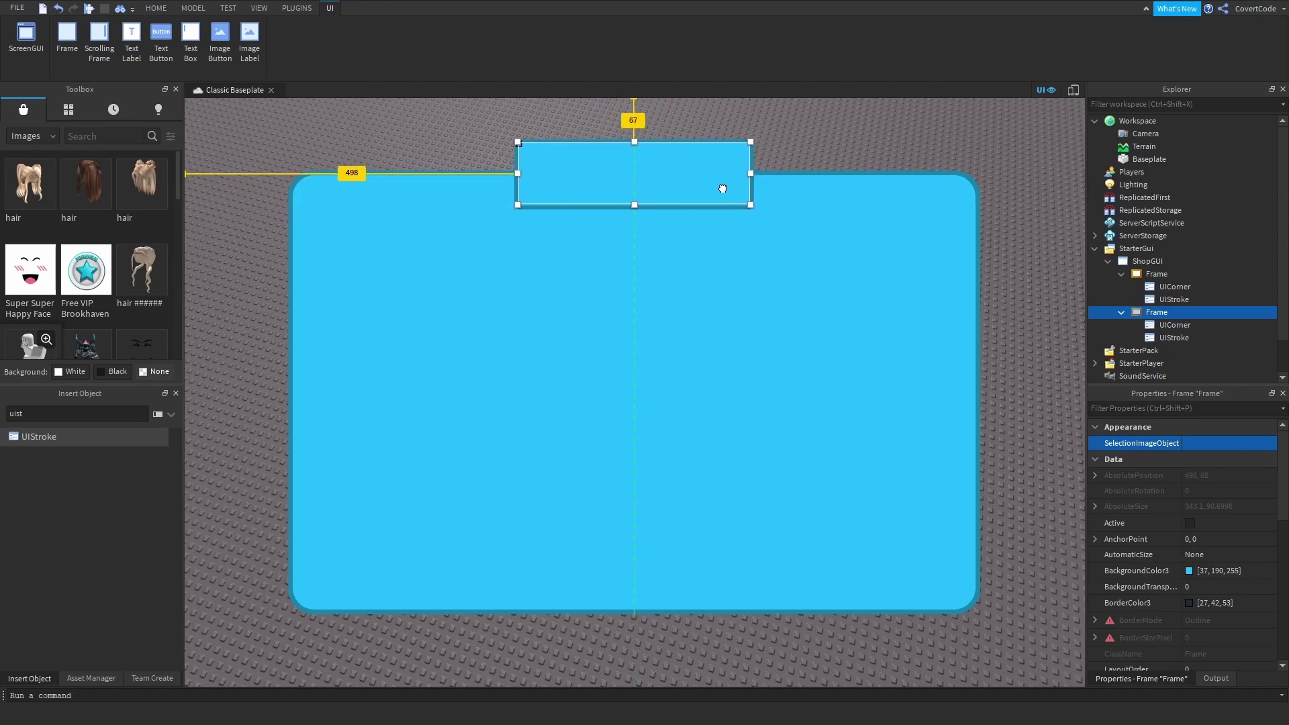
pyautogui.click(806, 147)
# - Insert a TextLabel into the header frame
pyautogui.click(1157, 313)
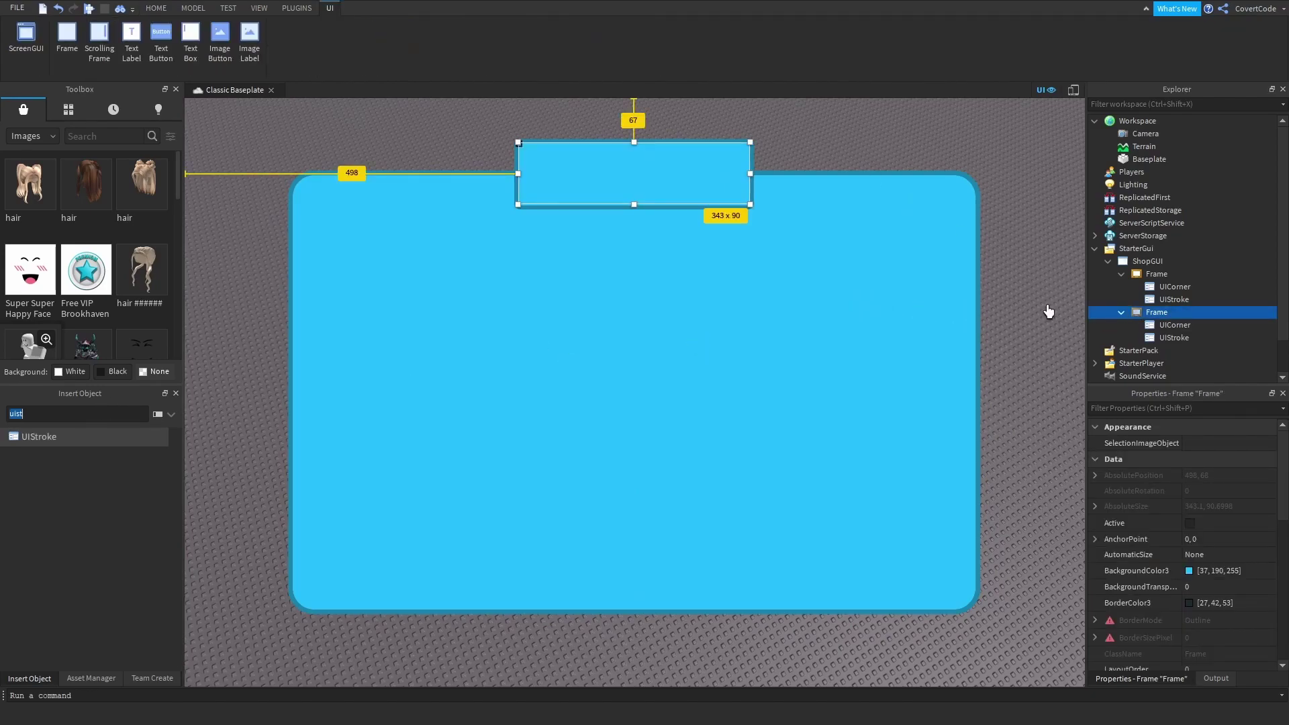
pyautogui.write('text')
pyautogui.press('Return')
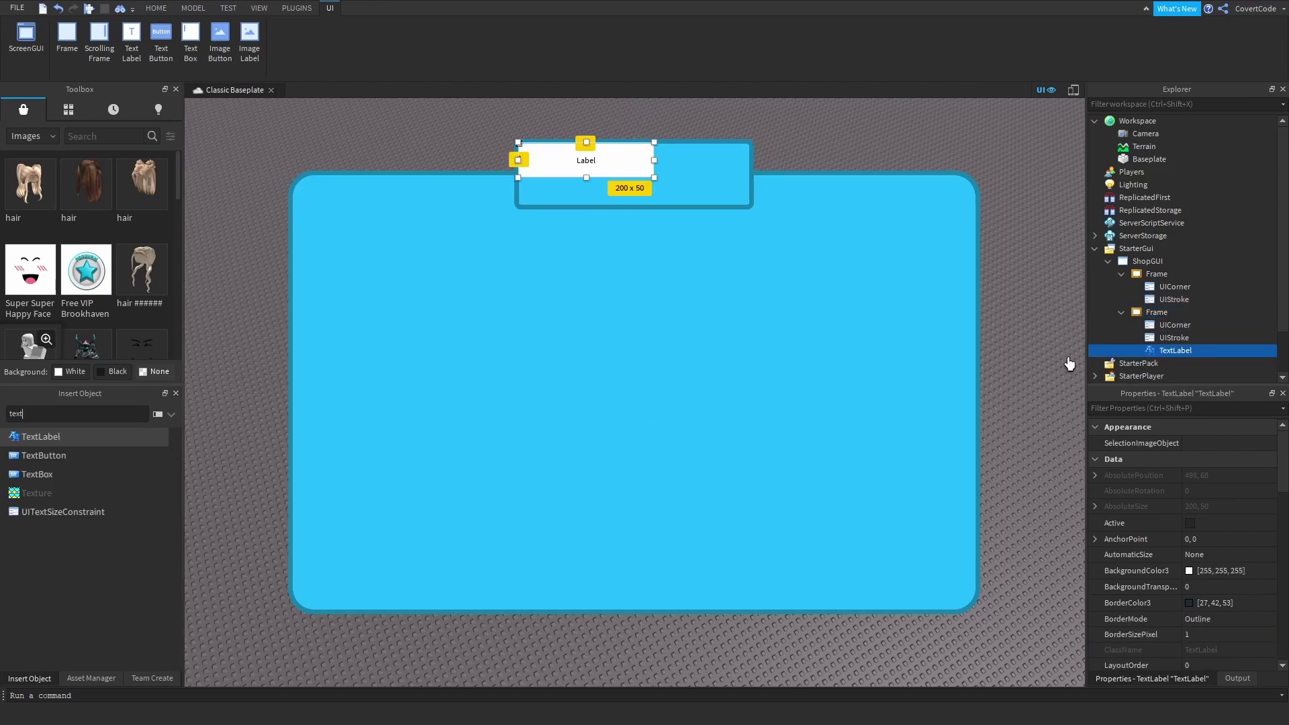
# - Set the TextLabel's Size to {0.1, 0},{0.1, 0} and stretch it to about 336 by 72 pixels inside the header frame
pyautogui.scroll(-5, 1182, 538)
pyautogui.click(1229, 559)
pyautogui.write('.1, 0},{0.1')
pyautogui.press('Return')
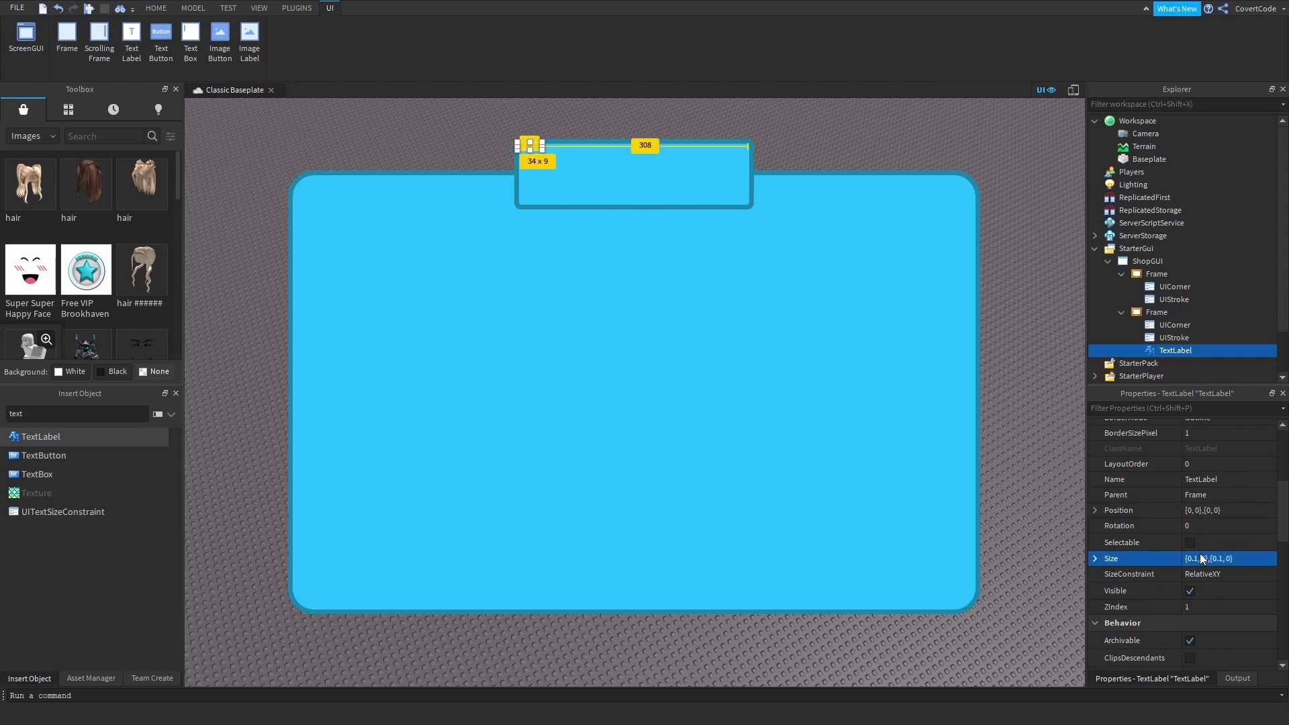
pyautogui.moveTo(539, 155); pyautogui.dragTo(684, 179)
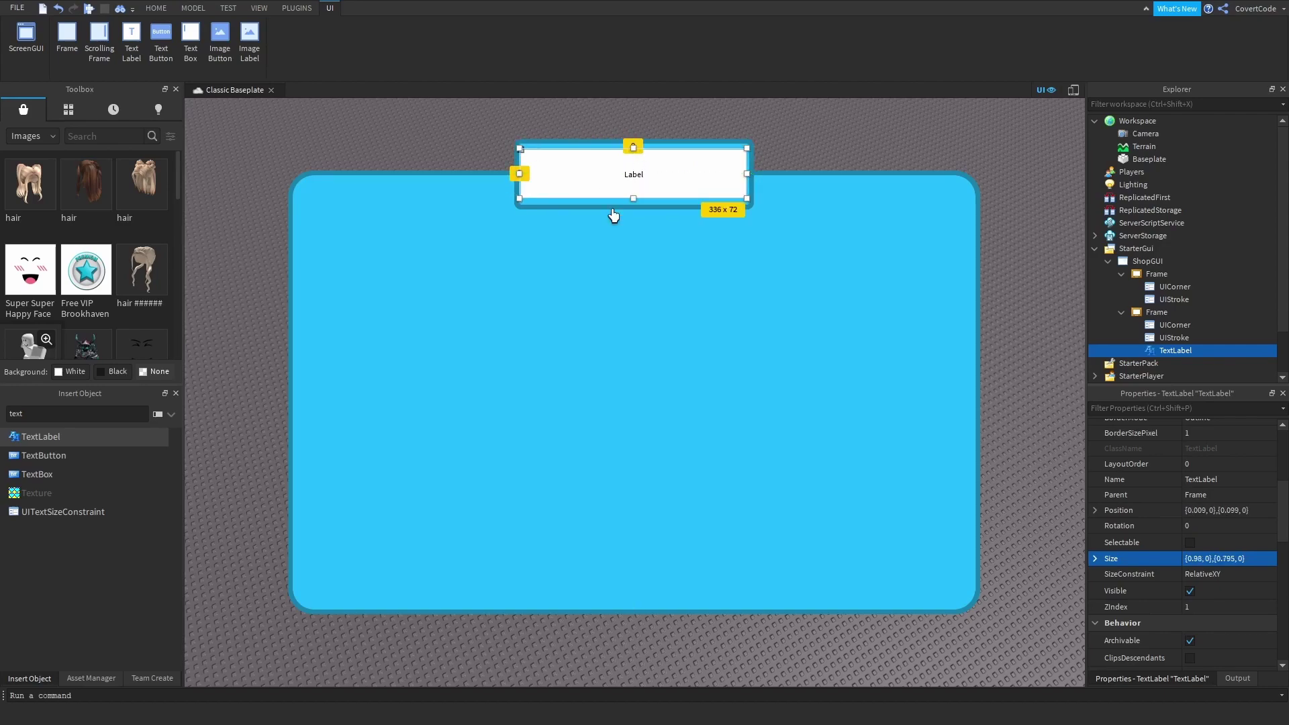
# - Set the TextLabel's BackgroundTransparency to 1
pyautogui.scroll(3, 1188, 517)
pyautogui.click(1192, 587)
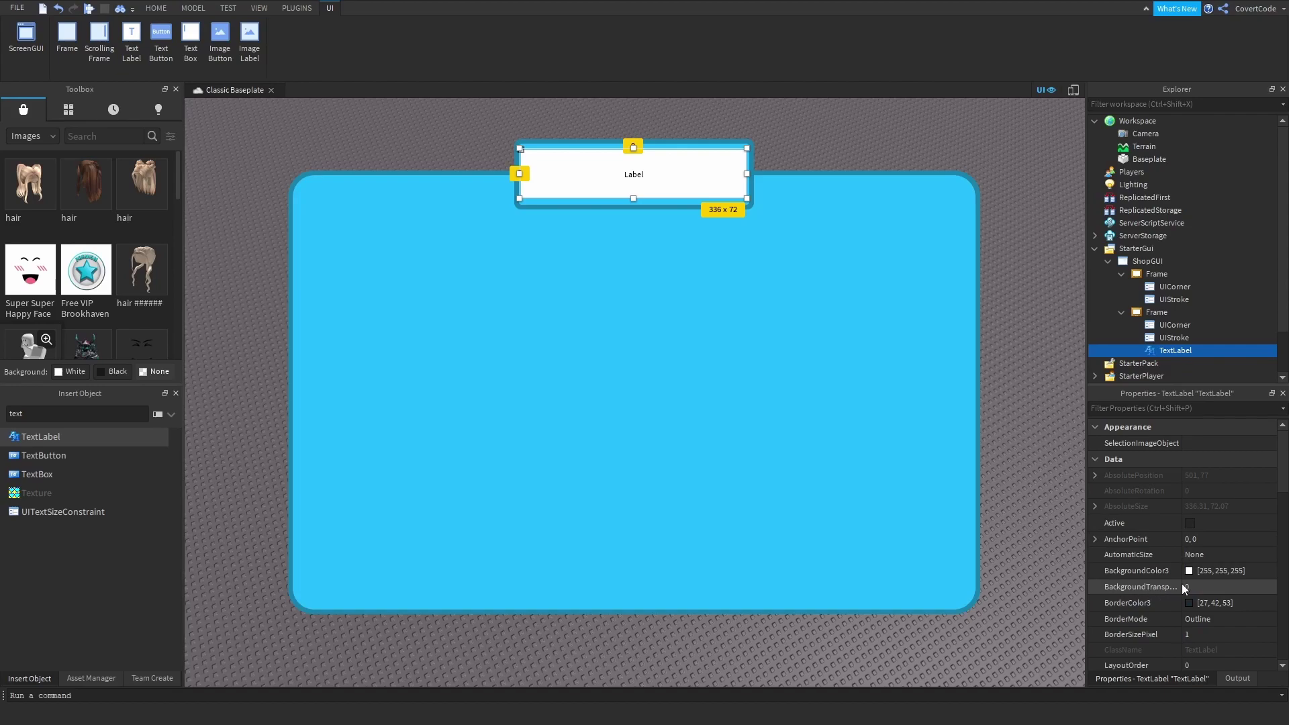
pyautogui.moveTo(1231, 586); pyautogui.dragTo(1274, 586)
pyautogui.click(1196, 587)
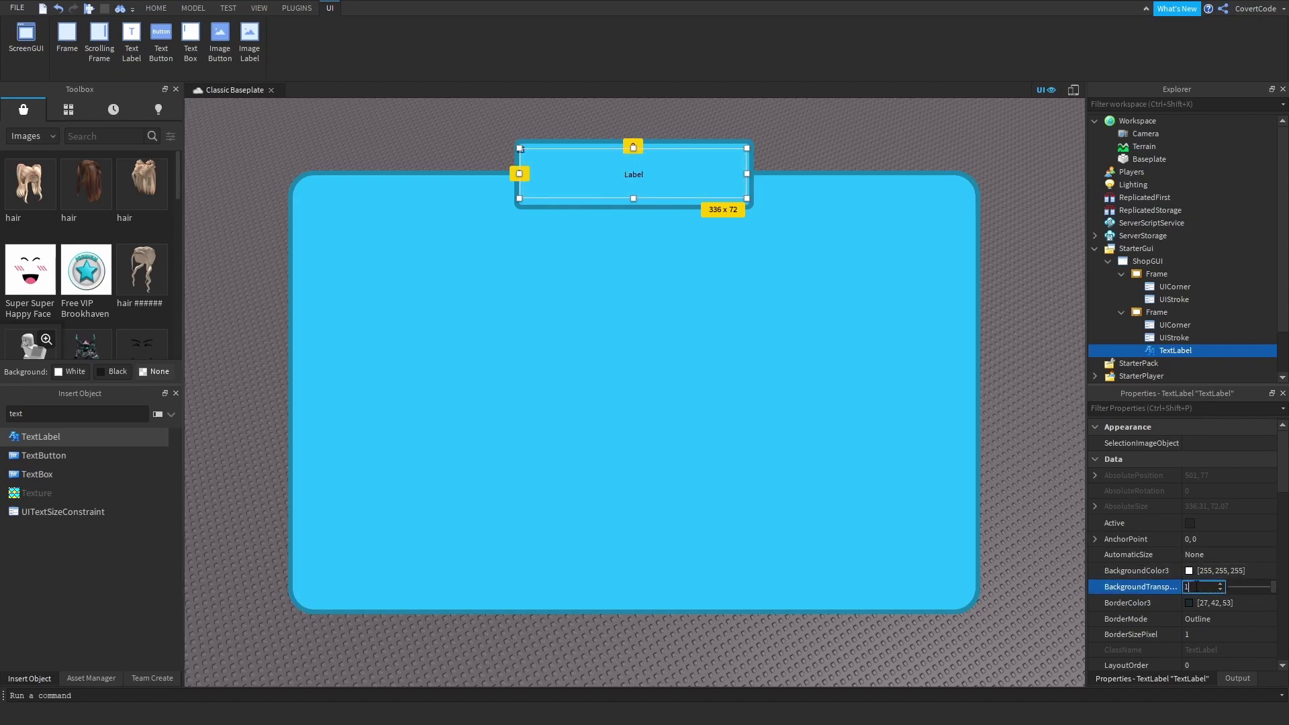
# - Try TextScaled on the header label and switch it off again
pyautogui.scroll(-10, 1193, 545)
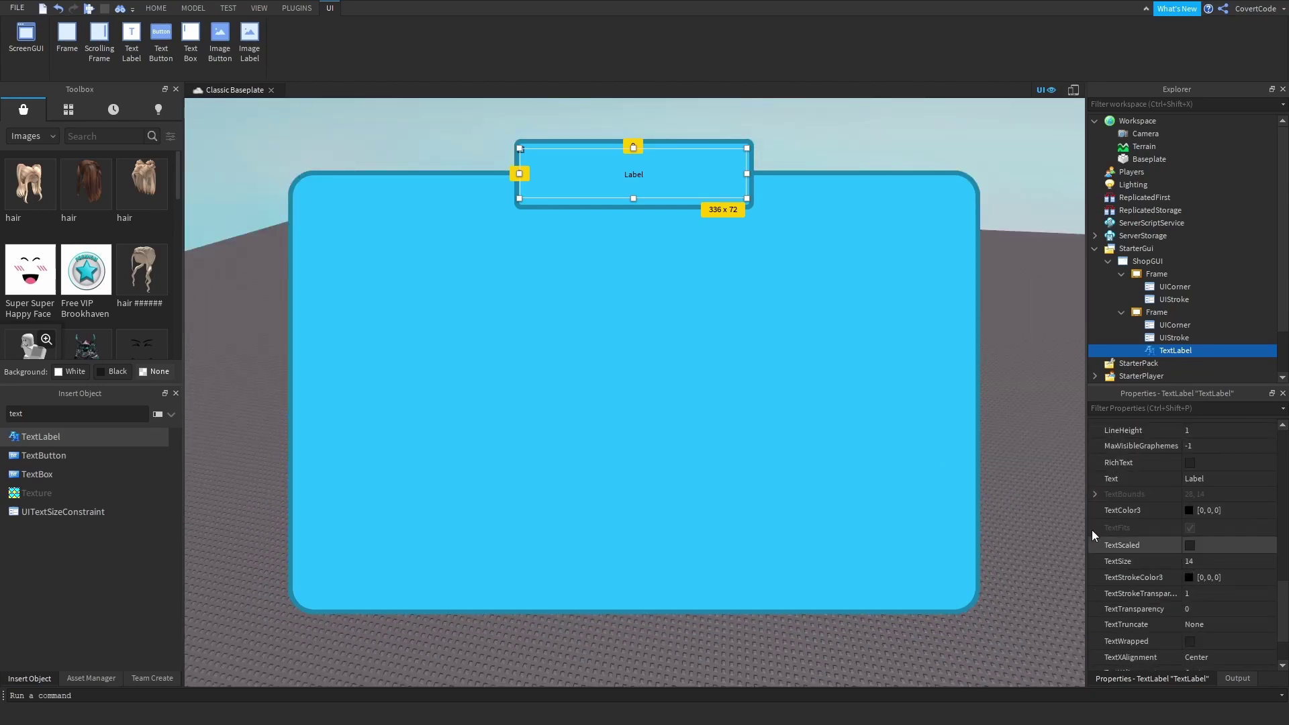
pyautogui.click(1190, 495)
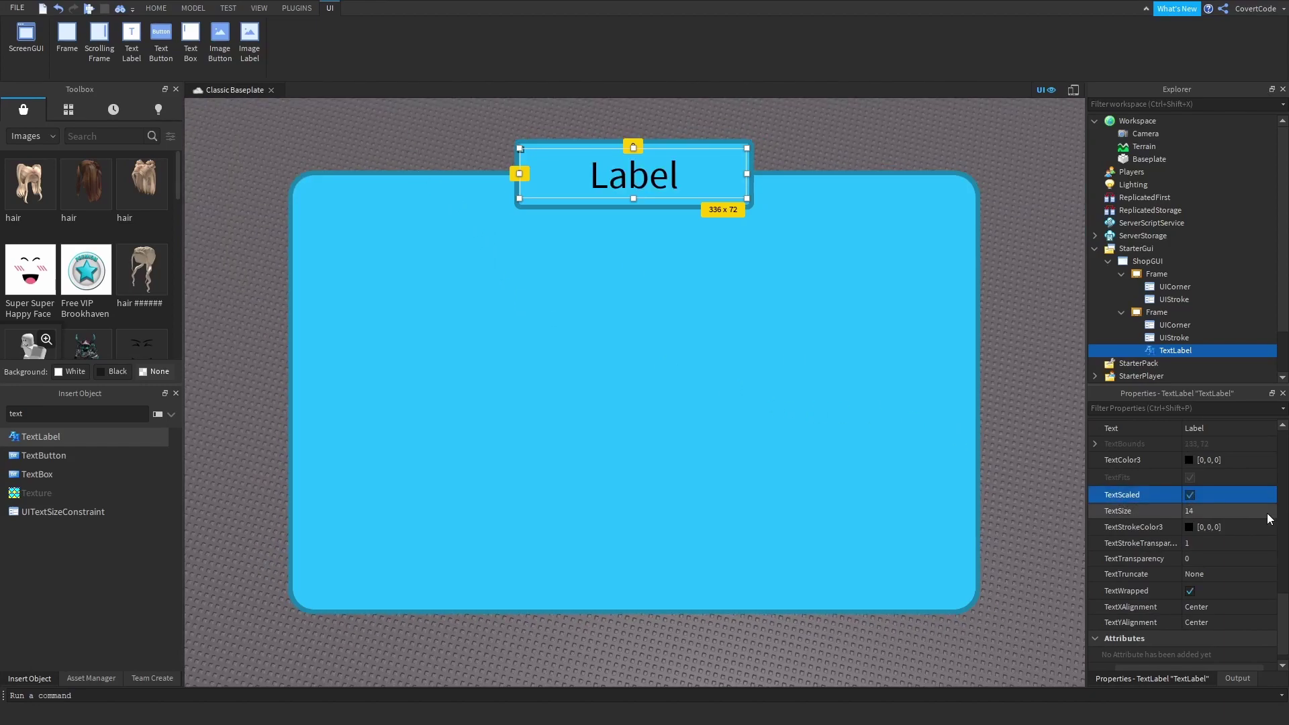
pyautogui.click(1190, 495)
# - Preview the unscaled label text in the device emulator, from Phone through to HD 720
pyautogui.click(227, 8)
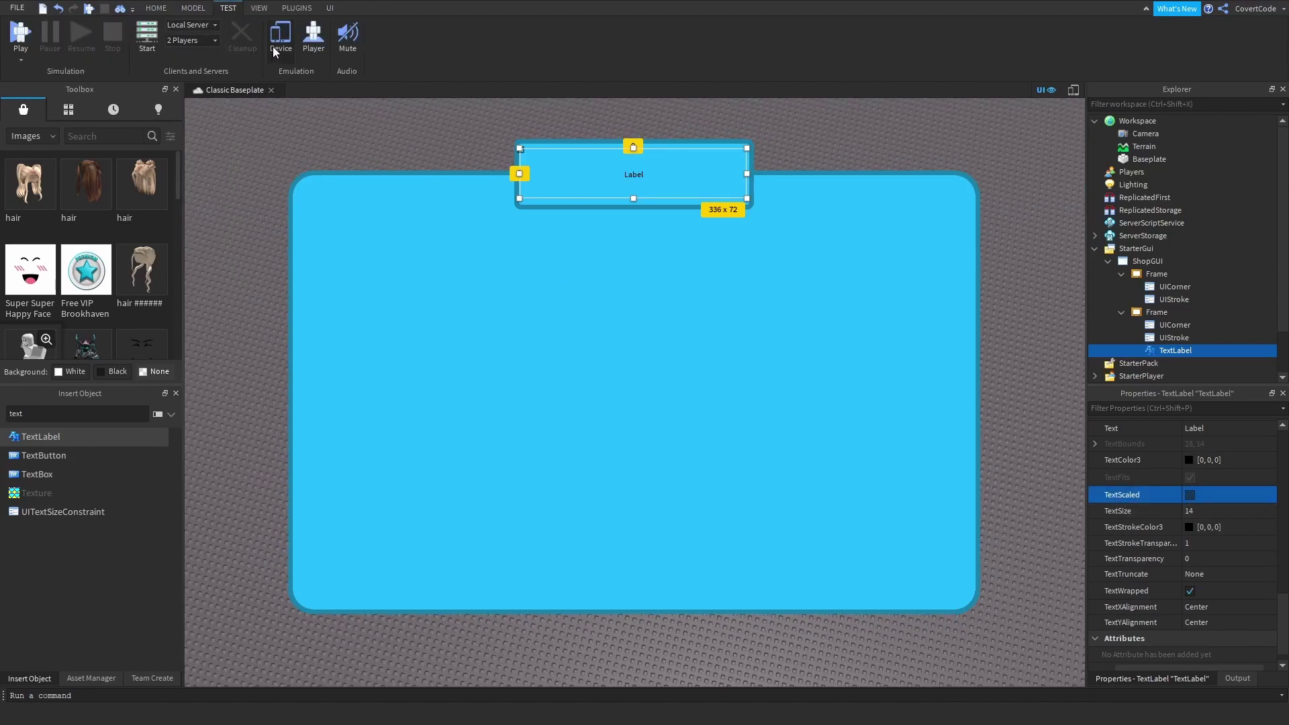
pyautogui.click(278, 41)
pyautogui.scroll(-4, 578, 103)
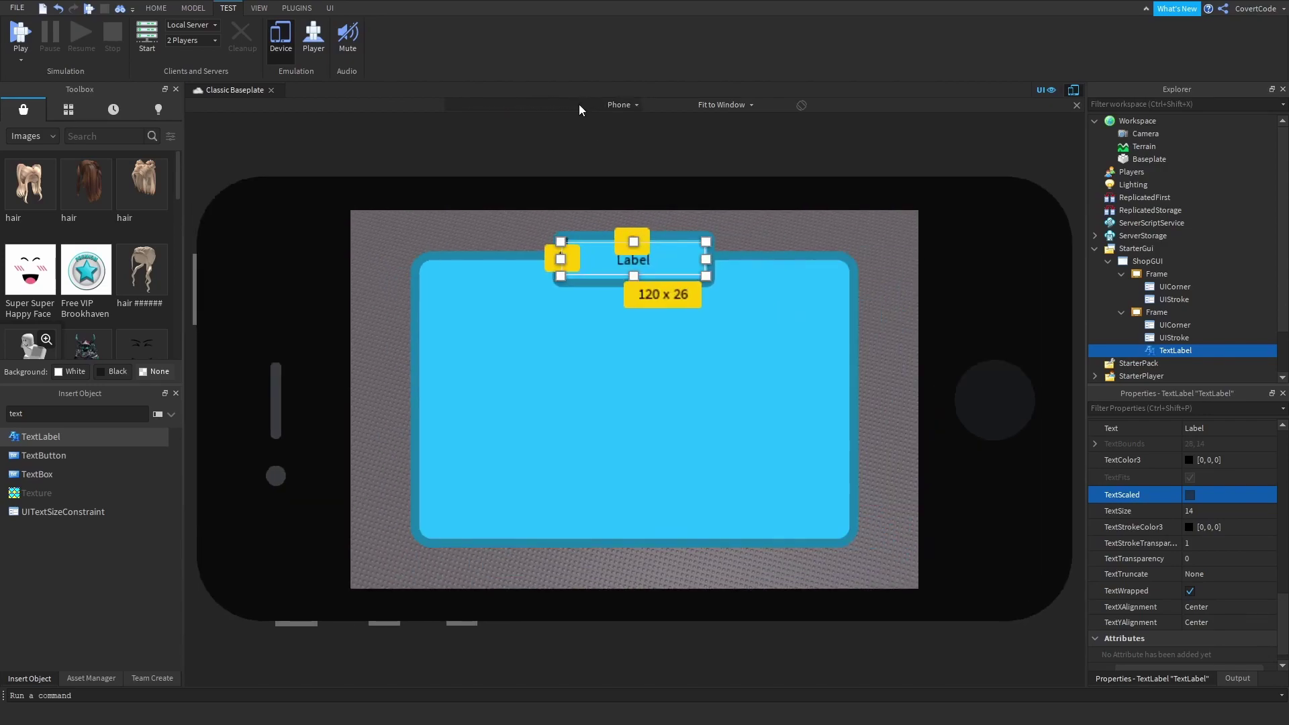
pyautogui.scroll(-3, 578, 103)
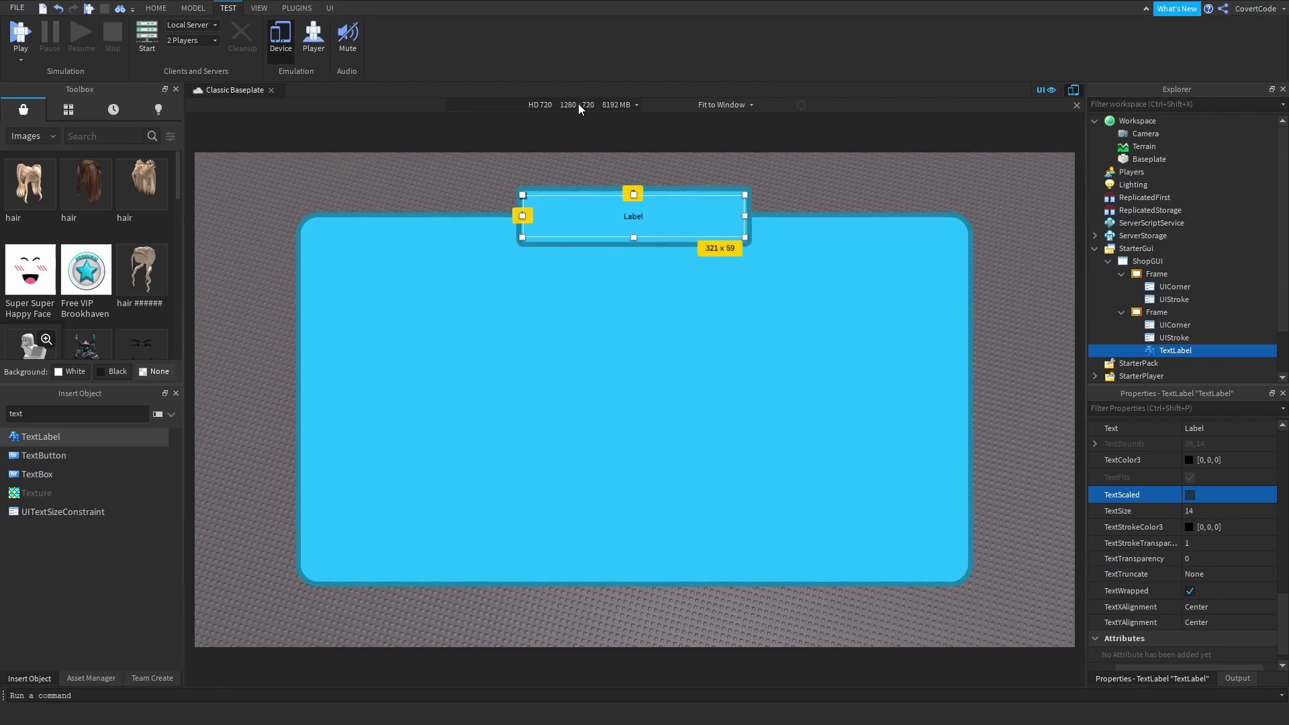
# - Enable TextScaled on the label, check it on smaller emulated devices back to Phone, and leave device emulation
pyautogui.click(1191, 494)
pyautogui.scroll(3, 577, 101)
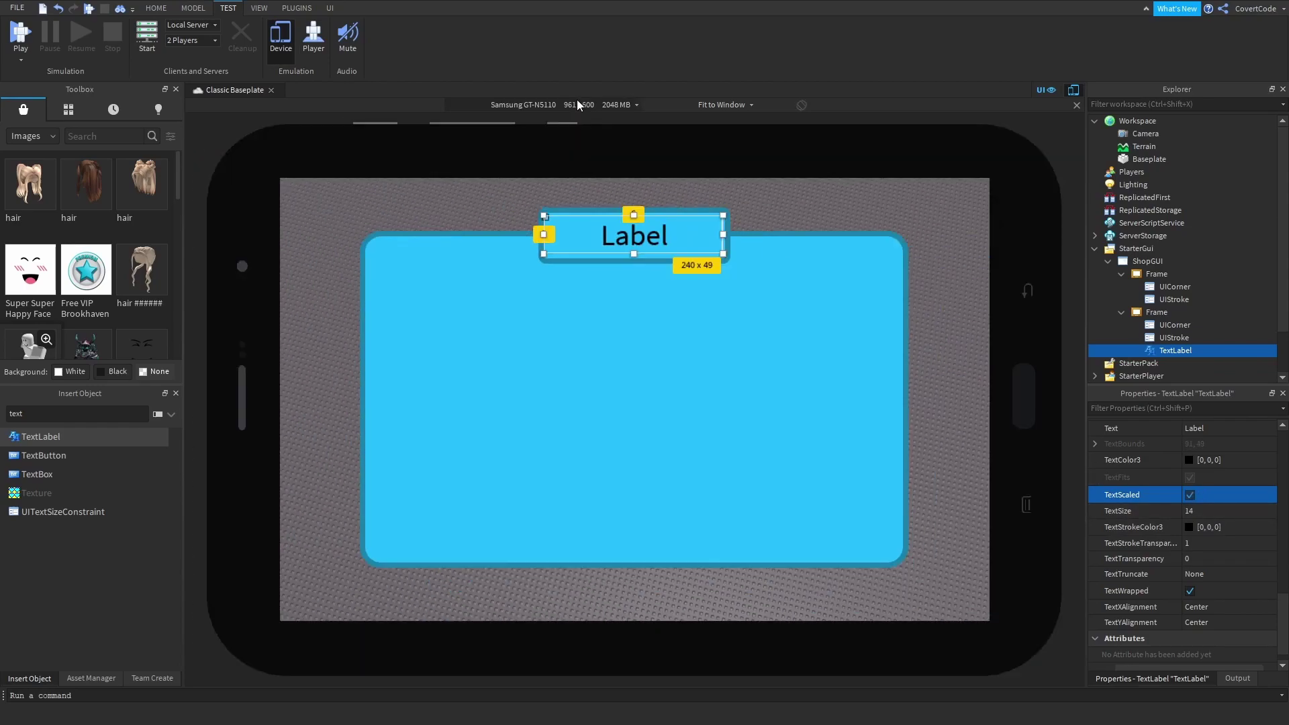
pyautogui.scroll(2, 573, 105)
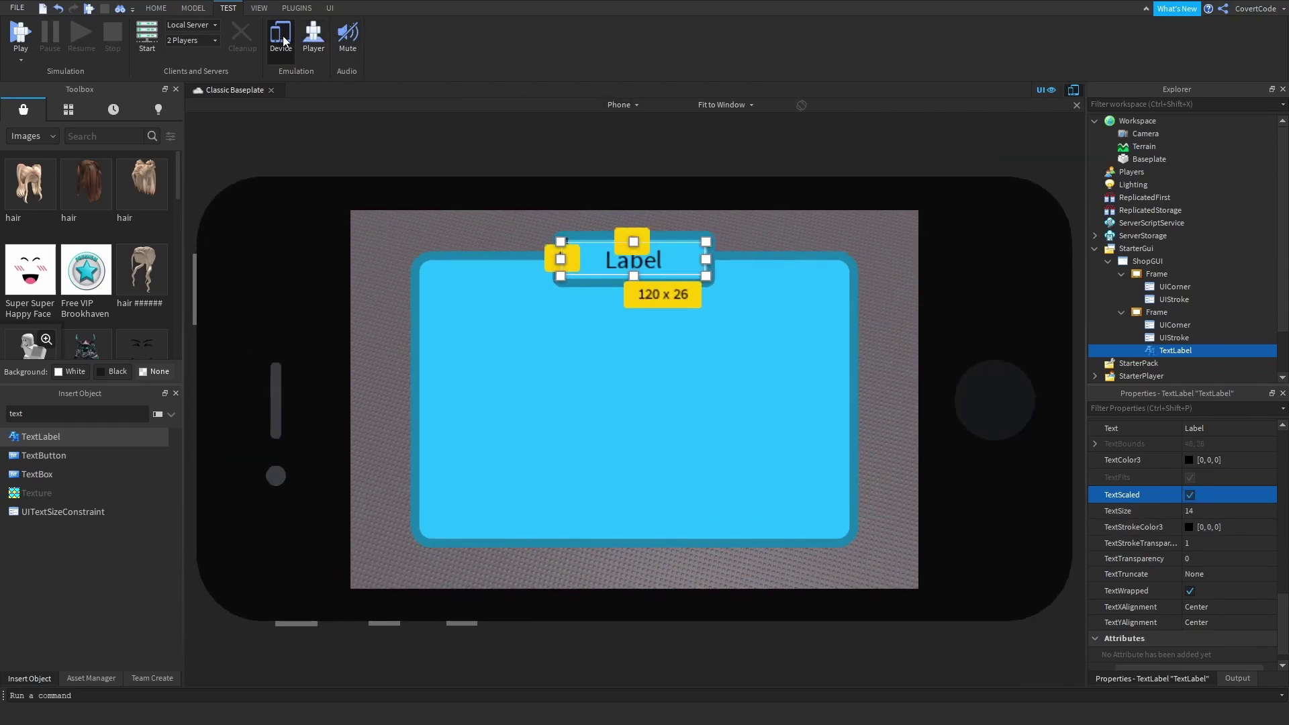
pyautogui.click(280, 33)
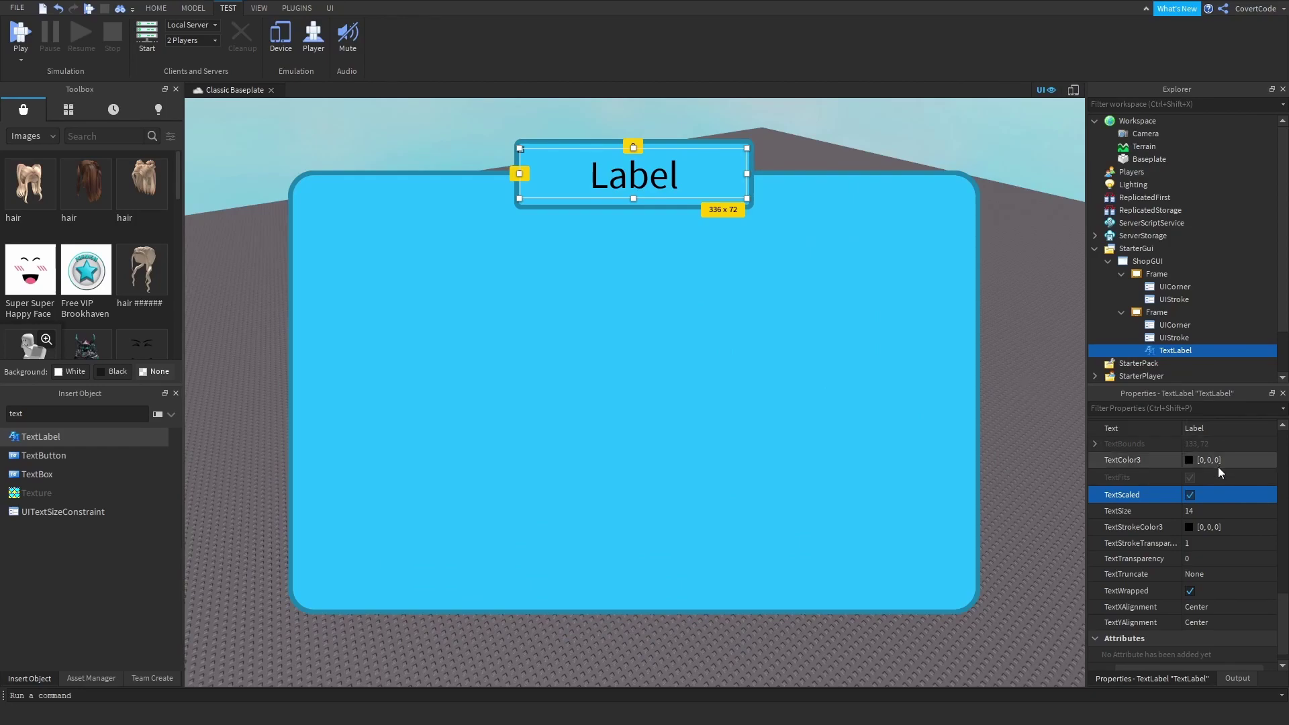
# - Change the header label's font to GothamBlack
pyautogui.scroll(3, 1216, 470)
pyautogui.click(1132, 466)
pyautogui.click(1203, 466)
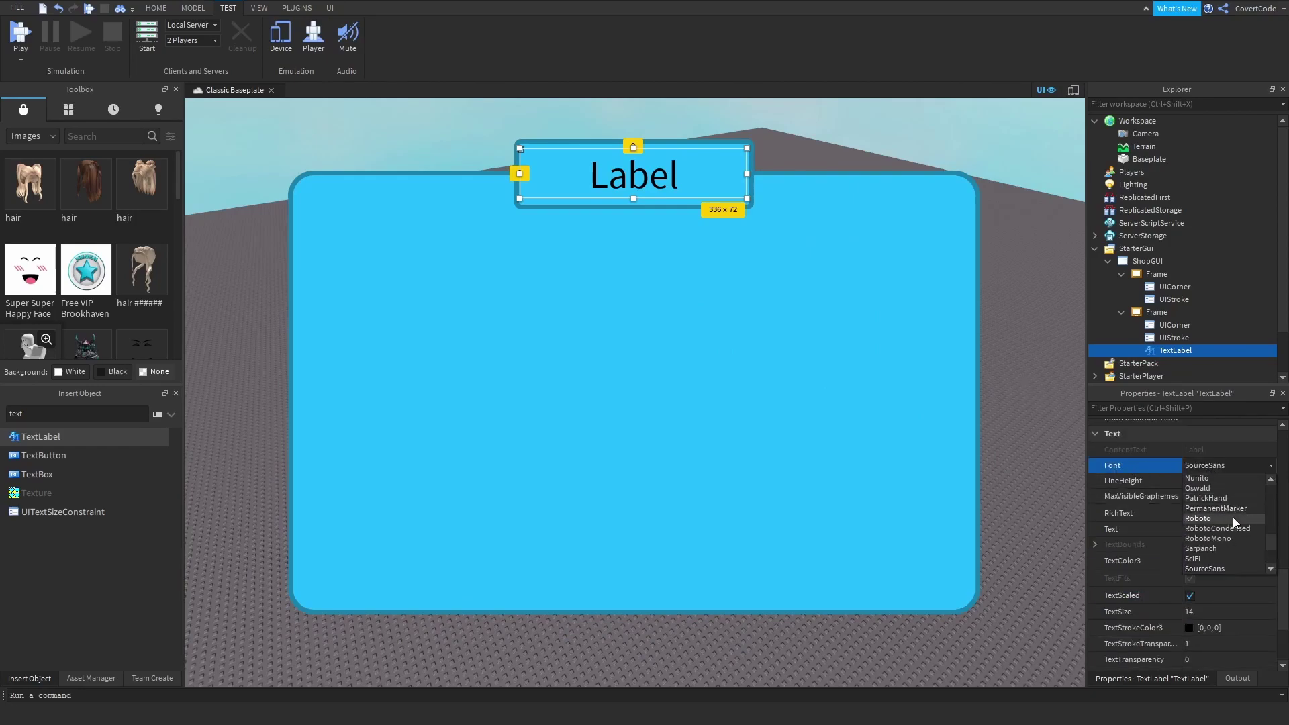
pyautogui.scroll(3, 1271, 545)
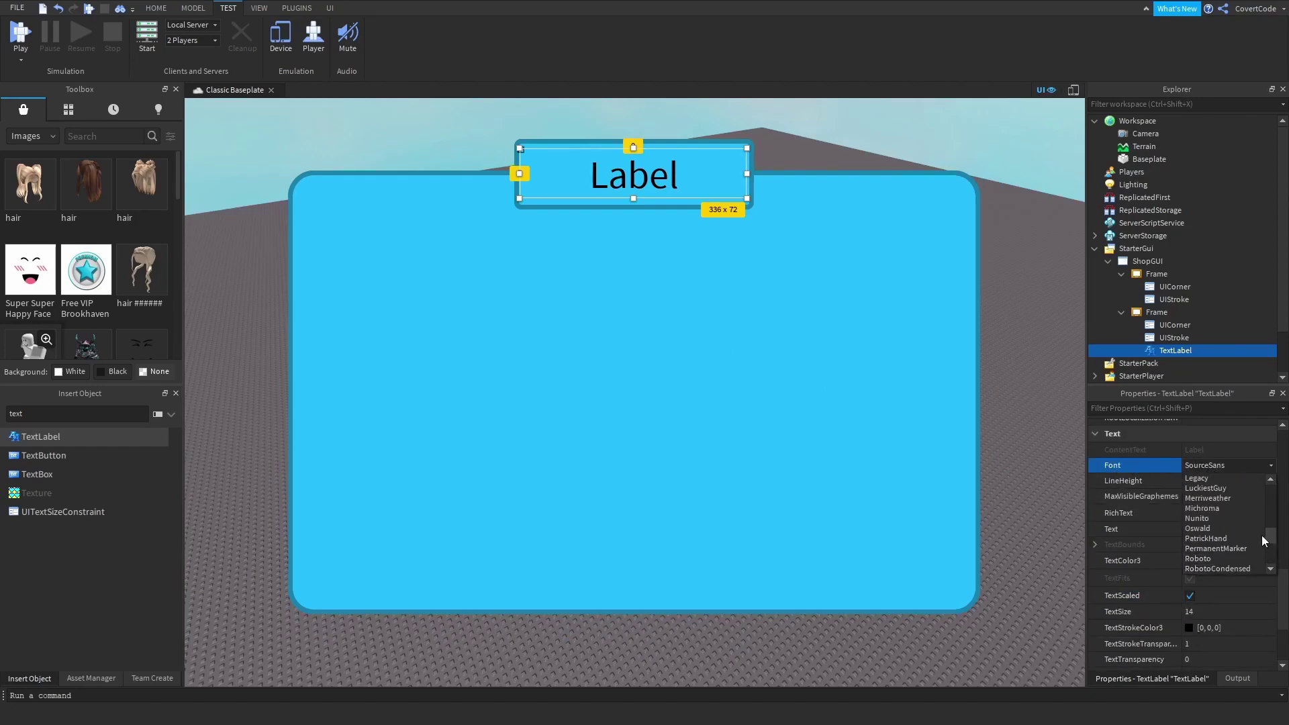
pyautogui.scroll(3, 1230, 525)
pyautogui.click(1211, 530)
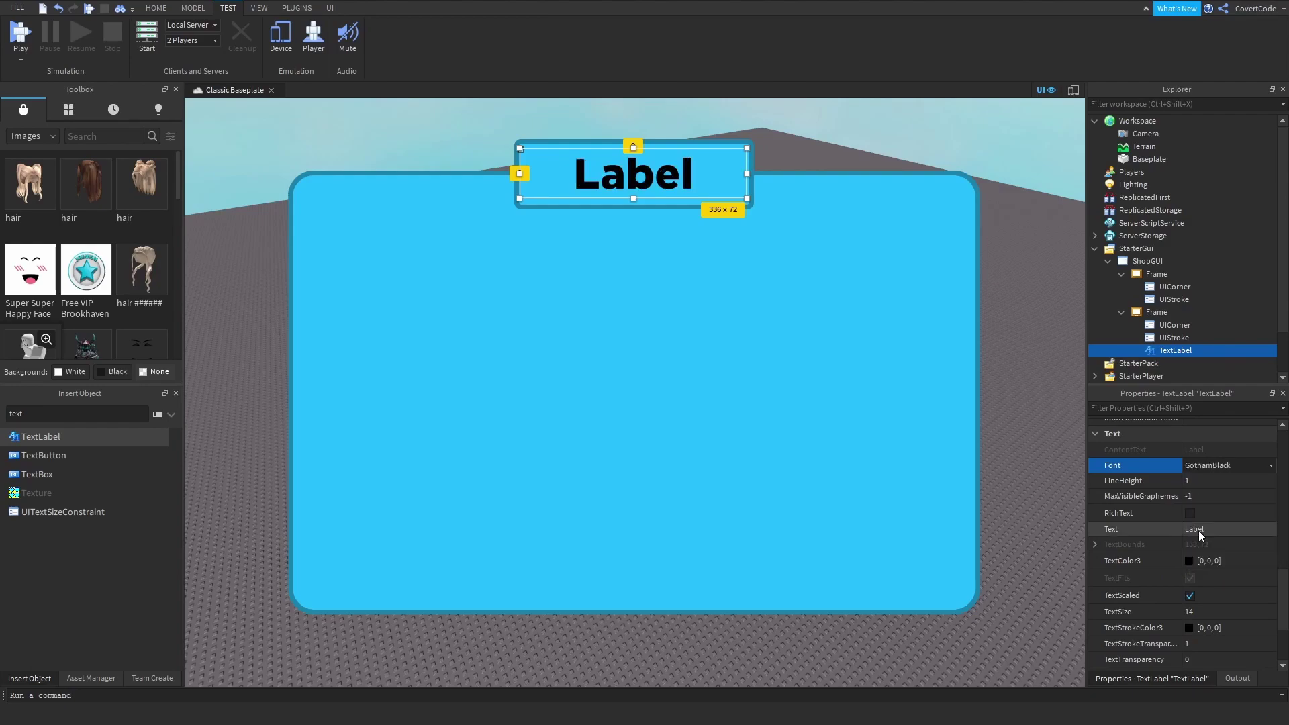
# - Set the header label's text colour to white, [255, 255, 255]
pyautogui.click(1190, 561)
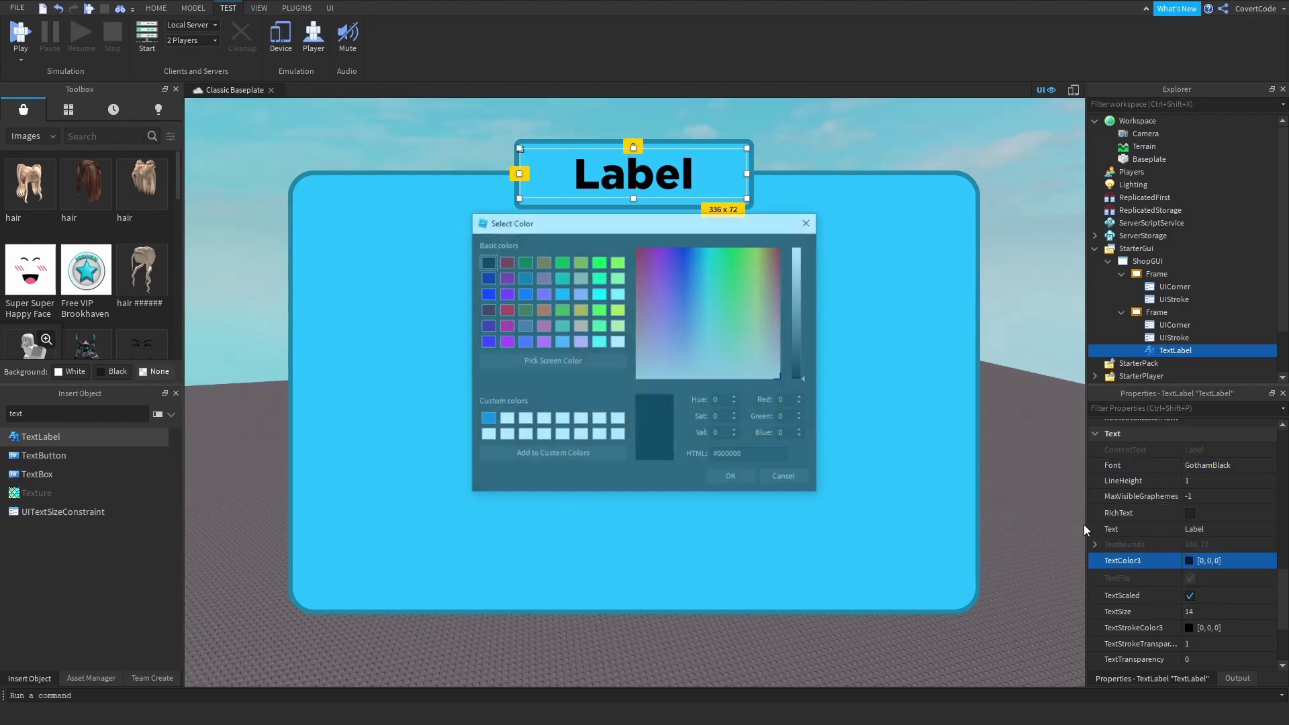
pyautogui.moveTo(692, 227); pyautogui.dragTo(422, 234)
pyautogui.moveTo(535, 302); pyautogui.dragTo(526, 220)
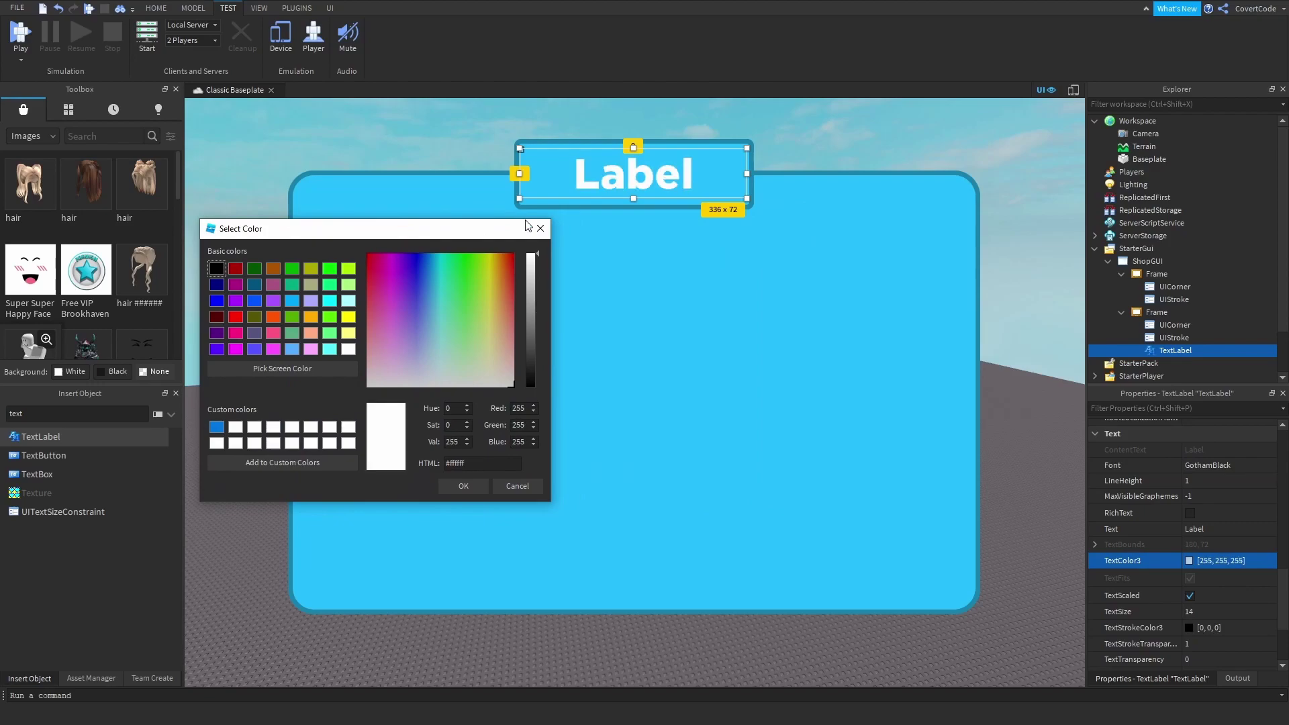
pyautogui.click(463, 489)
# - Set the header label's TextStrokeTransparency to 0.8
pyautogui.scroll(-3, 1199, 578)
pyautogui.click(1150, 544)
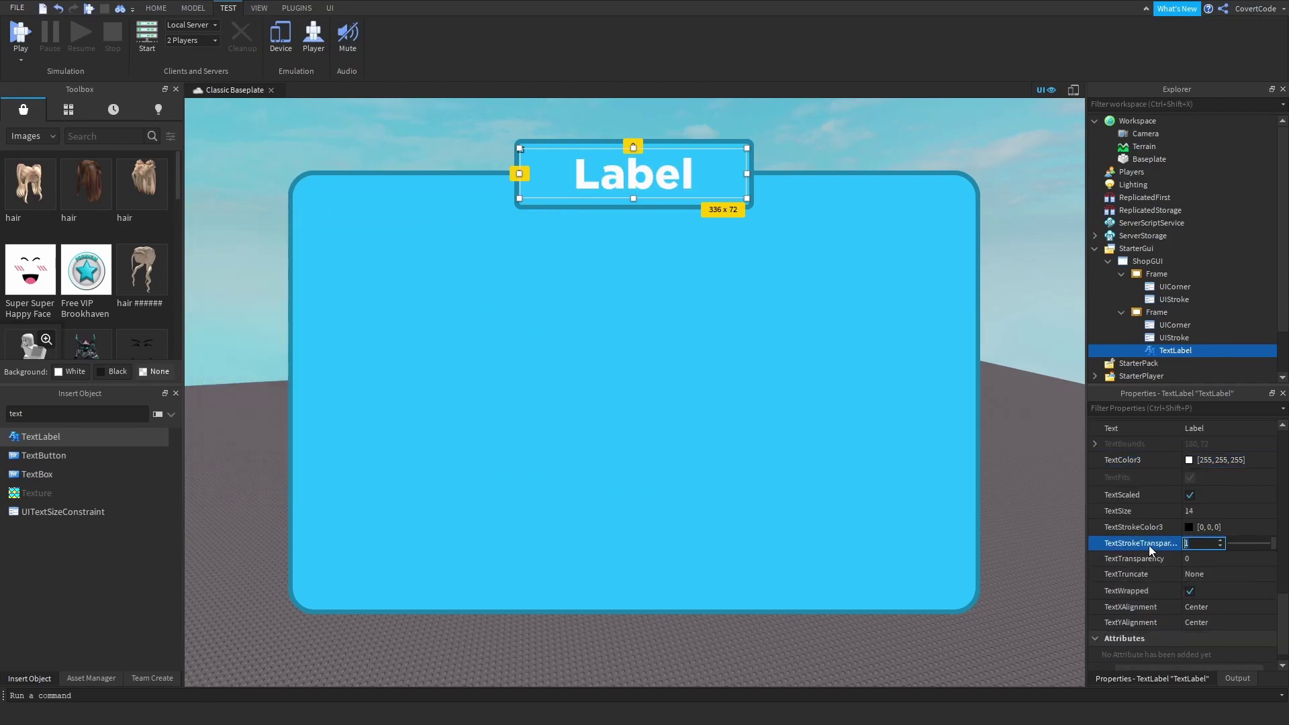
pyautogui.press('BackSpace')
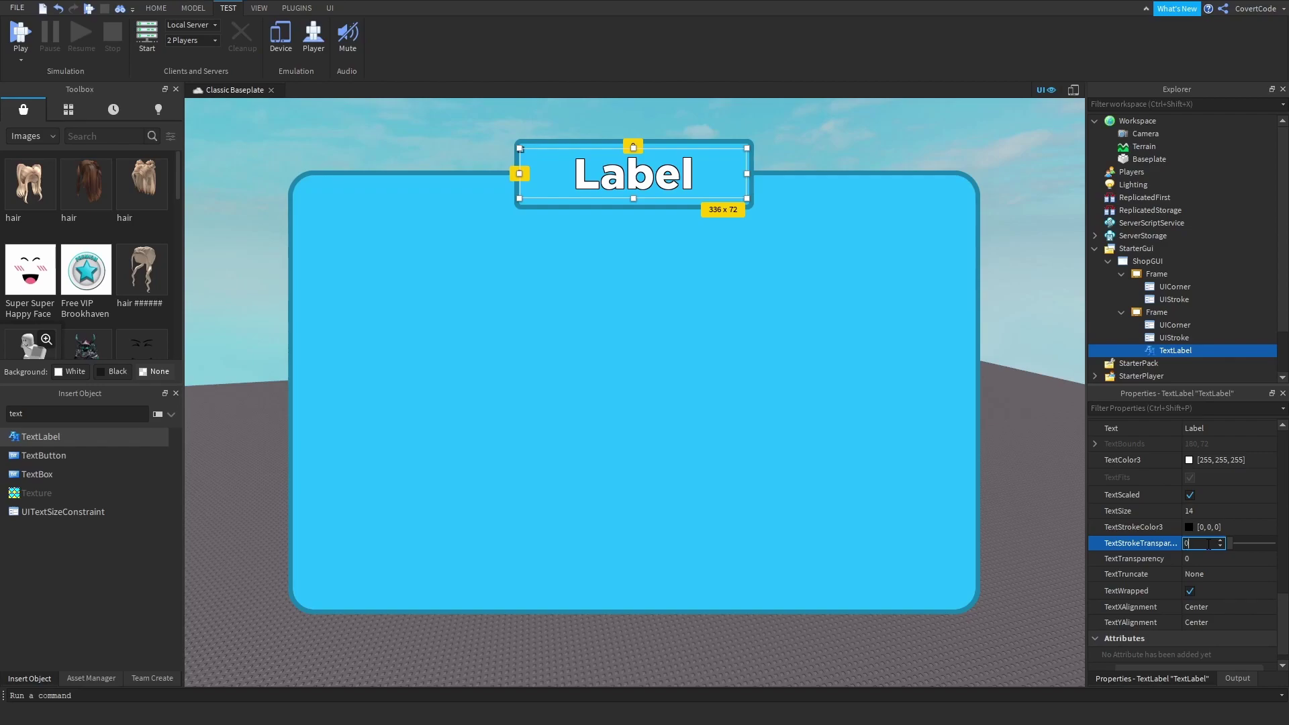
pyautogui.write('0.8')
pyautogui.press('Return')
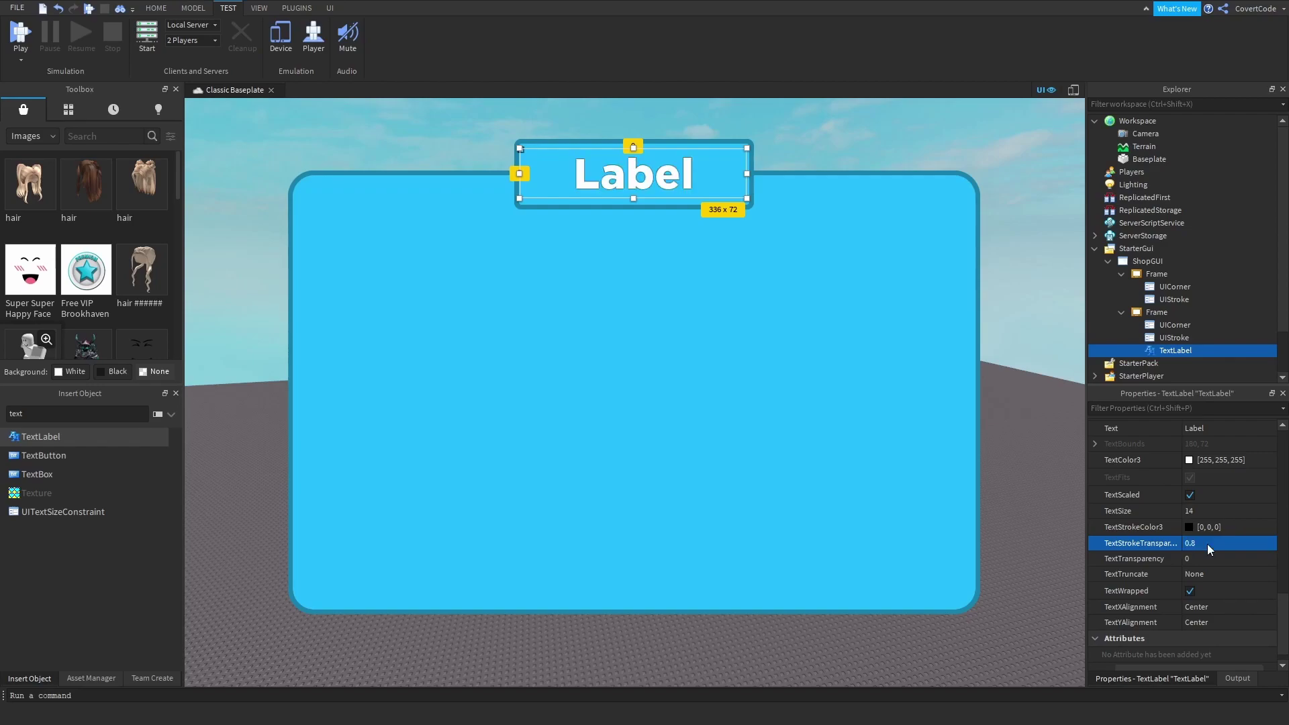
# - Change the header label's text to "Shop" and deselect the label
pyautogui.scroll(3, 1168, 564)
pyautogui.click(1157, 530)
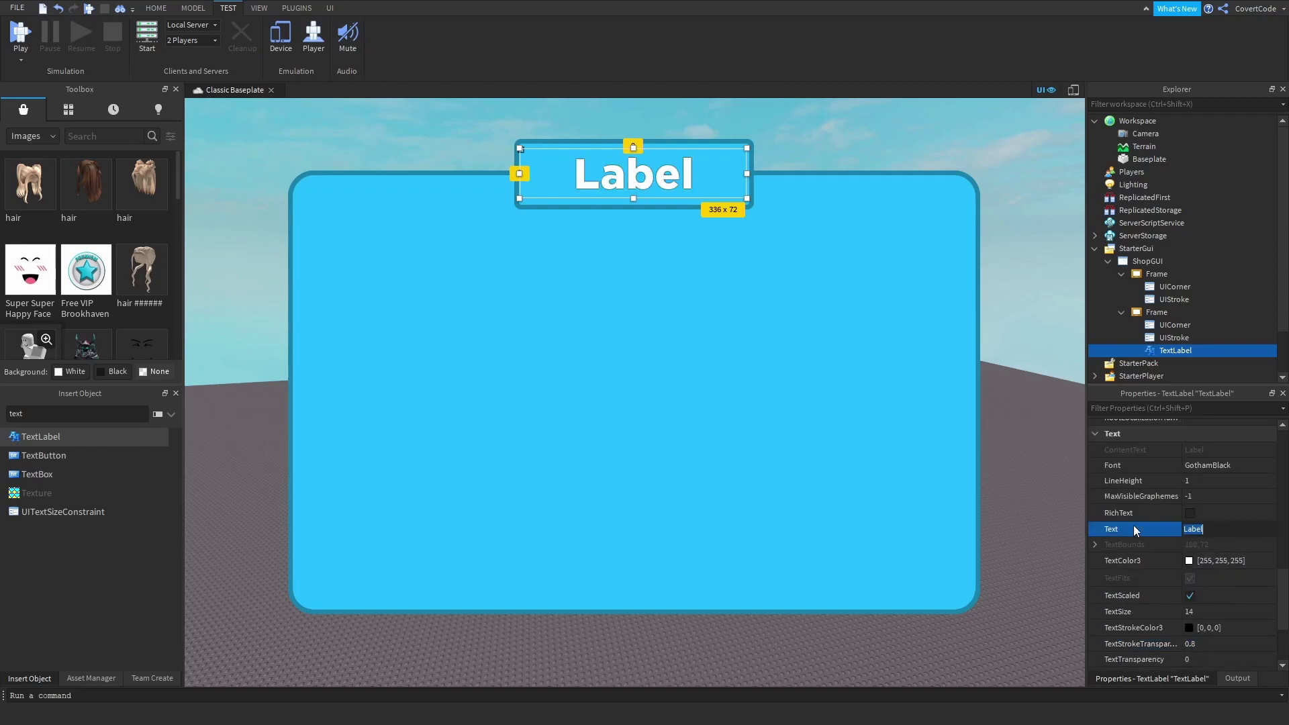
pyautogui.write('Shop')
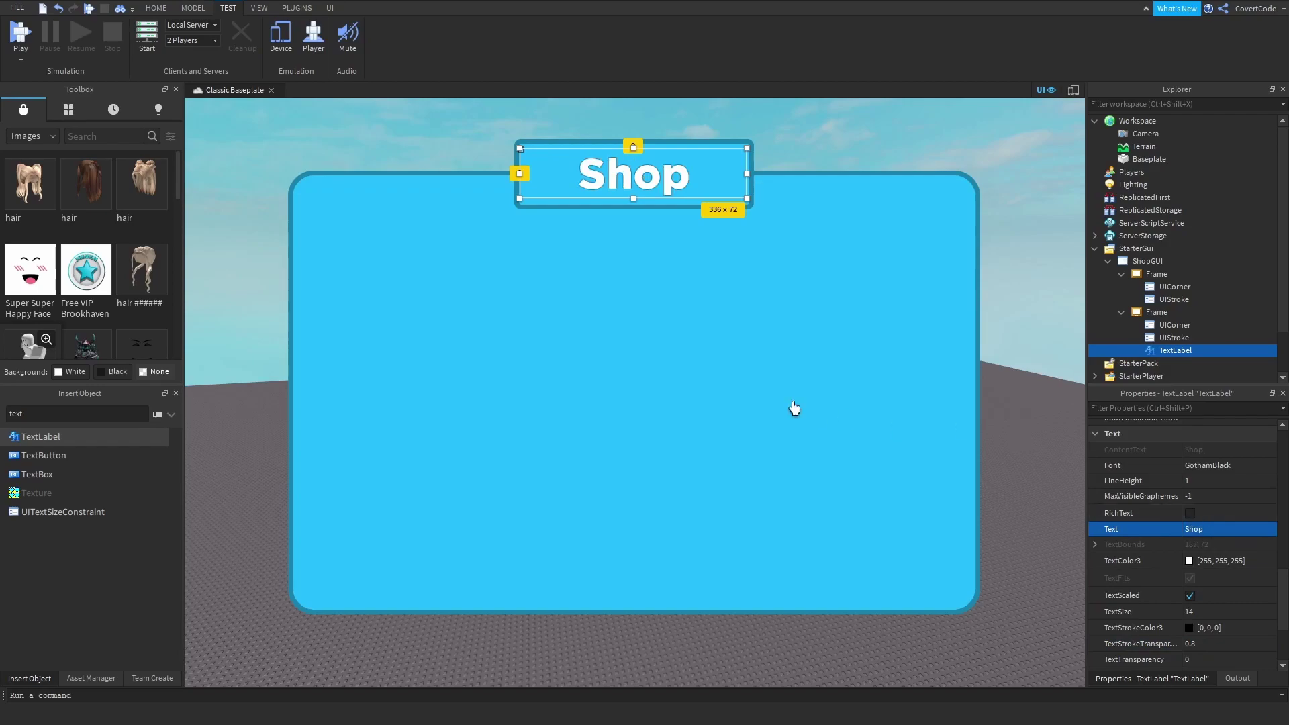
pyautogui.click(817, 416)
pyautogui.click(467, 123)
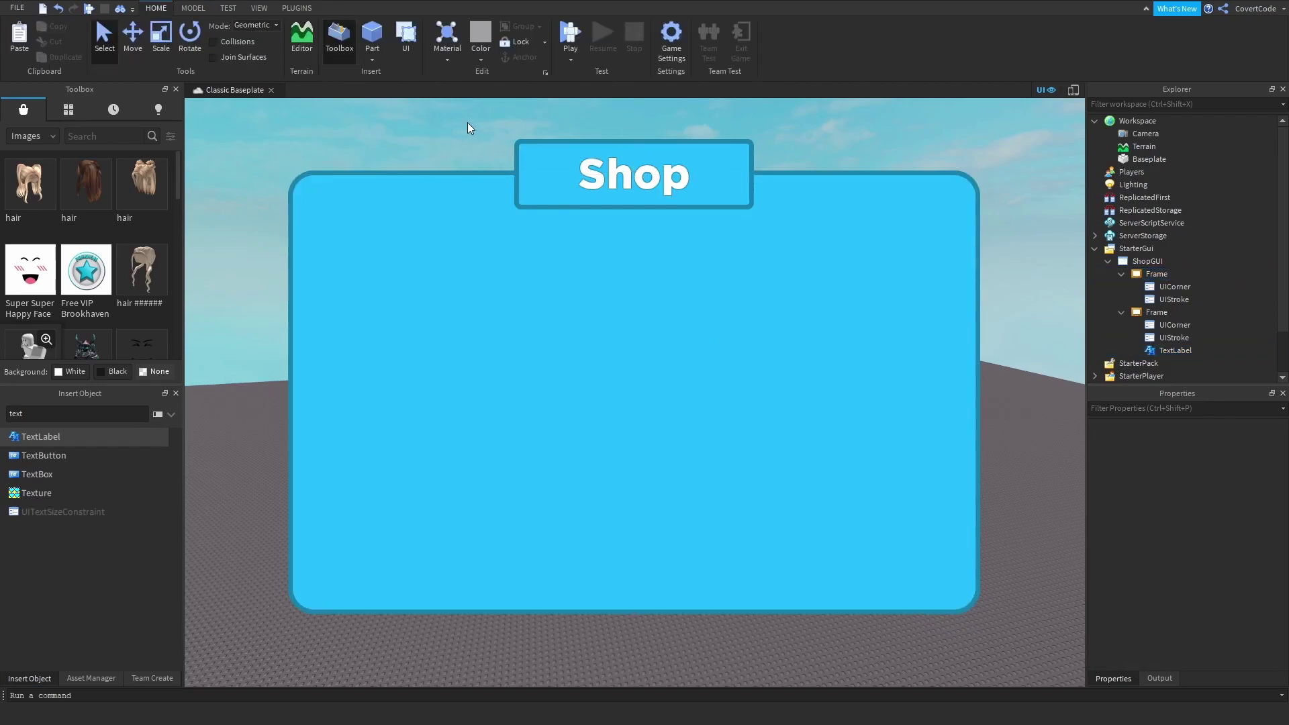
# - Preview the finished Shop header and frame on several emulated devices, then leave device emulation
pyautogui.click(228, 8)
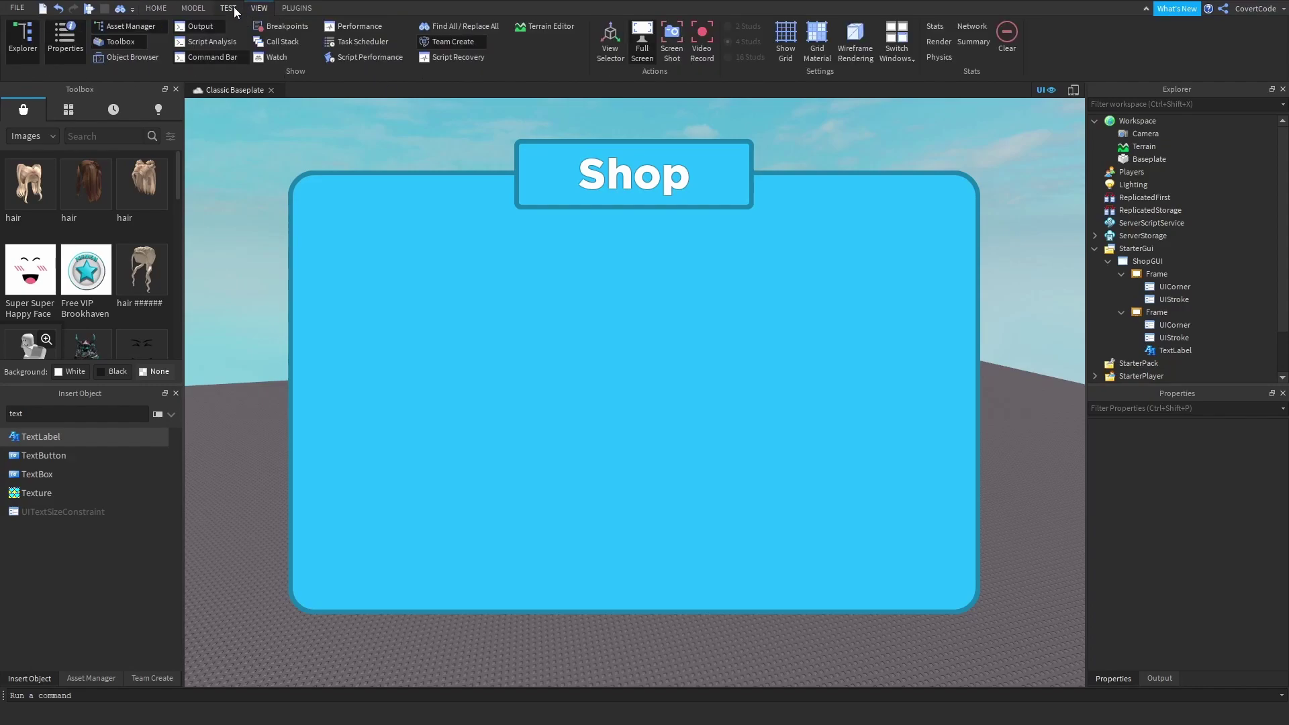
pyautogui.click(281, 37)
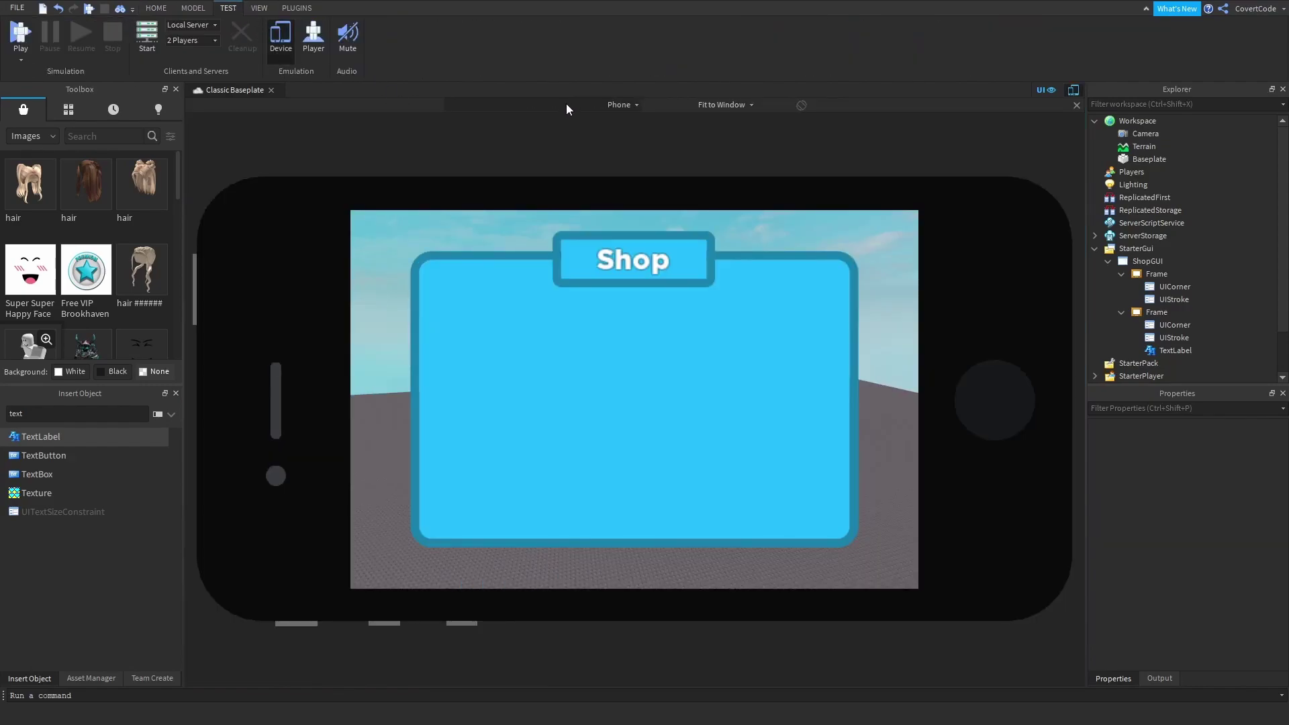
pyautogui.scroll(-4, 566, 104)
pyautogui.scroll(-1, 567, 104)
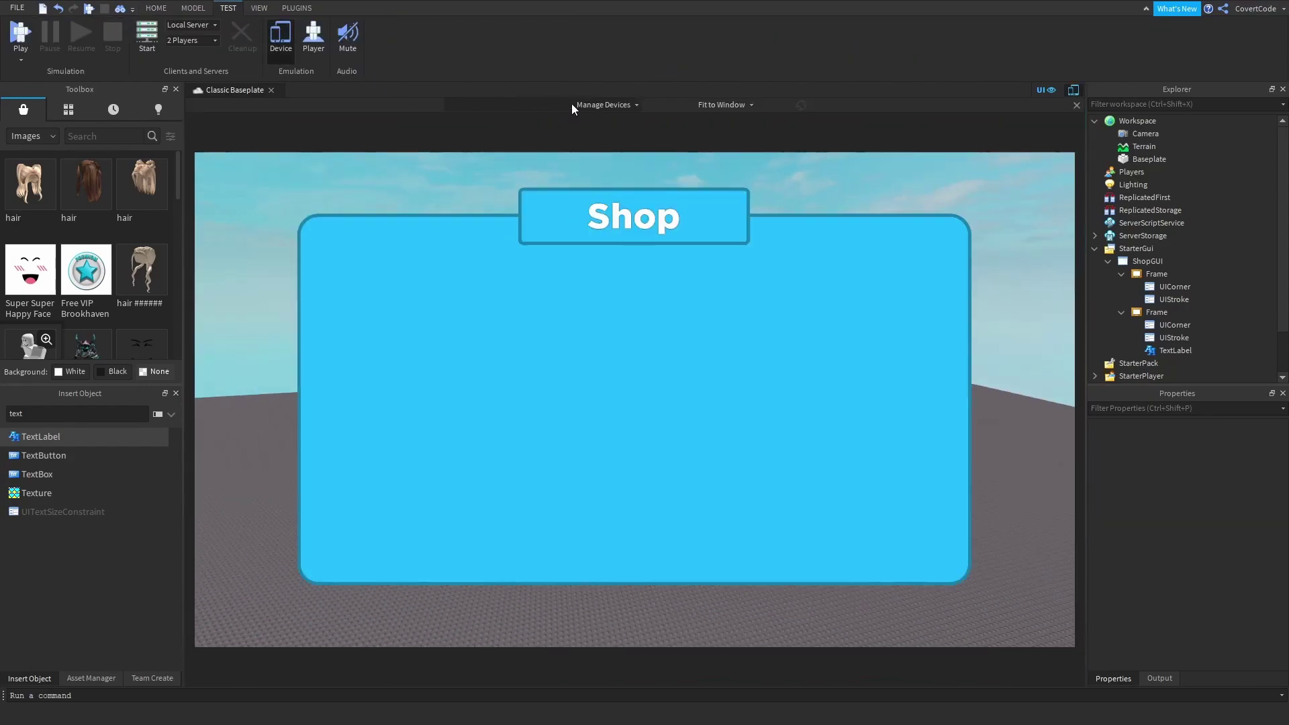
pyautogui.click(568, 102)
pyautogui.click(569, 146)
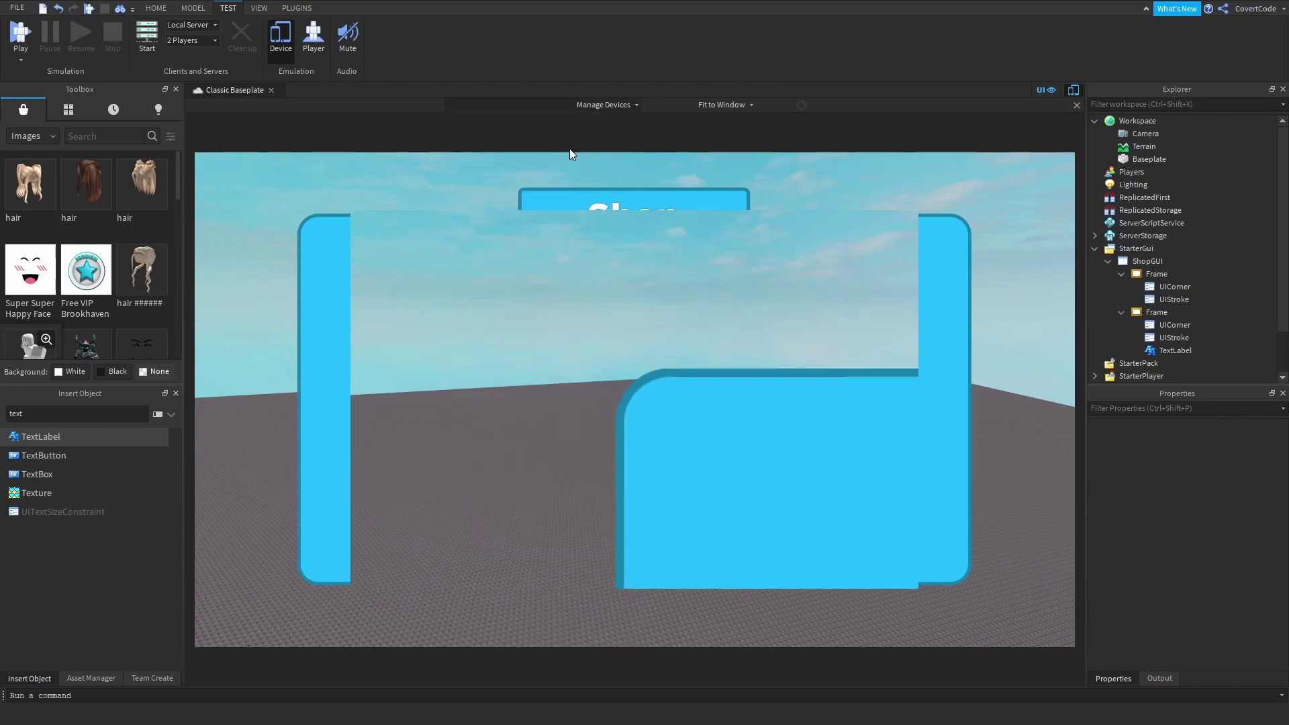
pyautogui.click(282, 37)
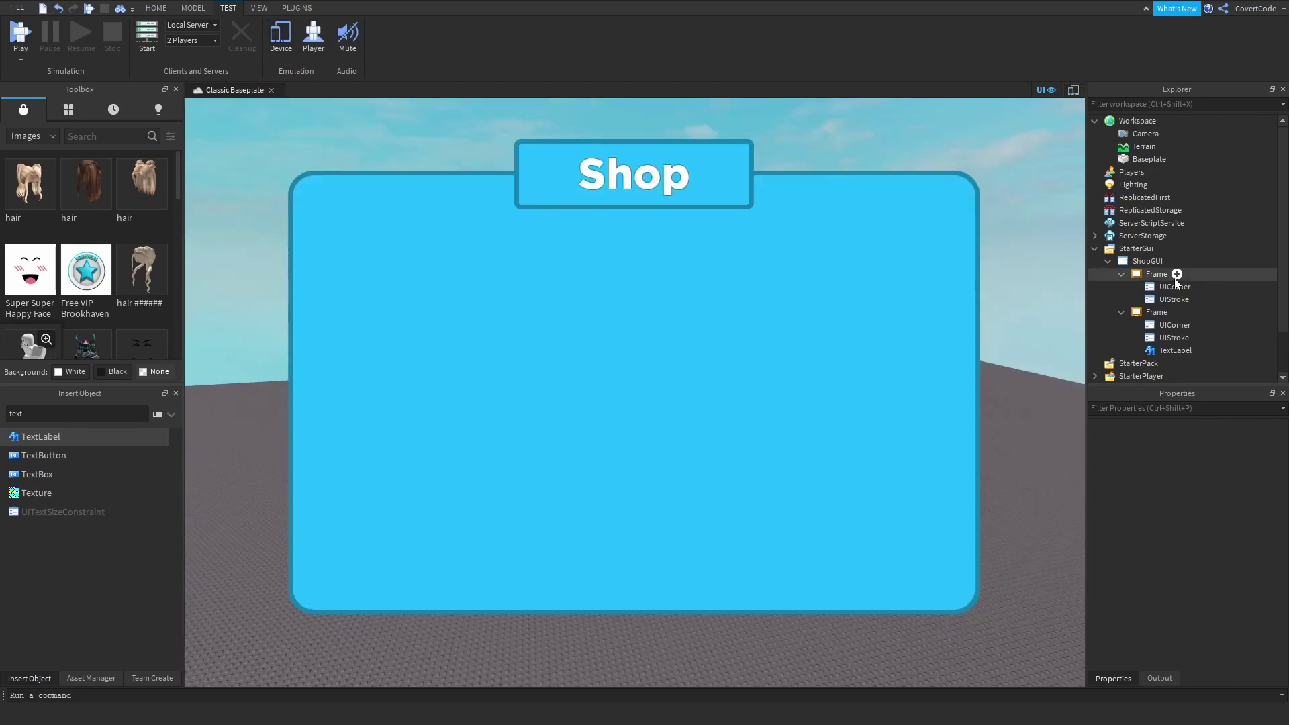
# - Add a UITextSizeConstraint to the header's "Shop" TextLabel and select the new constraint
pyautogui.click(1175, 350)
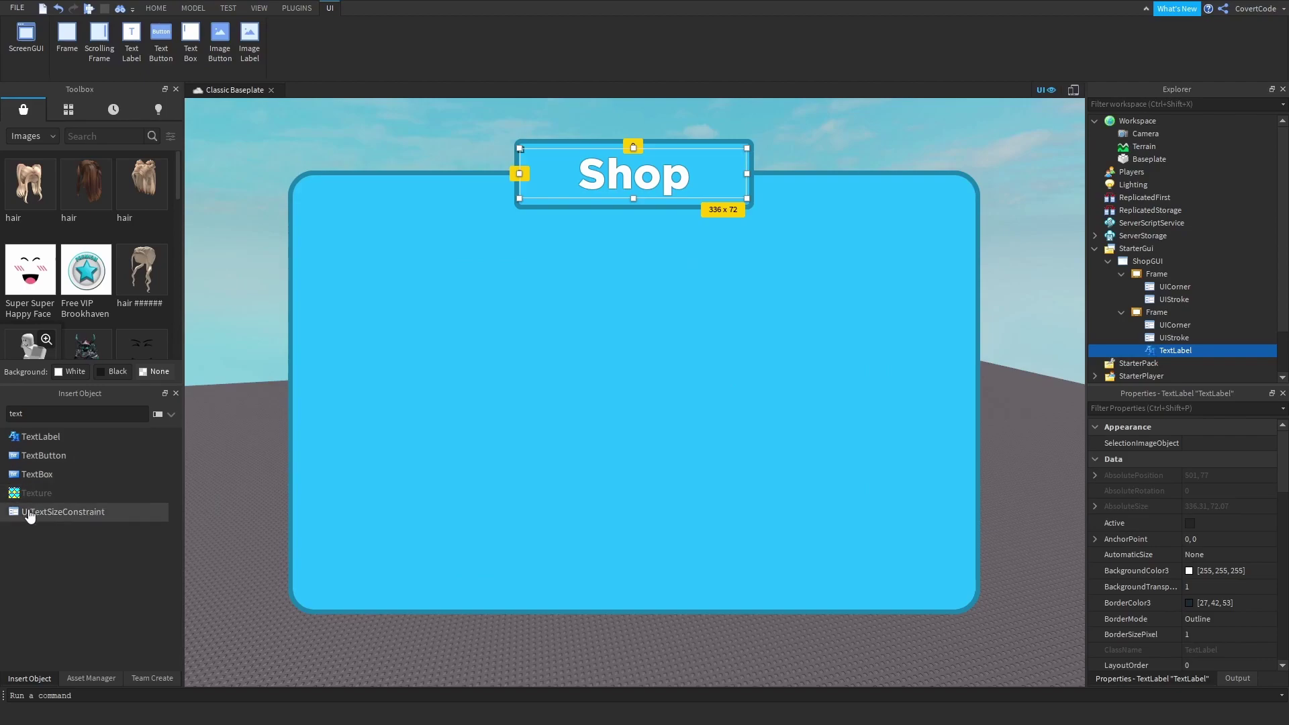
pyautogui.click(26, 513)
pyautogui.click(1171, 351)
pyautogui.click(1170, 364)
# - Try MaxTextSize values of 40 and 70 on the header label's text size constraint
pyautogui.click(1213, 524)
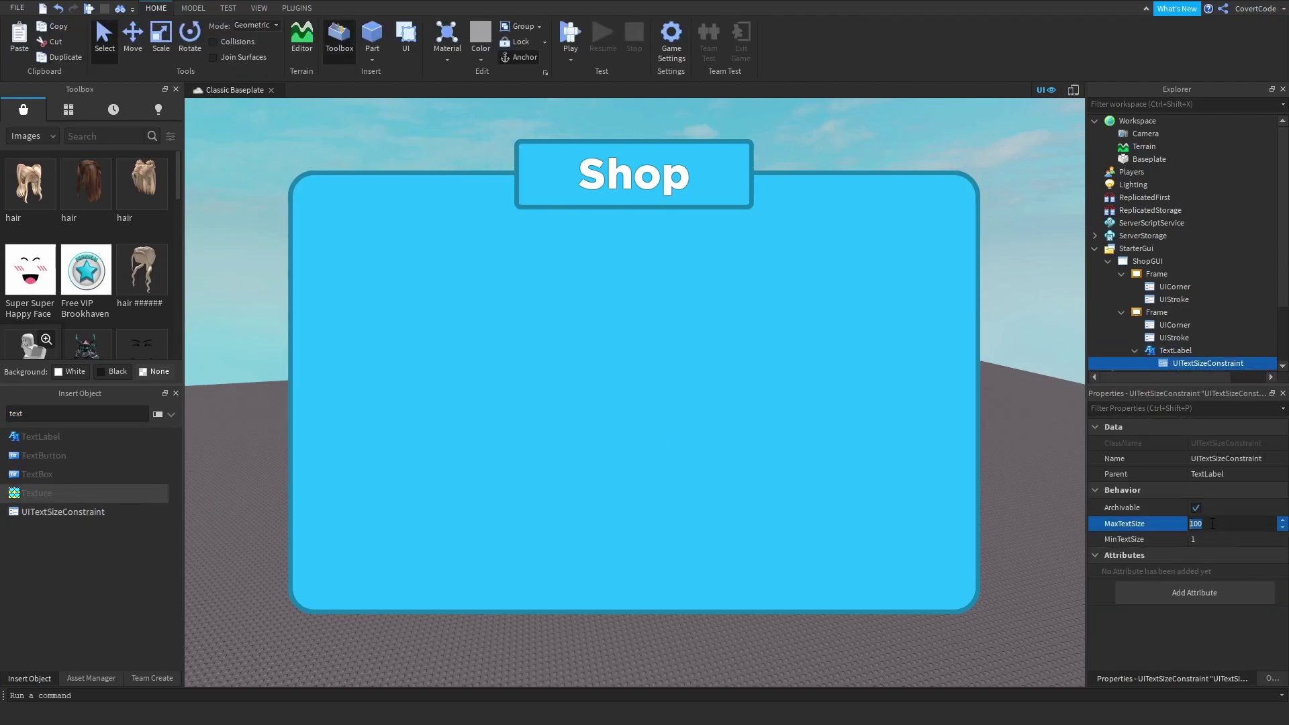
pyautogui.write('40')
pyautogui.press('Return')
pyautogui.click(1196, 530)
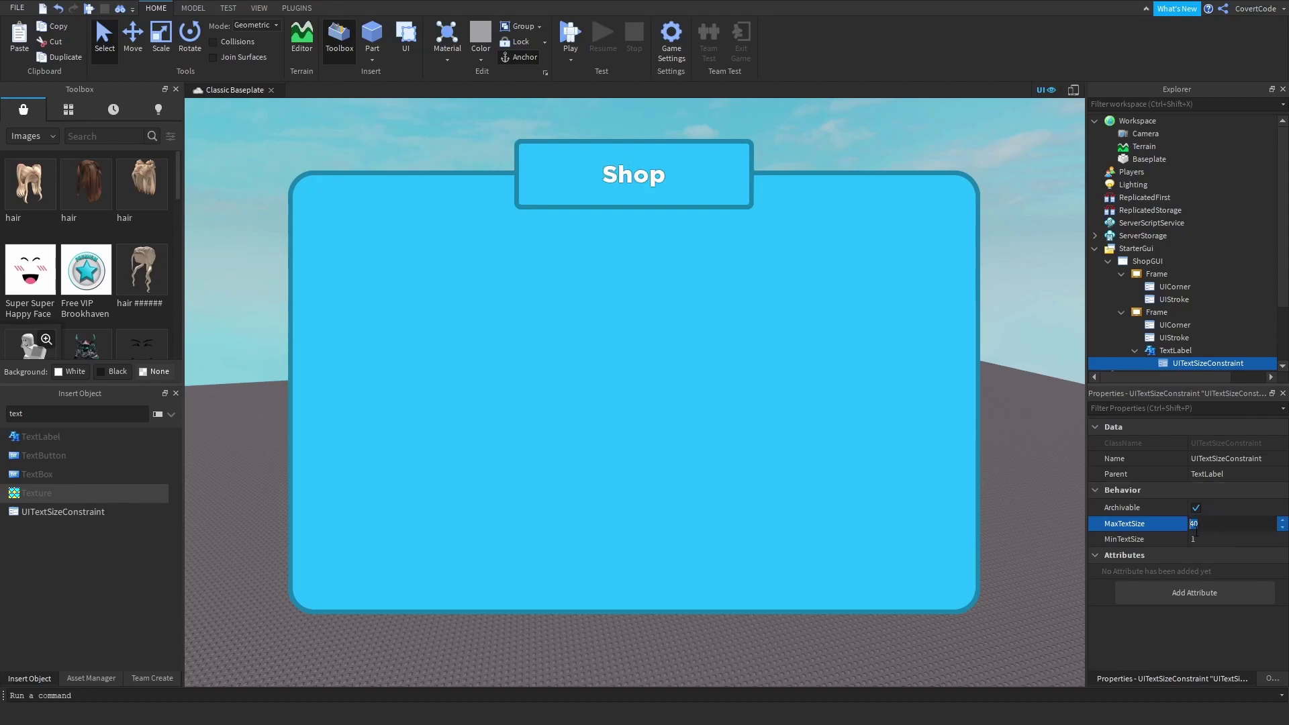
pyautogui.write('70')
pyautogui.press('Return')
# - Set the MaxTextSize of the header label's text size constraint to 65
pyautogui.click(1239, 531)
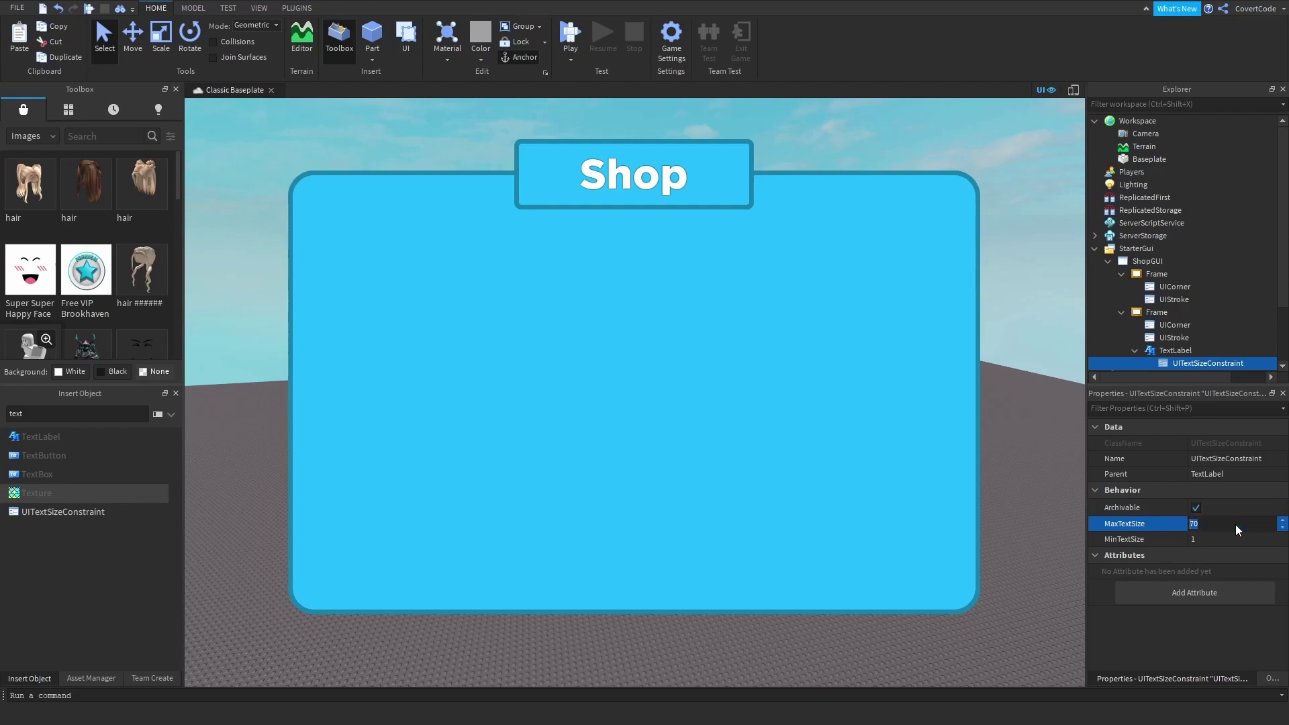
pyautogui.write('65')
pyautogui.press('Return')
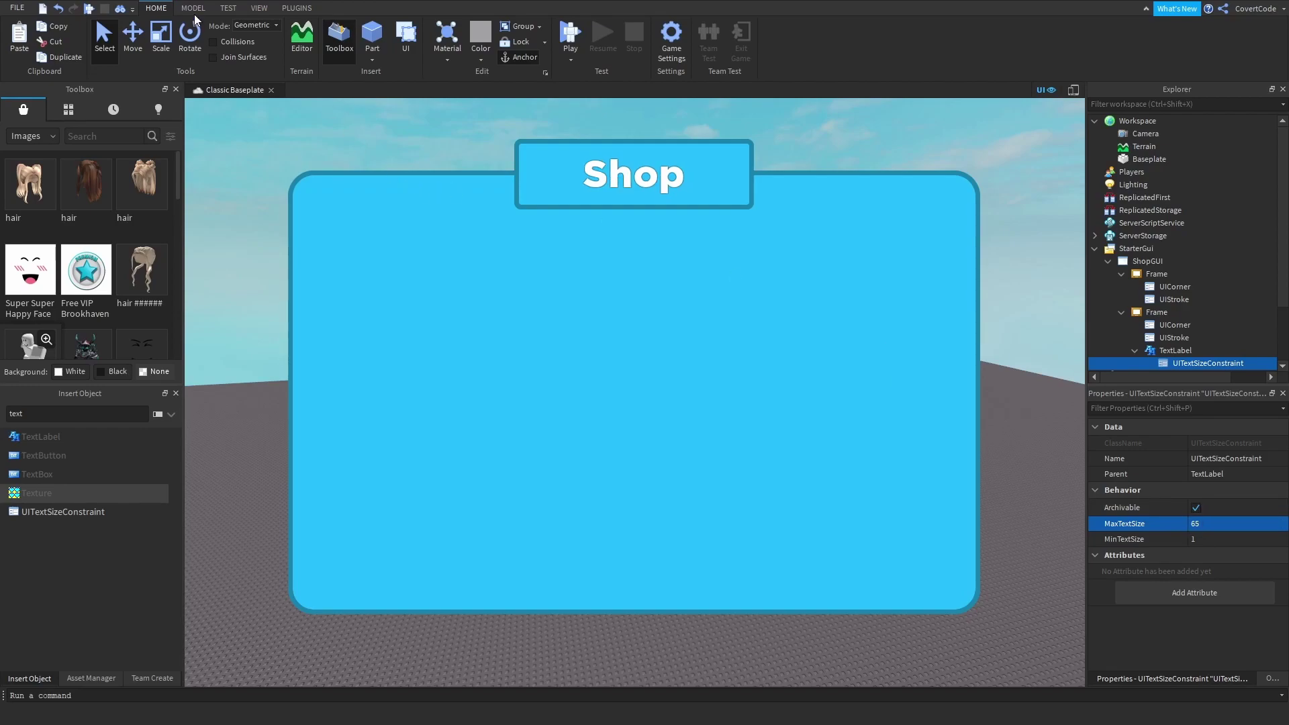
# - Preview the header's text size on several emulated devices, including a phone and HD 720, and leave device emulation
pyautogui.click(229, 8)
pyautogui.click(282, 37)
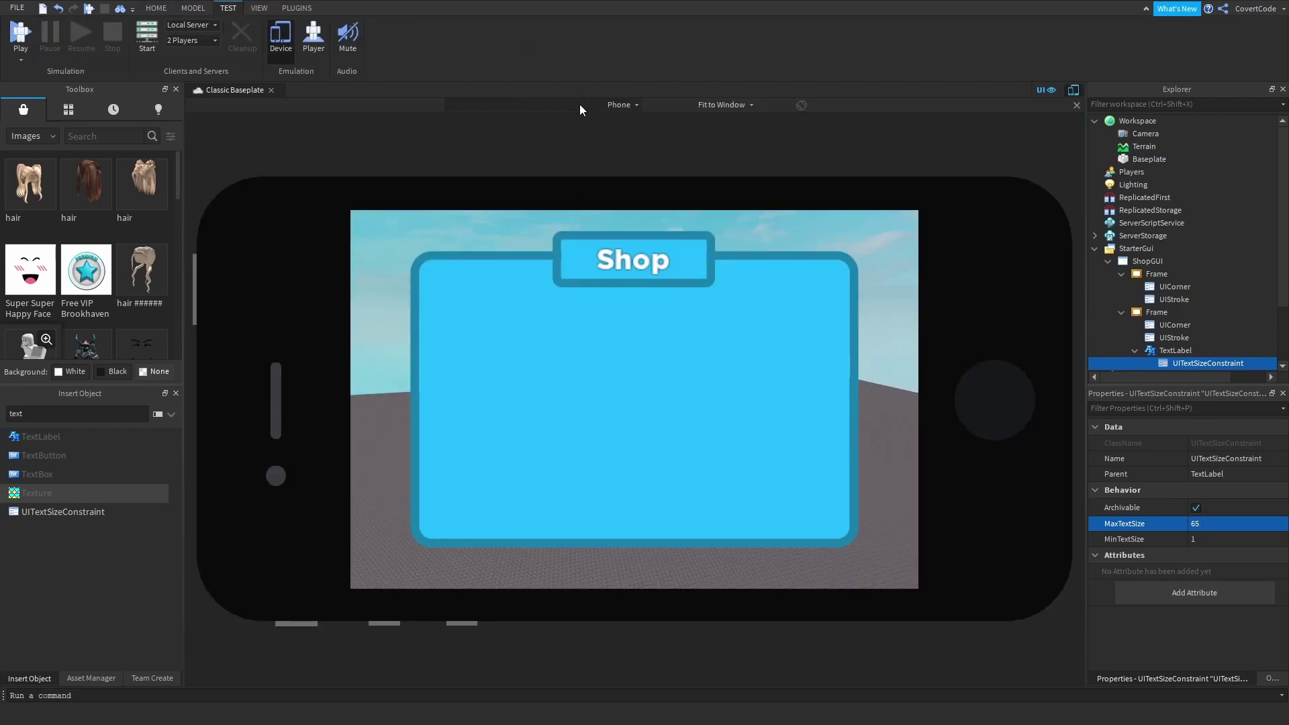
pyautogui.scroll(-4, 578, 104)
pyautogui.scroll(-2, 568, 105)
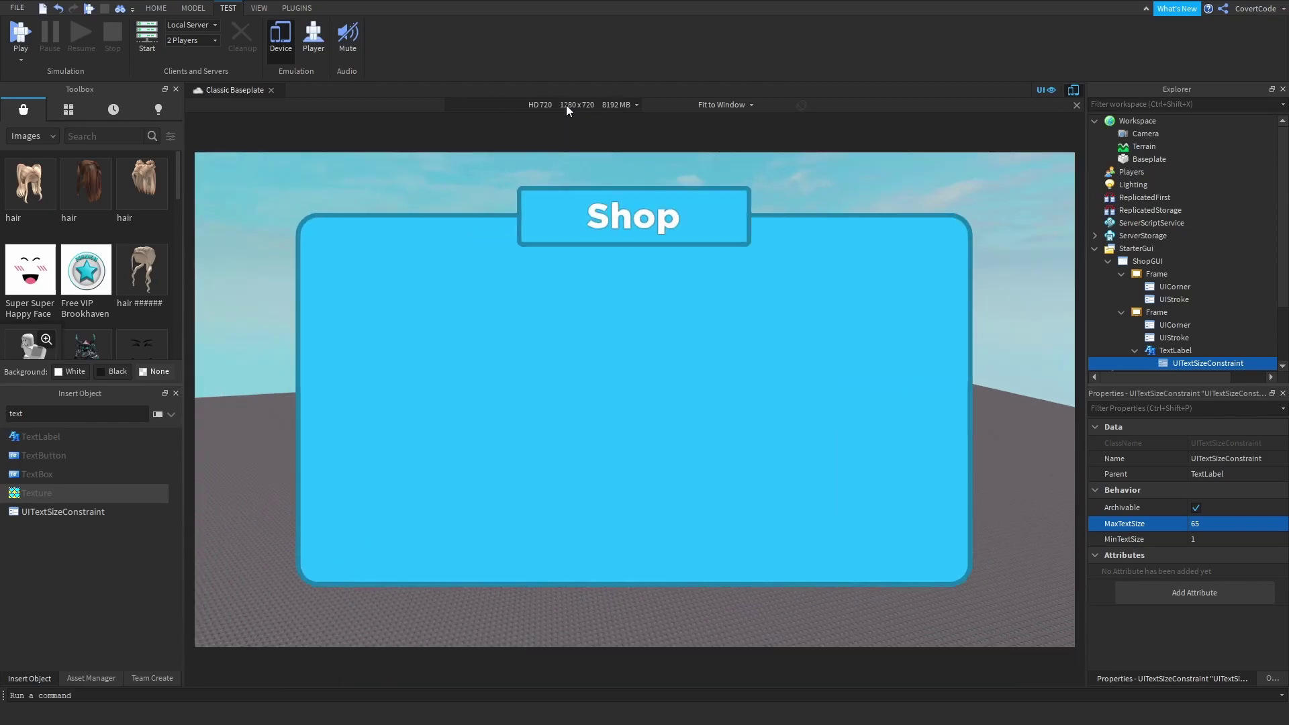
pyautogui.click(283, 46)
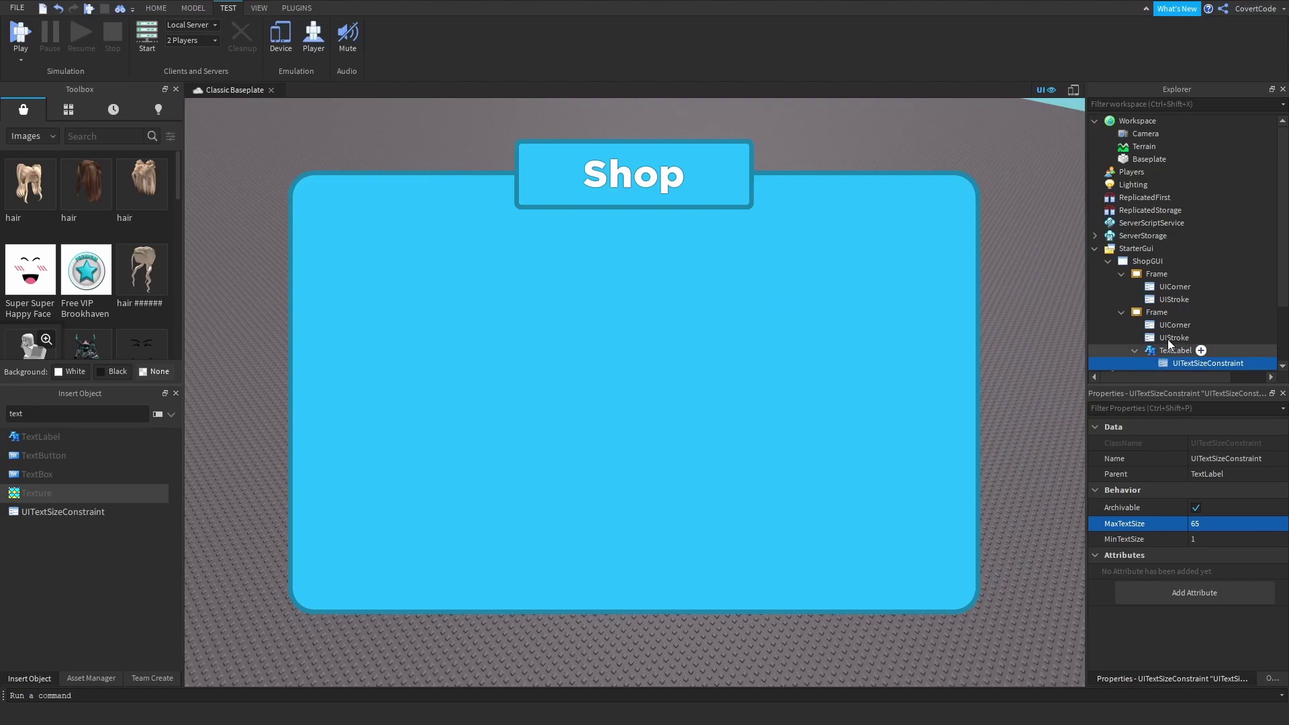
# - Insert a TextButton into ShopGUI and place it over the main frame, just below the header
pyautogui.click(1175, 312)
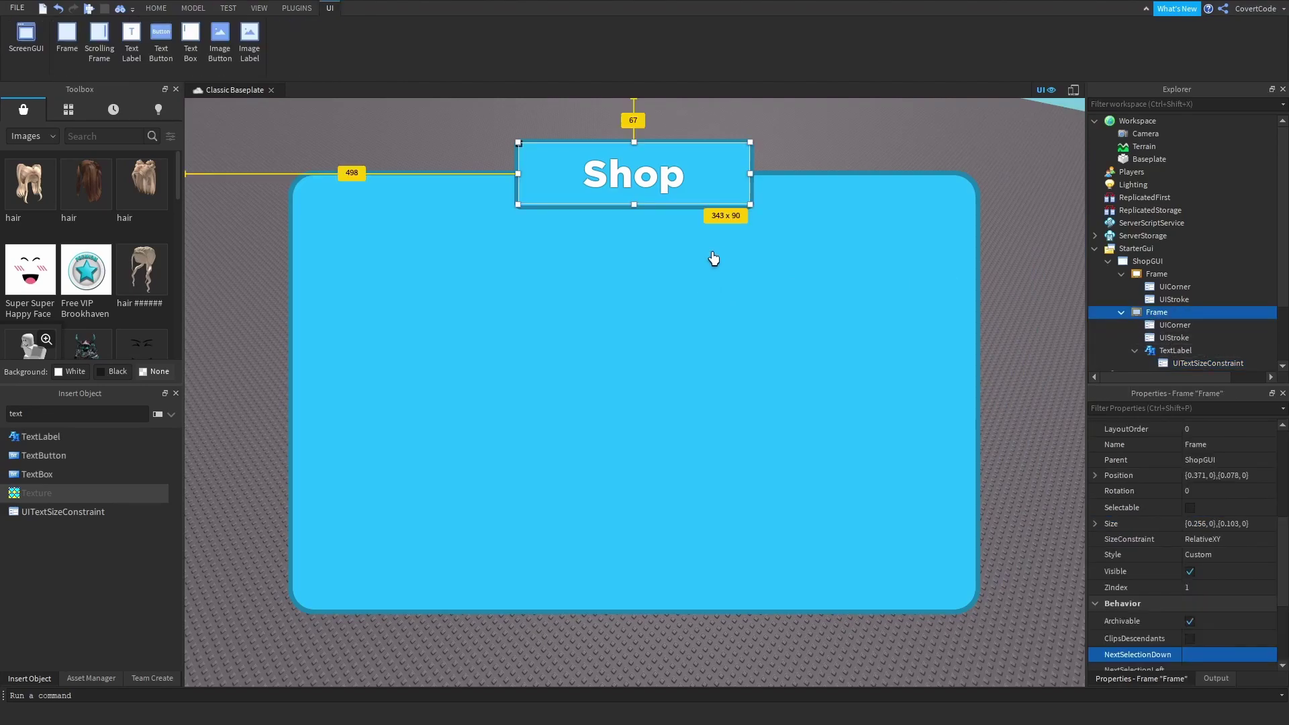
pyautogui.click(1122, 312)
pyautogui.click(1147, 262)
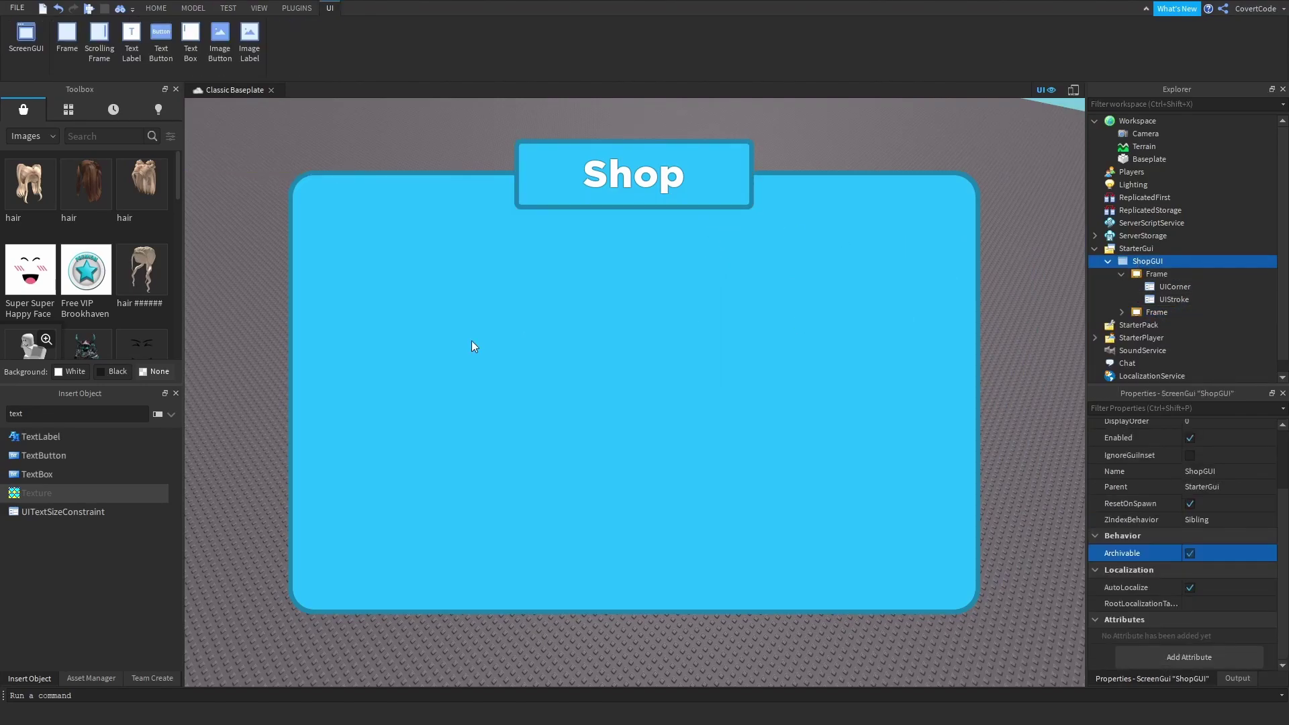
pyautogui.write('text')
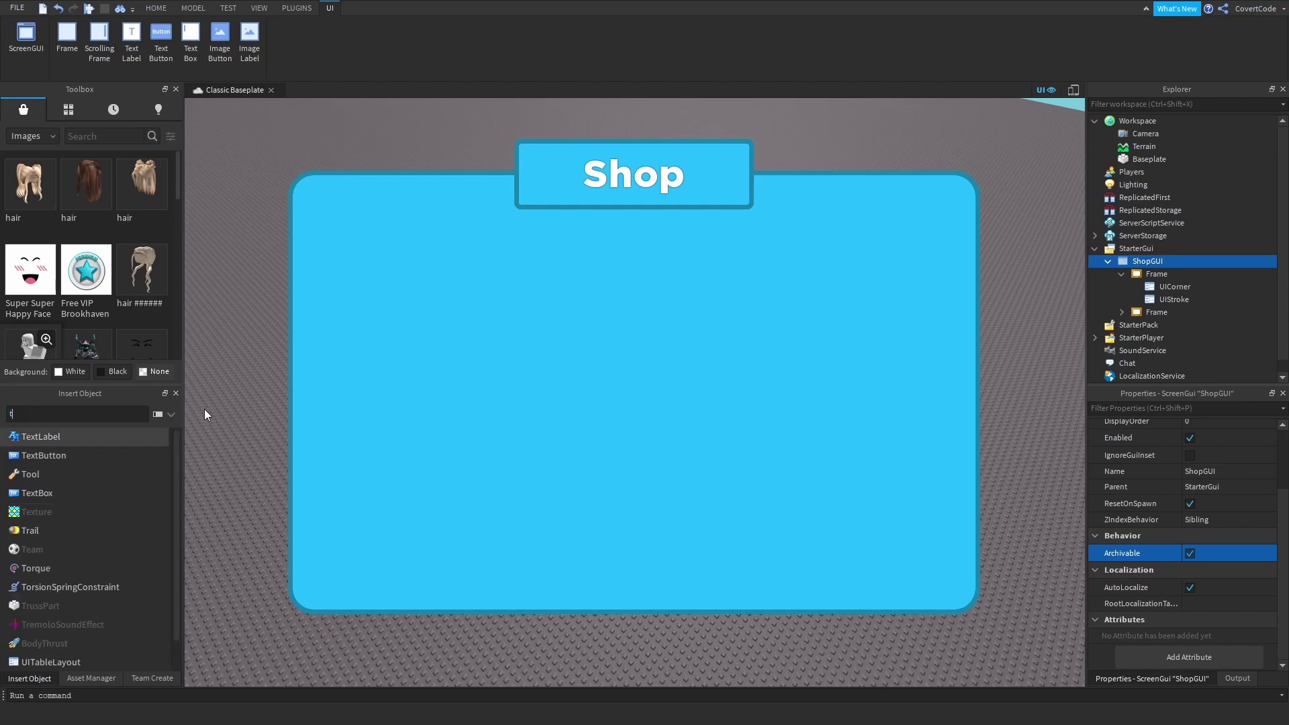
pyautogui.click(80, 456)
pyautogui.moveTo(272, 128); pyautogui.dragTo(501, 331)
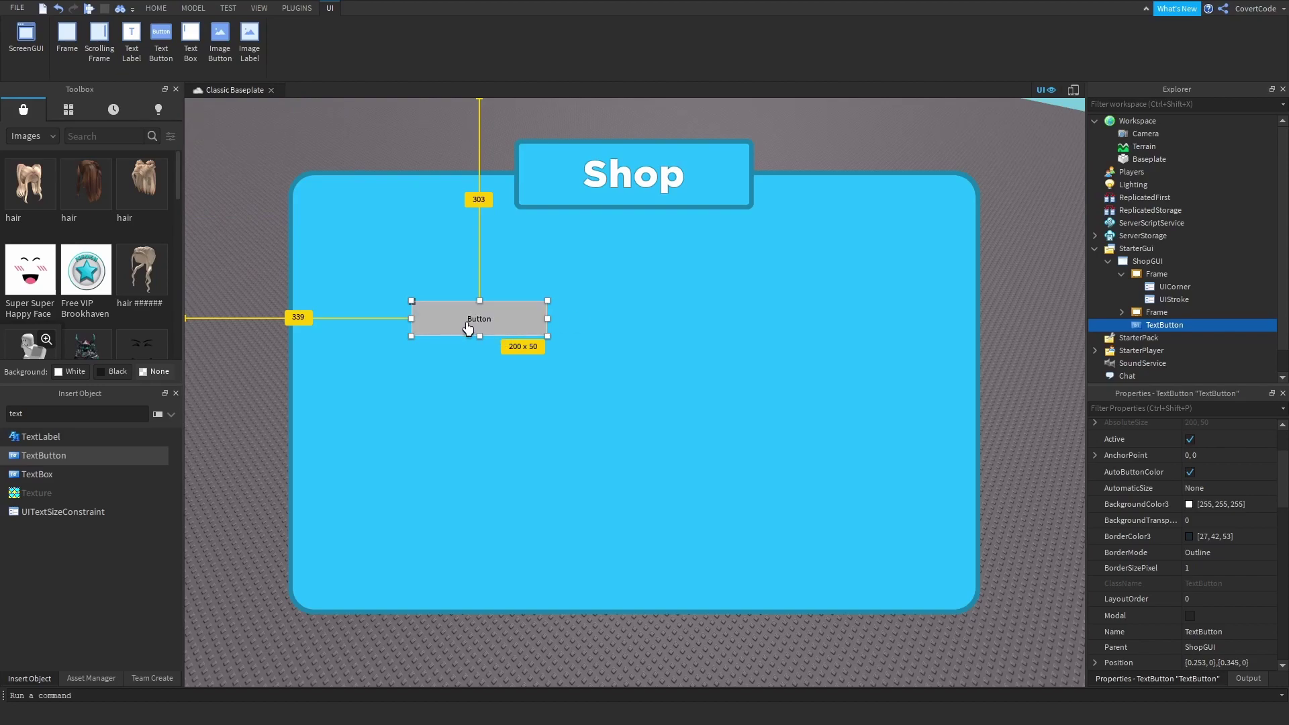
pyautogui.moveTo(468, 327); pyautogui.dragTo(555, 308)
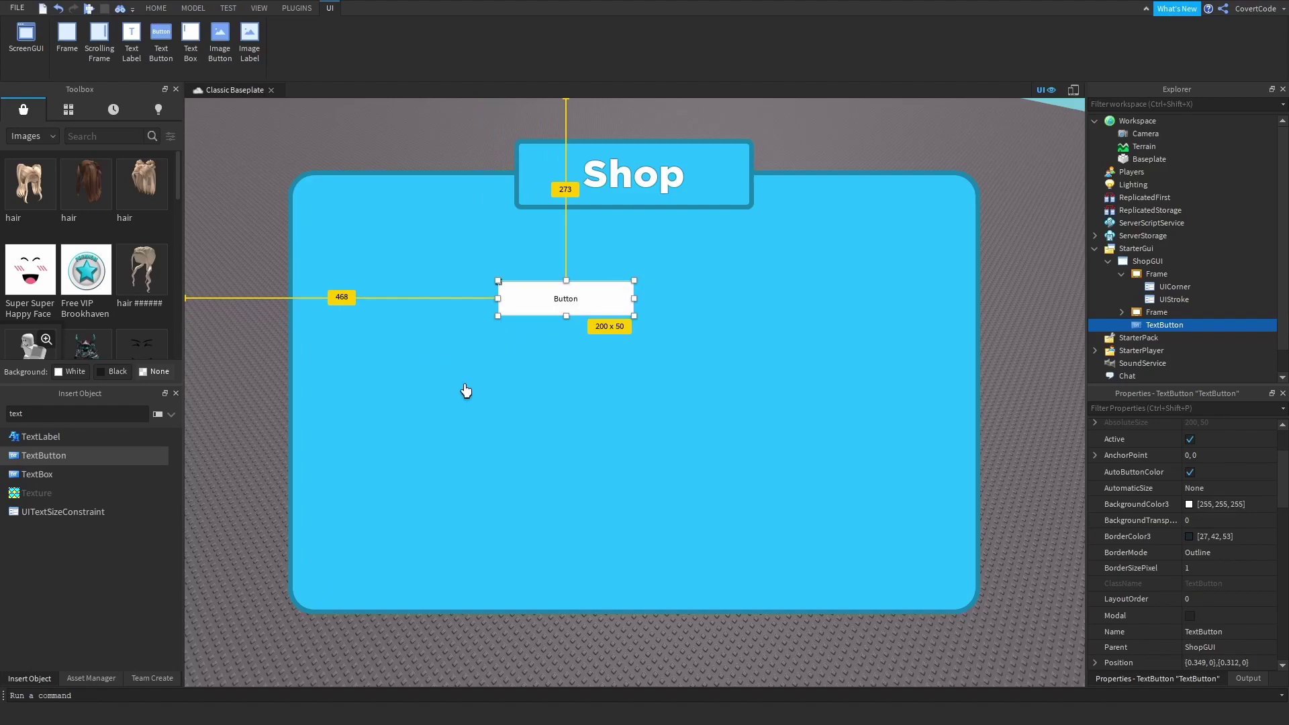
# - Set the new TextButton's AnchorPoint to 0.5, 0.5
pyautogui.scroll(3, 1118, 487)
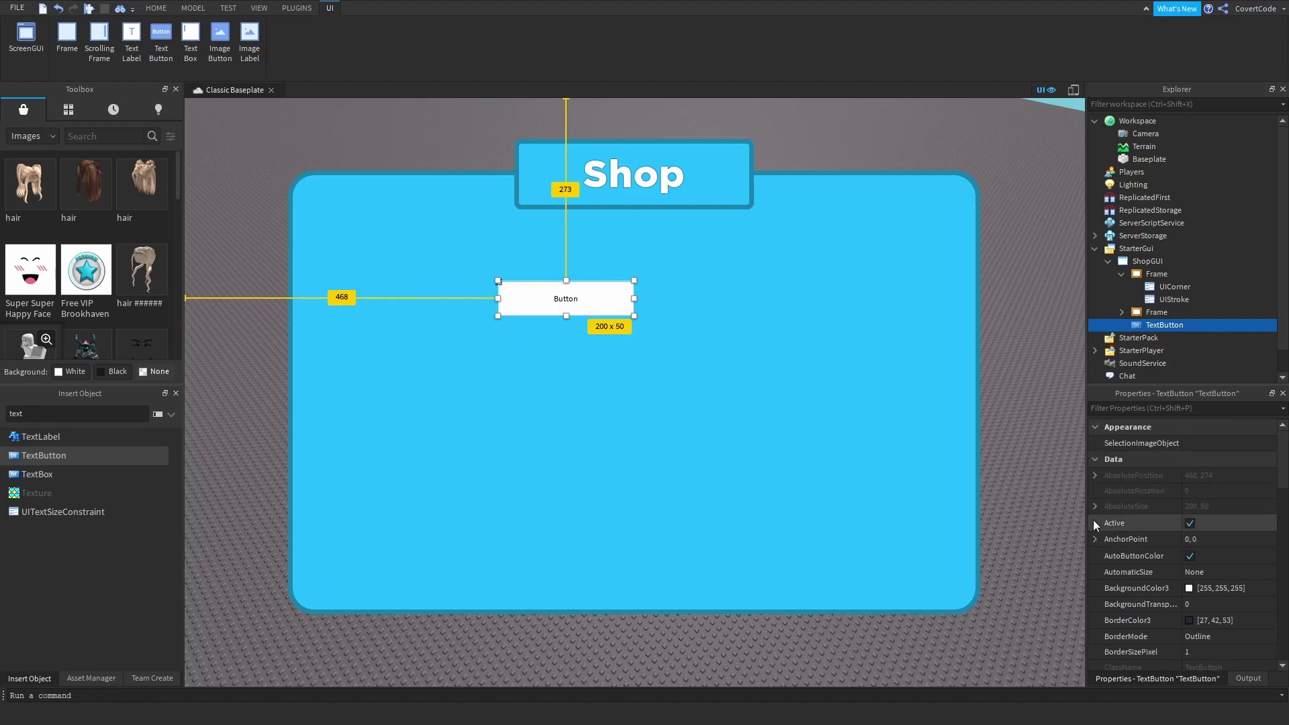
pyautogui.click(1187, 539)
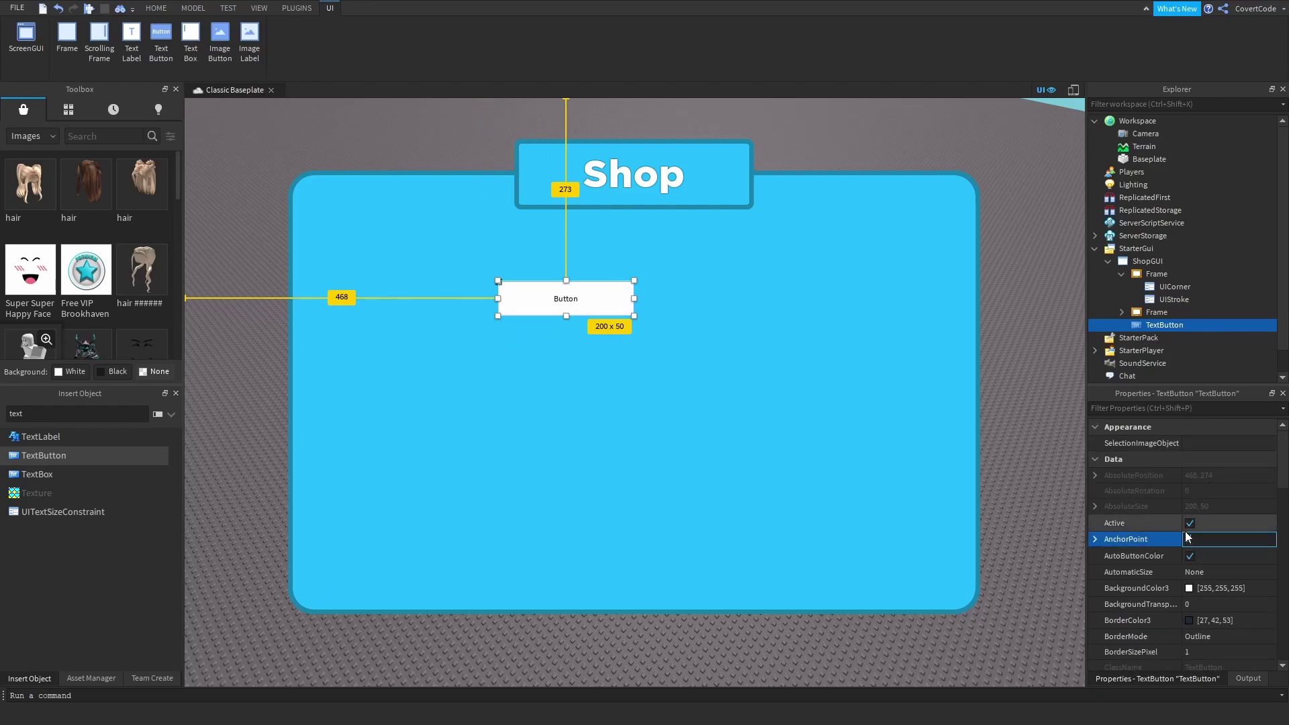
pyautogui.write('0.5, 0.5')
pyautogui.press('Return')
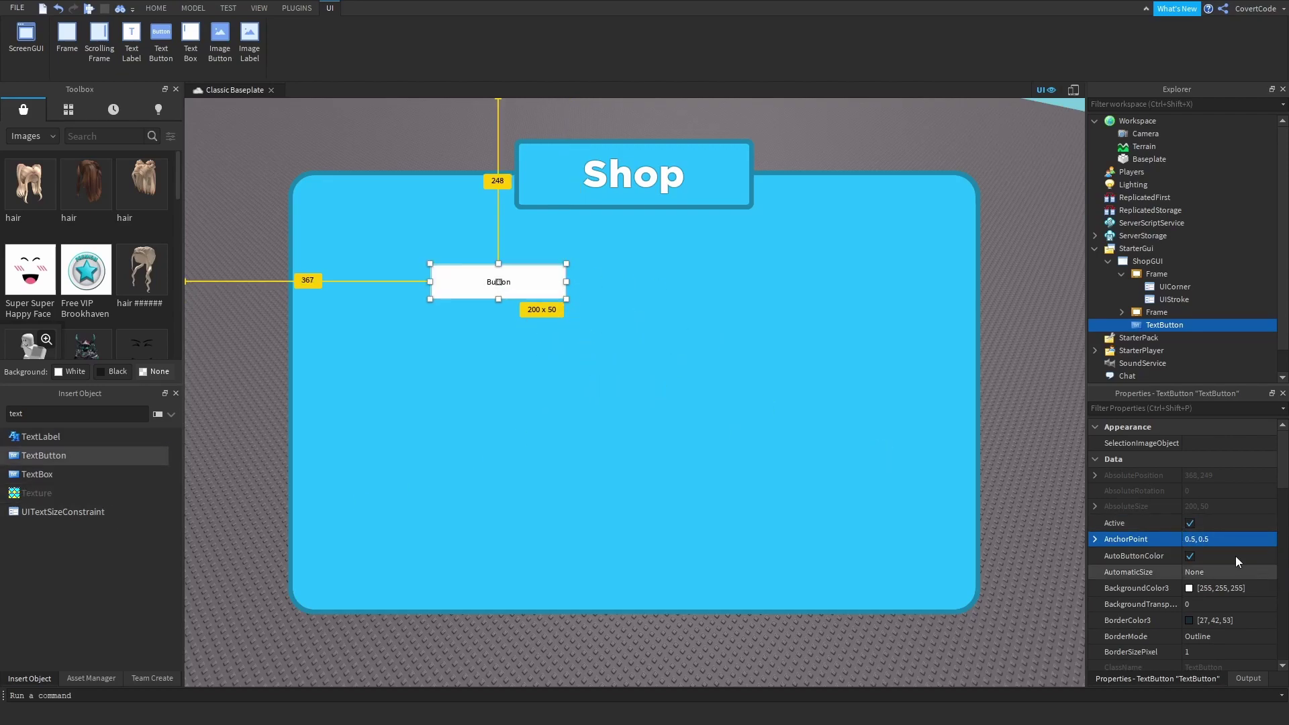
# - Set the TextButton's background colour to red, [255, 67, 67]
pyautogui.scroll(-5, 1219, 537)
pyautogui.scroll(3, 1215, 535)
pyautogui.click(1190, 489)
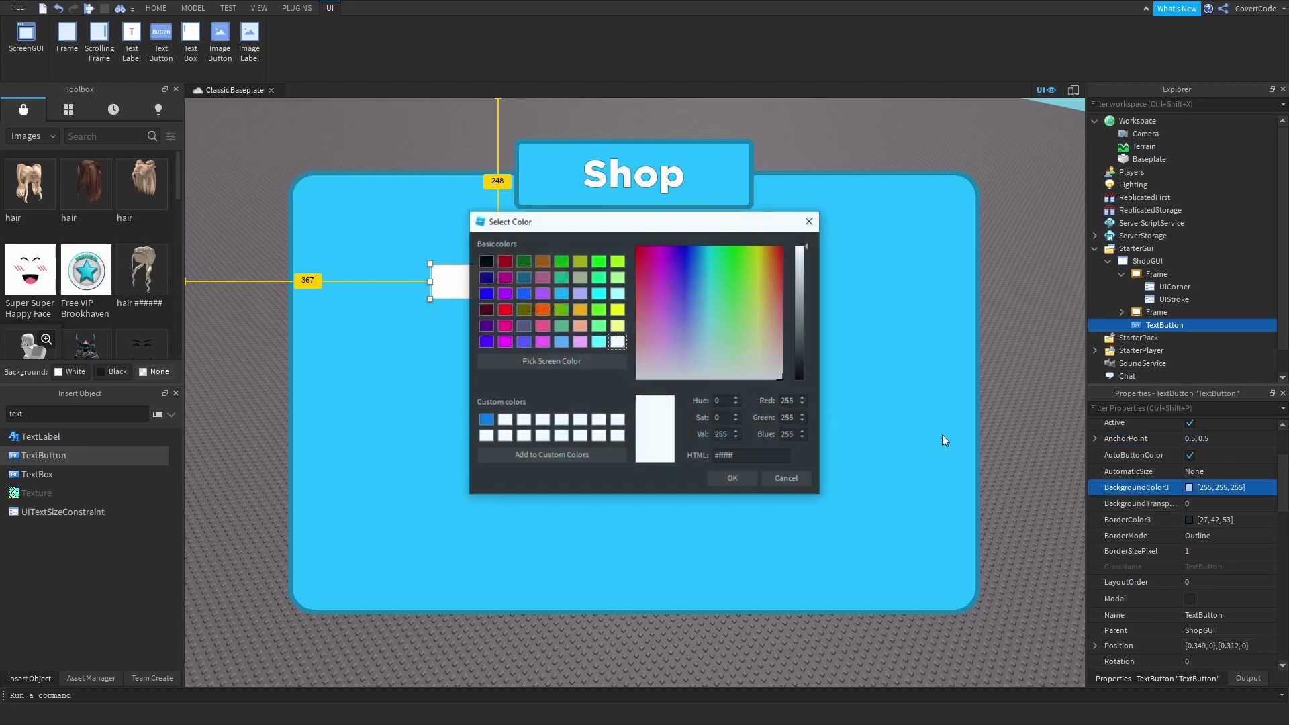
pyautogui.moveTo(700, 232); pyautogui.dragTo(249, 264)
pyautogui.moveTo(322, 288); pyautogui.dragTo(364, 319)
pyautogui.click(280, 510)
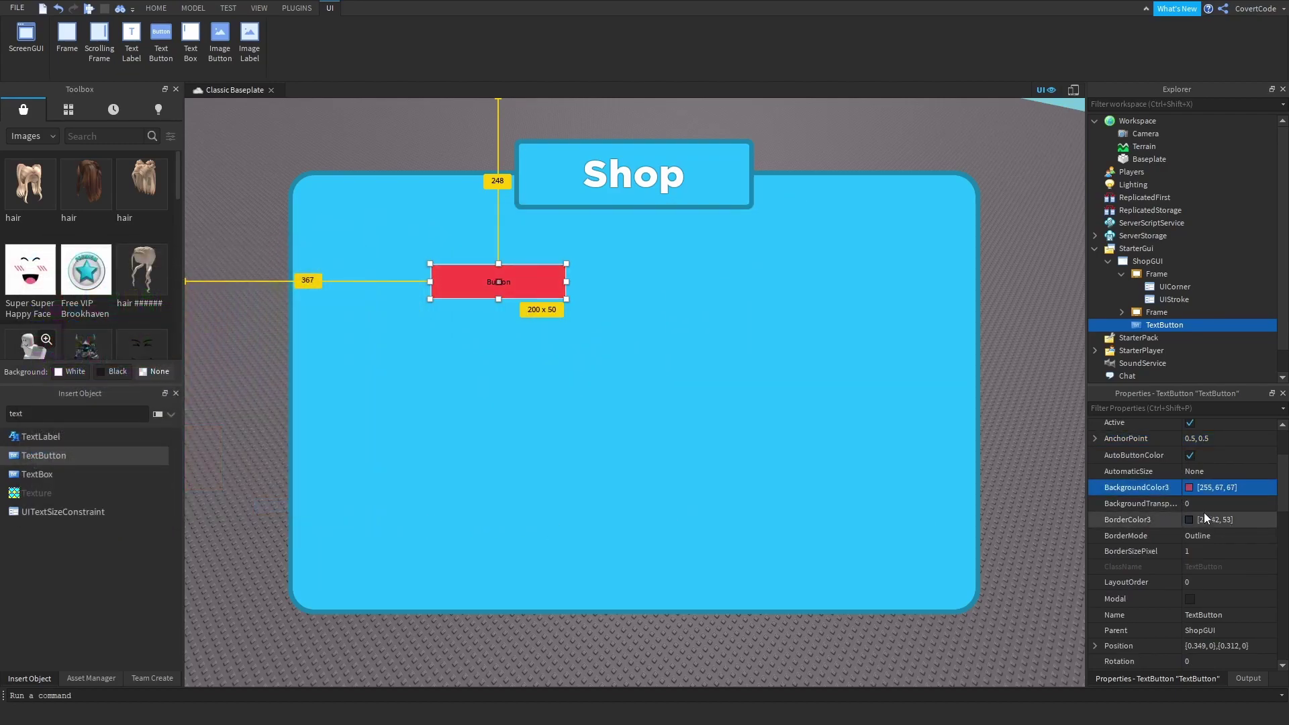
# - Set the TextButton's BorderSizePixel to 0 and change its text to "X"
pyautogui.click(1202, 551)
pyautogui.scroll(-10, 1220, 538)
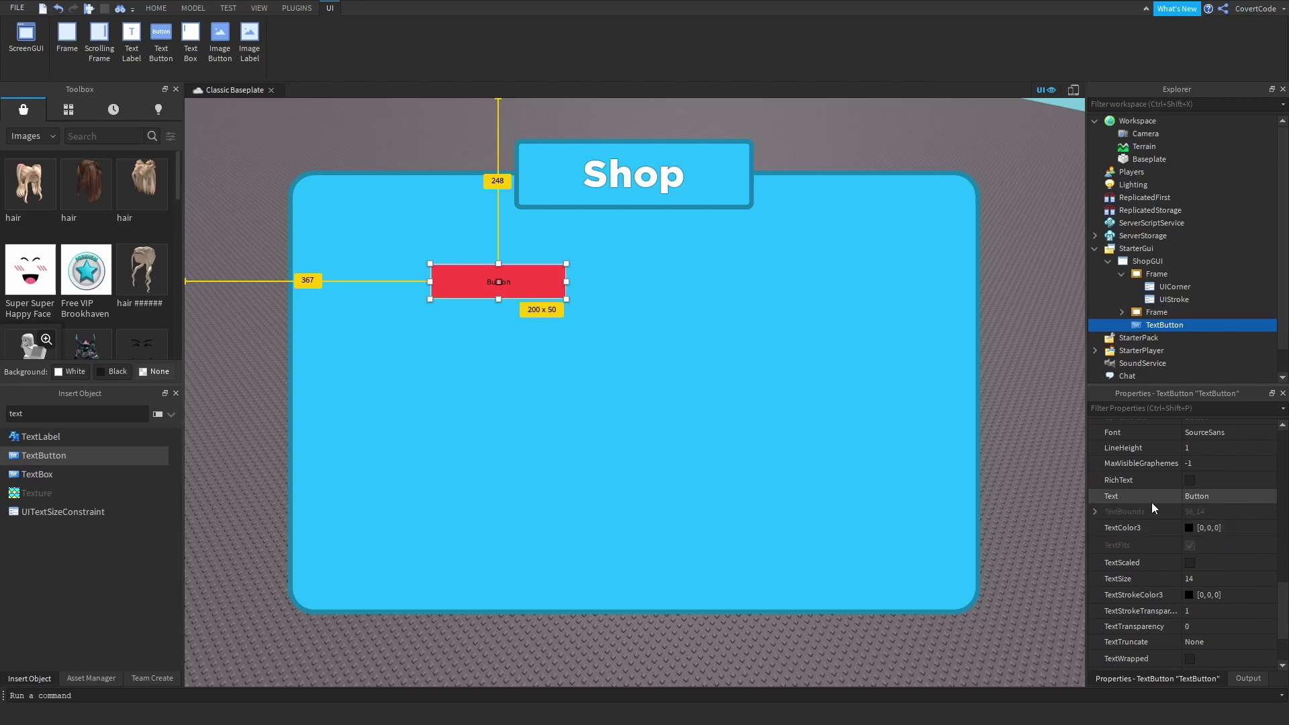
pyautogui.click(1222, 501)
pyautogui.write('X')
pyautogui.press('Return')
# - Set the X button's font to GothamBlack and turn on TextScaled
pyautogui.scroll(1, 1203, 508)
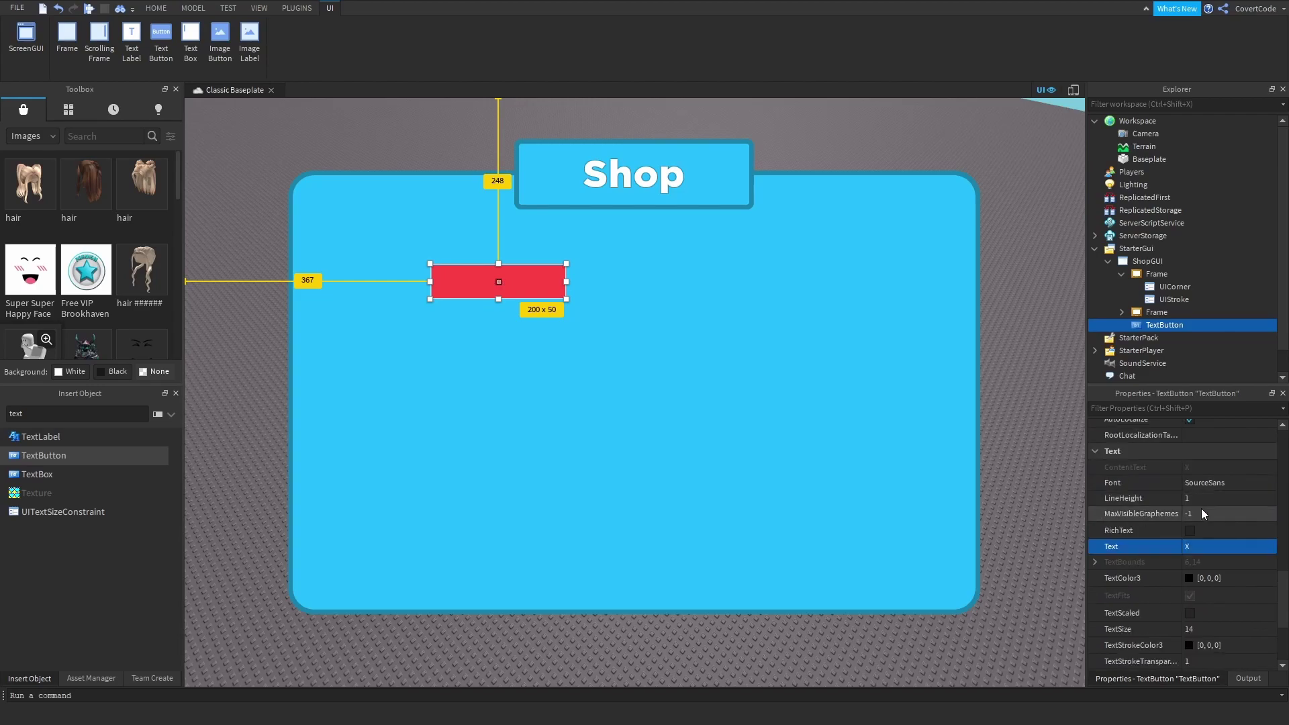
pyautogui.click(1205, 483)
pyautogui.scroll(2, 1267, 558)
pyautogui.moveTo(1265, 552); pyautogui.dragTo(1263, 530)
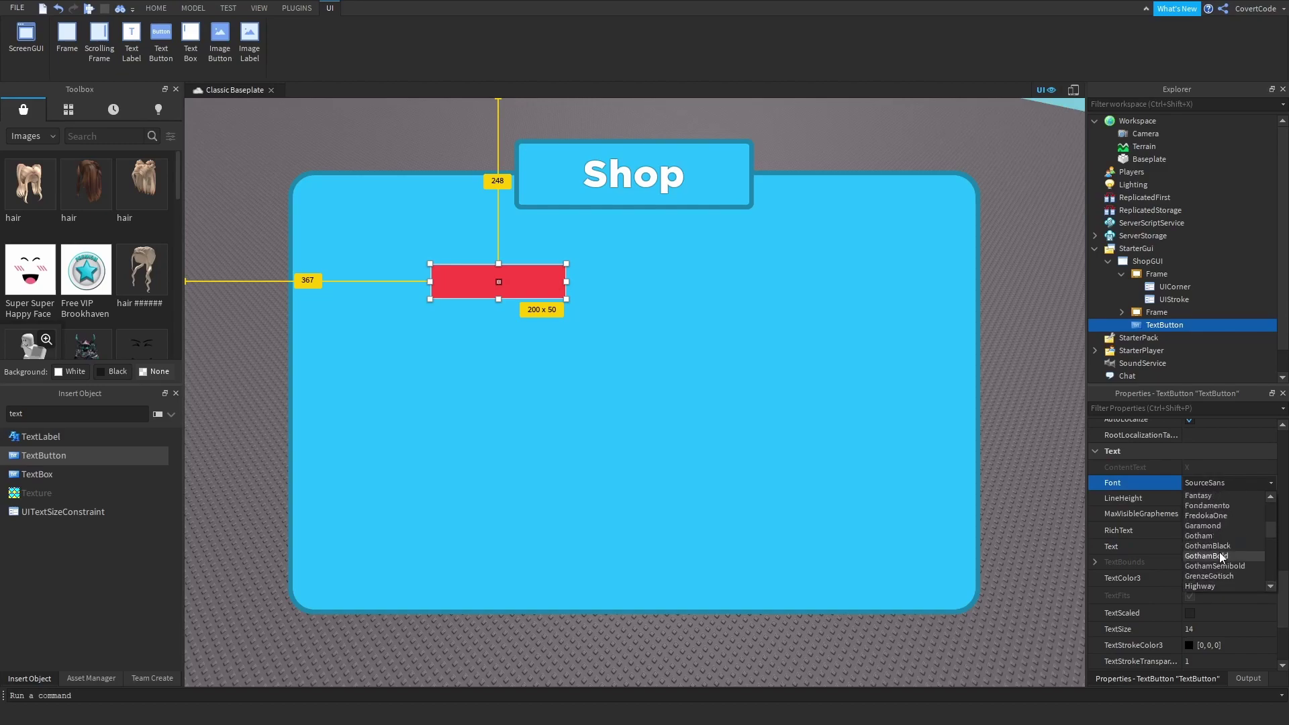
pyautogui.click(1208, 546)
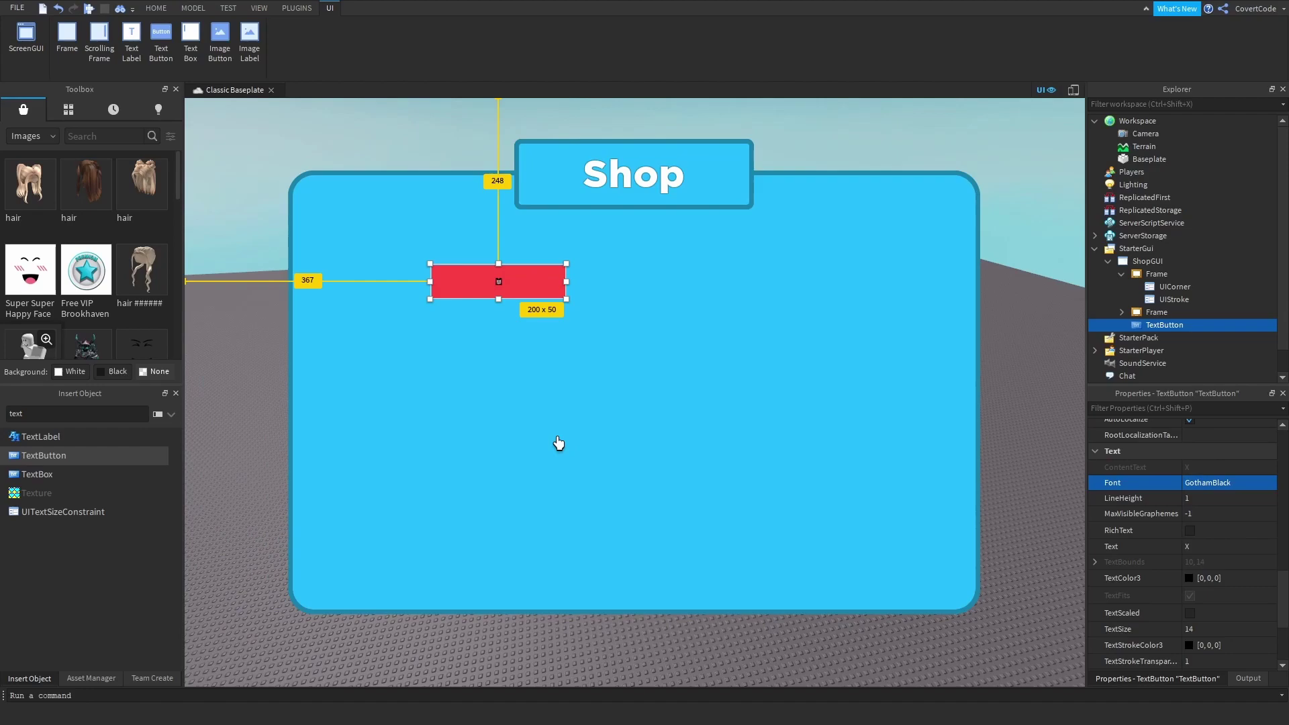
pyautogui.click(1190, 613)
# - Set the X button's text colour to white, [255, 255, 255]
pyautogui.click(1183, 578)
pyautogui.moveTo(798, 284); pyautogui.dragTo(798, 207)
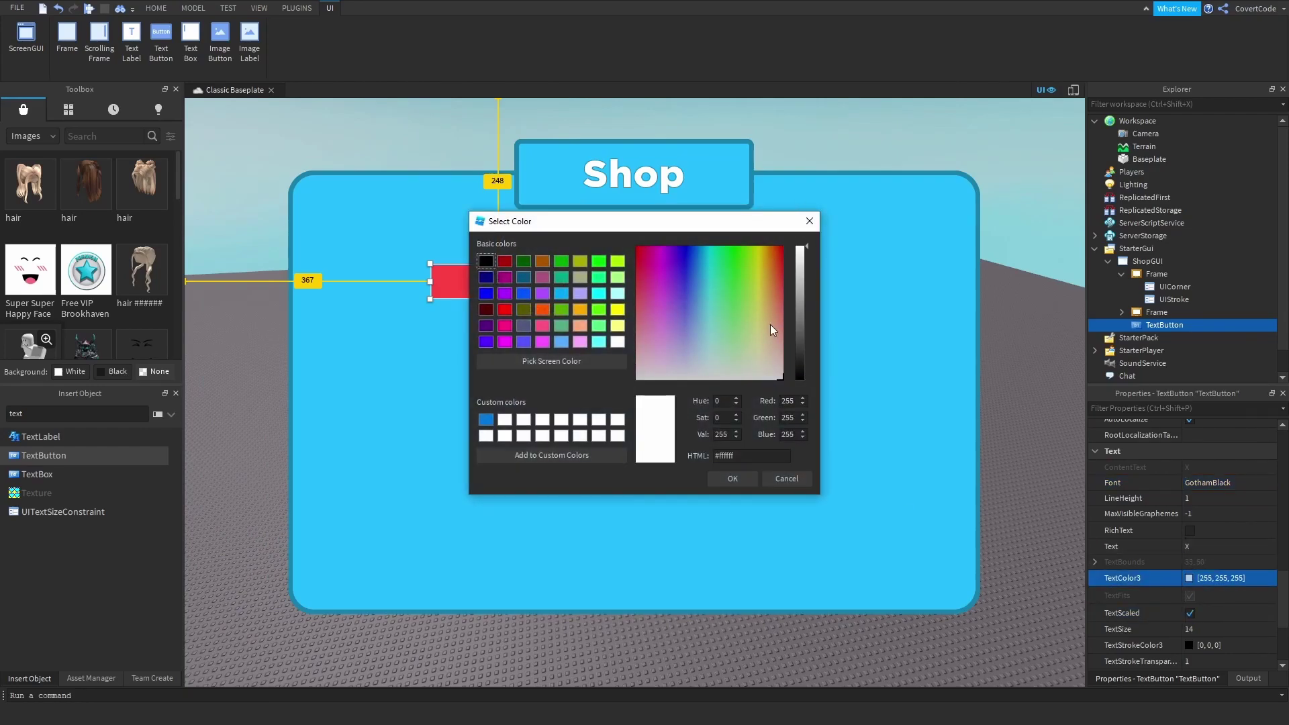
pyautogui.click(730, 474)
# - Resize the X button to a square of about 60 pixels over the main frame's top-right corner and deselect it
pyautogui.moveTo(447, 285); pyautogui.dragTo(955, 190)
pyautogui.click(881, 269)
pyautogui.click(832, 253)
pyautogui.click(430, 129)
# - Preview the X button's placement on emulated devices such as the Samsung Tab A, and leave device emulation
pyautogui.click(259, 12)
pyautogui.click(233, 11)
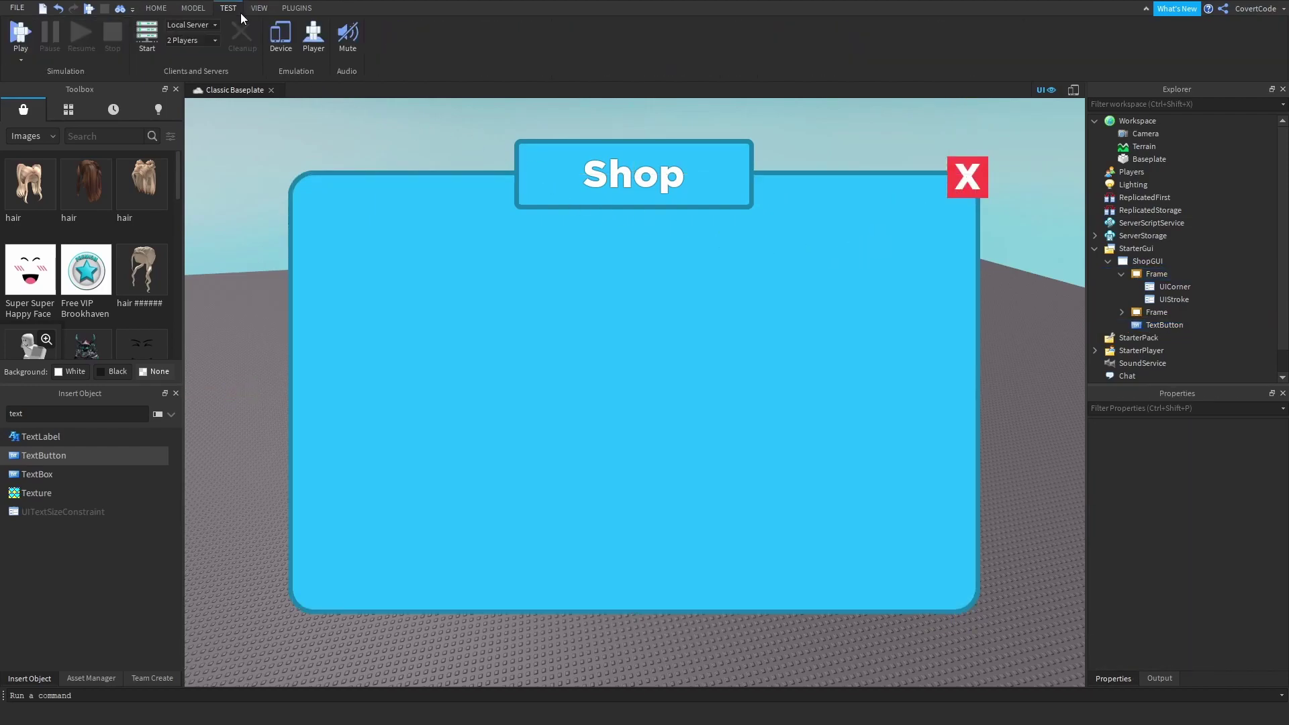
pyautogui.click(267, 46)
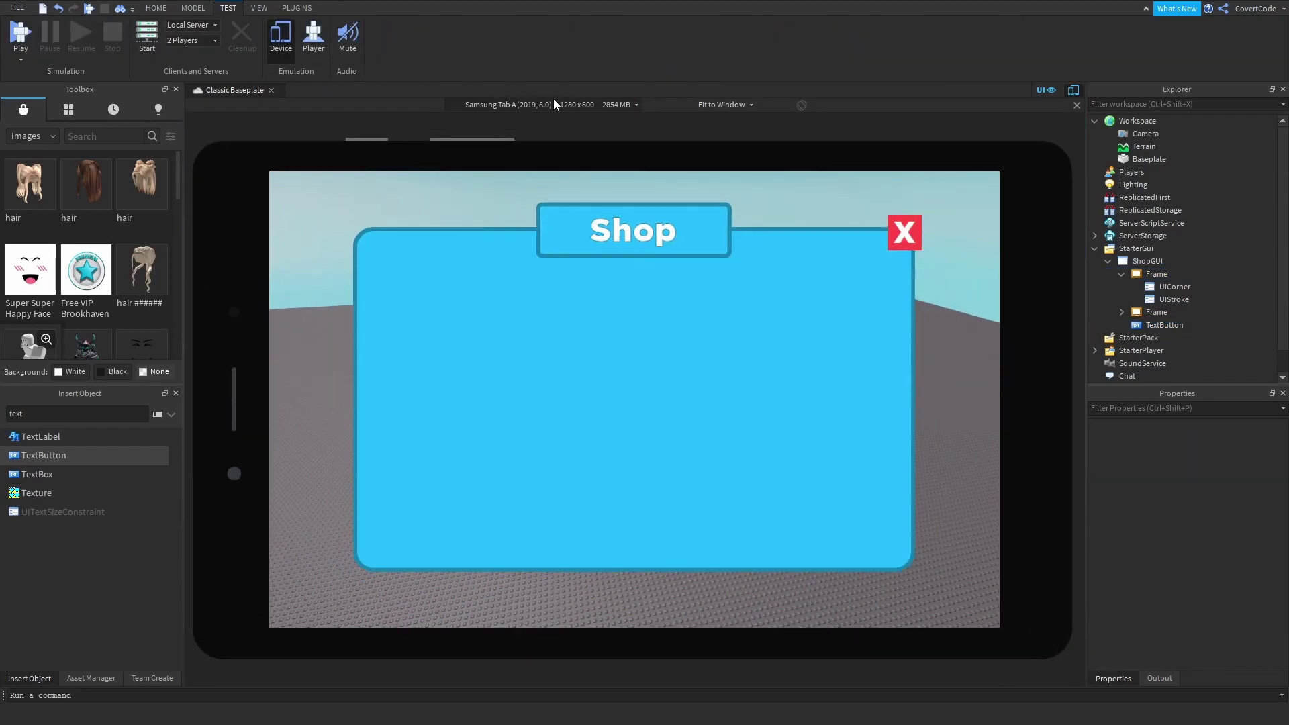
pyautogui.scroll(-2, 554, 101)
pyautogui.click(282, 42)
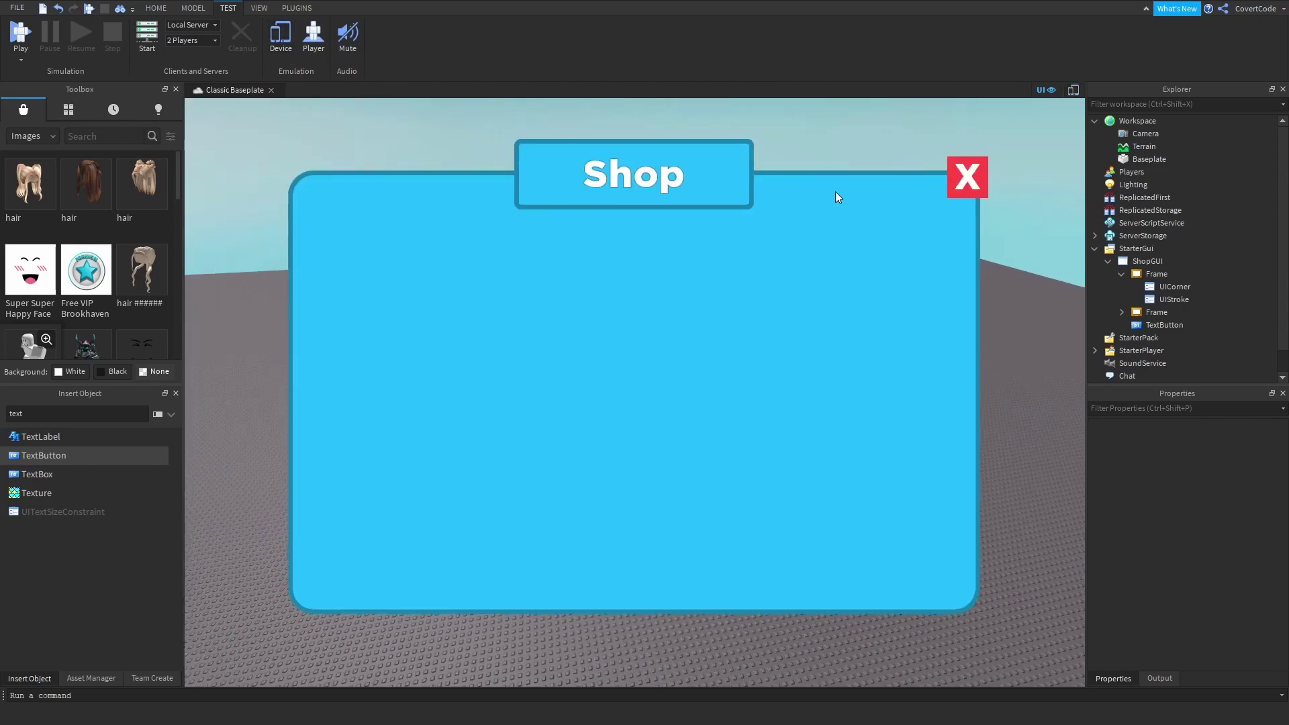
# - Add a UIAspectRatioConstraint to the X TextButton
pyautogui.click(1164, 313)
pyautogui.click(1151, 325)
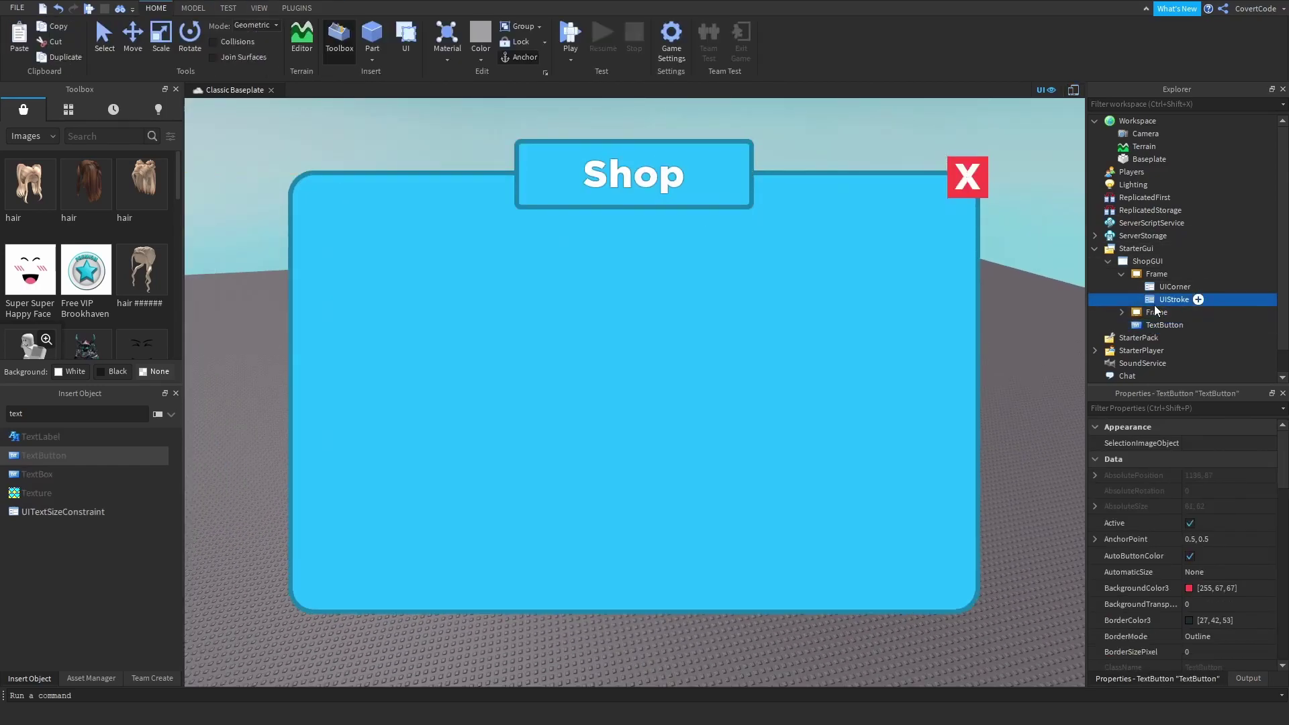
pyautogui.click(1154, 300)
pyautogui.click(1151, 275)
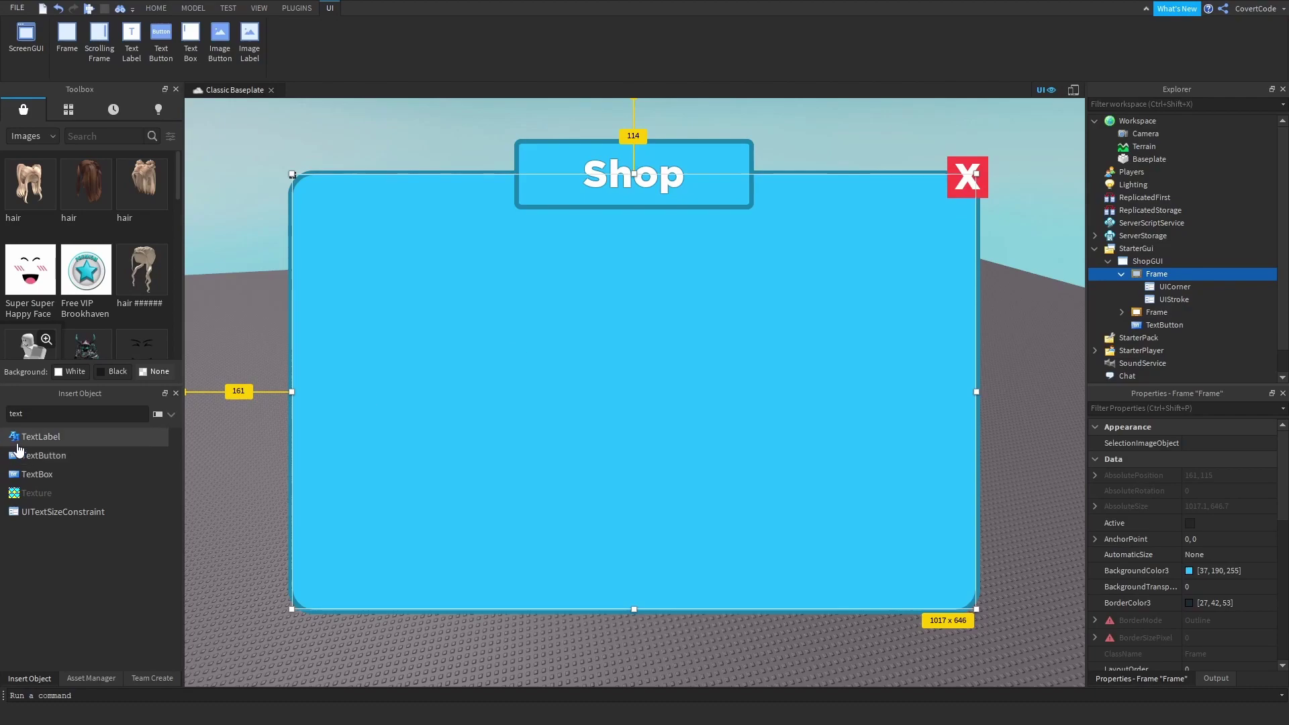
pyautogui.write('uia')
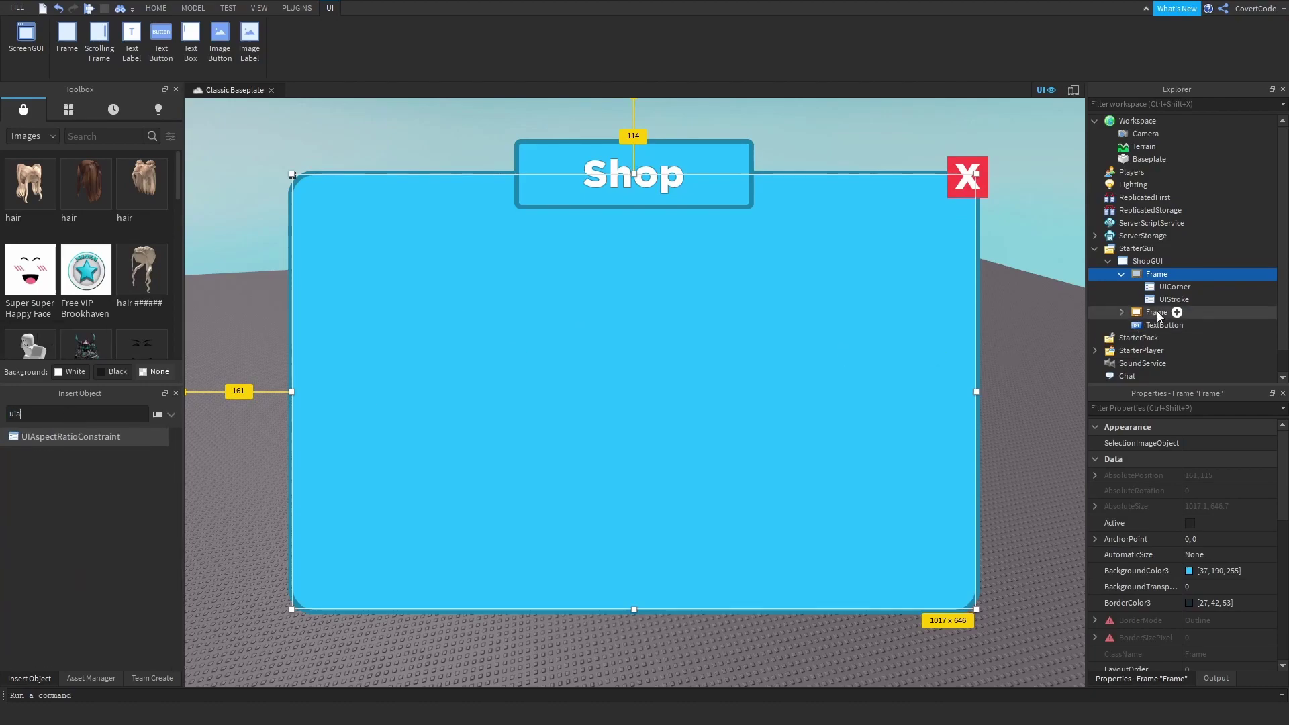
pyautogui.click(1158, 313)
pyautogui.click(1159, 322)
pyautogui.click(99, 442)
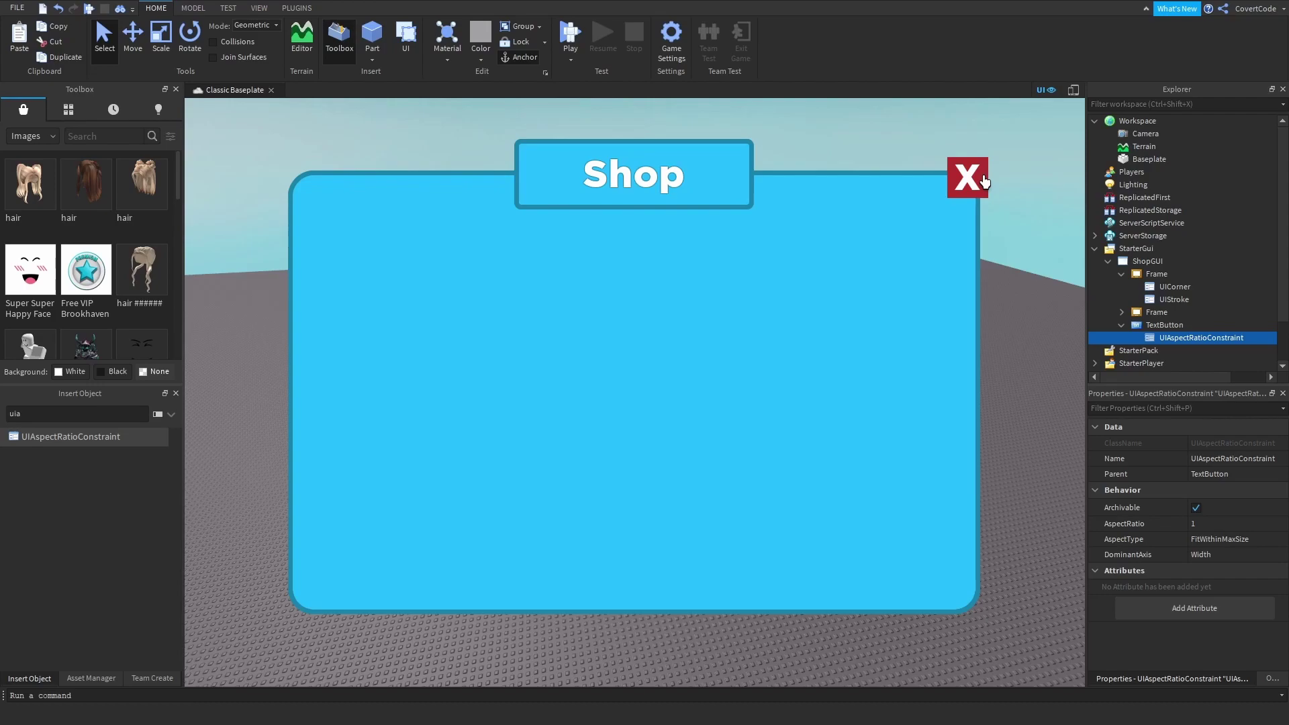
# - Try AspectRatio values of 2, 3 and 10 on the X button's constraint and return it to 1
pyautogui.scroll(-2, 1149, 240)
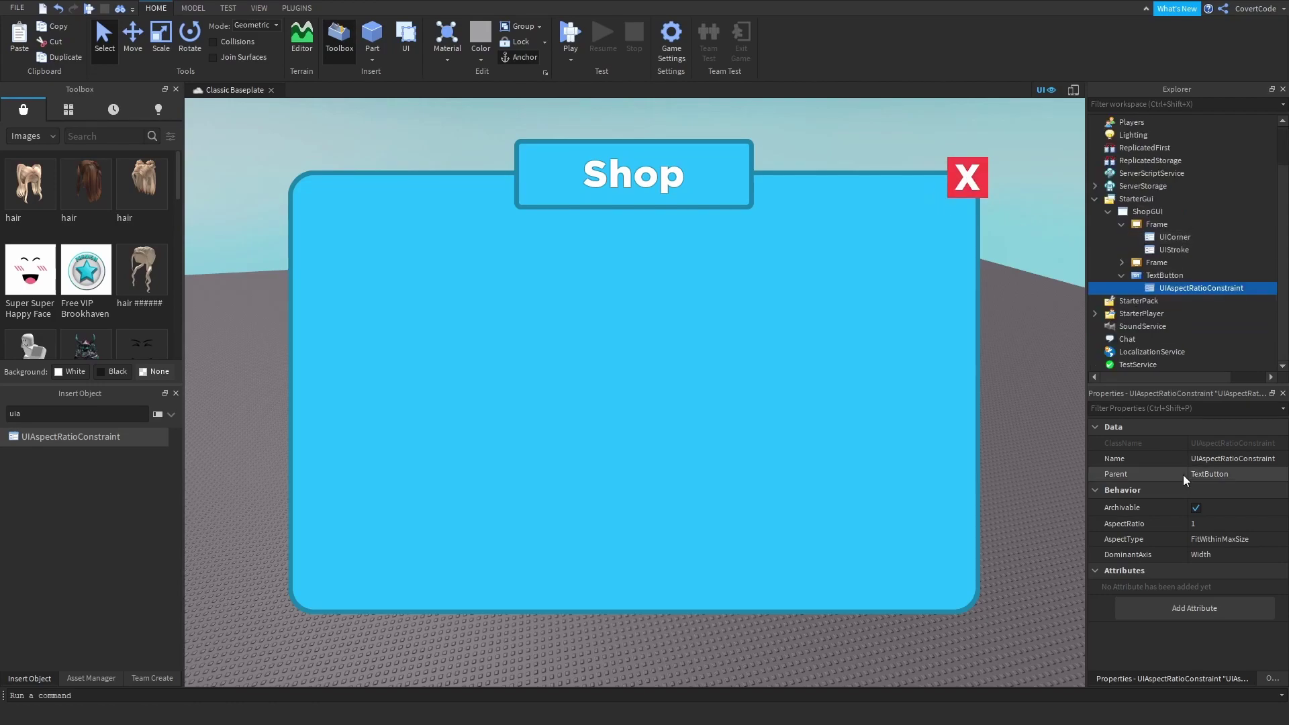
pyautogui.click(1199, 525)
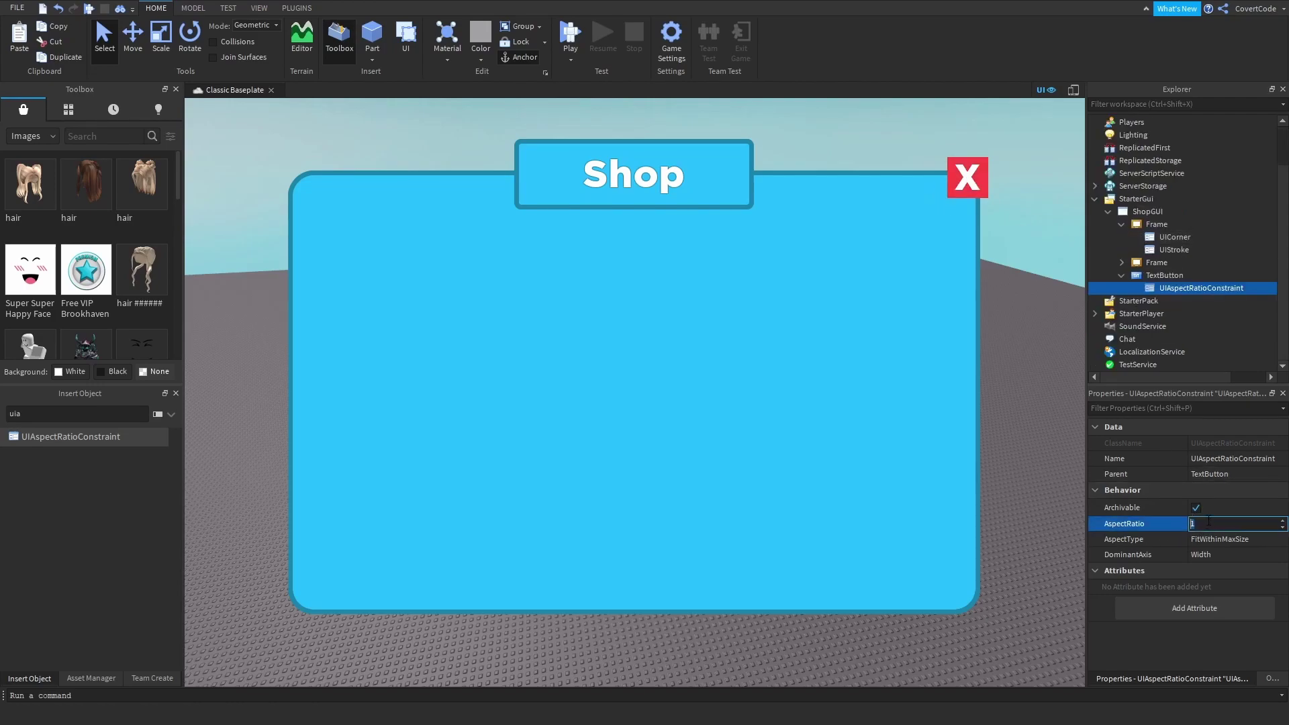
pyautogui.write('2')
pyautogui.press('Return')
pyautogui.click(1208, 524)
pyautogui.write('3')
pyautogui.press('Return')
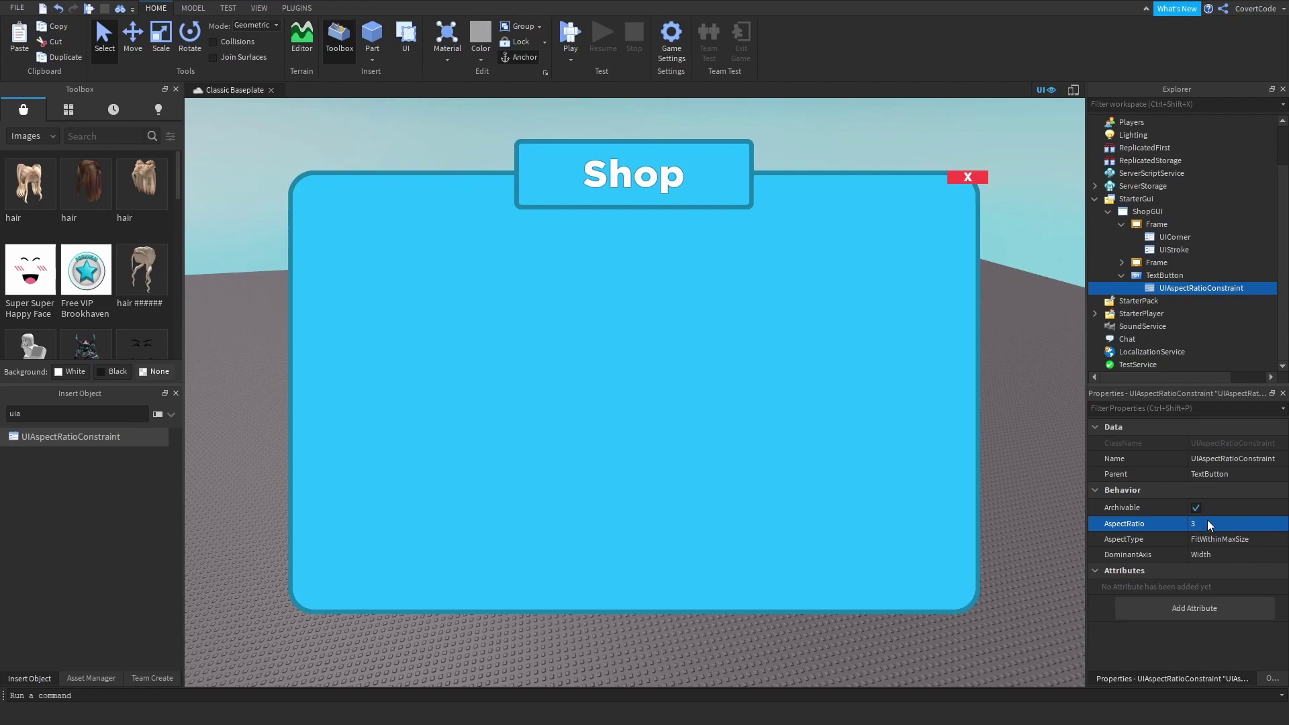
pyautogui.click(1225, 524)
pyautogui.write('10')
pyautogui.press('Return')
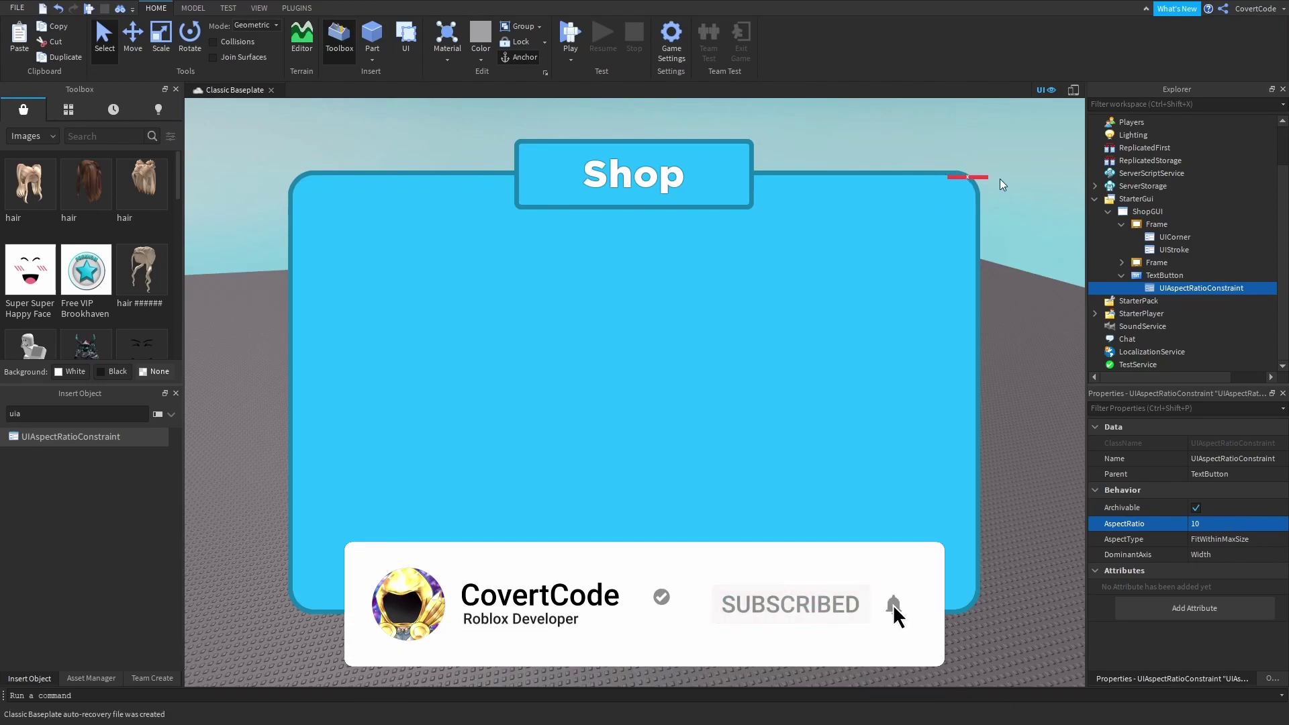
pyautogui.click(1243, 523)
pyautogui.write('1')
pyautogui.press('Return')
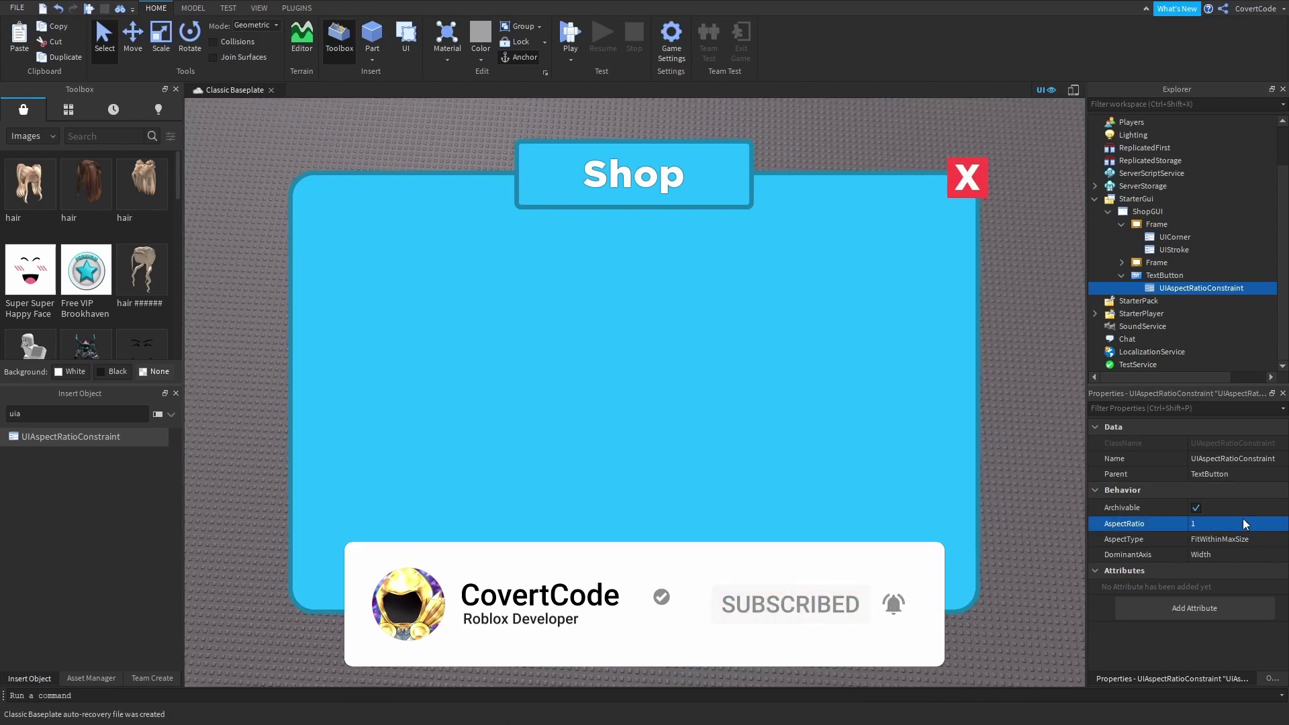
# - Copy the main frame's UICorner into the X TextButton
pyautogui.click(1165, 239)
pyautogui.hotkey('ctrl', 'c')
pyautogui.click(1165, 275)
pyautogui.hotkey('ctrl', 'shift', 'v')
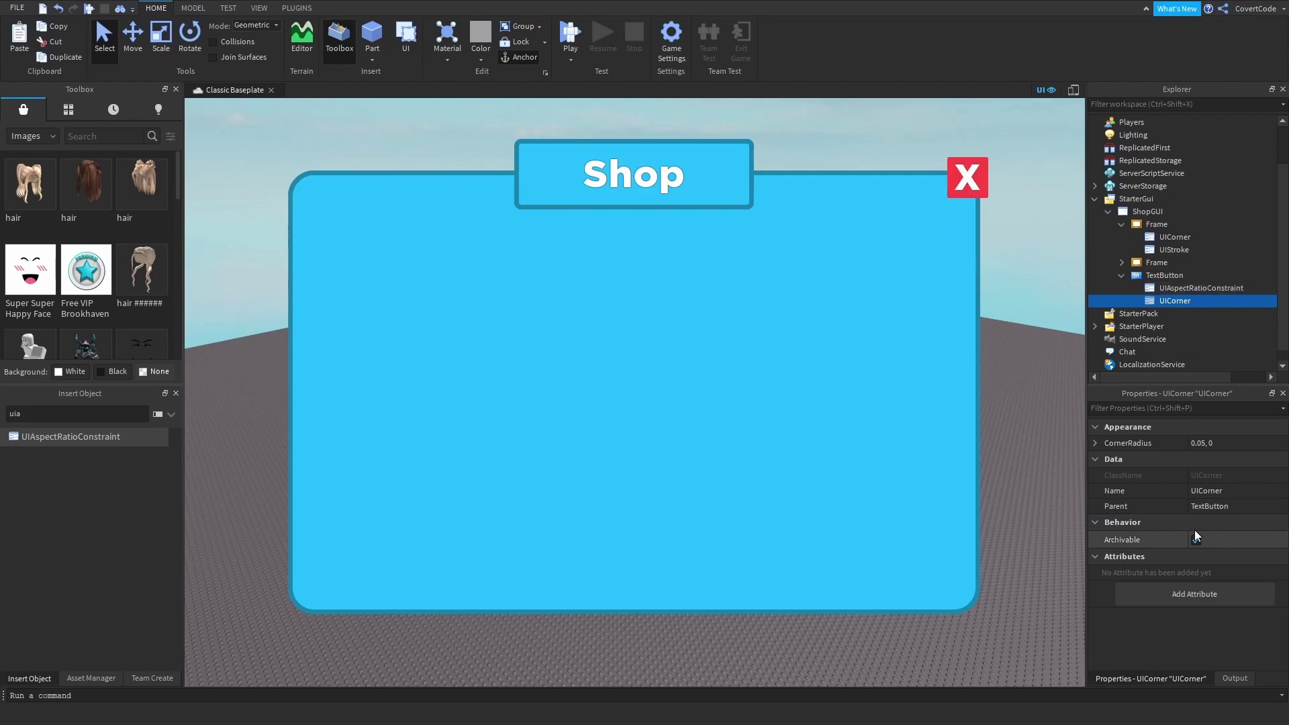
# - Make the X button circular by setting its UICorner's CornerRadius scale to 1
pyautogui.click(1096, 444)
pyautogui.click(1151, 459)
pyautogui.write('1')
pyautogui.press('Return')
pyautogui.moveTo(908, 354); pyautogui.dragTo(956, 345, button='right')
pyautogui.click(1170, 274)
pyautogui.moveTo(1159, 289)
pyautogui.mouseDown()
pyautogui.moveTo(1145, 253)
pyautogui.moveTo(1123, 264)
pyautogui.moveTo(857, 208)
pyautogui.mouseUp()
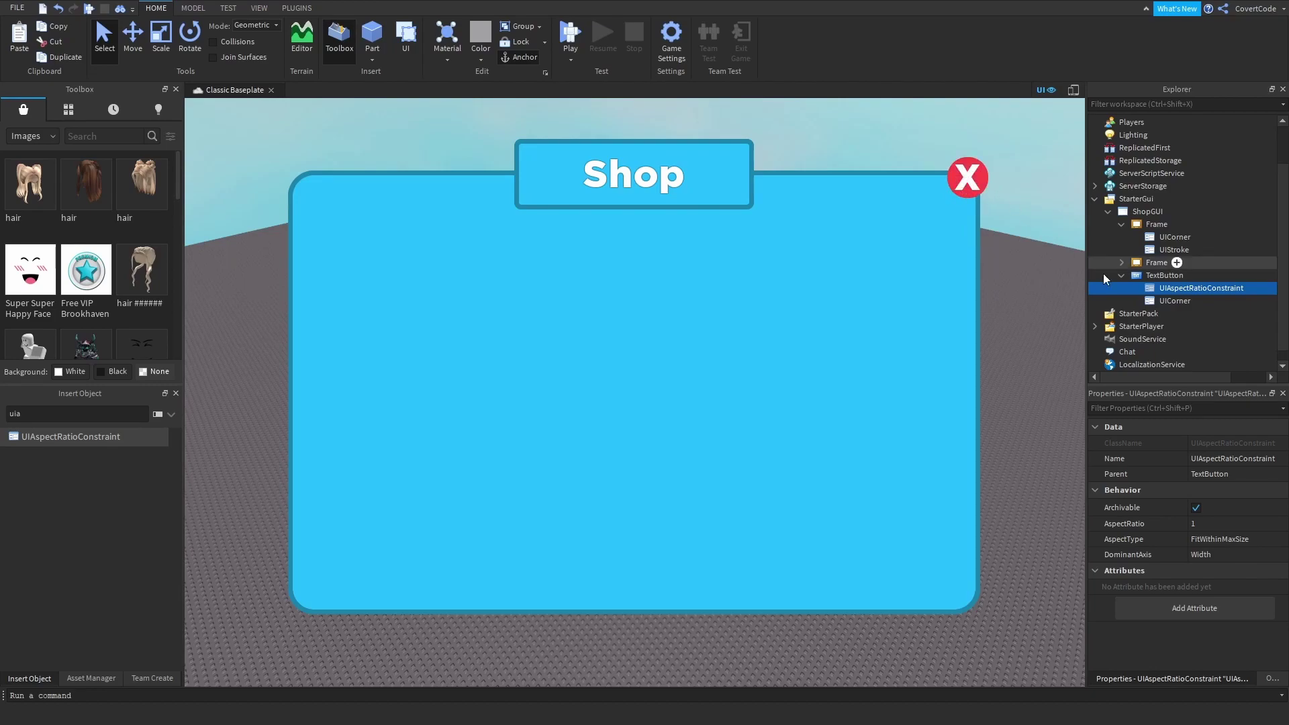
# - Copy the header label's UITextSizeConstraint into the X button and set its MaxTextSize to 35
pyautogui.click(1122, 263)
pyautogui.scroll(-1, 1142, 269)
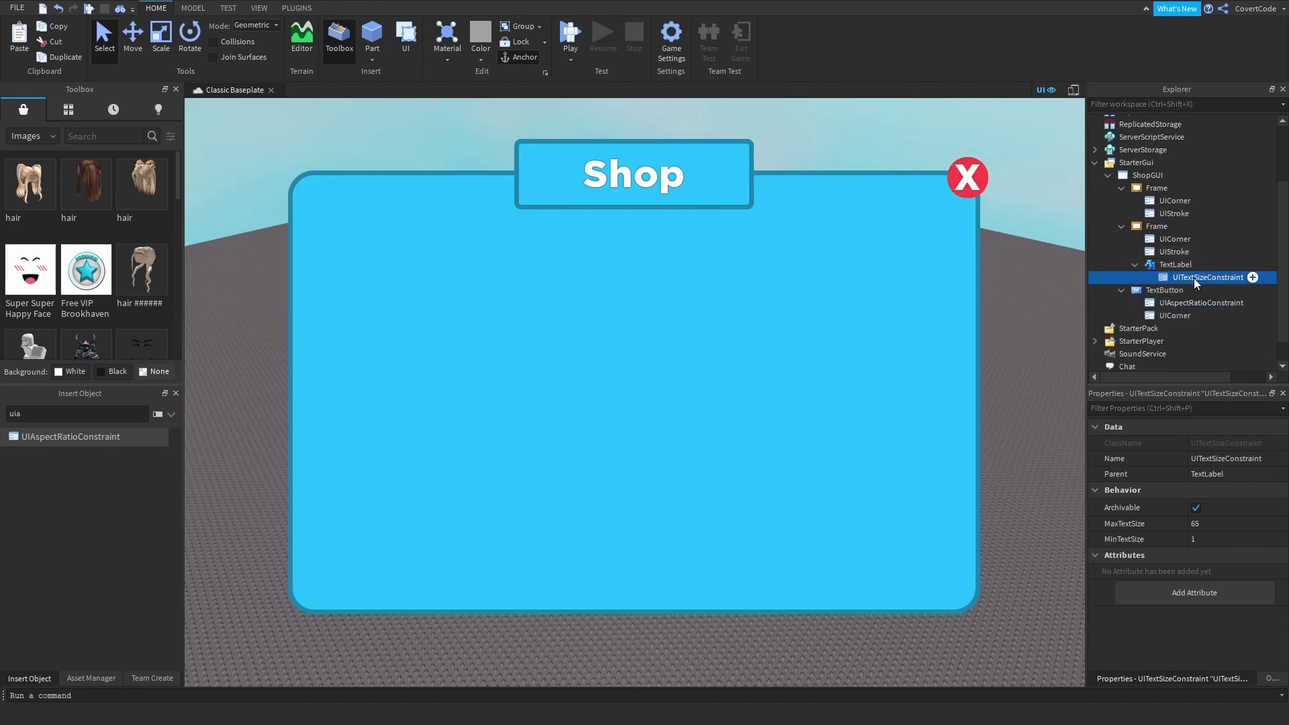
pyautogui.click(1162, 291)
pyautogui.hotkey('ctrl', 'shift', 'v')
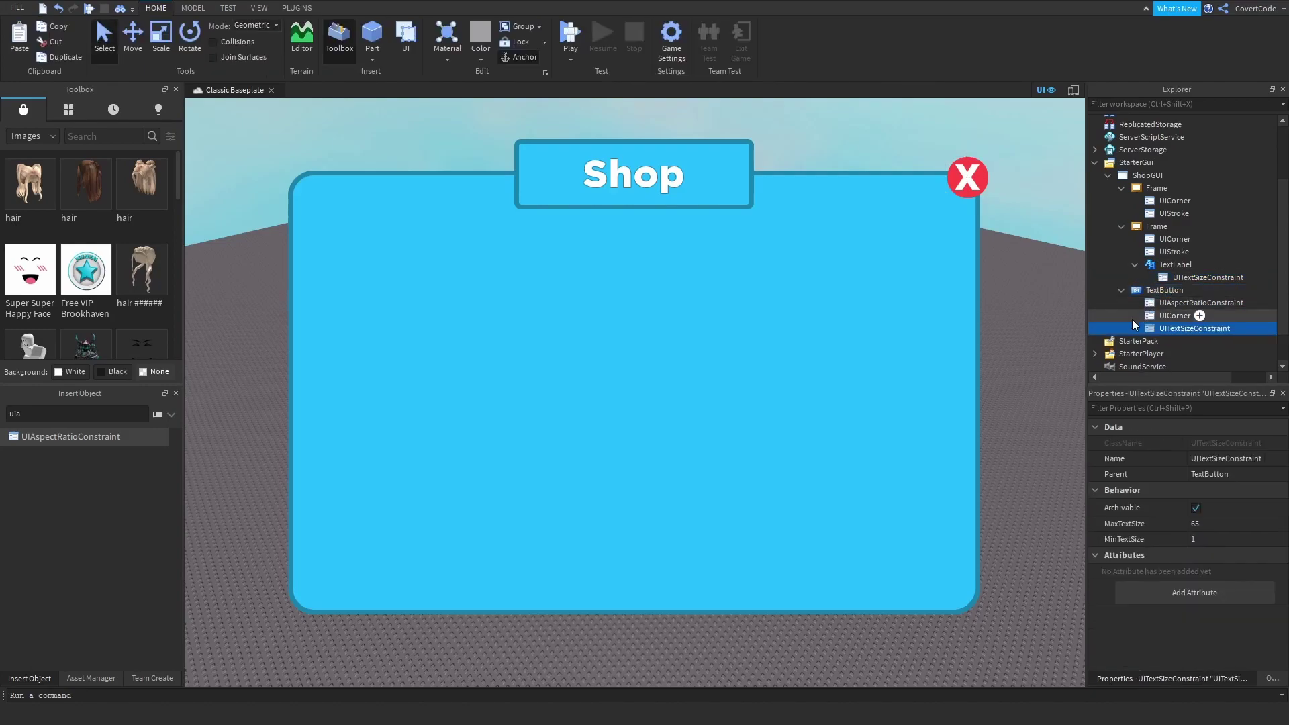
pyautogui.click(1256, 524)
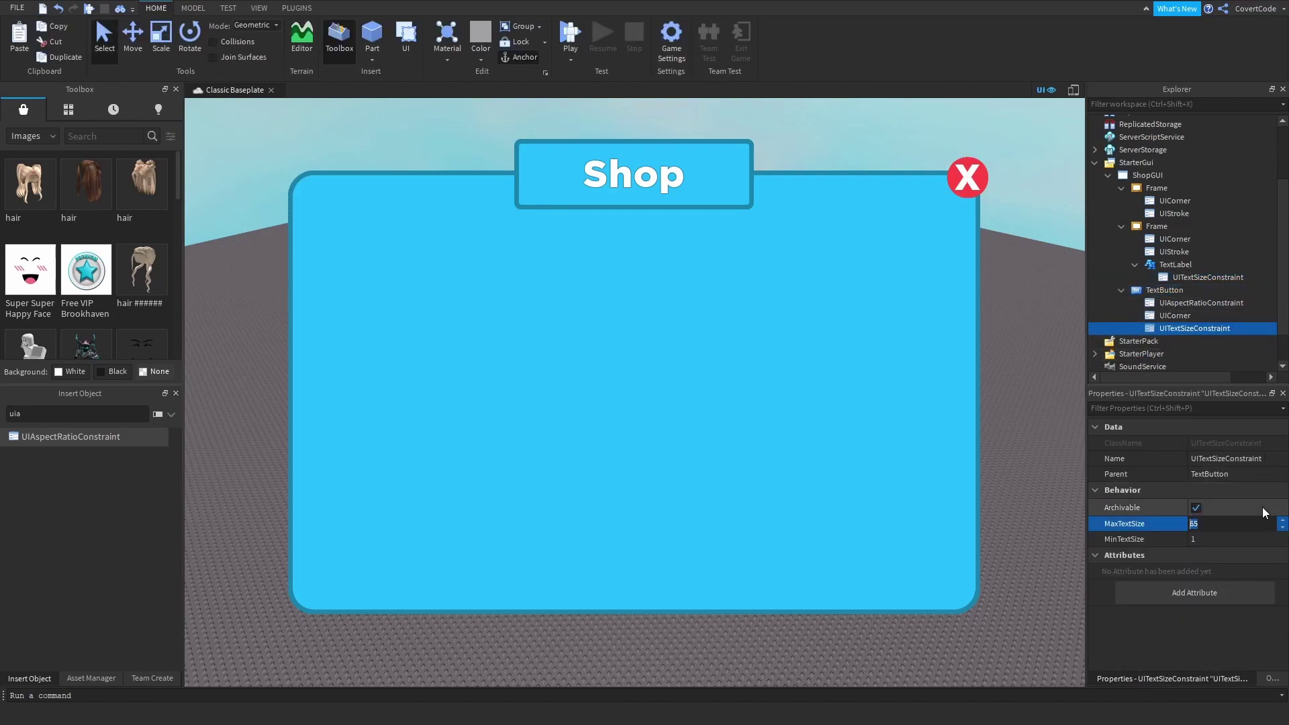
pyautogui.press('Return')
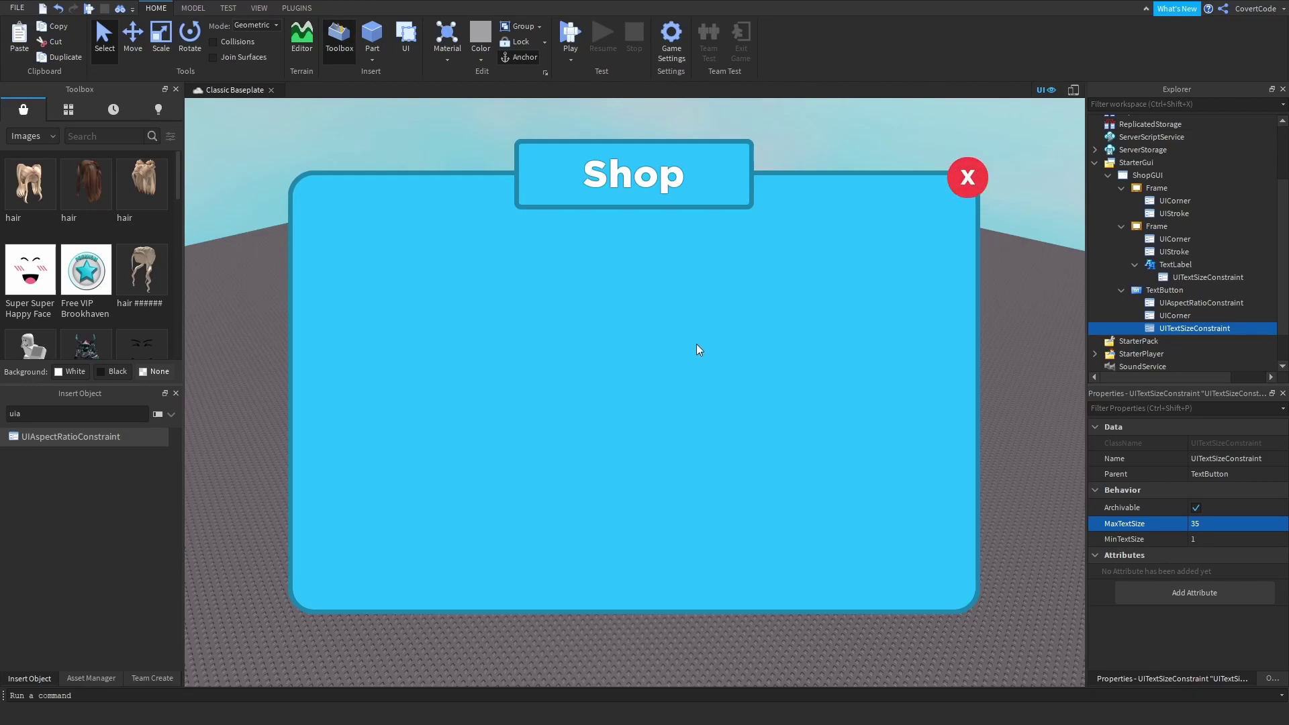
# - Paste a copy of the main frame inside itself, place it near the upper-left corner below the header, and delete the copy's UIStroke
pyautogui.click(1154, 227)
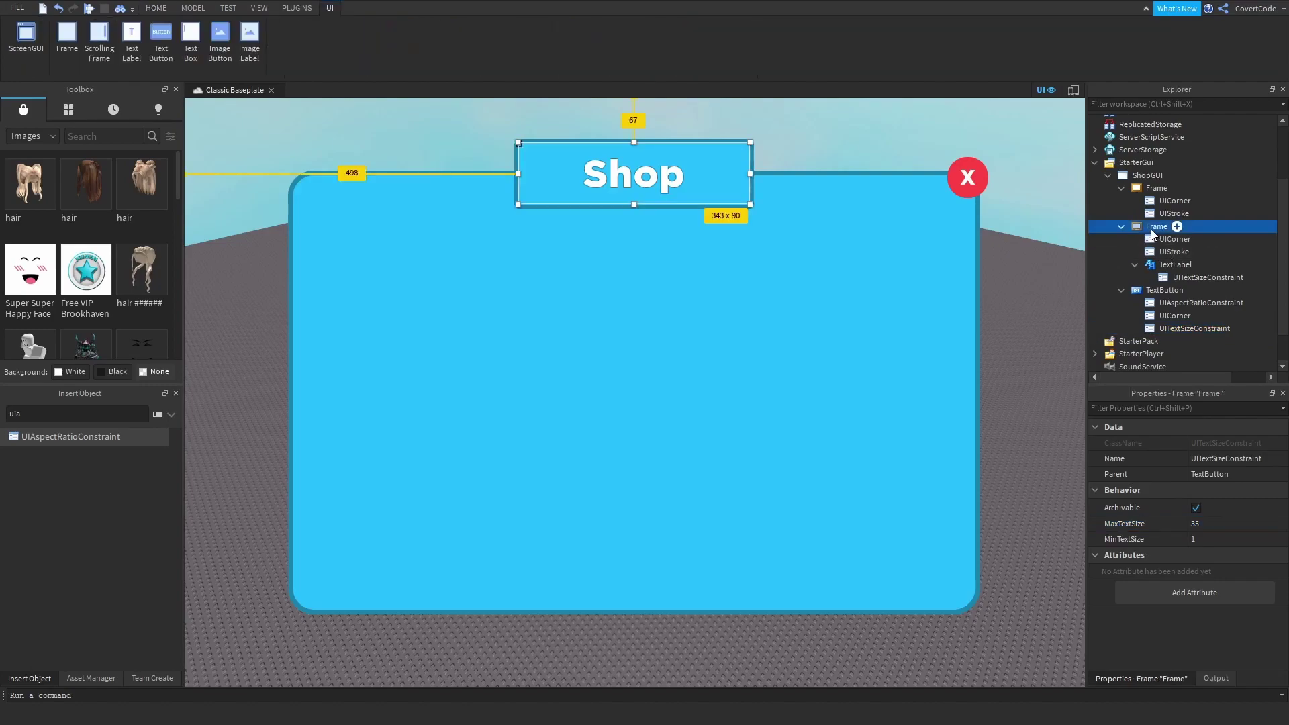
pyautogui.click(1140, 189)
pyautogui.hotkey('ctrl', 'c')
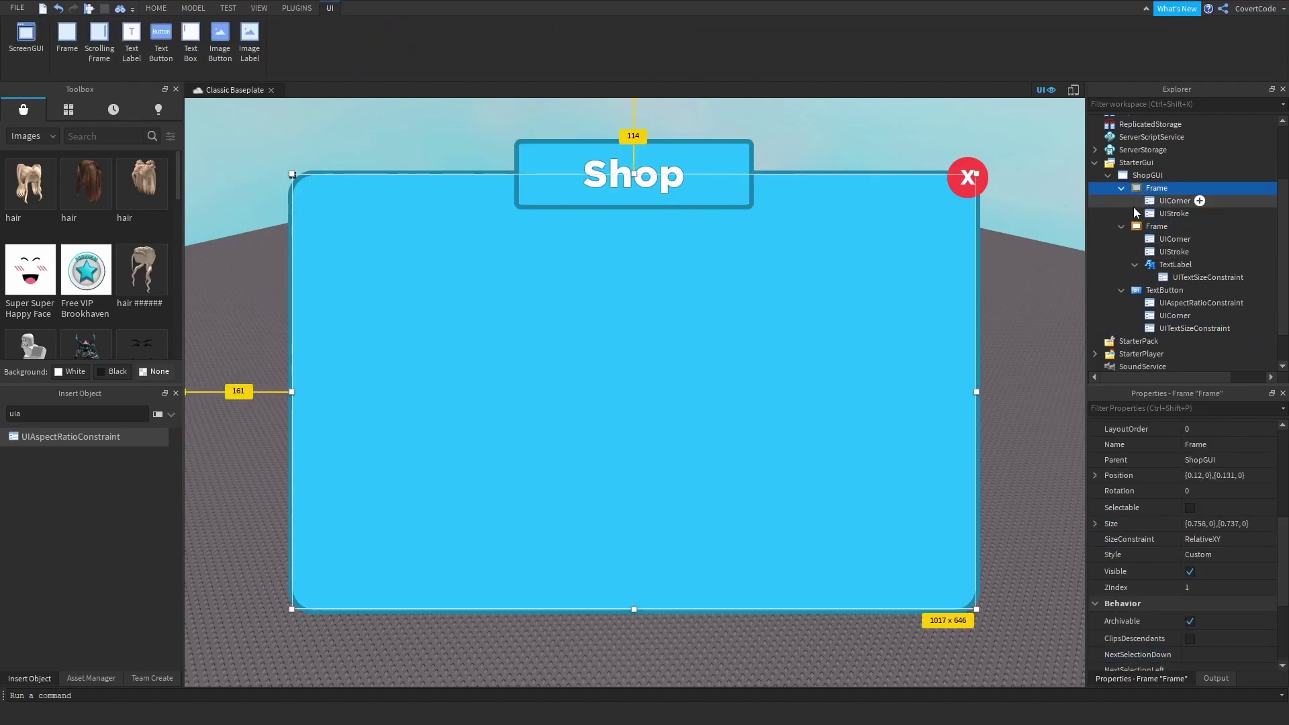
pyautogui.hotkey('ctrl', 'shift', 'v')
pyautogui.moveTo(763, 313); pyautogui.dragTo(709, 303)
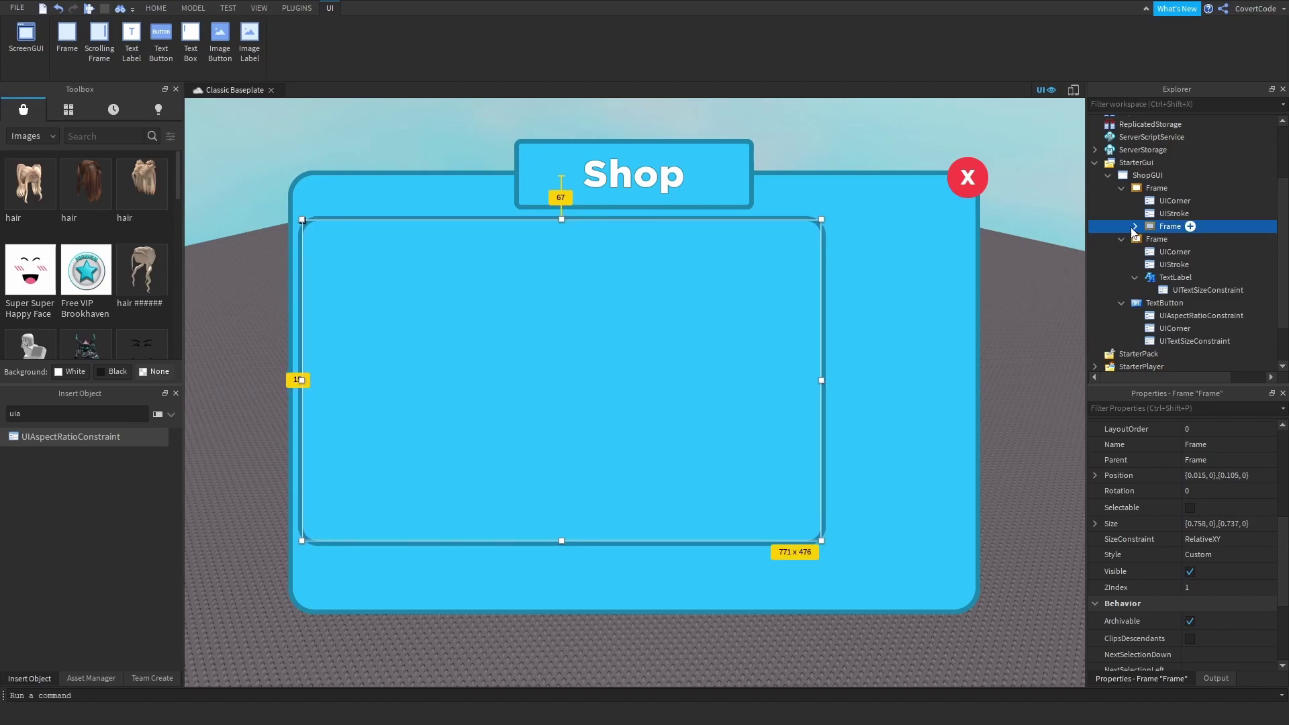
pyautogui.click(1134, 227)
pyautogui.click(1173, 251)
pyautogui.press('Delete')
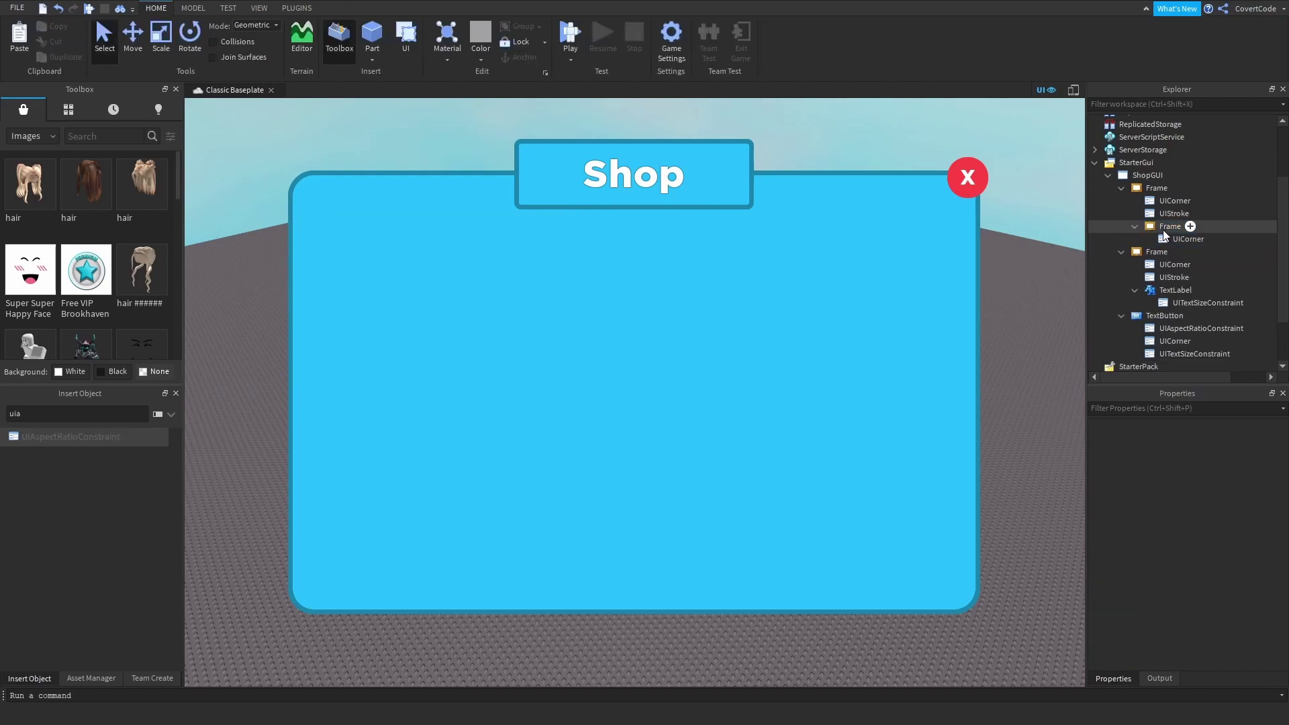
# - Set the inner frame's background to the darker blue 25, 130, 172 and resize it to about 622 by 566 pixels
pyautogui.click(1169, 227)
pyautogui.click(1189, 571)
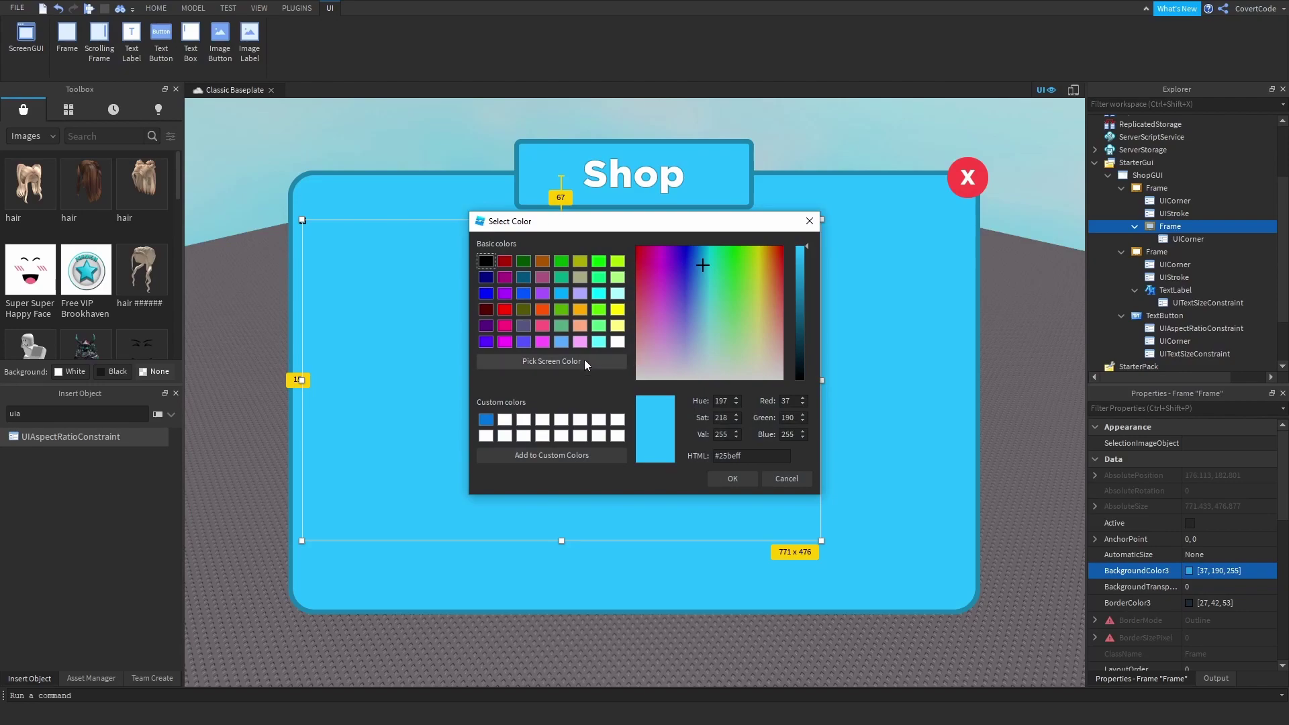
pyautogui.click(580, 361)
pyautogui.click(607, 344)
pyautogui.click(732, 479)
pyautogui.moveTo(822, 542); pyautogui.dragTo(722, 601)
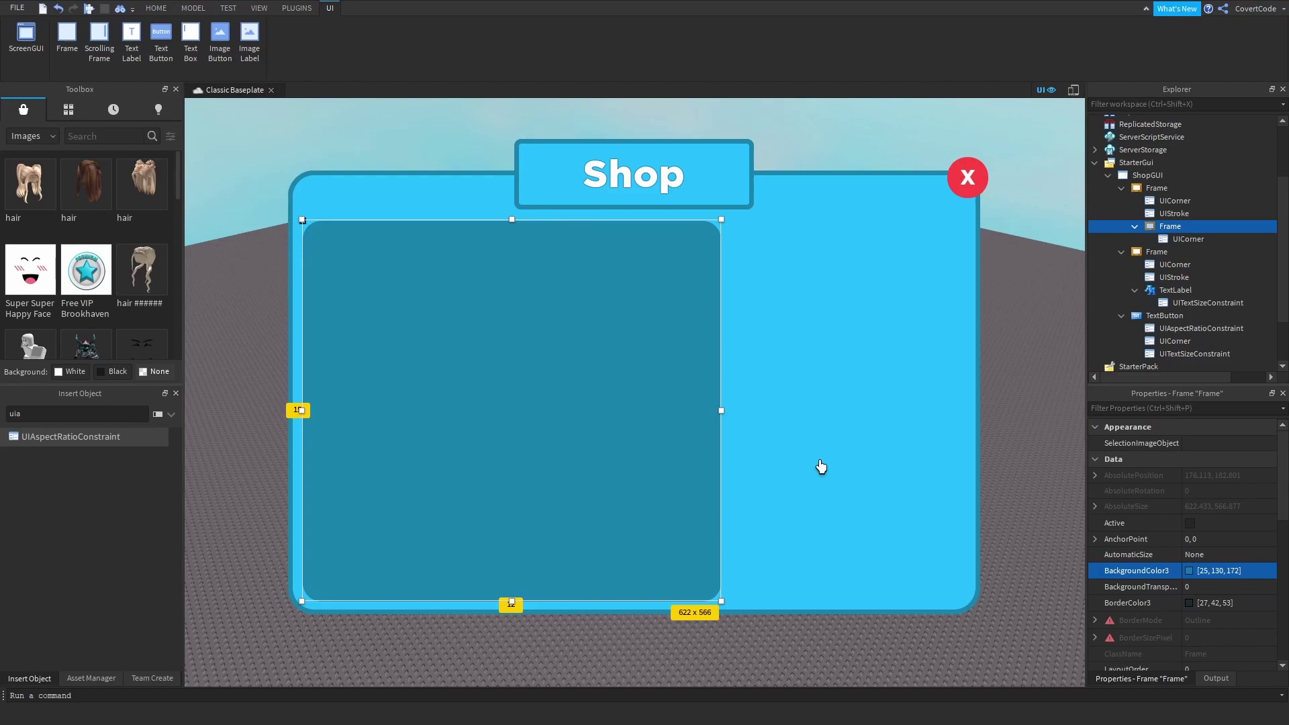
# - Paste a second inner panel into the main frame, beside the first on its right, and narrow it to about 352 by 566 pixels
pyautogui.click(1151, 191)
pyautogui.hotkey('ctrl', 'shift', 'v')
pyautogui.moveTo(595, 370); pyautogui.dragTo(831, 369)
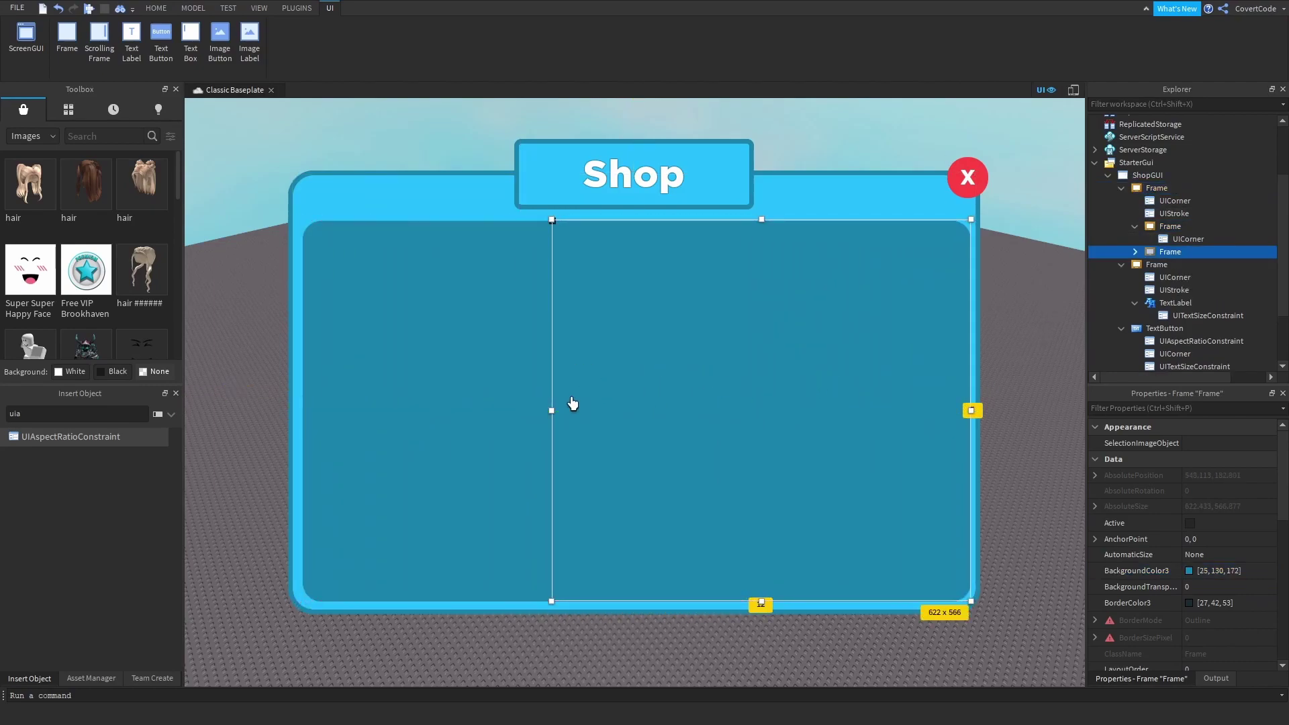
pyautogui.moveTo(552, 411); pyautogui.dragTo(817, 340)
pyautogui.moveTo(744, 409); pyautogui.dragTo(730, 409)
pyautogui.click(786, 196)
pyautogui.click(803, 149)
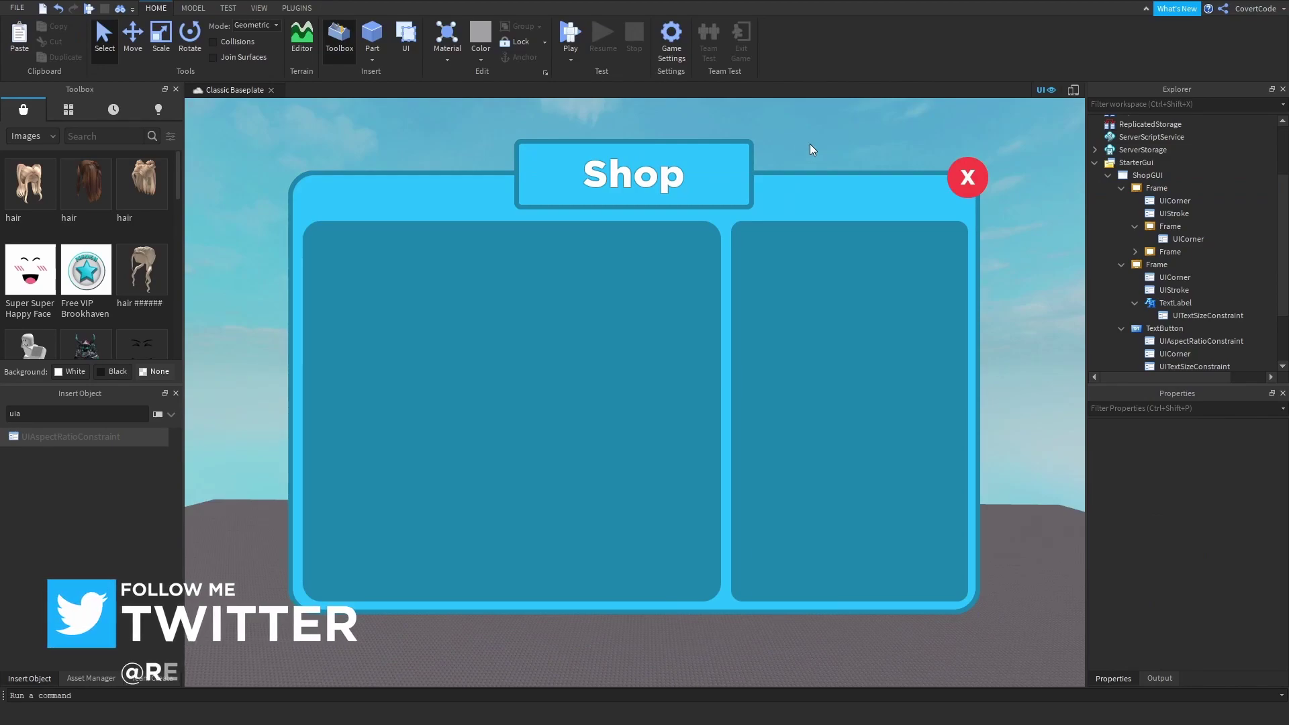
# - Rename the narrow right-hand inner frame as Details
pyautogui.click(1135, 252)
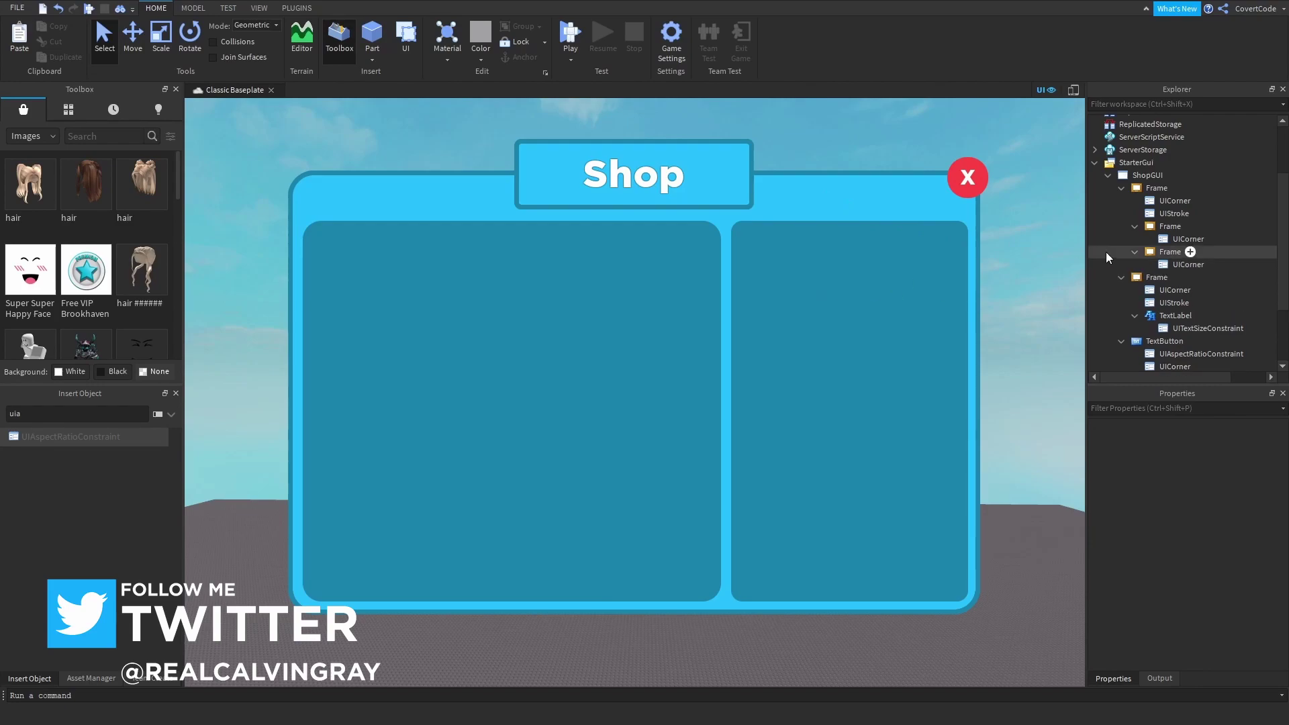
pyautogui.click(1150, 252)
pyautogui.scroll(-5, 1269, 487)
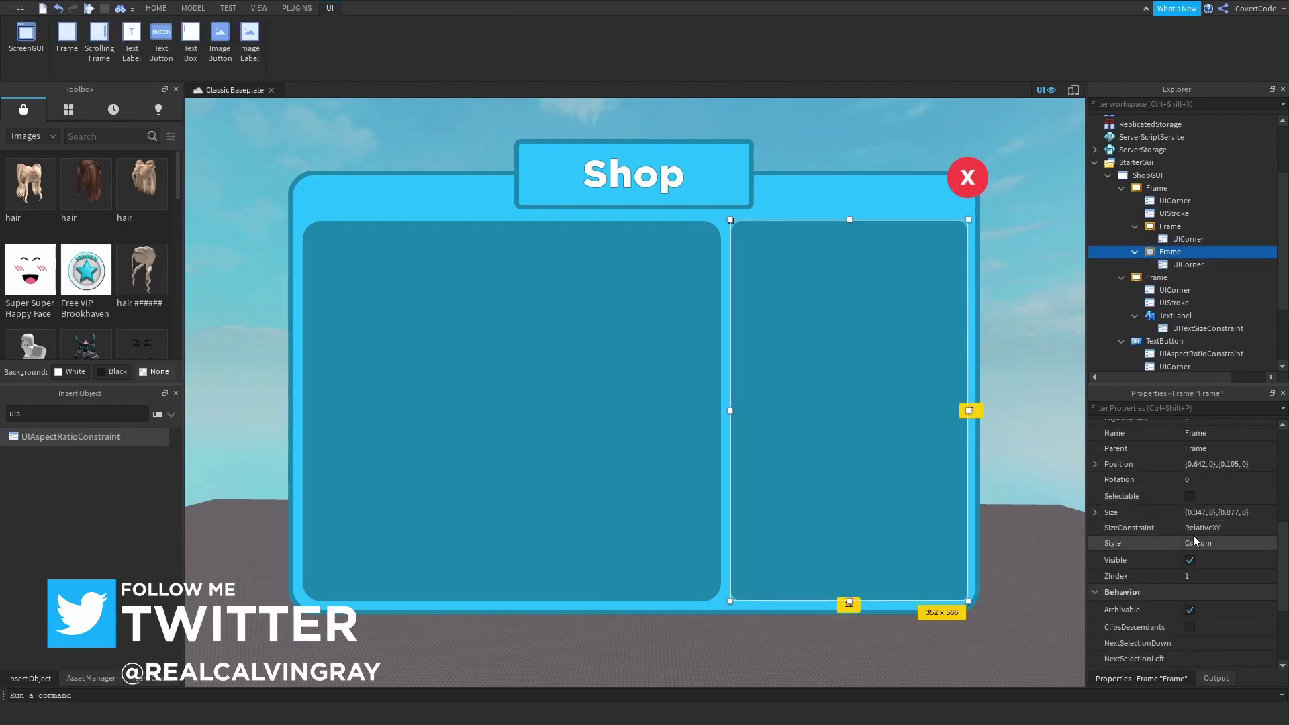
pyautogui.click(1195, 433)
pyautogui.write('Details')
pyautogui.press('Return')
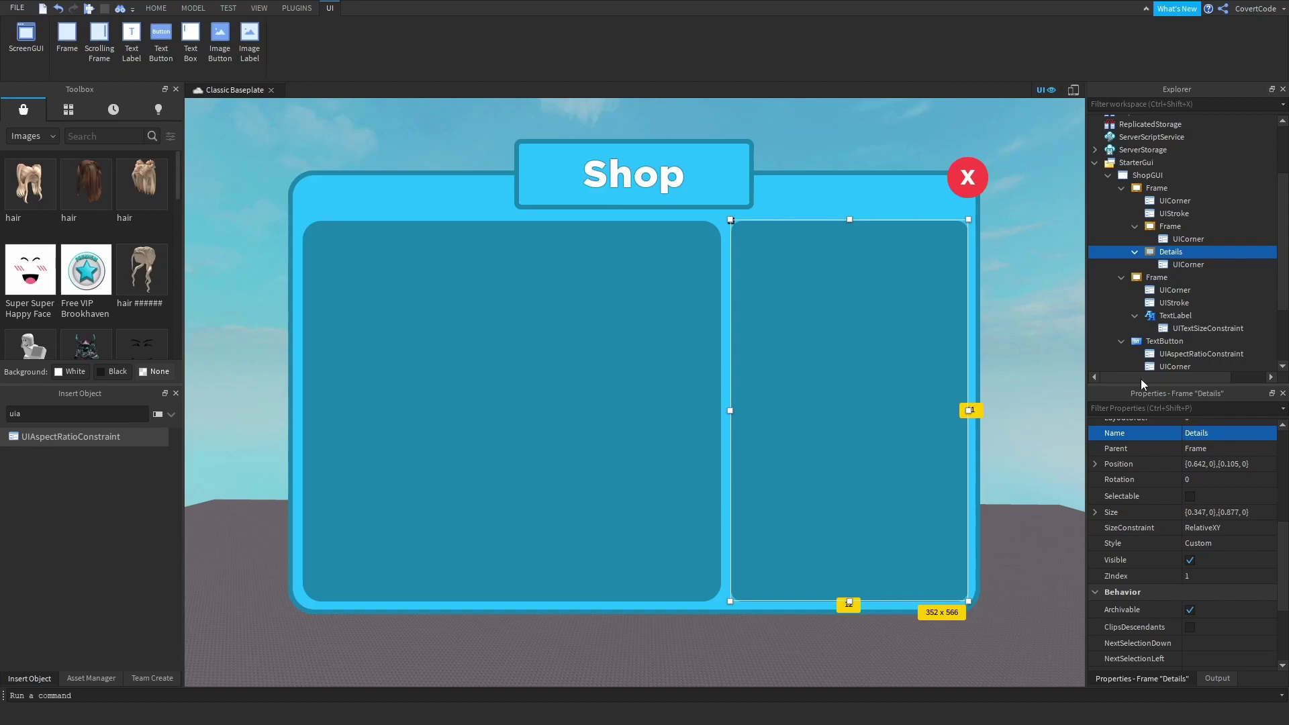
# - Rename the wide left-hand inner frame as Items
pyautogui.click(1170, 227)
pyautogui.moveTo(844, 235); pyautogui.dragTo(856, 227, button='right')
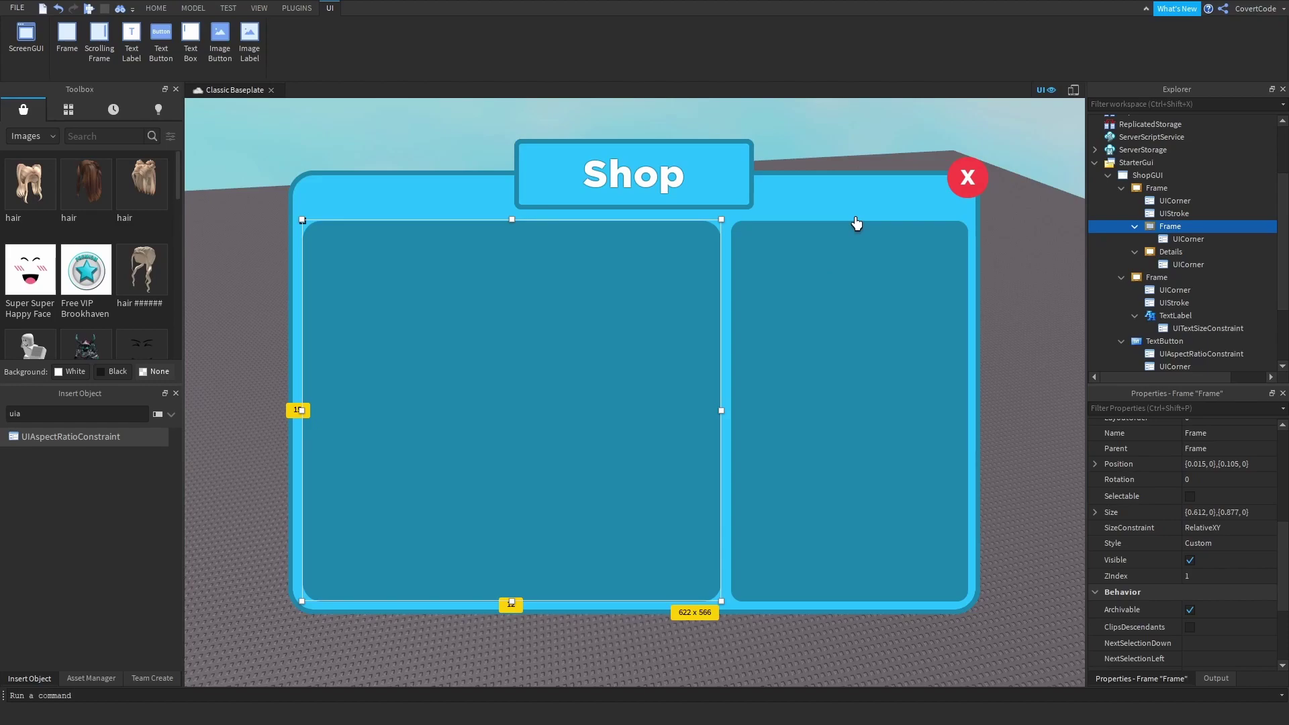
pyautogui.click(1210, 435)
pyautogui.write('Items')
pyautogui.press('Return')
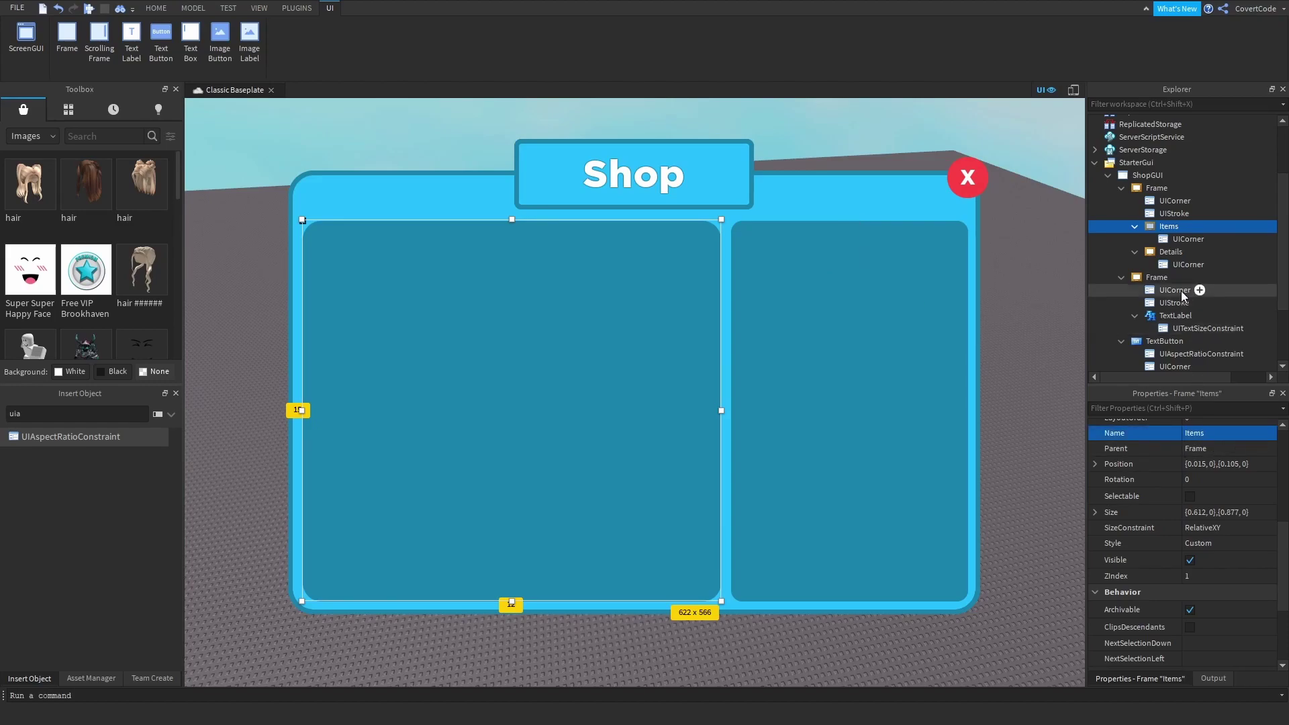
# - Paste a panel copy inside the Details frame and darken its background color to 19, 101, 134
pyautogui.click(1151, 251)
pyautogui.rightClick(1153, 252)
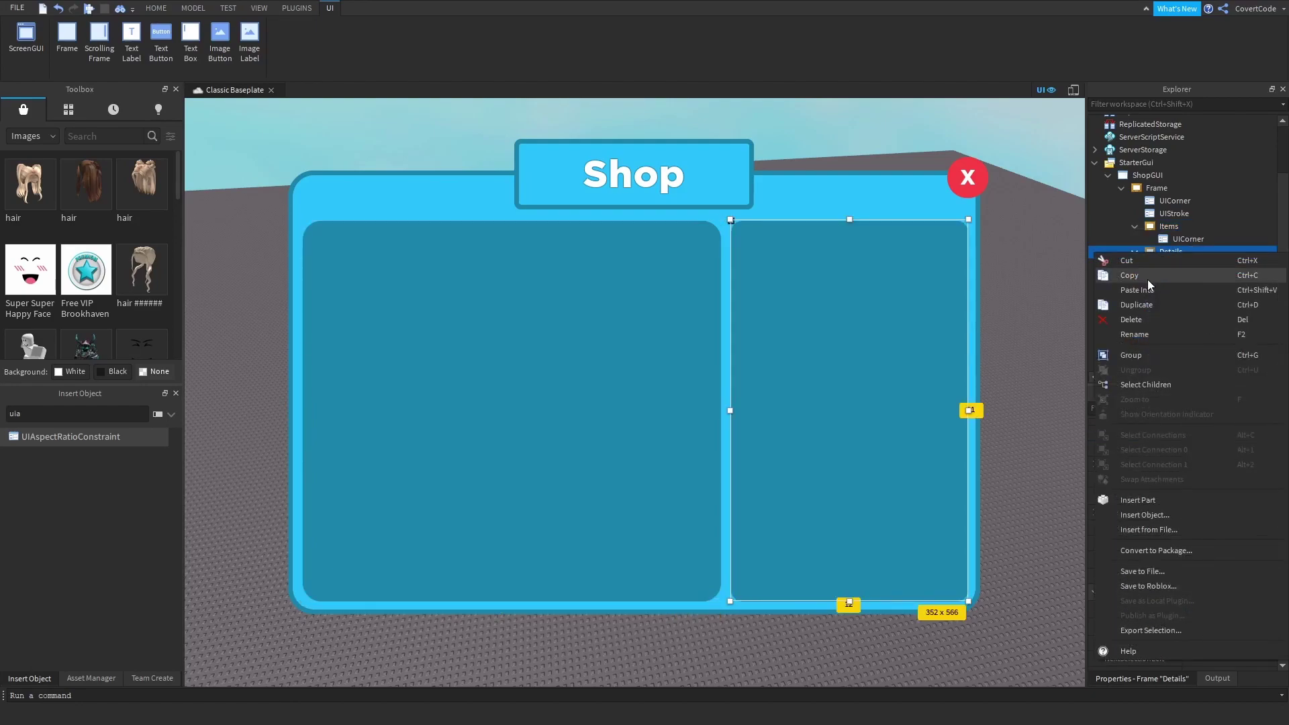
pyautogui.click(1147, 289)
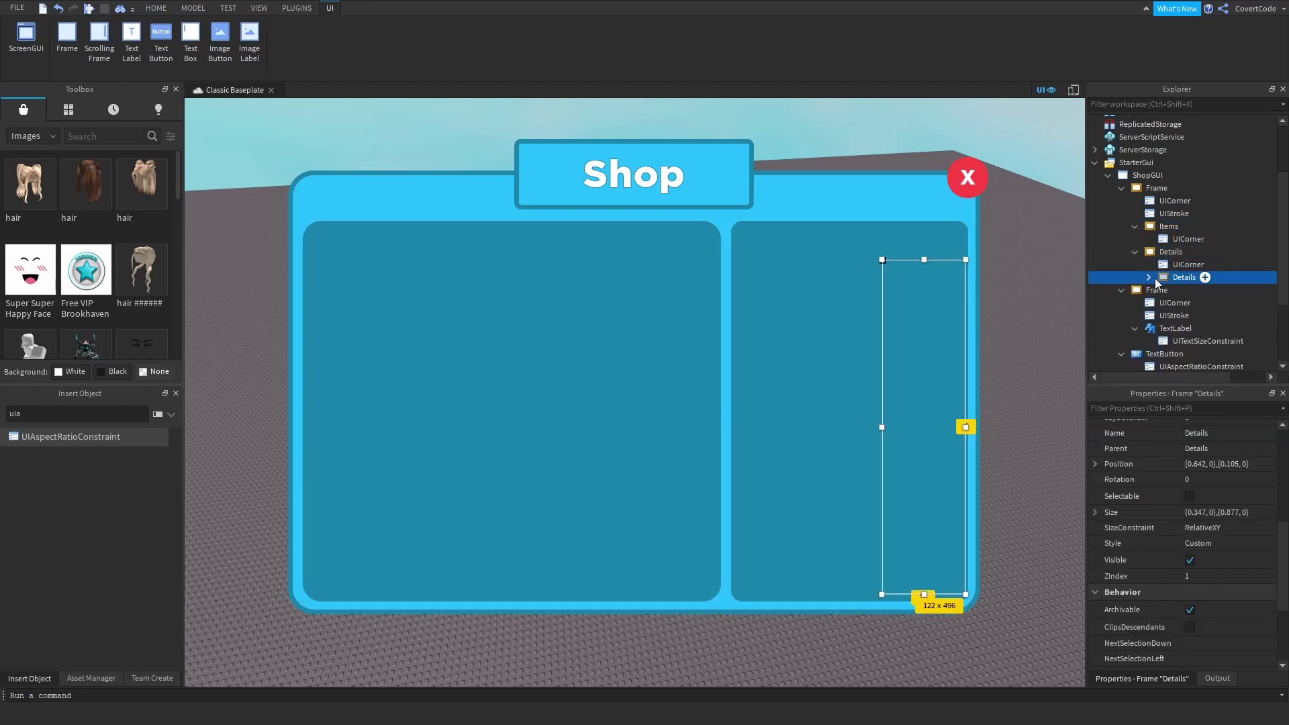
pyautogui.scroll(5, 1206, 522)
pyautogui.click(1189, 521)
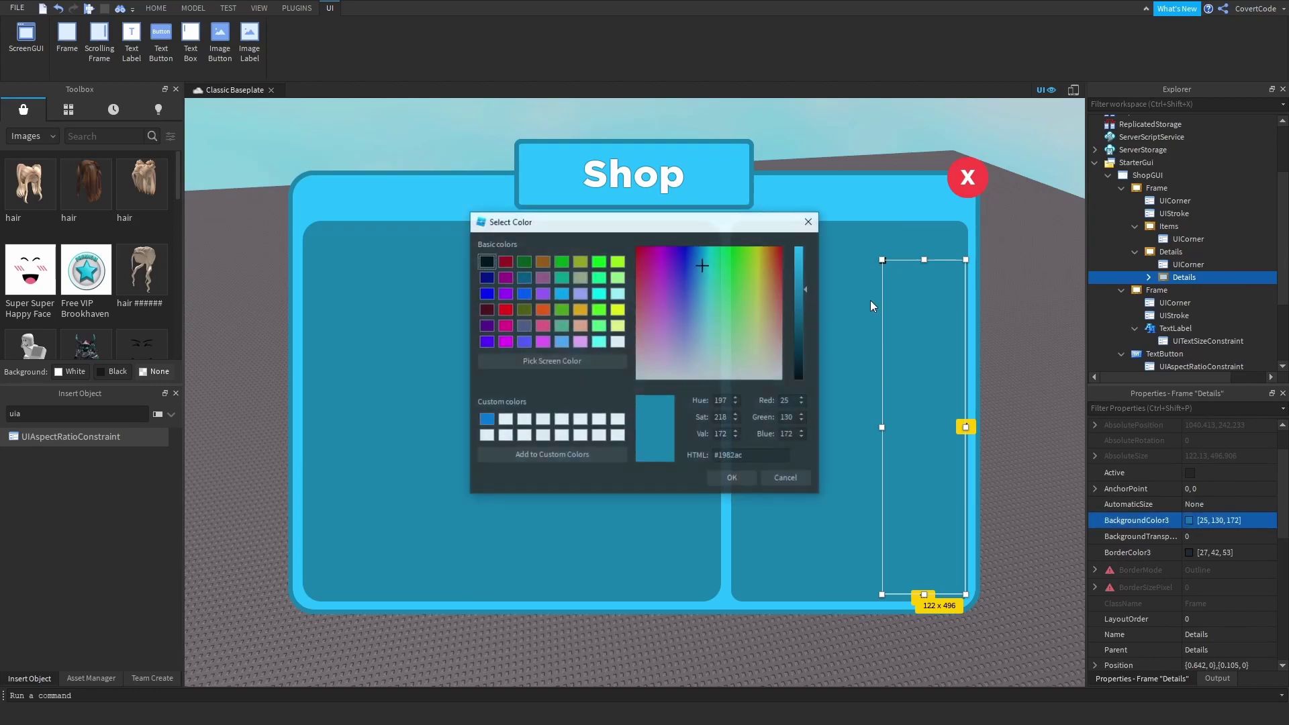
pyautogui.moveTo(811, 293); pyautogui.dragTo(794, 310)
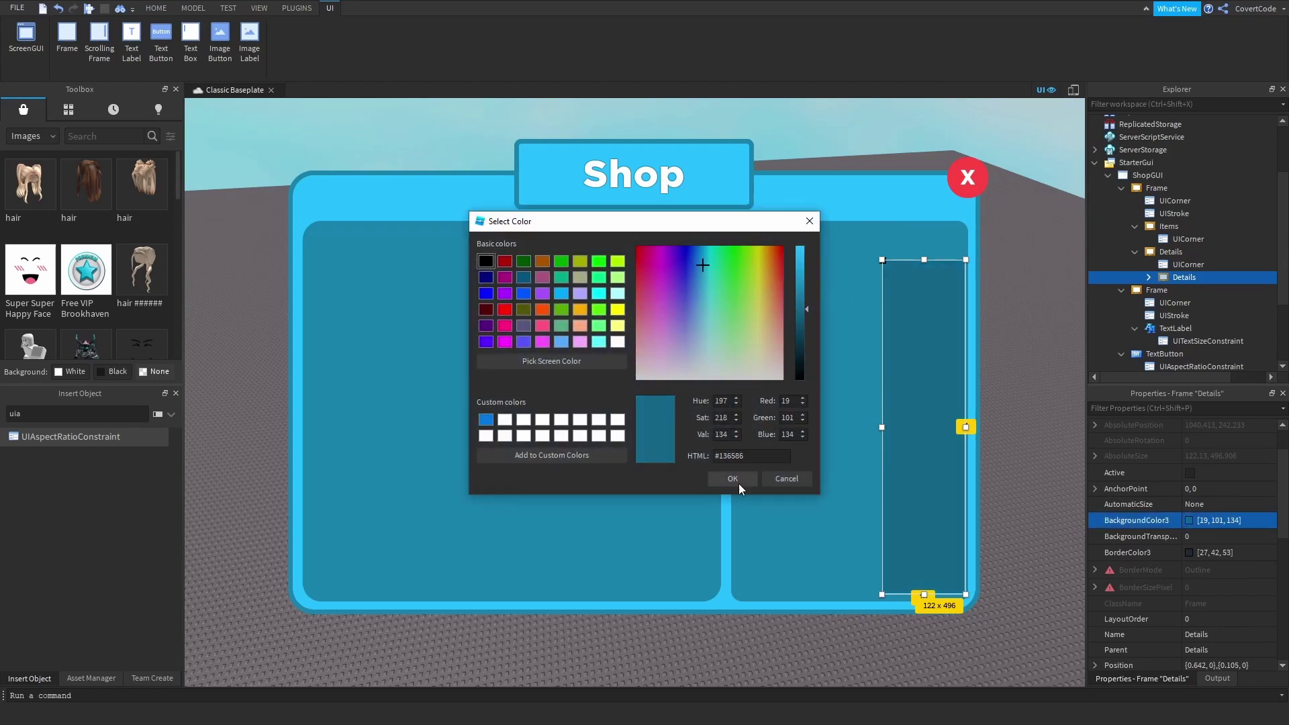
pyautogui.click(732, 479)
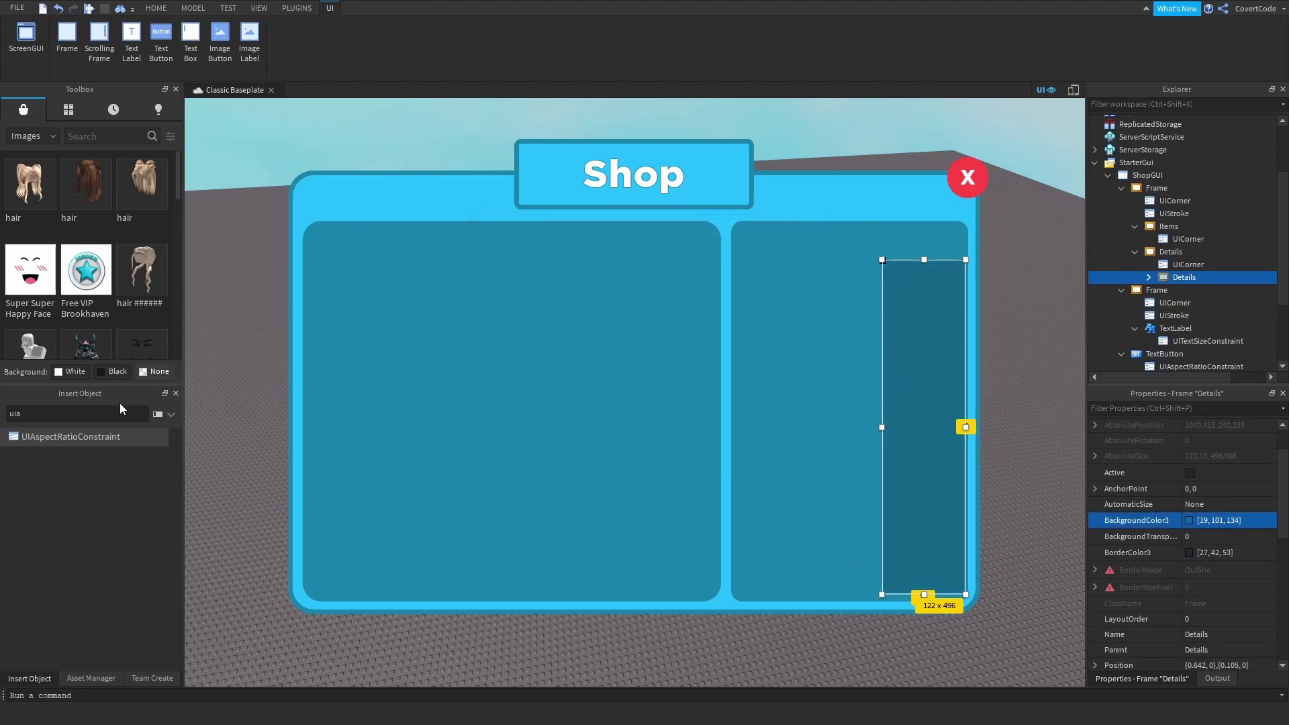
# - Add a UIAspectRatioConstraint to the dark inner frame and make it a square of about 305 pixels, centered near the top of Details
pyautogui.click(57, 437)
pyautogui.click(921, 319)
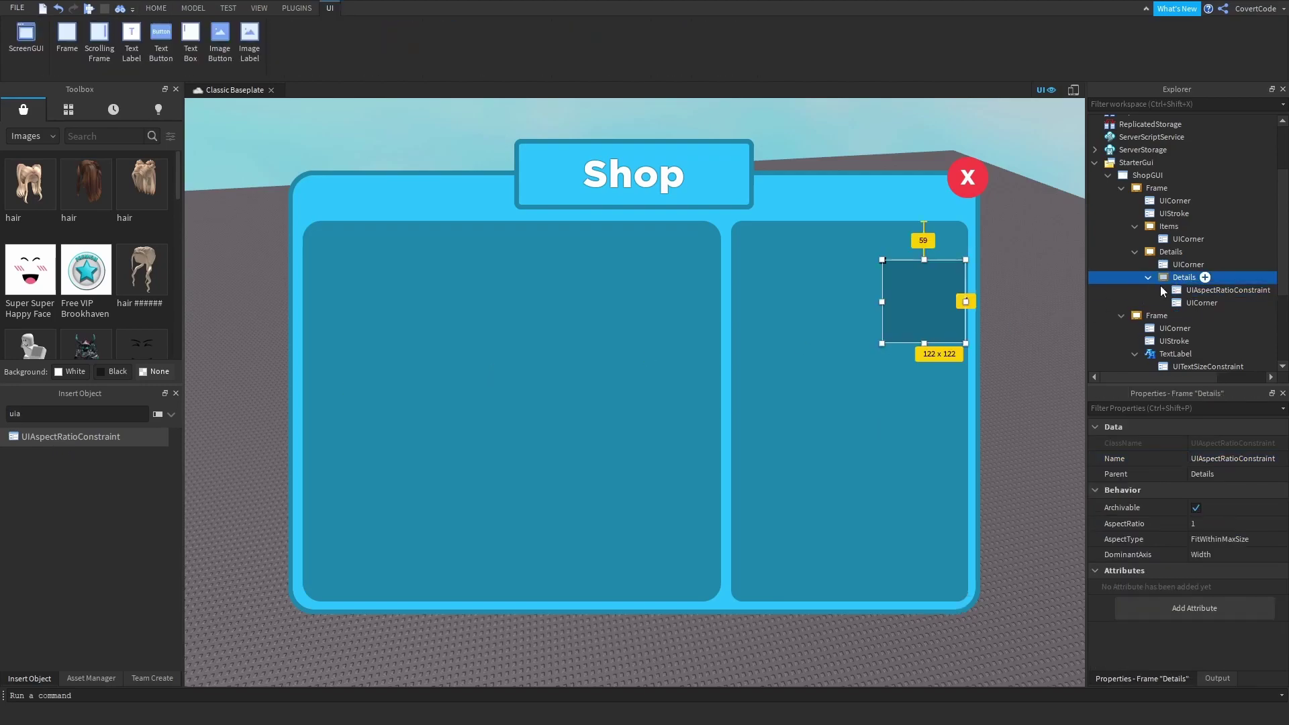
pyautogui.moveTo(920, 320); pyautogui.dragTo(945, 462)
pyautogui.moveTo(893, 404); pyautogui.dragTo(902, 399)
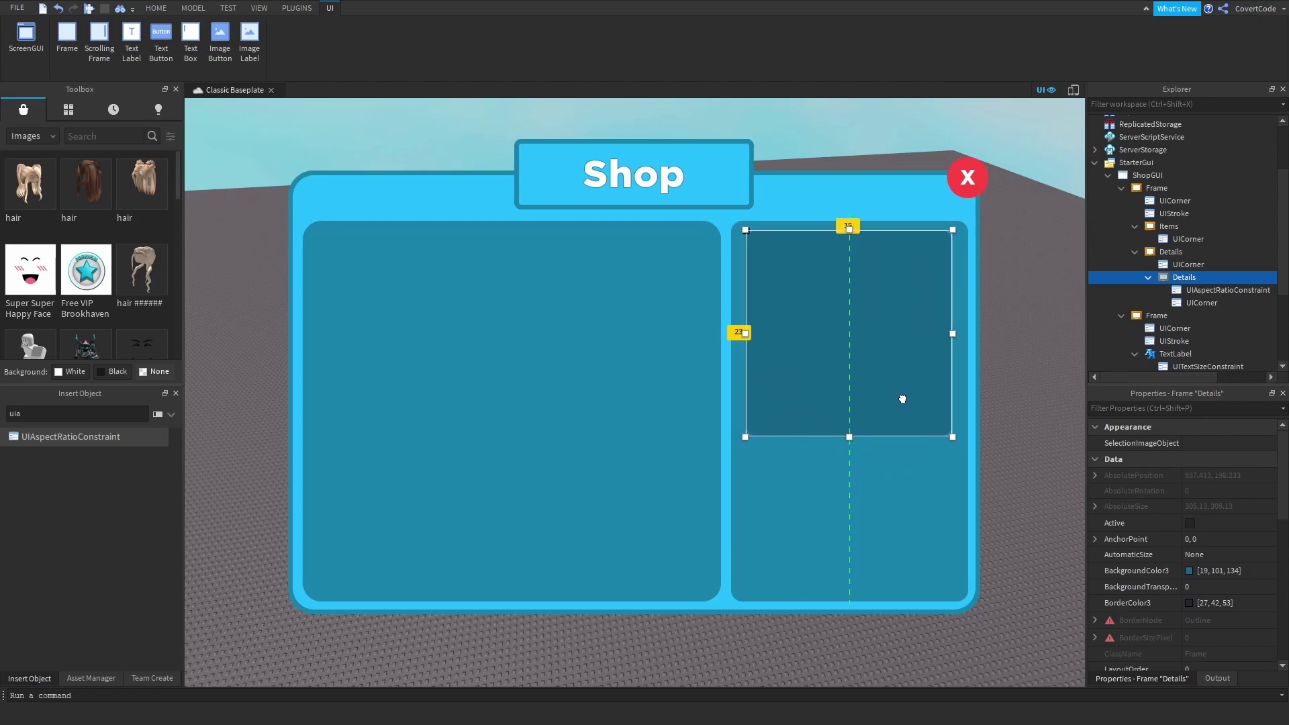
pyautogui.click(845, 210)
pyautogui.click(843, 278)
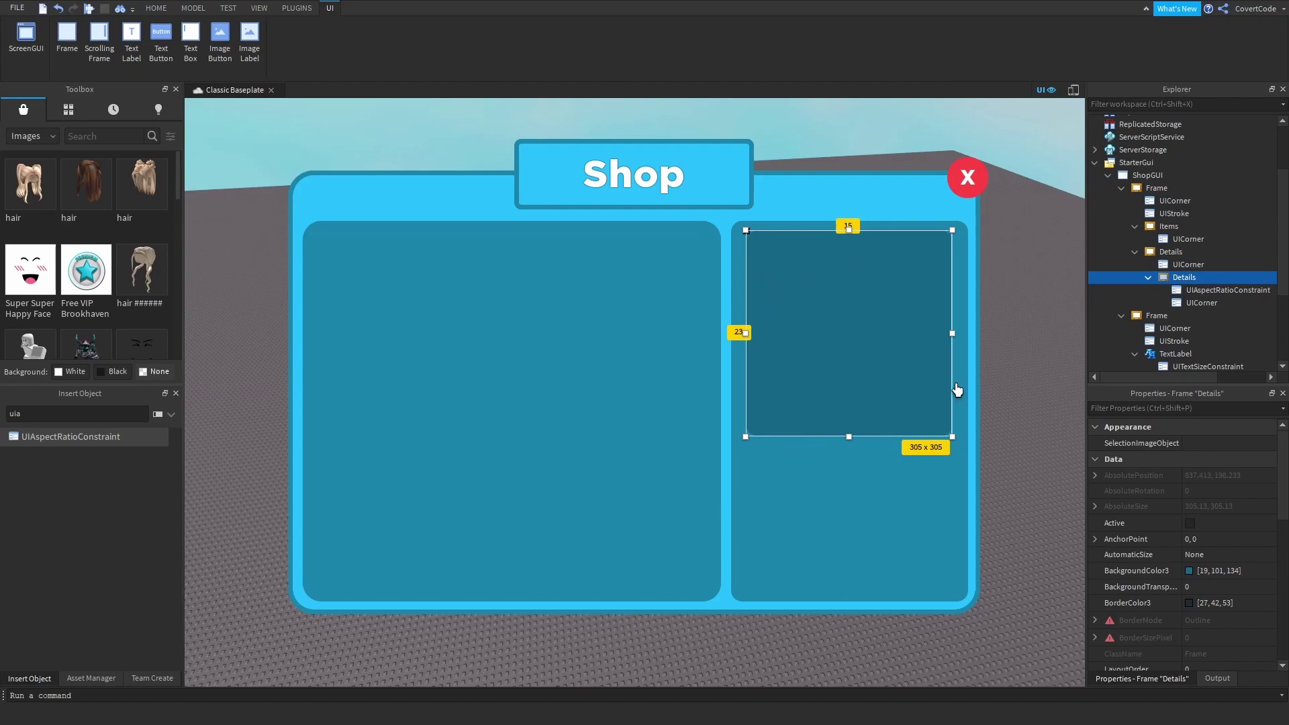
# - Copy the header's Shop TextLabel into the Details frame
pyautogui.click(615, 178)
pyautogui.click(872, 462)
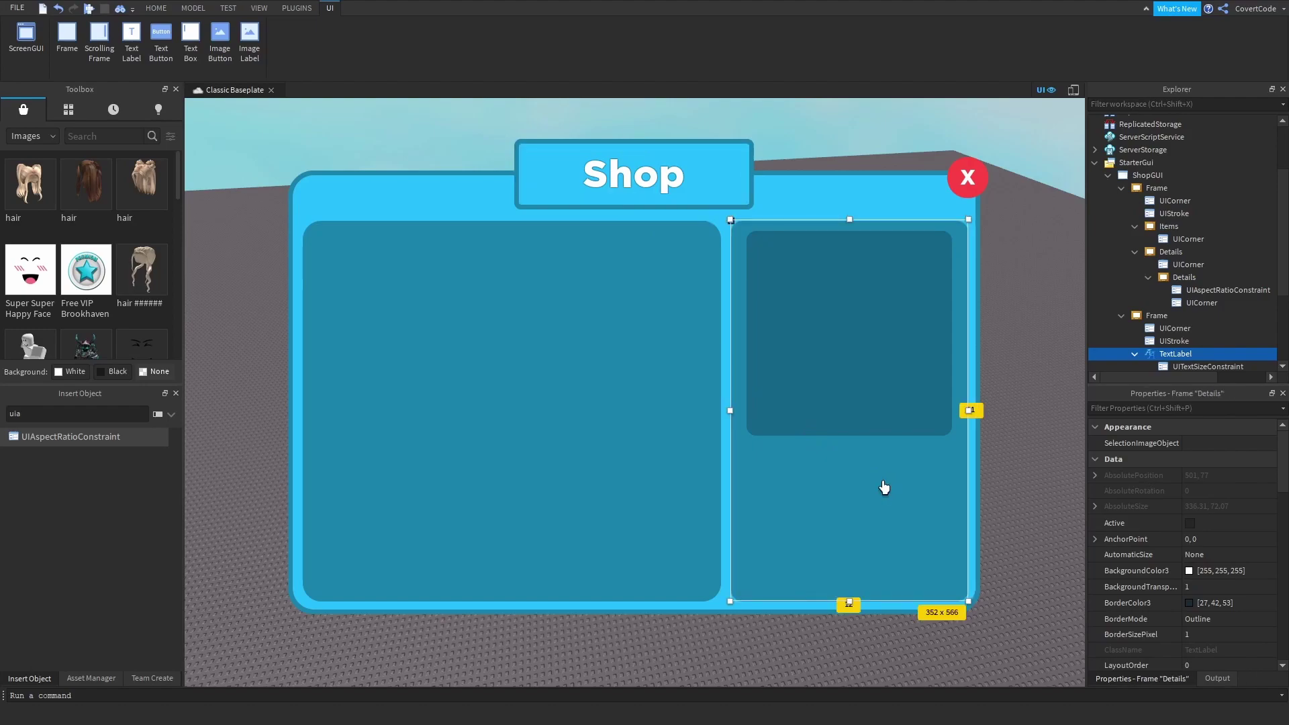
pyautogui.click(1149, 277)
pyautogui.hotkey('ctrl', 'shift', 'v')
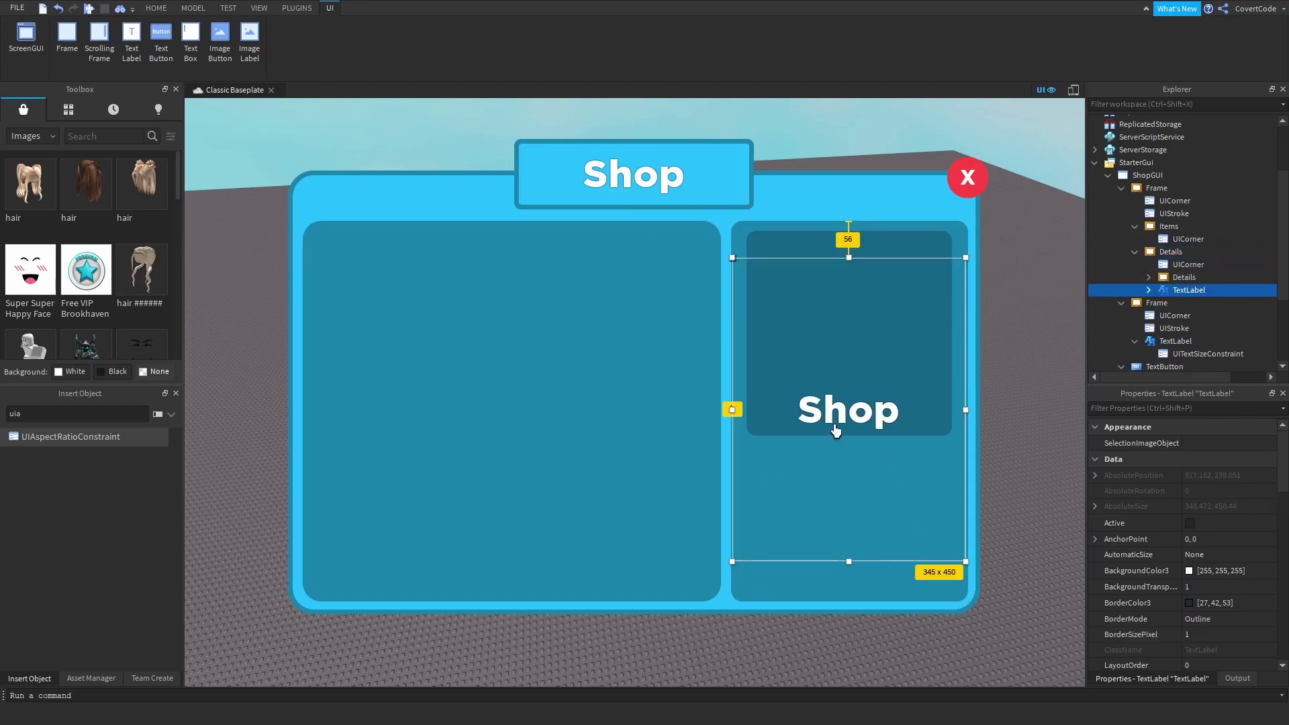
# - Rename the dark square frame inside Details as ImageContainer
pyautogui.click(1182, 277)
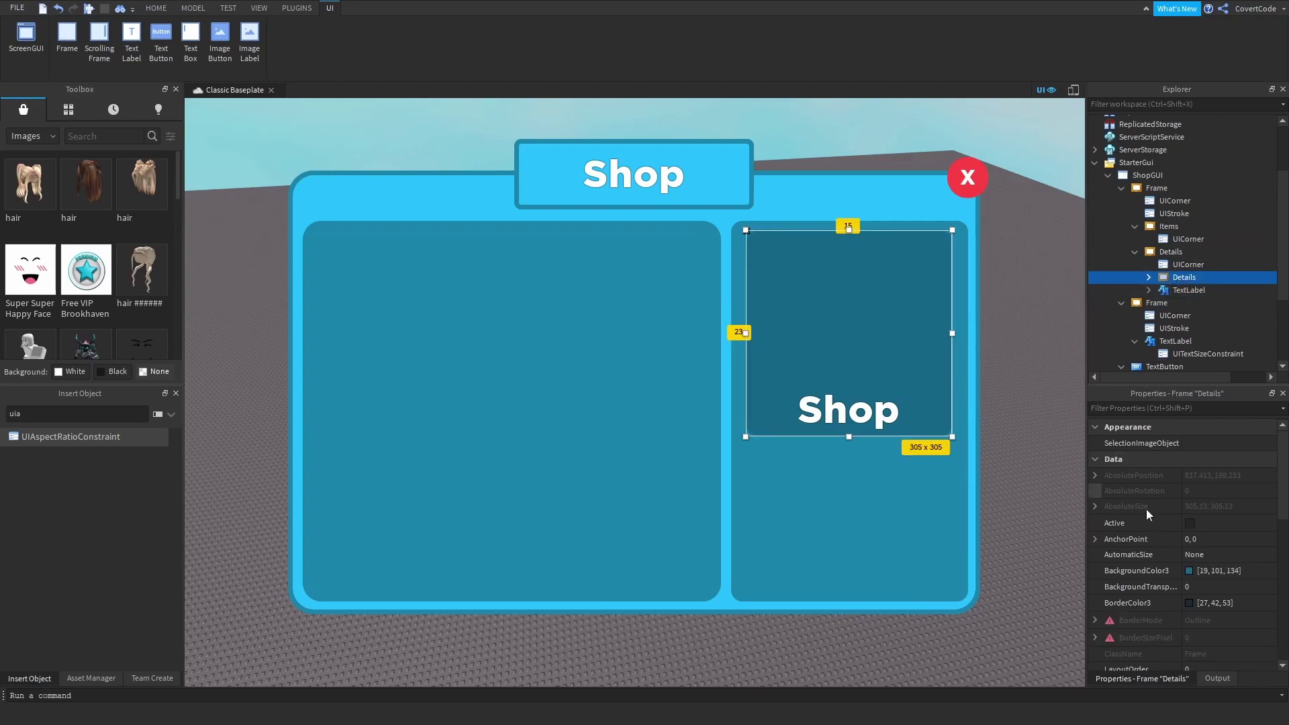
pyautogui.scroll(-4, 1146, 491)
pyautogui.click(1215, 434)
pyautogui.write('ImageContainer')
pyautogui.press('Return')
# - Resize the Details TextLabel to about 306 by 55 pixels and center it just below the ImageContainer
pyautogui.click(1189, 290)
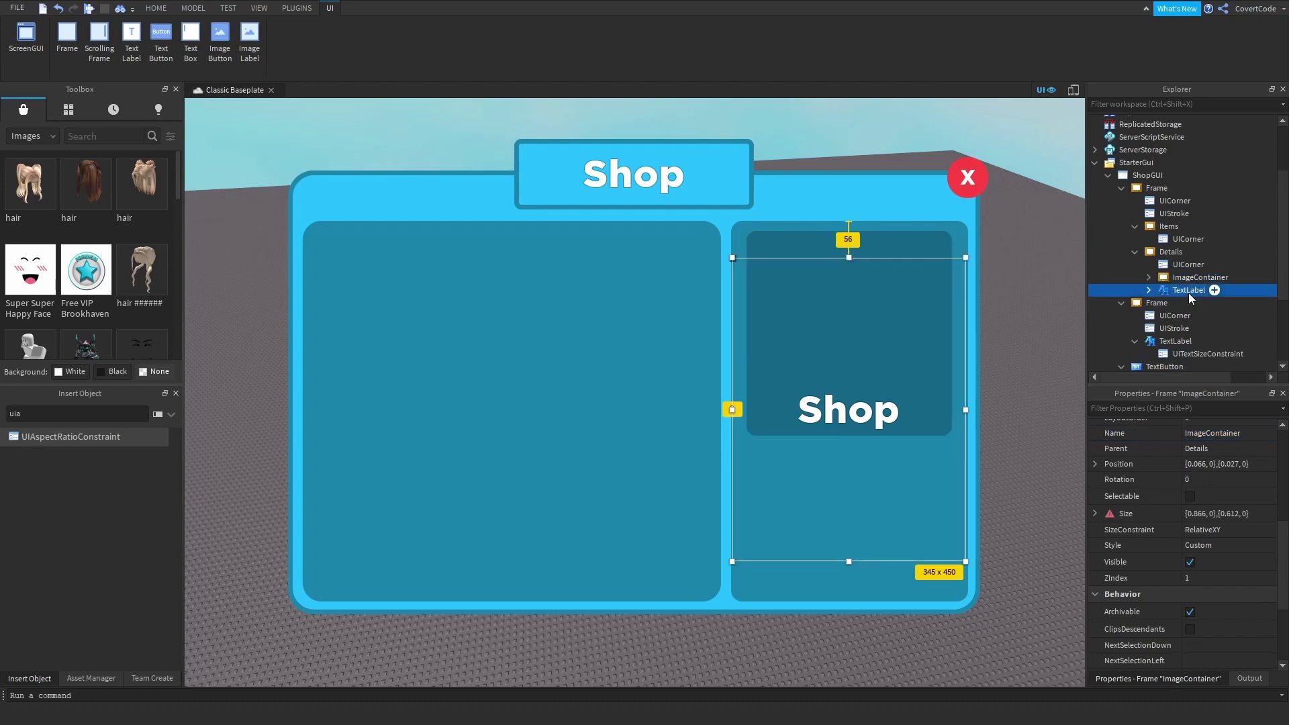
pyautogui.moveTo(850, 257); pyautogui.dragTo(845, 523)
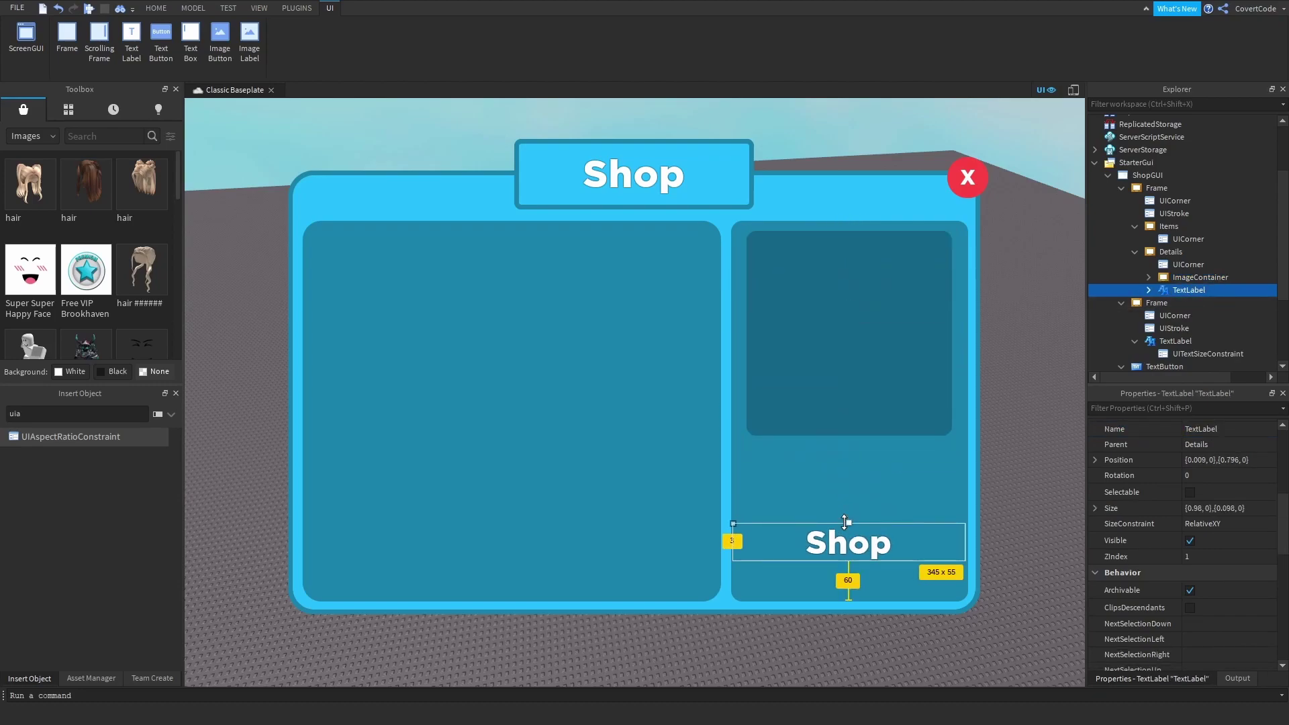
pyautogui.moveTo(964, 543); pyautogui.dragTo(940, 542)
pyautogui.moveTo(825, 541); pyautogui.dragTo(837, 465)
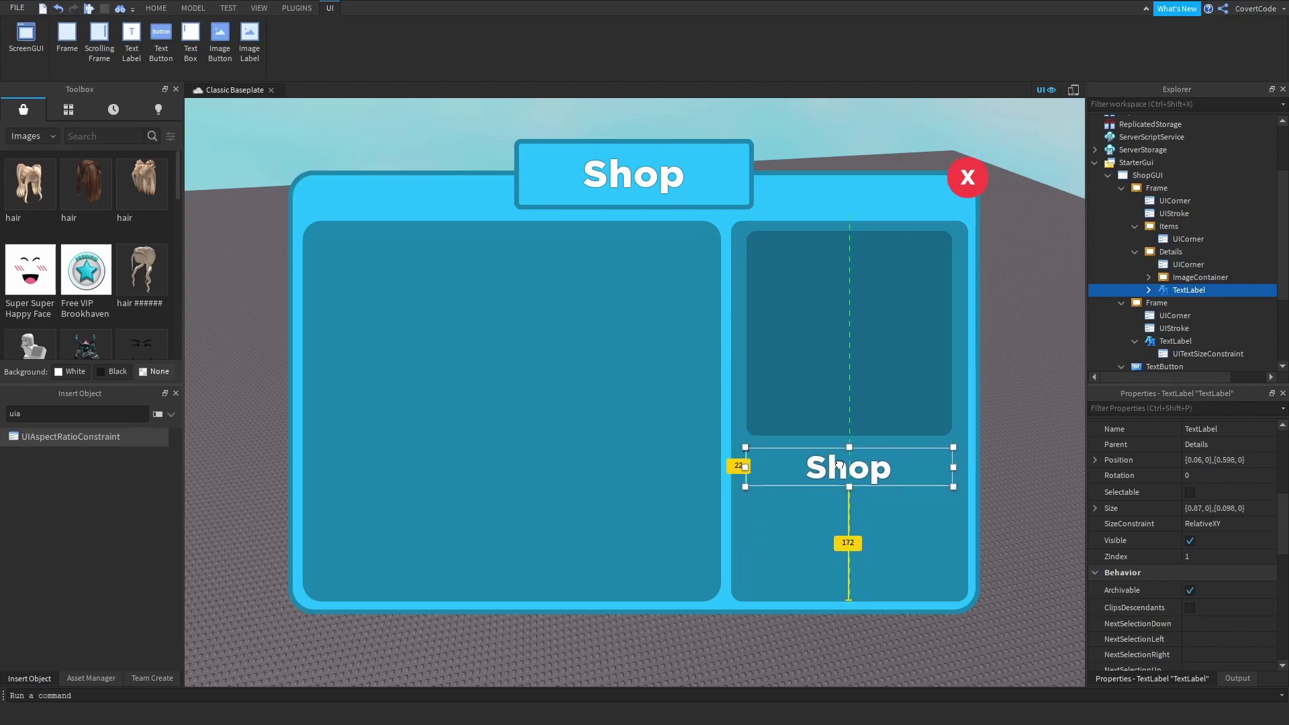
# - Change the Details label's text to ITEM_NAME
pyautogui.doubleClick(877, 478)
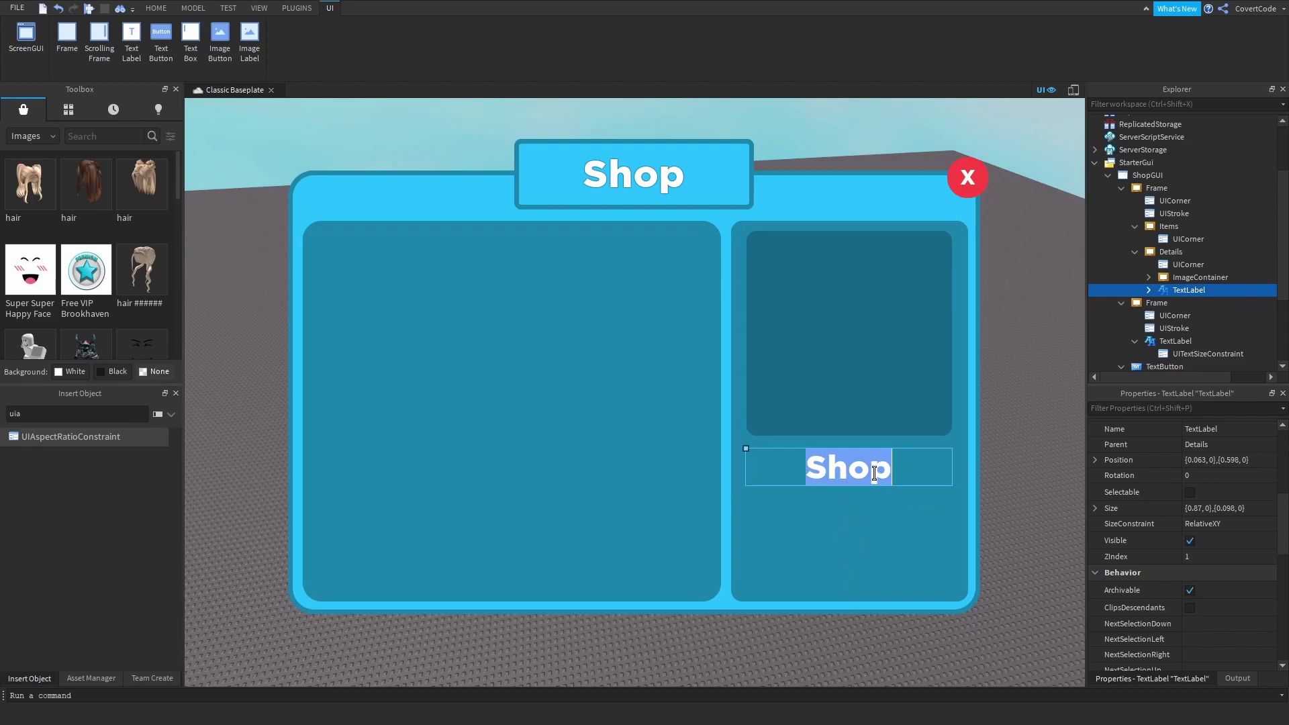
pyautogui.press('BackSpace')
pyautogui.write('ITEM_NAME')
pyautogui.press('Return')
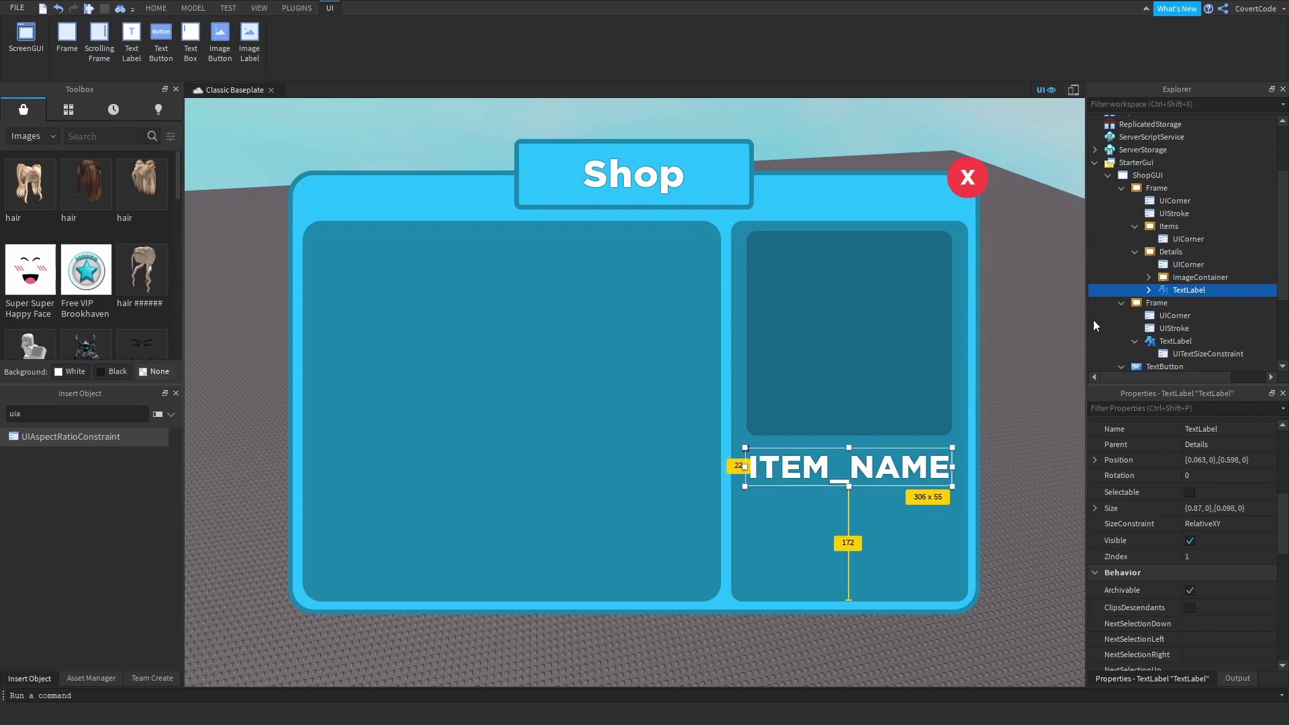
# - Set the maximum text size of the ITEM_NAME label's UITextSizeConstraint to 35
pyautogui.click(1149, 290)
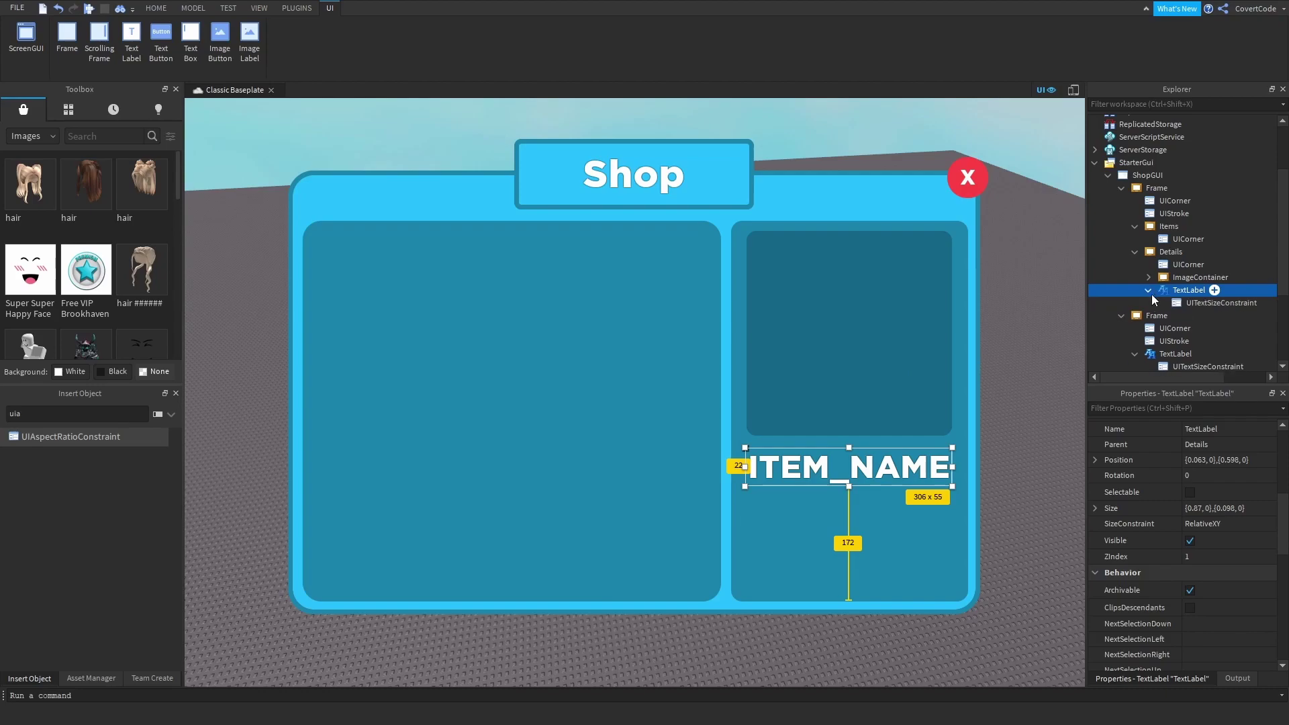
pyautogui.click(1153, 305)
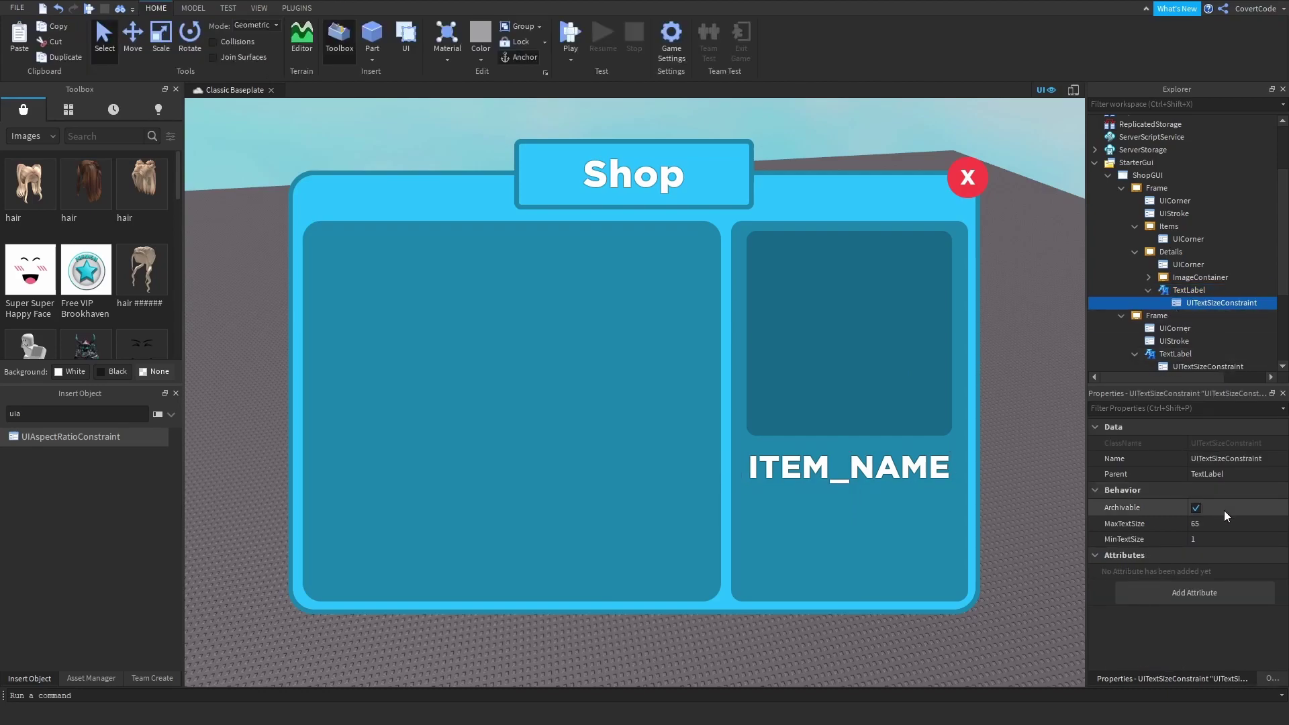
pyautogui.click(1209, 525)
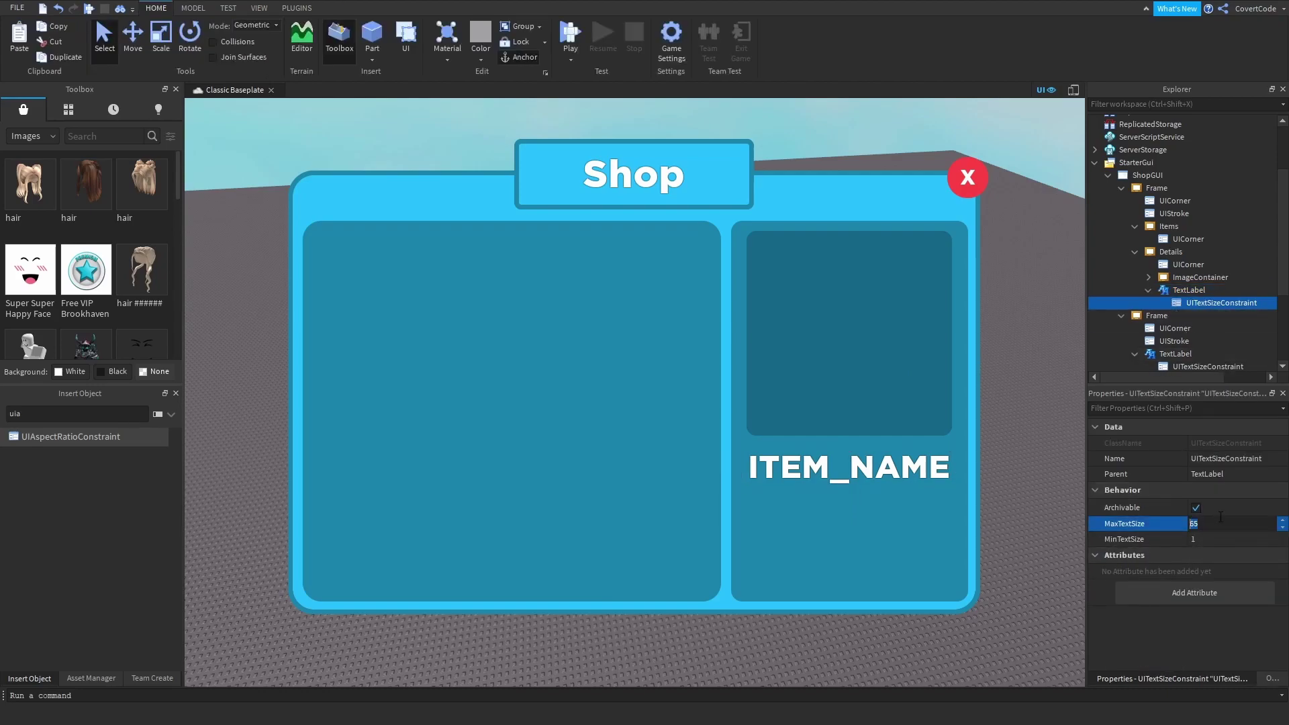
pyautogui.write('35')
pyautogui.press('Return')
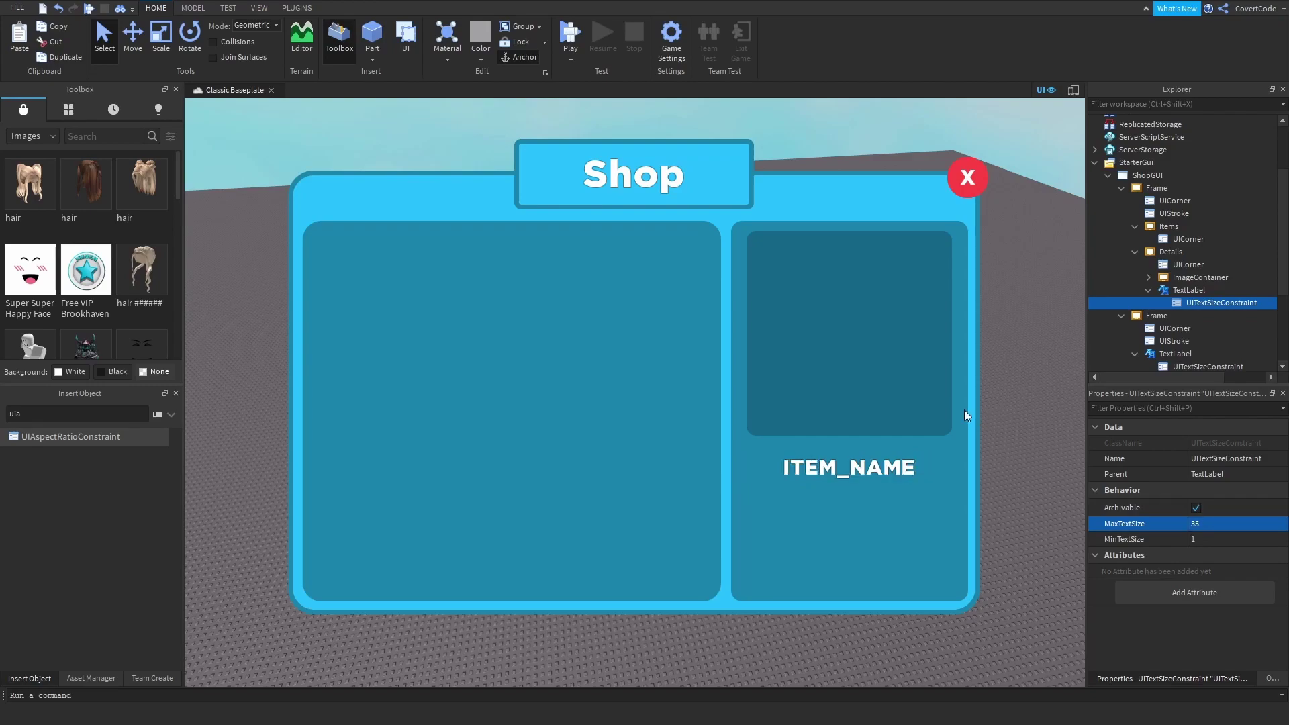
# - Rename the round red X button as Exit
pyautogui.click(1171, 252)
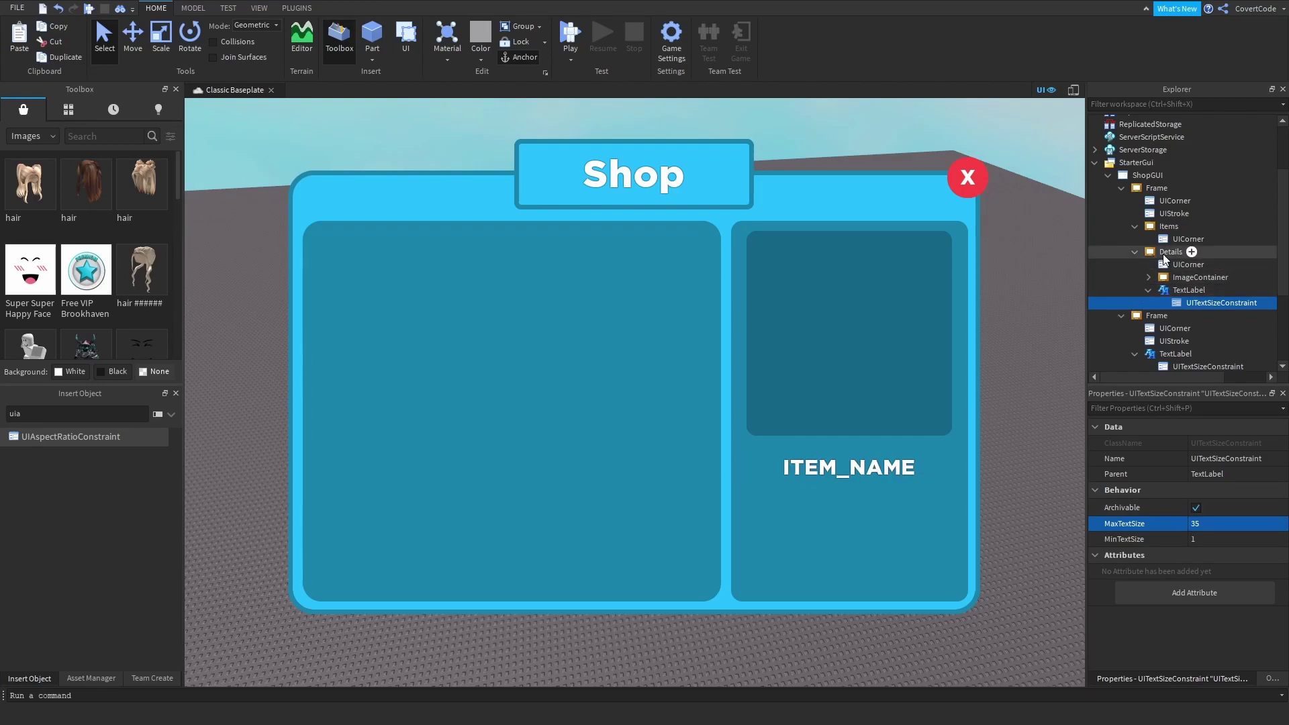
pyautogui.click(960, 183)
pyautogui.scroll(-3, 1112, 275)
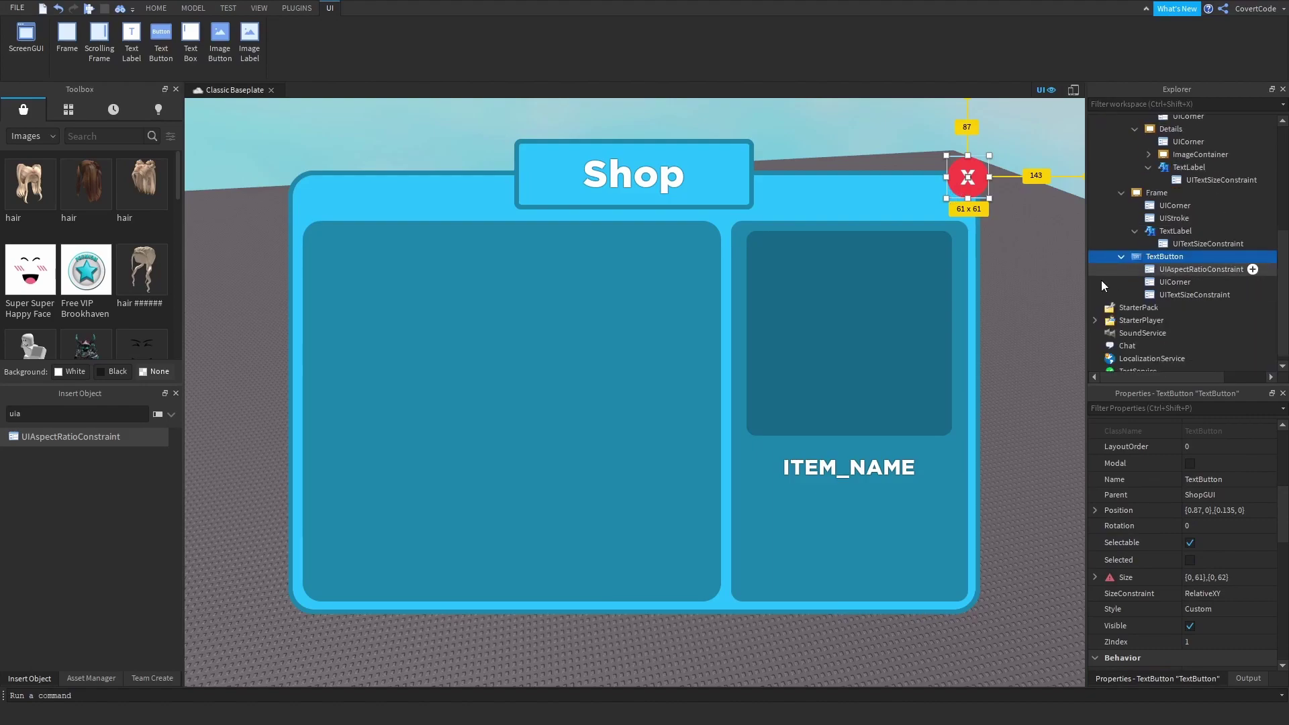
pyautogui.click(1207, 479)
pyautogui.write('Exit')
pyautogui.press('Return')
# - Paste a copy of the round X button into the Details frame and place it in the empty area below the item name
pyautogui.click(916, 540)
pyautogui.scroll(3, 1178, 184)
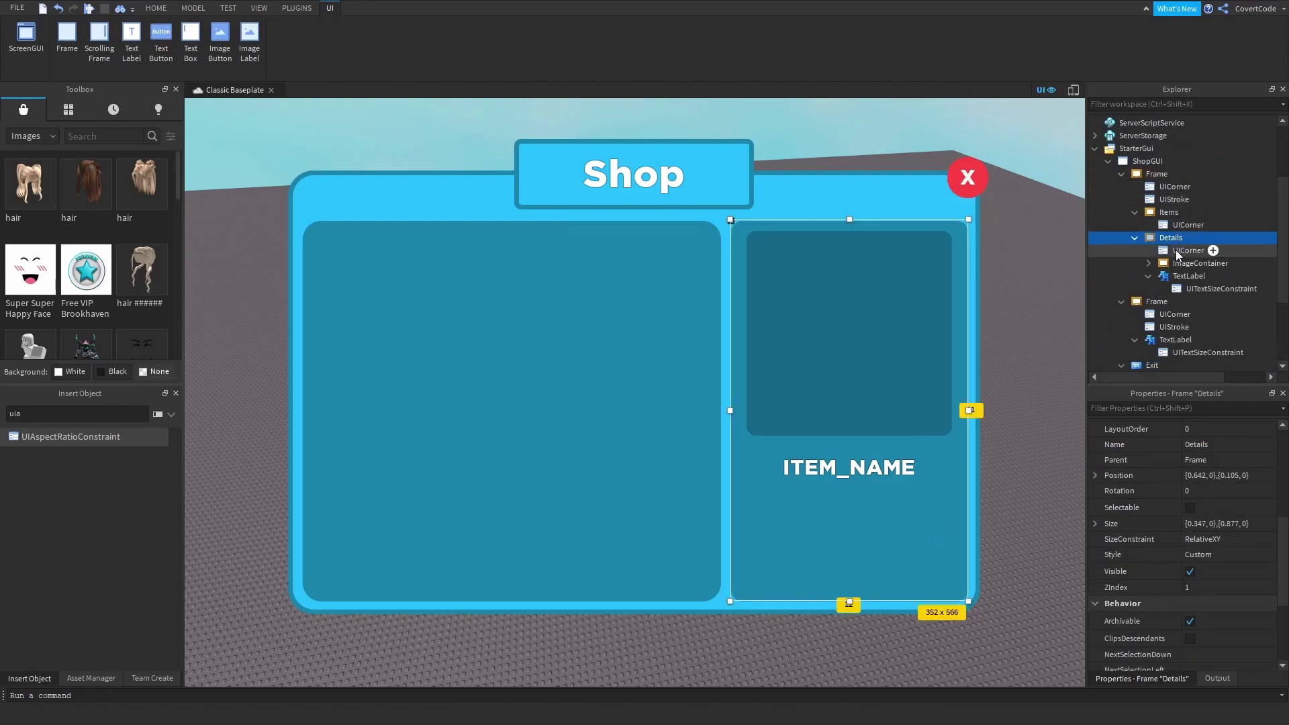
pyautogui.hotkey('ctrl', 'shift', 'v')
pyautogui.moveTo(928, 287); pyautogui.dragTo(788, 568)
# - Remove the UIAspectRatioConstraint from the copied button in Details and reduce the scale of its UICorner radius
pyautogui.click(1148, 276)
pyautogui.click(1192, 290)
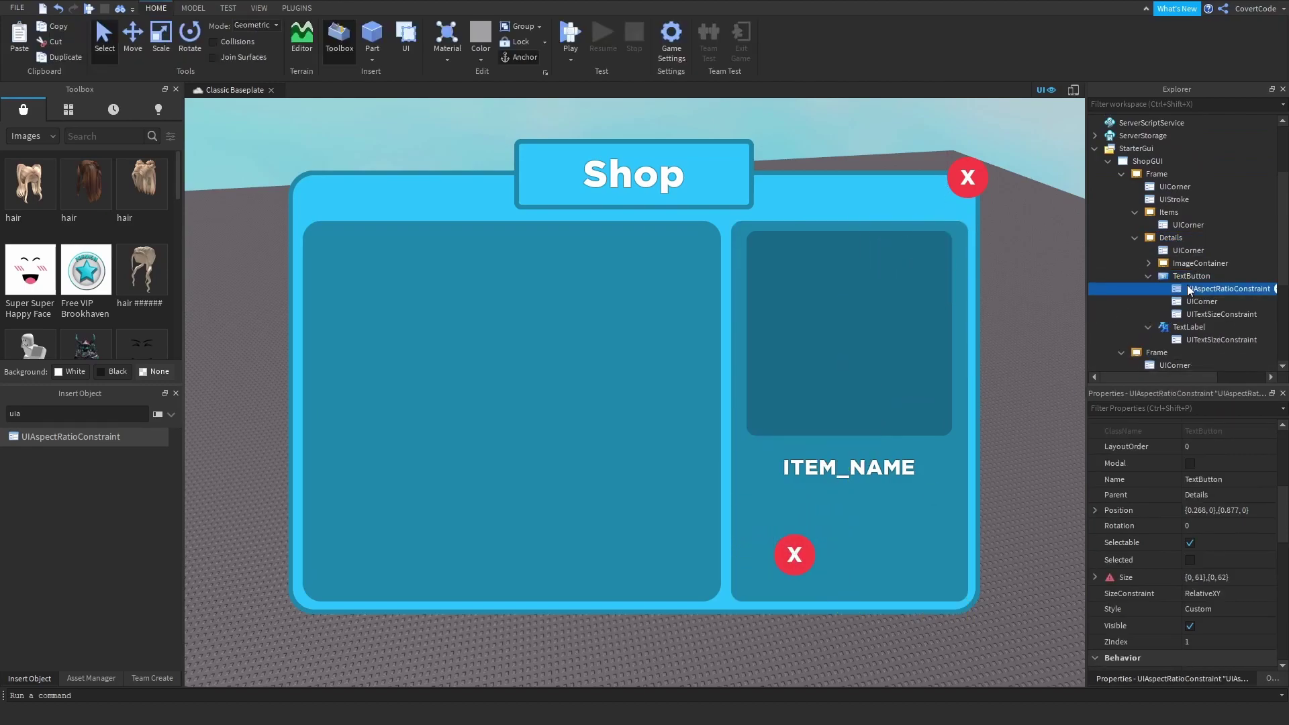
pyautogui.rightClick(1207, 290)
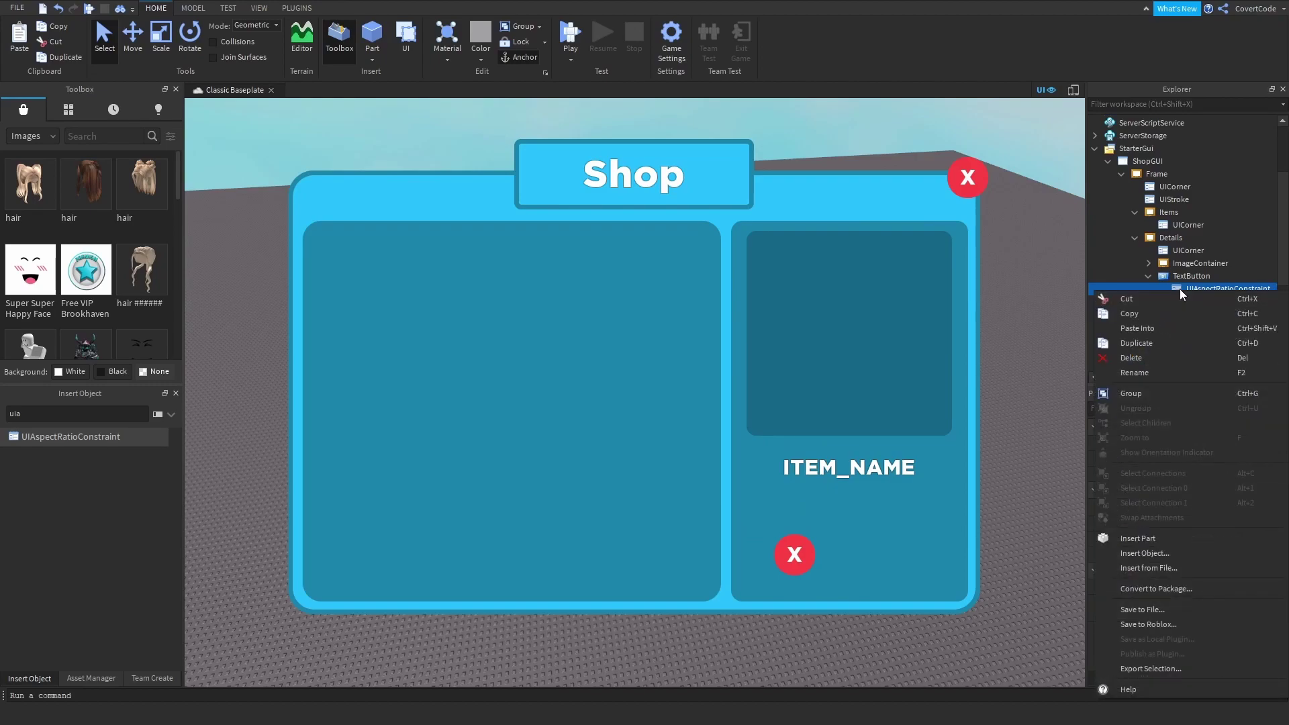
pyautogui.click(1180, 299)
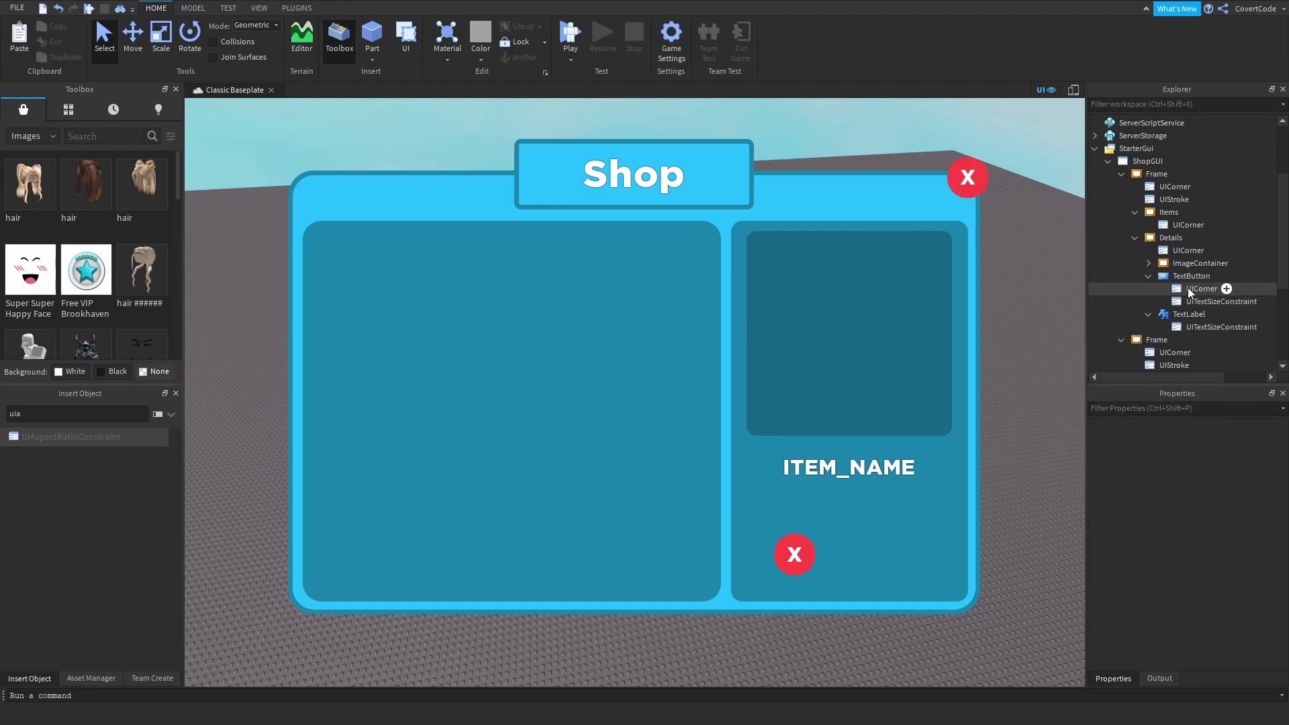
pyautogui.click(1173, 291)
pyautogui.click(1095, 443)
pyautogui.click(1223, 459)
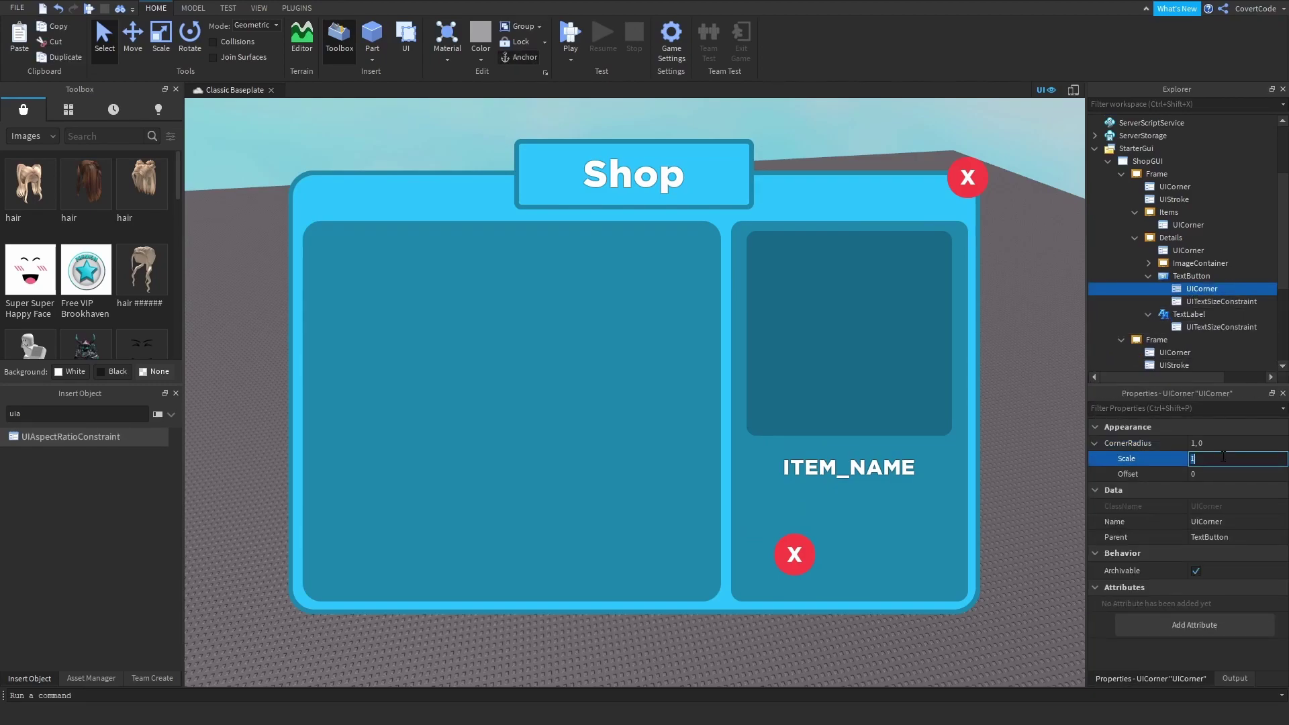
# - Stretch the copied button to about 260 by 71 pixels and center it near the bottom edge of the Details frame
pyautogui.click(1191, 276)
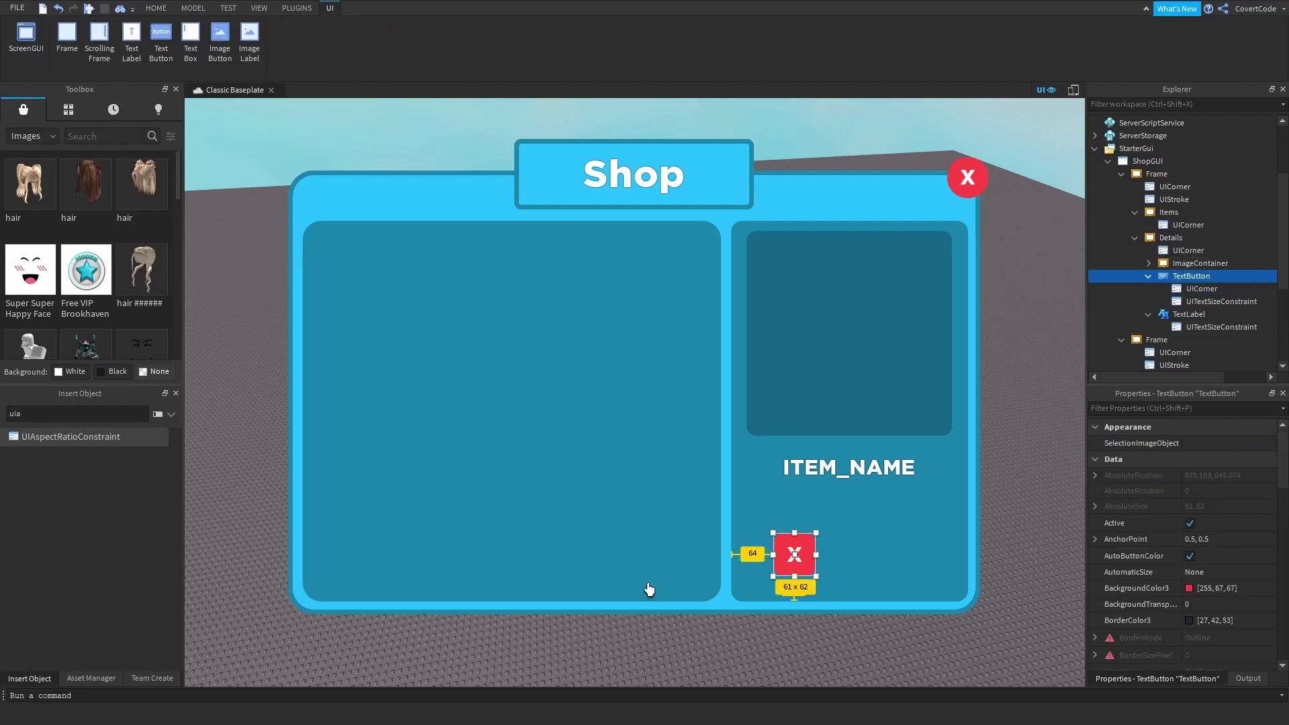
pyautogui.moveTo(814, 577); pyautogui.dragTo(931, 566)
pyautogui.moveTo(844, 531); pyautogui.dragTo(872, 563)
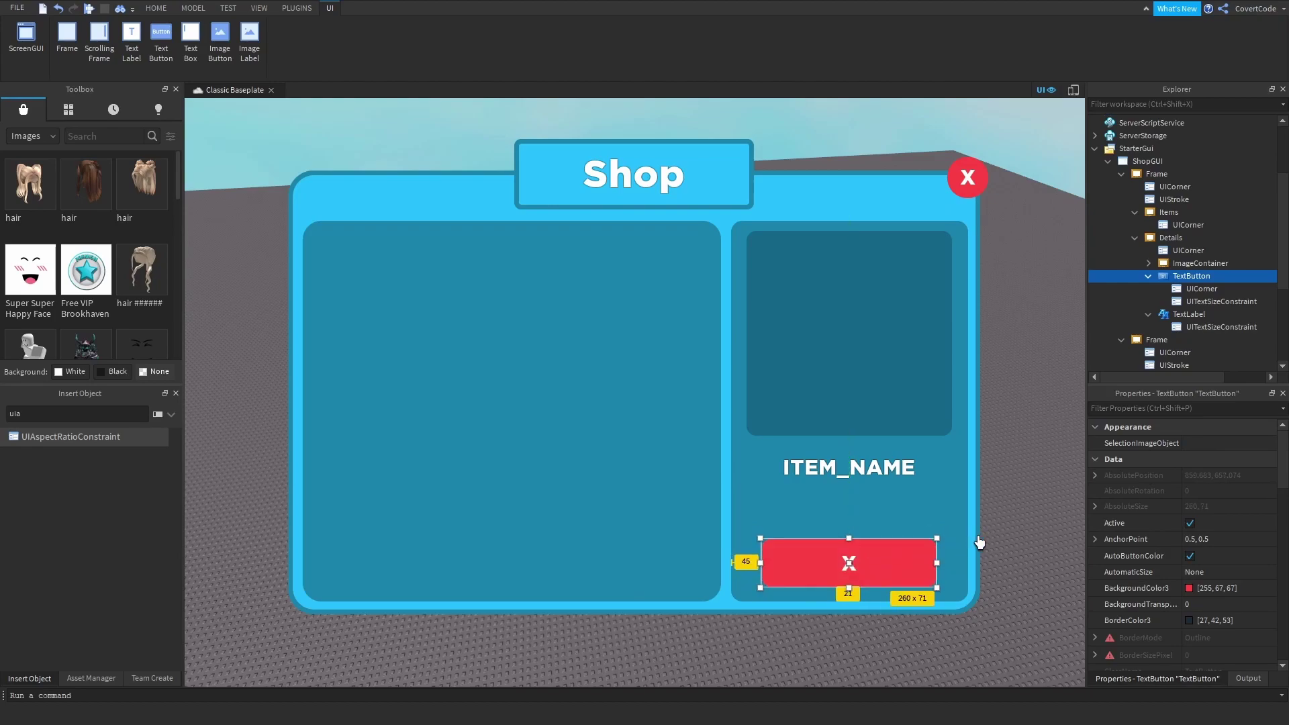
# - Change the text of the wide red button in Details to BUY
pyautogui.moveTo(910, 462); pyautogui.dragTo(912, 464, button='right')
pyautogui.scroll(-10, 1162, 501)
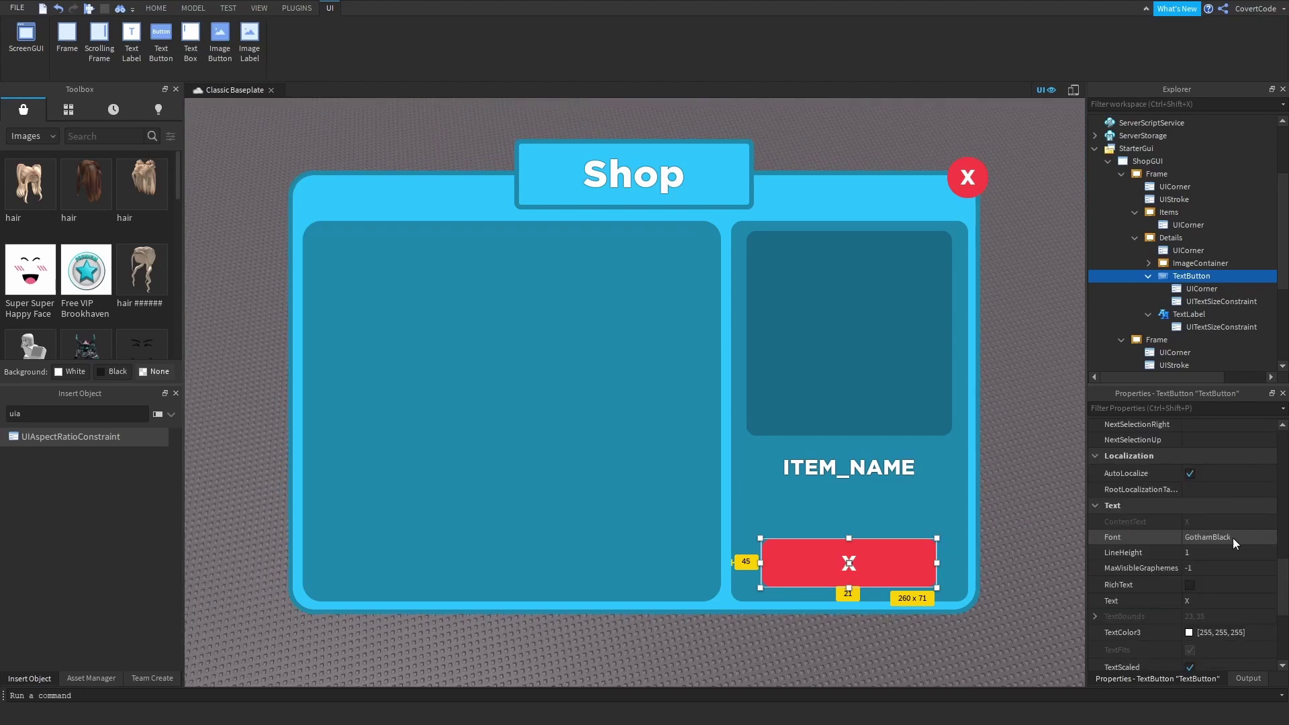
pyautogui.click(1187, 601)
pyautogui.write('BUY')
pyautogui.press('Return')
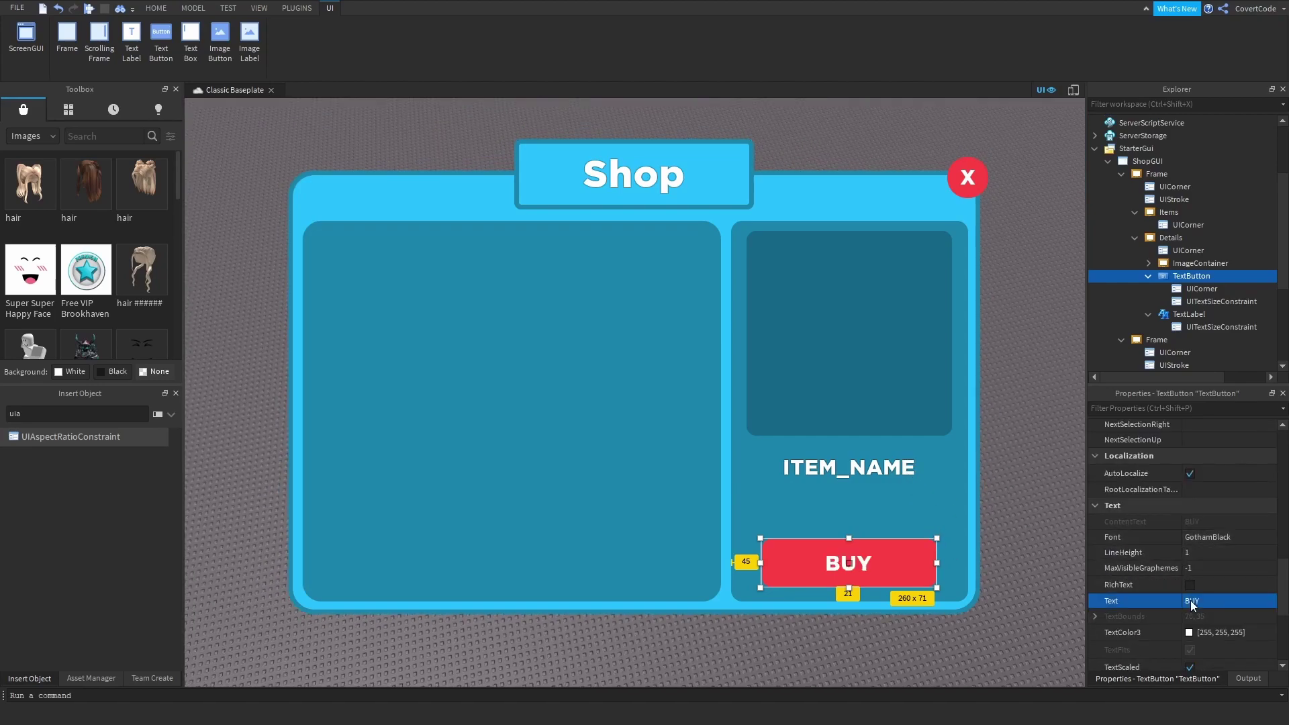
pyautogui.press('Up')
pyautogui.press('Up')
# - Change the BUY button's background color to bright green (102, 204, 0)
pyautogui.scroll(-2, 1183, 594)
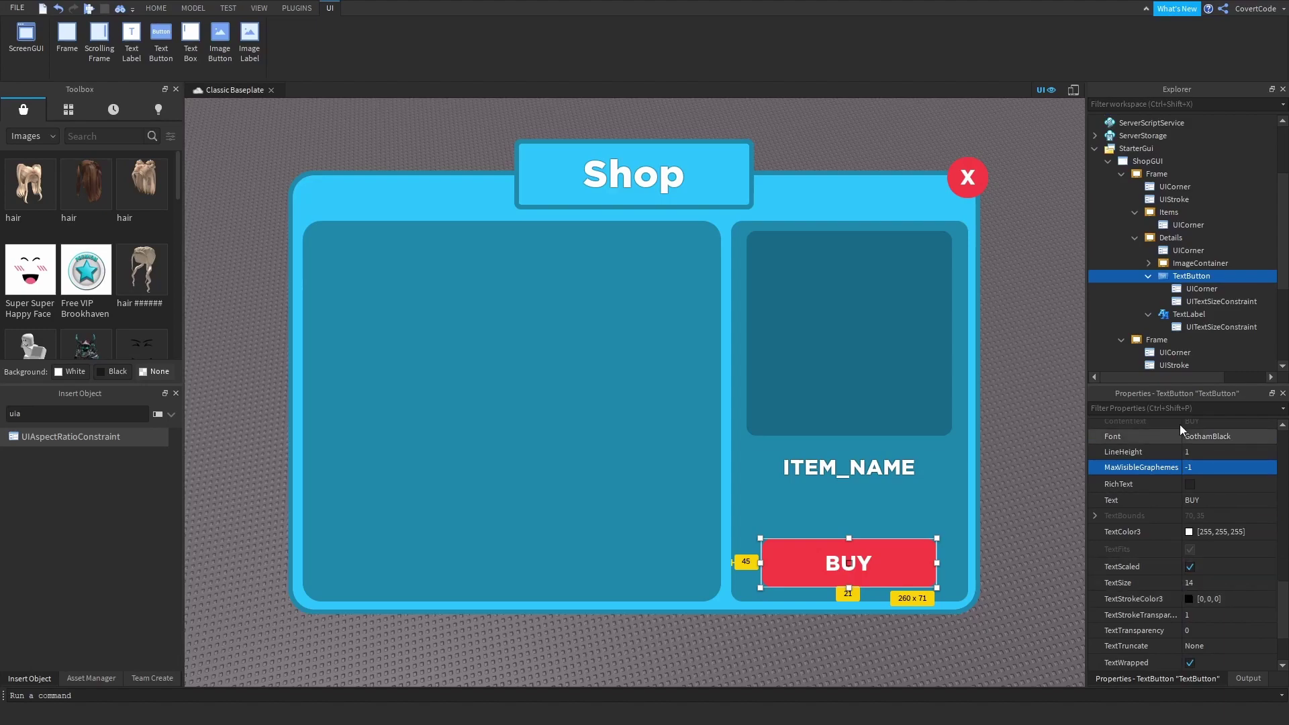
pyautogui.scroll(5, 1226, 517)
pyautogui.click(1189, 487)
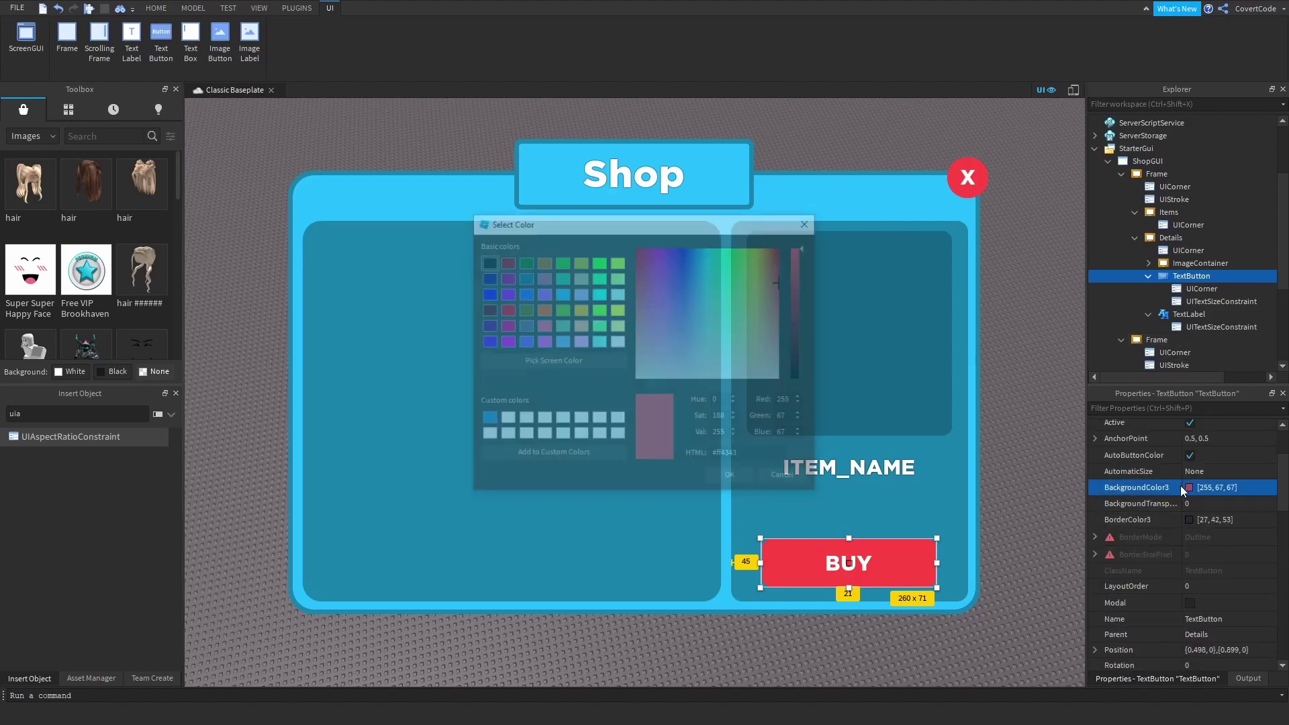
pyautogui.moveTo(638, 221); pyautogui.dragTo(511, 195)
pyautogui.click(436, 283)
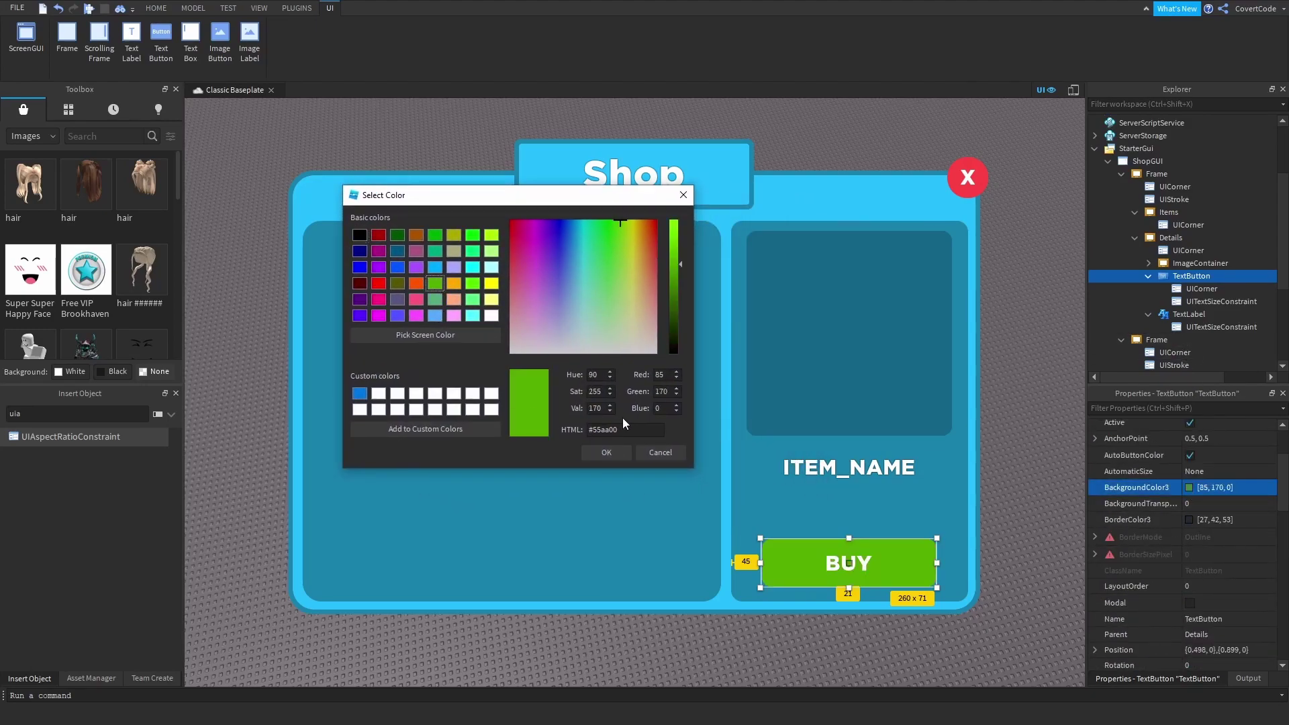
pyautogui.moveTo(675, 263); pyautogui.dragTo(670, 247)
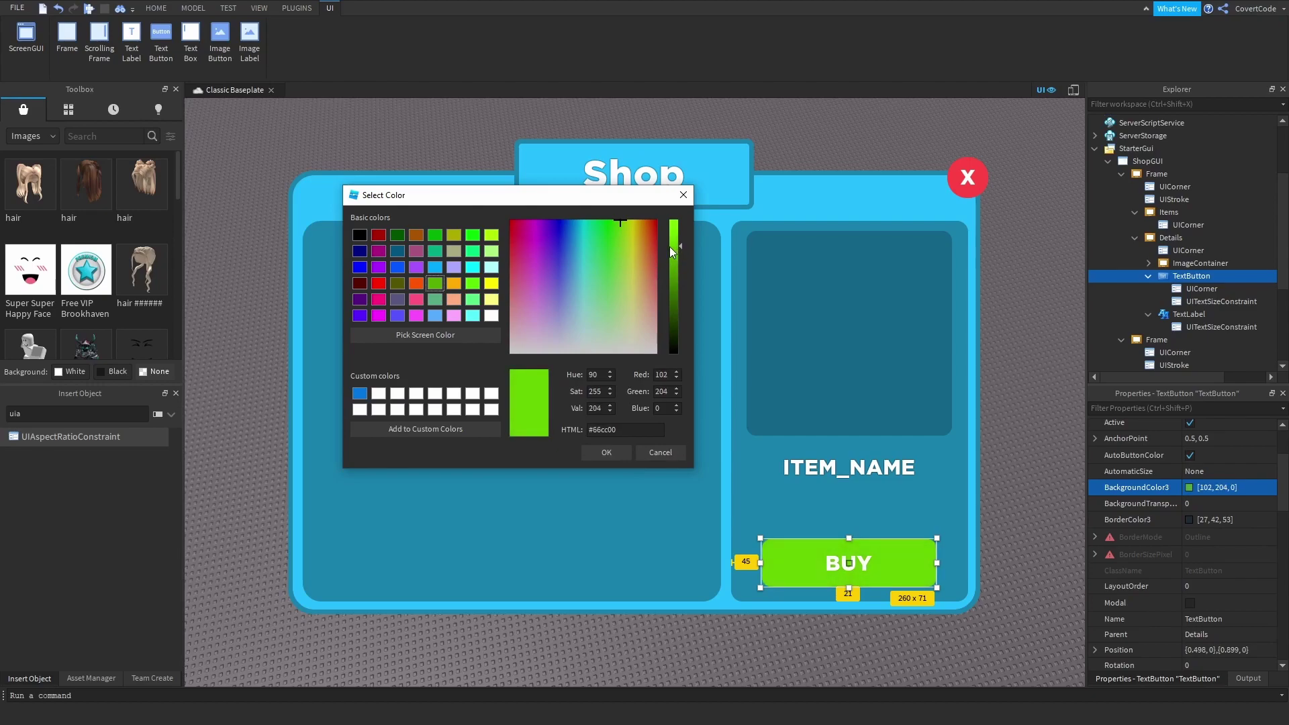
pyautogui.click(613, 453)
pyautogui.click(717, 426)
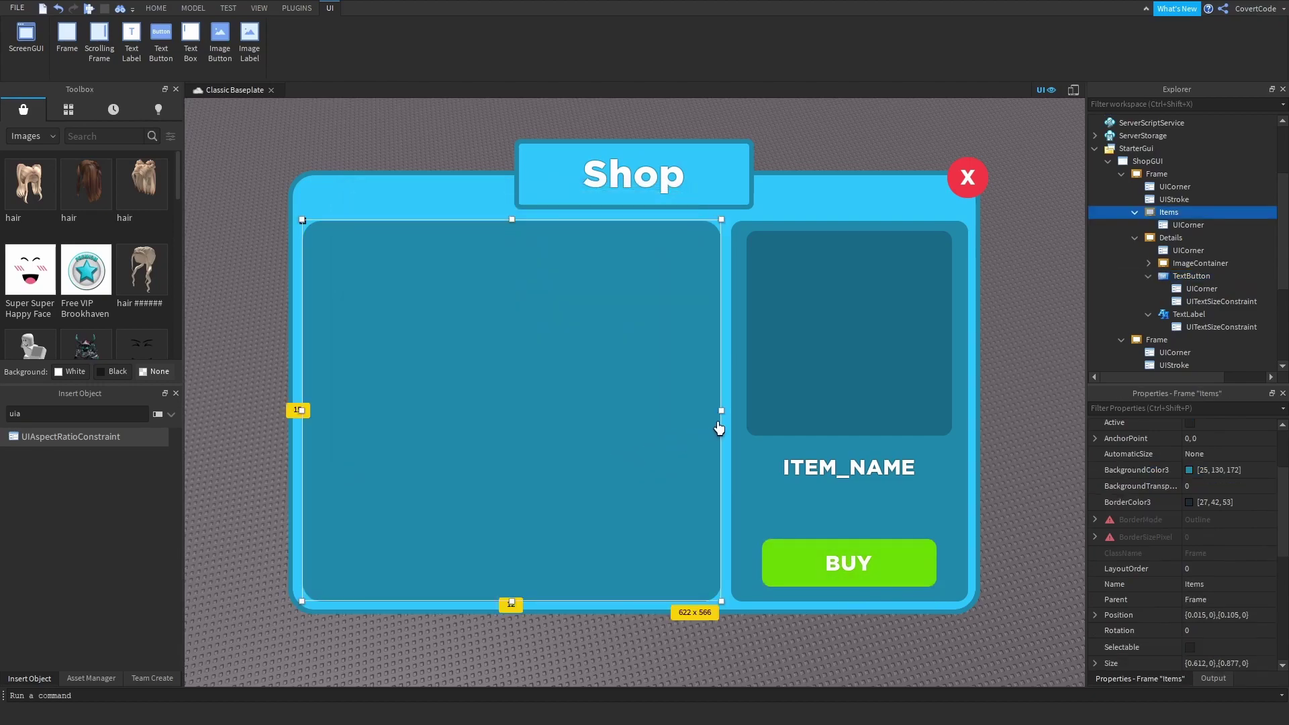
# - Set the BUY button's text stroke transparency to 0.8
pyautogui.click(828, 576)
pyautogui.scroll(-10, 1164, 519)
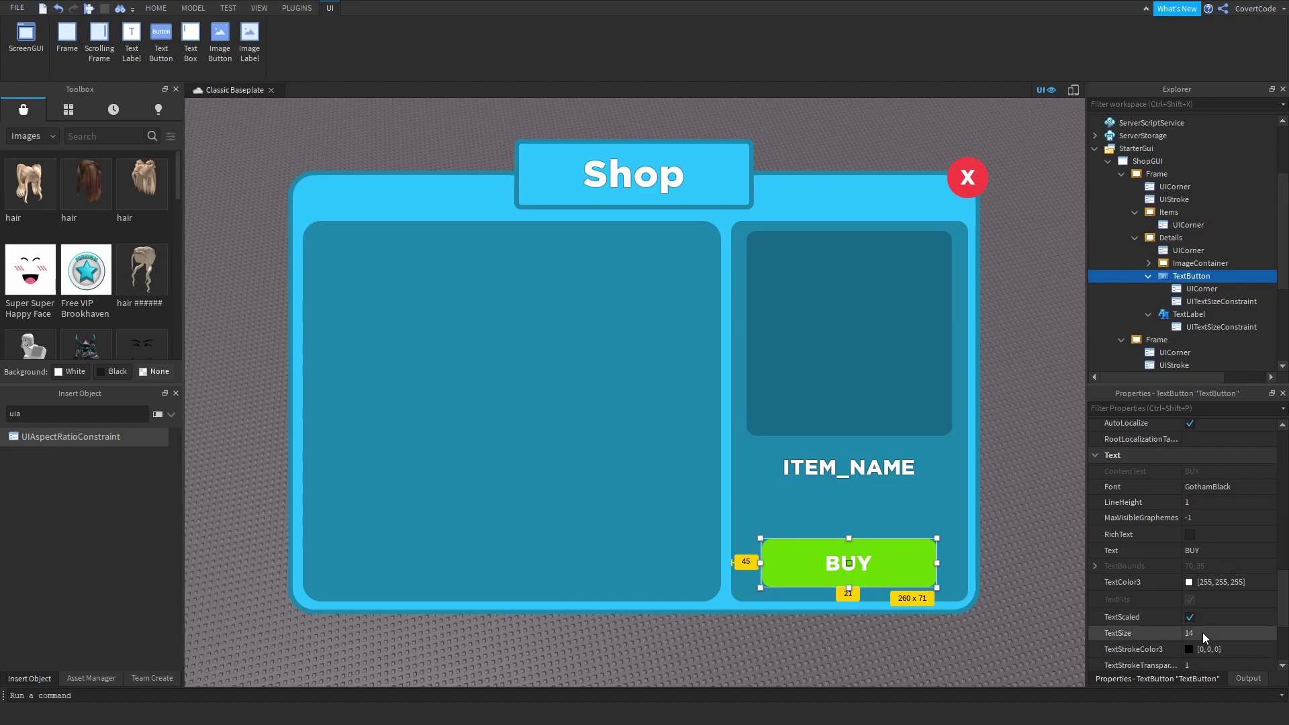
pyautogui.scroll(-3, 1203, 633)
pyautogui.click(1204, 616)
pyautogui.write('0.8')
pyautogui.click(818, 468)
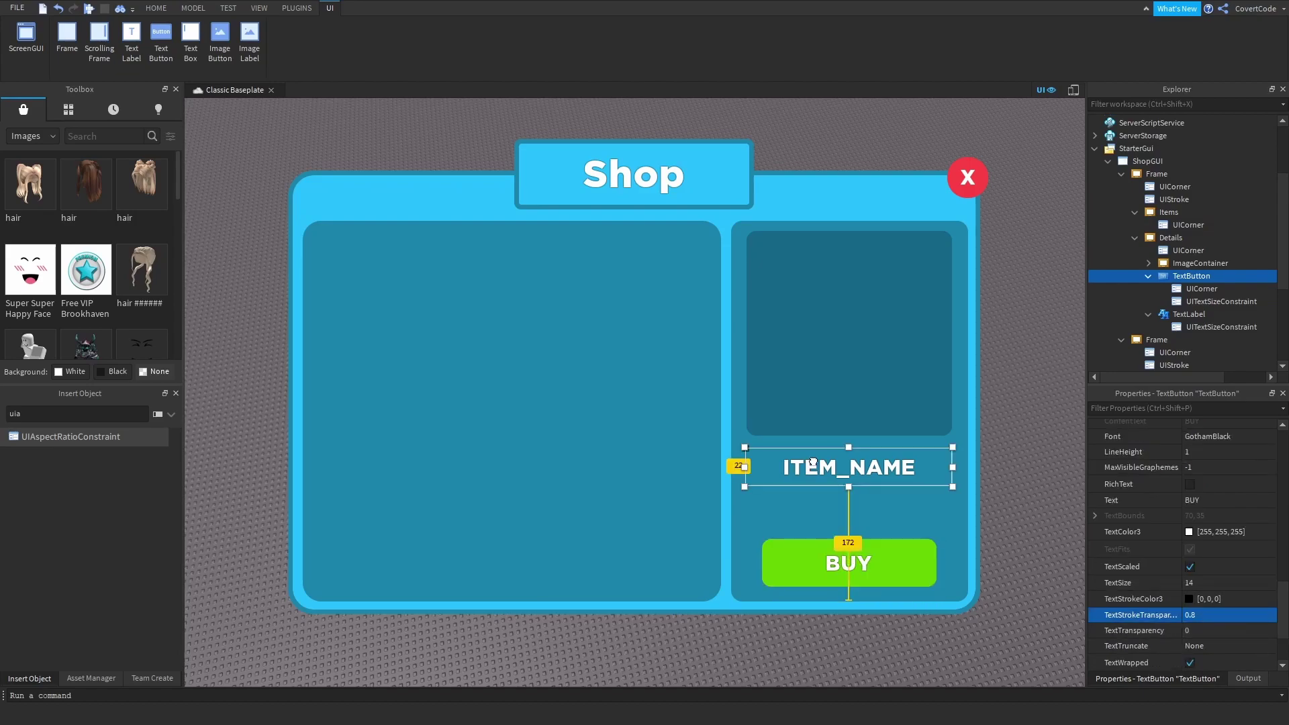
# - Rename the Details TextLabel showing ITEM_NAME as ItemName
pyautogui.click(669, 444)
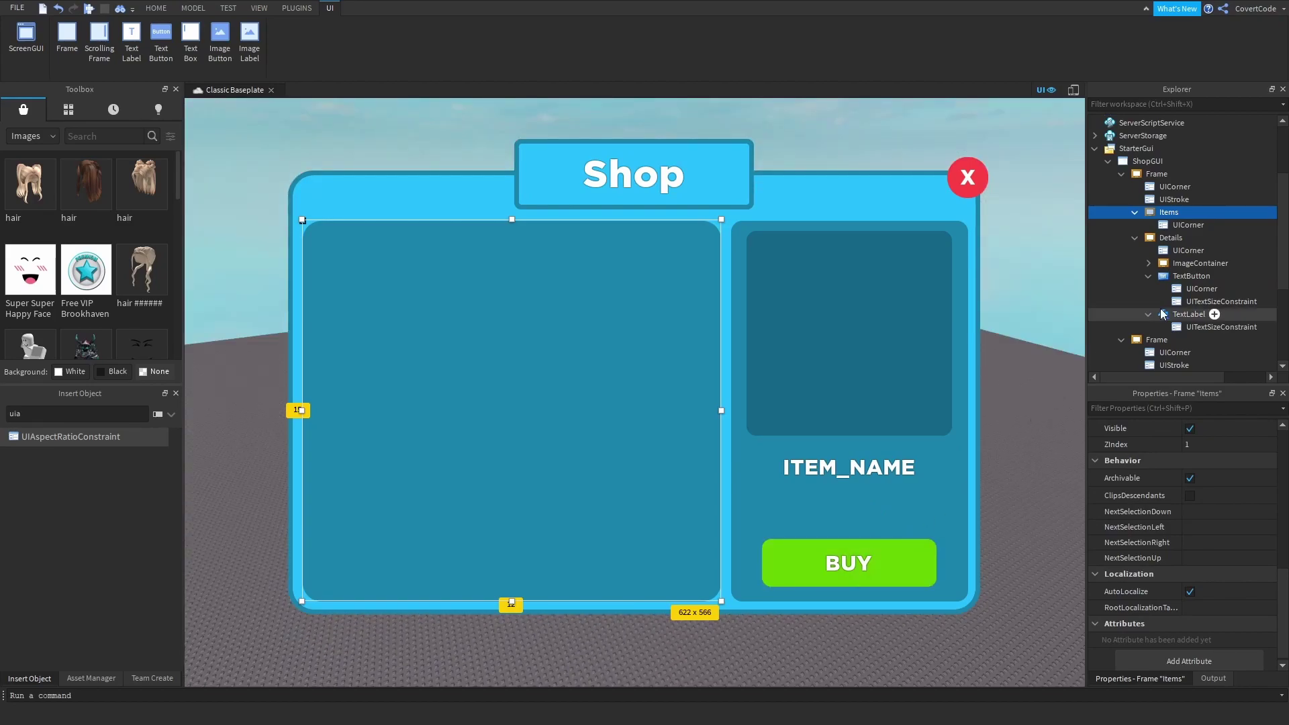
pyautogui.click(1191, 276)
pyautogui.click(879, 470)
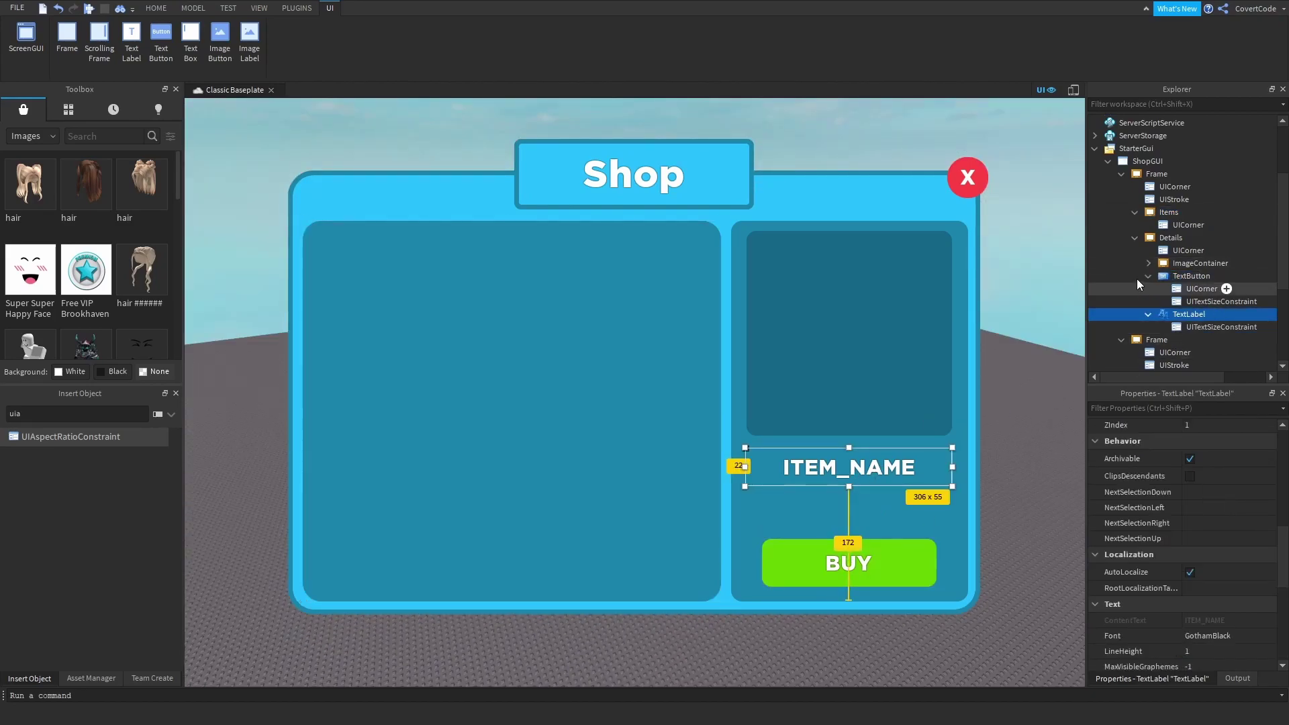
pyautogui.click(1148, 276)
pyautogui.scroll(5, 1182, 470)
pyautogui.click(1202, 550)
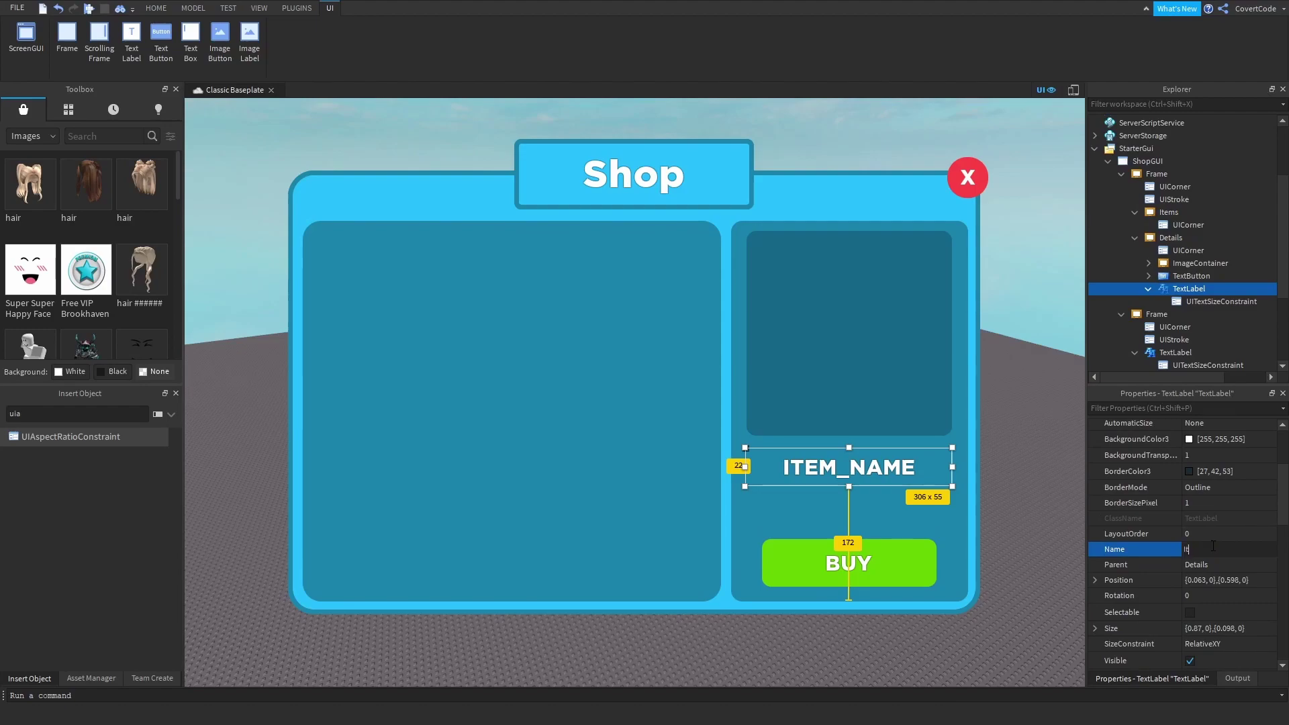
pyautogui.write('ItemName')
pyautogui.press('Return')
# - Duplicate the ItemName label within Details, placing the copy above the BUY button and nudging the original slightly up
pyautogui.hotkey('ctrl', 'c')
pyautogui.click(1150, 237)
pyautogui.hotkey('ctrl', 'shift', 'v')
pyautogui.moveTo(826, 471); pyautogui.dragTo(826, 509)
pyautogui.moveTo(848, 469); pyautogui.dragTo(849, 461)
# - Enlarge the lower ItemName copy to about 306 by 80 pixels and rename it Description
pyautogui.moveTo(845, 509)
pyautogui.mouseDown()
pyautogui.moveTo(844, 498)
pyautogui.moveTo(849, 532)
pyautogui.mouseUp()
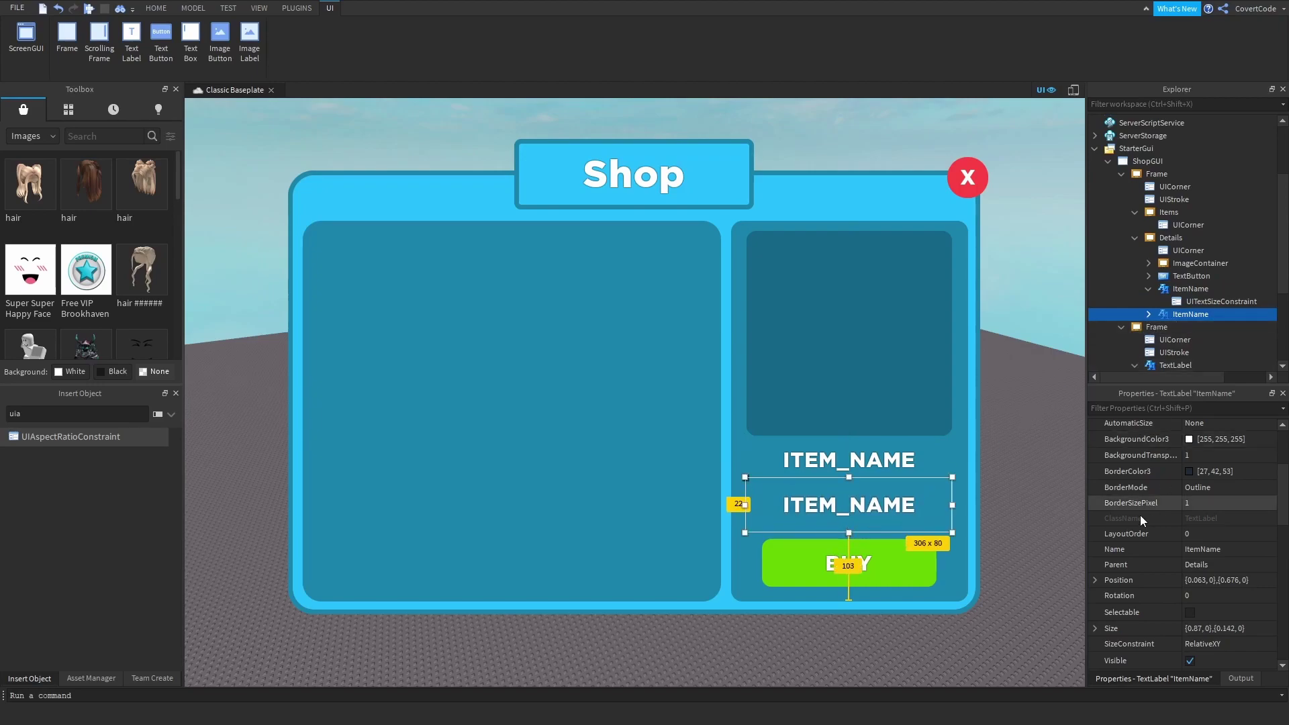
pyautogui.scroll(-3, 1202, 494)
pyautogui.click(1231, 447)
pyautogui.write('Description')
pyautogui.press('Return')
# - Change the Description label's text to "Item Description Goes Here. This item is cool."
pyautogui.scroll(-3, 1219, 497)
pyautogui.click(1226, 549)
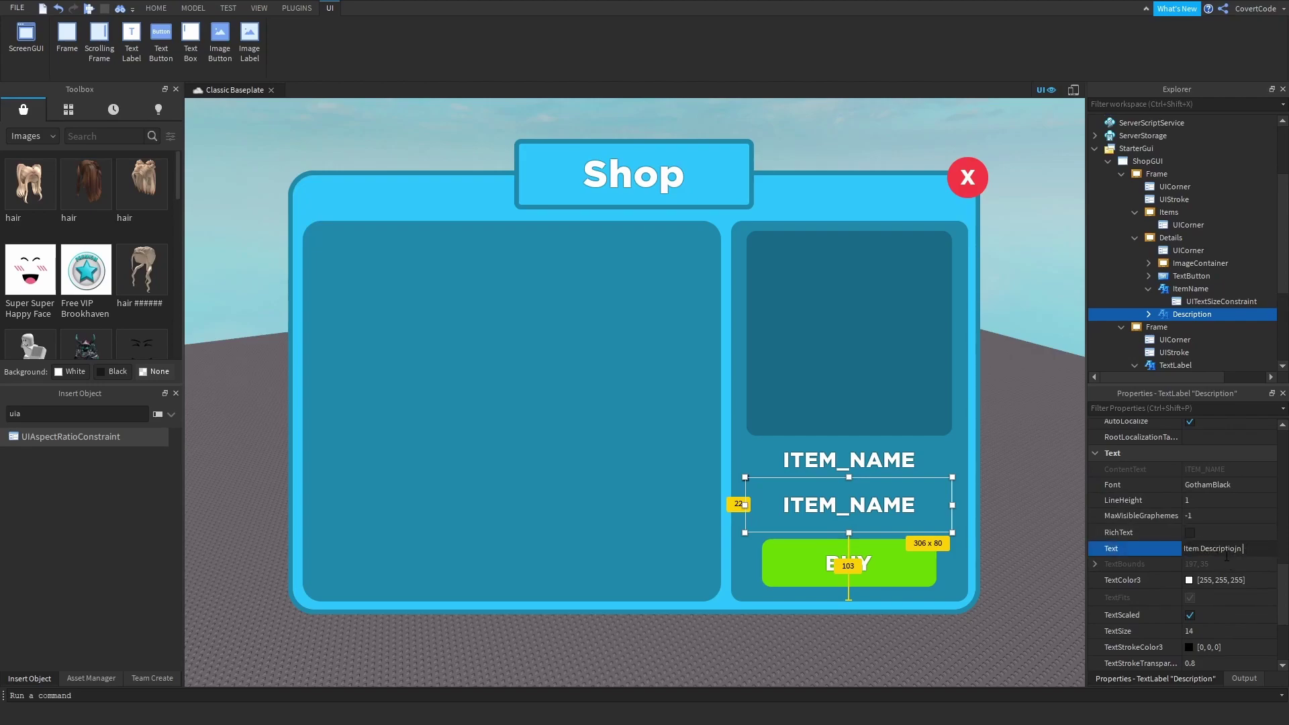
pyautogui.write('This item is cool.')
pyautogui.press('Return')
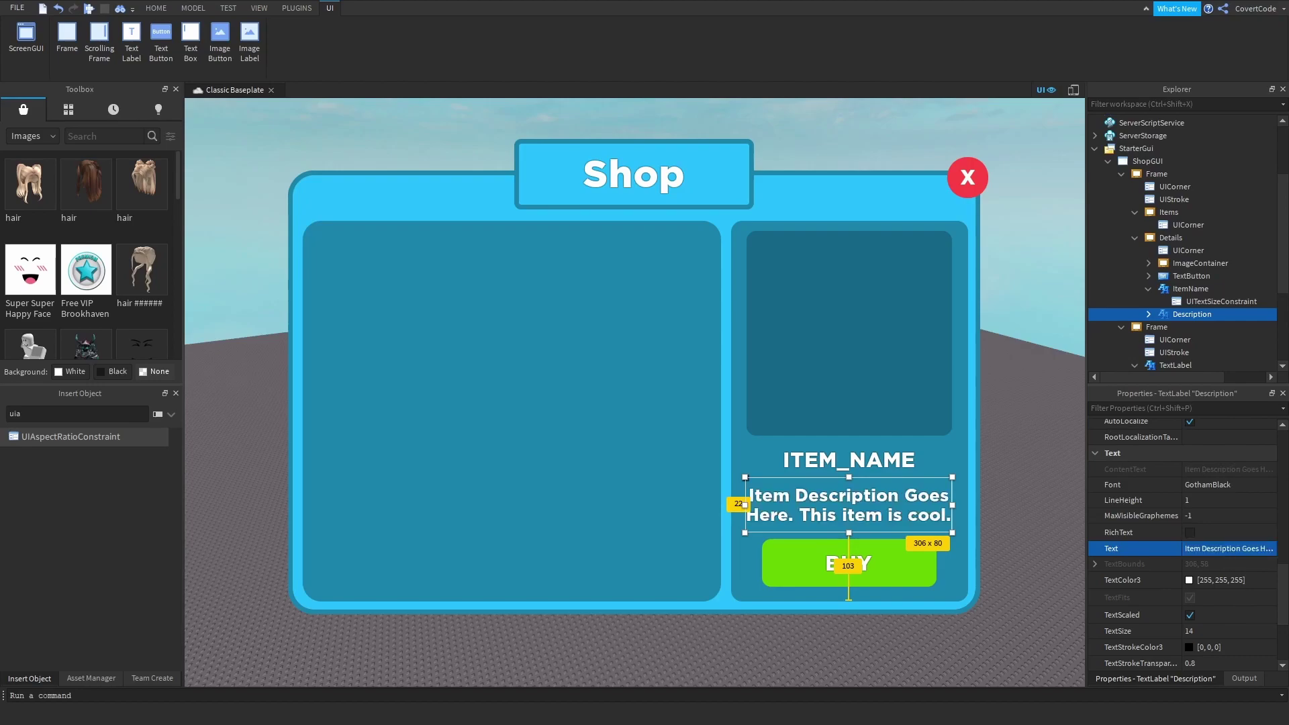
# - Set the maximum text size of the Description label's UITextSizeConstraint to 23
pyautogui.click(1148, 315)
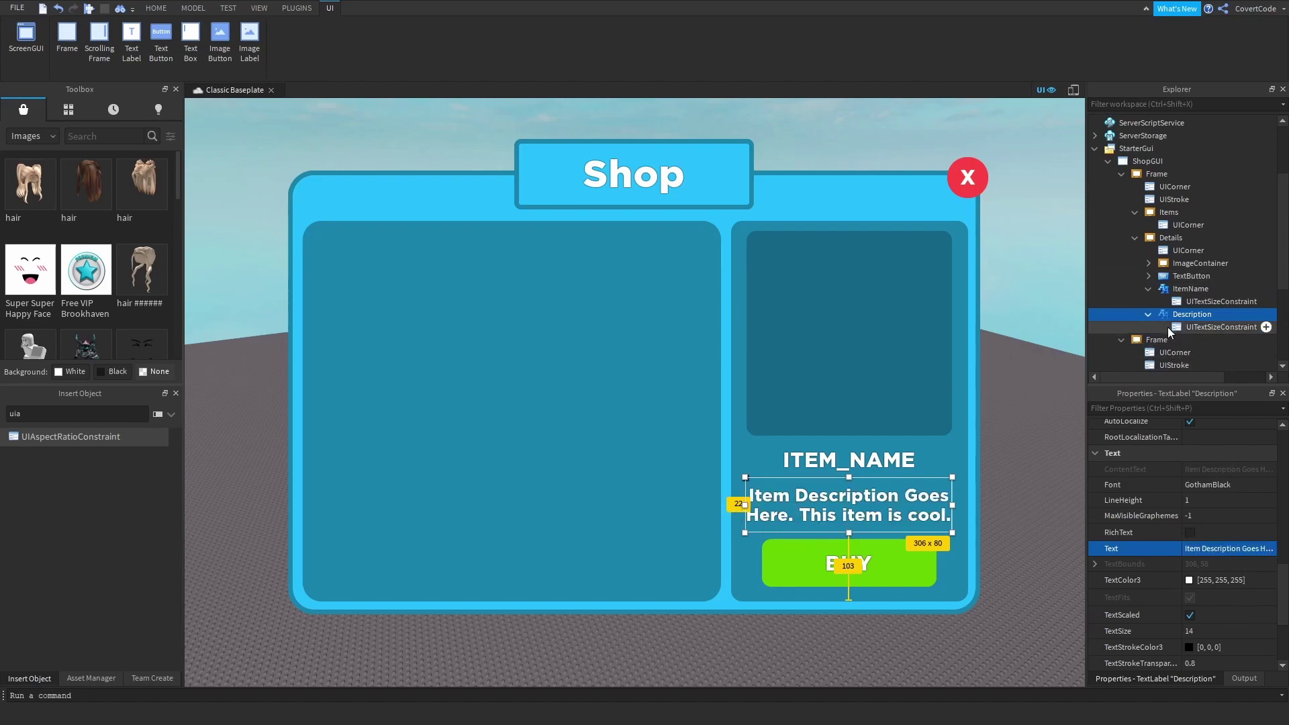
pyautogui.click(1209, 327)
pyautogui.click(1204, 523)
pyautogui.write('25')
pyautogui.press('Return')
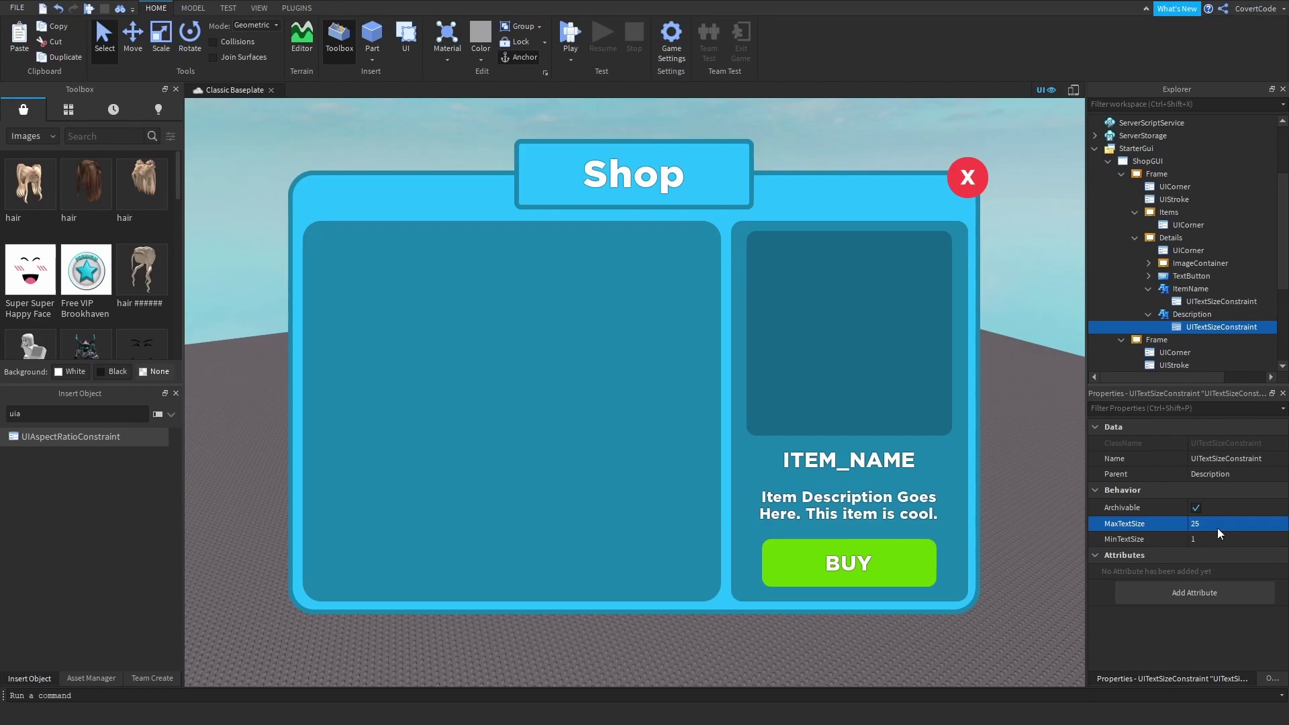
pyautogui.click(1233, 524)
pyautogui.write('23')
pyautogui.press('Return')
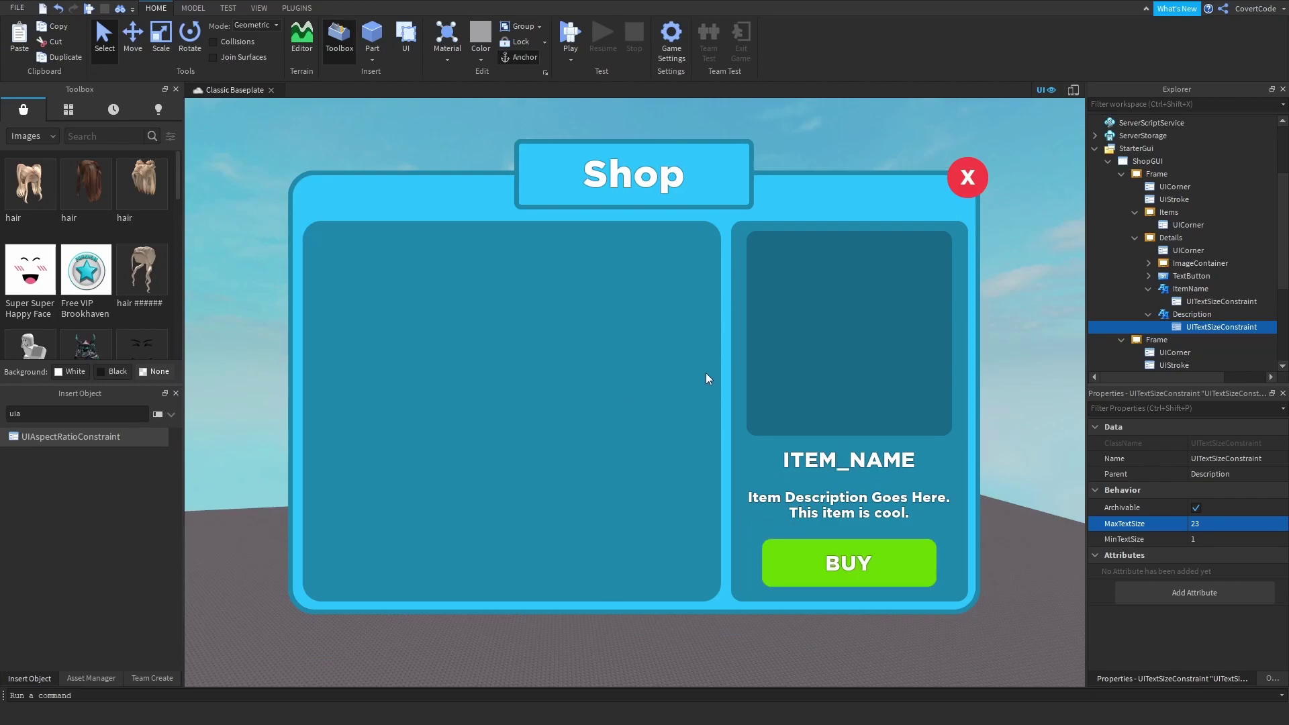
# - Insert an ImageLabel into the ImageContainer frame
pyautogui.moveTo(695, 384); pyautogui.dragTo(700, 463, button='right')
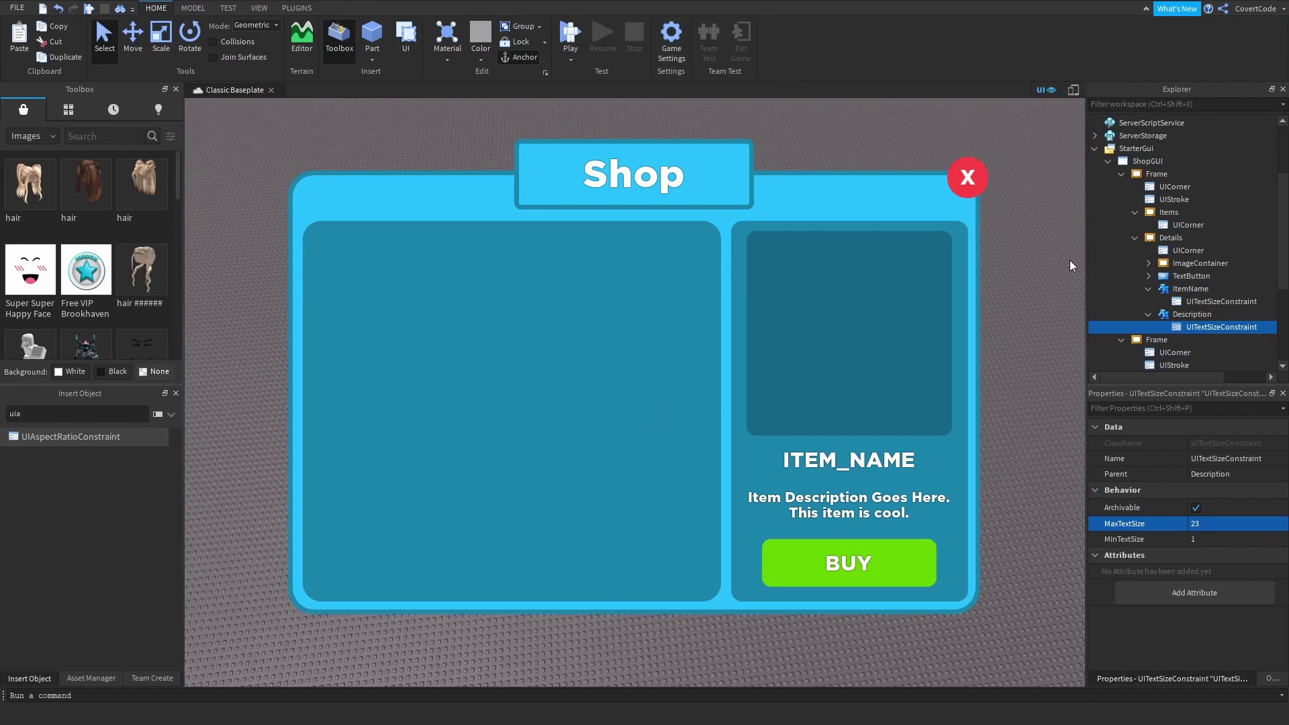
pyautogui.click(1148, 289)
pyautogui.click(1148, 301)
pyautogui.click(1179, 265)
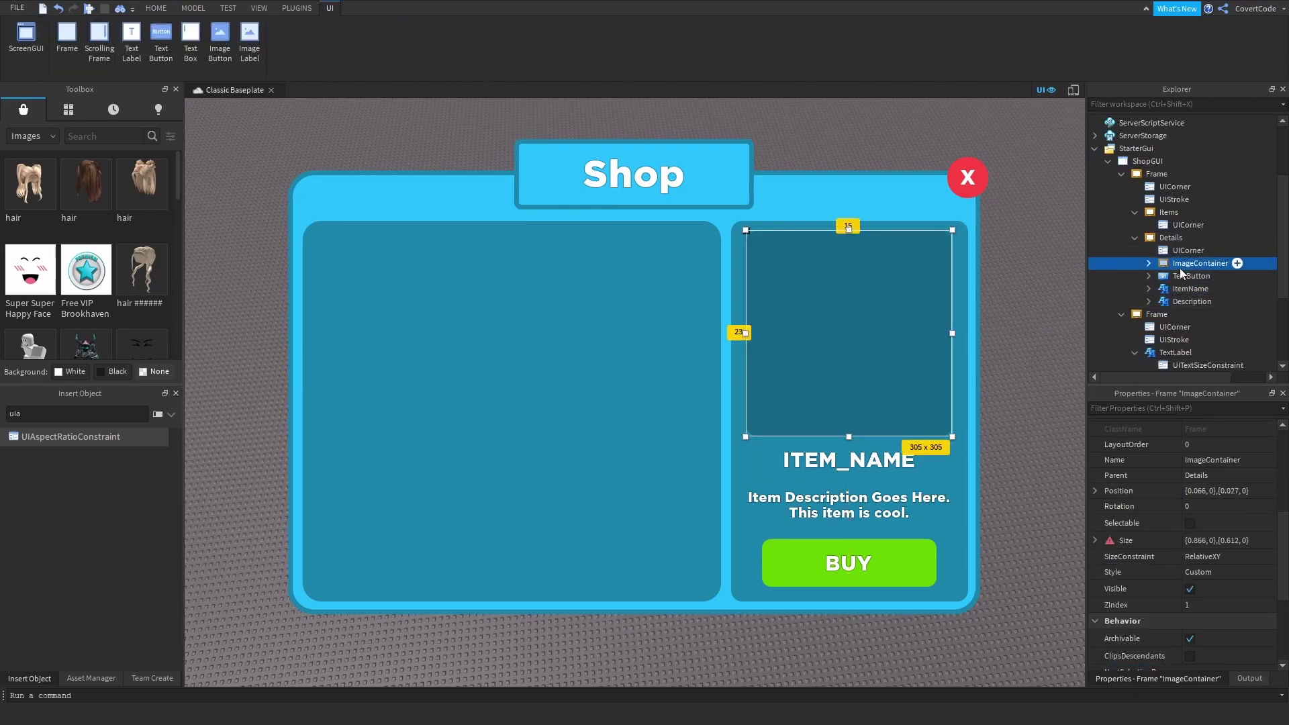
pyautogui.write('im')
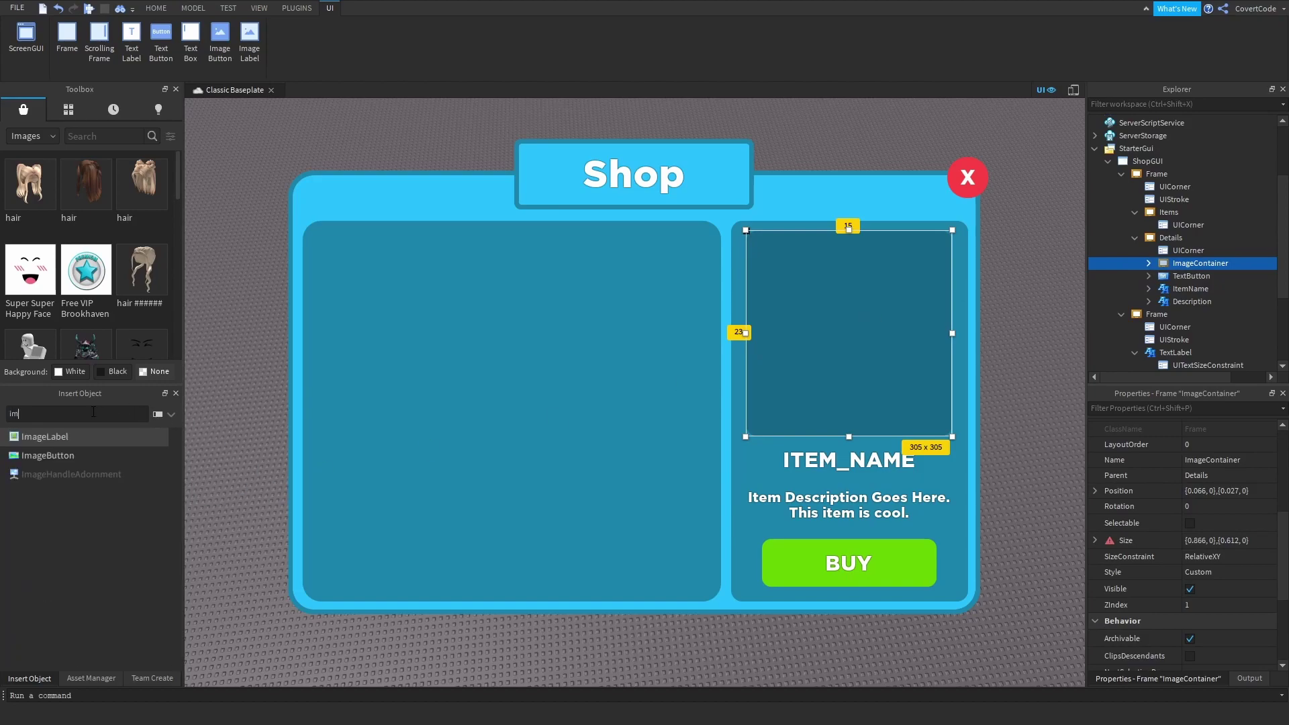
pyautogui.press('Return')
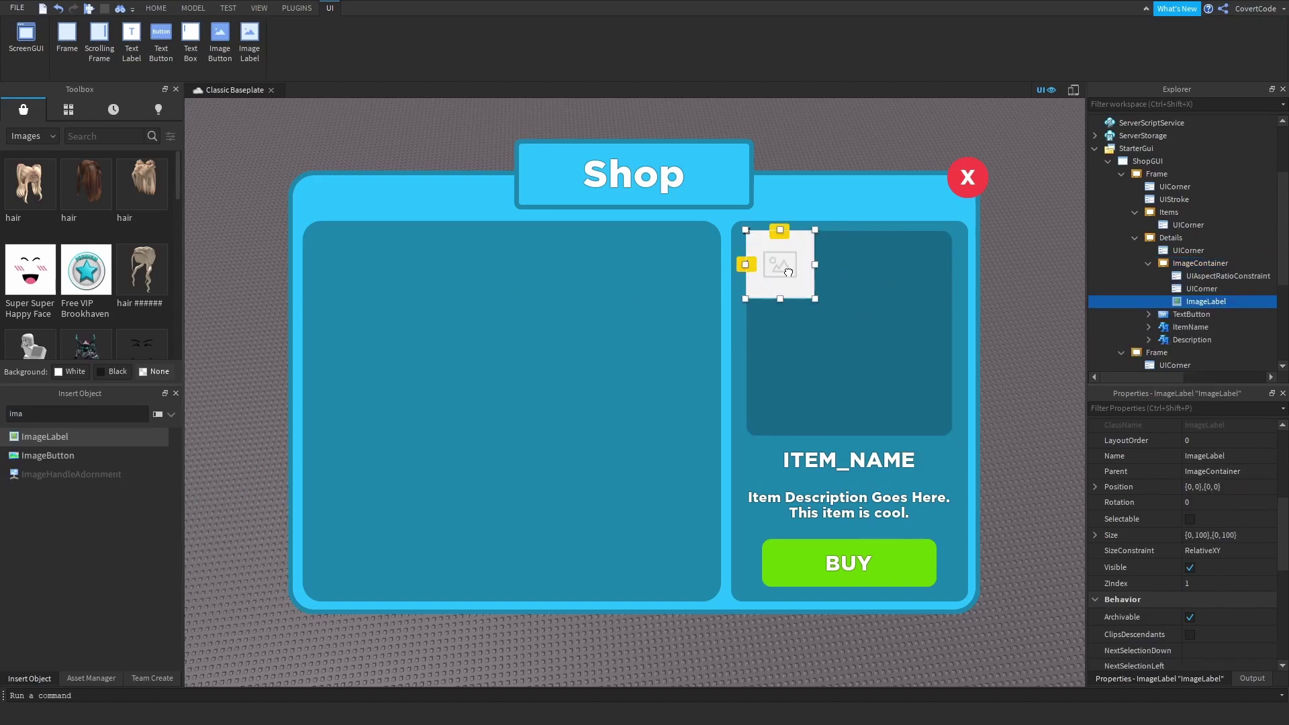
# - Move the ImageLabel toward the middle of ImageContainer and set its background transparency to 1
pyautogui.moveTo(778, 266); pyautogui.dragTo(860, 320)
pyautogui.scroll(3, 1177, 552)
pyautogui.scroll(1, 1155, 534)
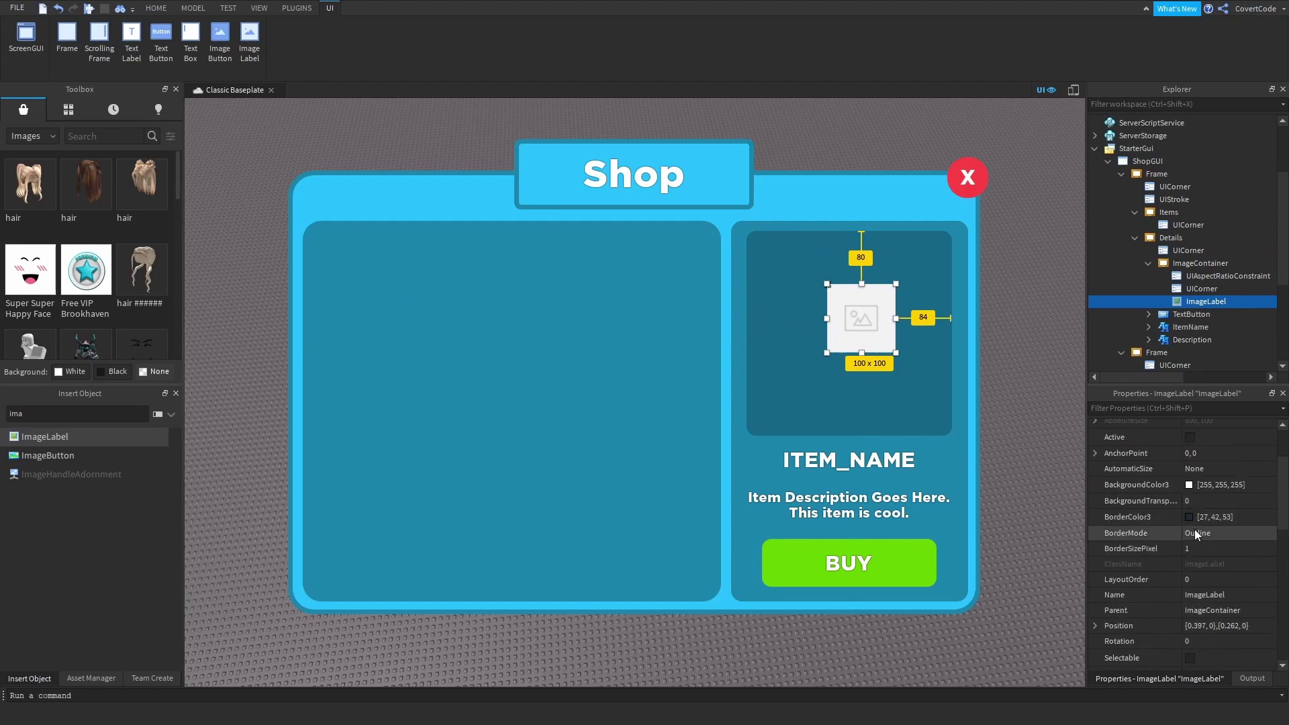
pyautogui.click(1198, 501)
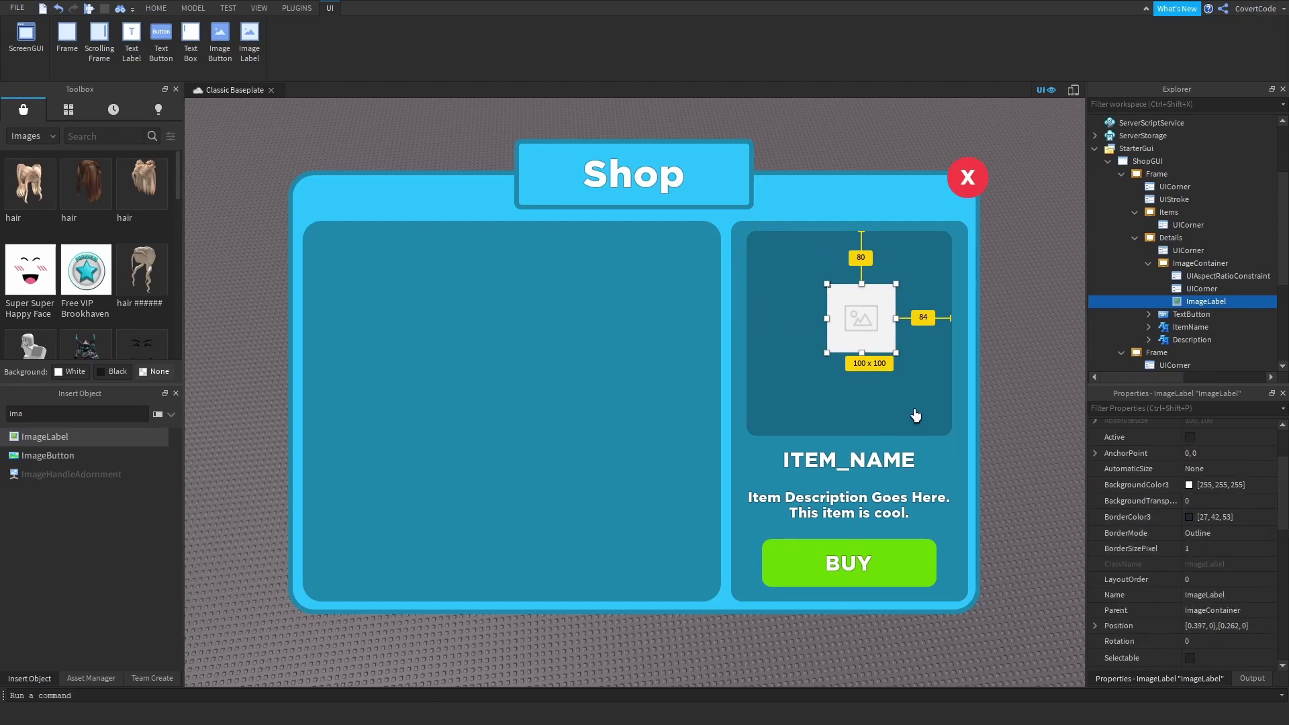
pyautogui.write('1')
pyautogui.press('Return')
pyautogui.scroll(-3, 1195, 509)
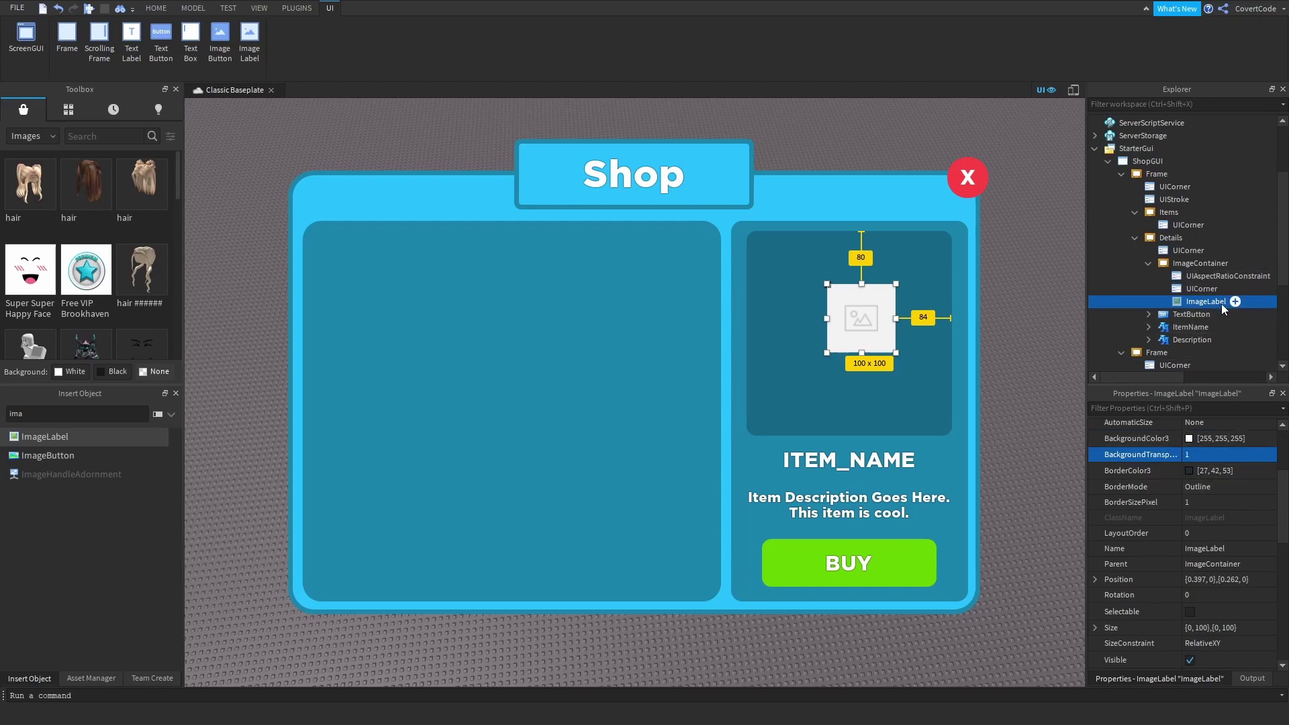
# - Copy ImageContainer's UIAspectRatioConstraint into the ImageLabel
pyautogui.click(1202, 277)
pyautogui.click(1192, 303)
pyautogui.hotkey('ctrl', 'shift', 'v')
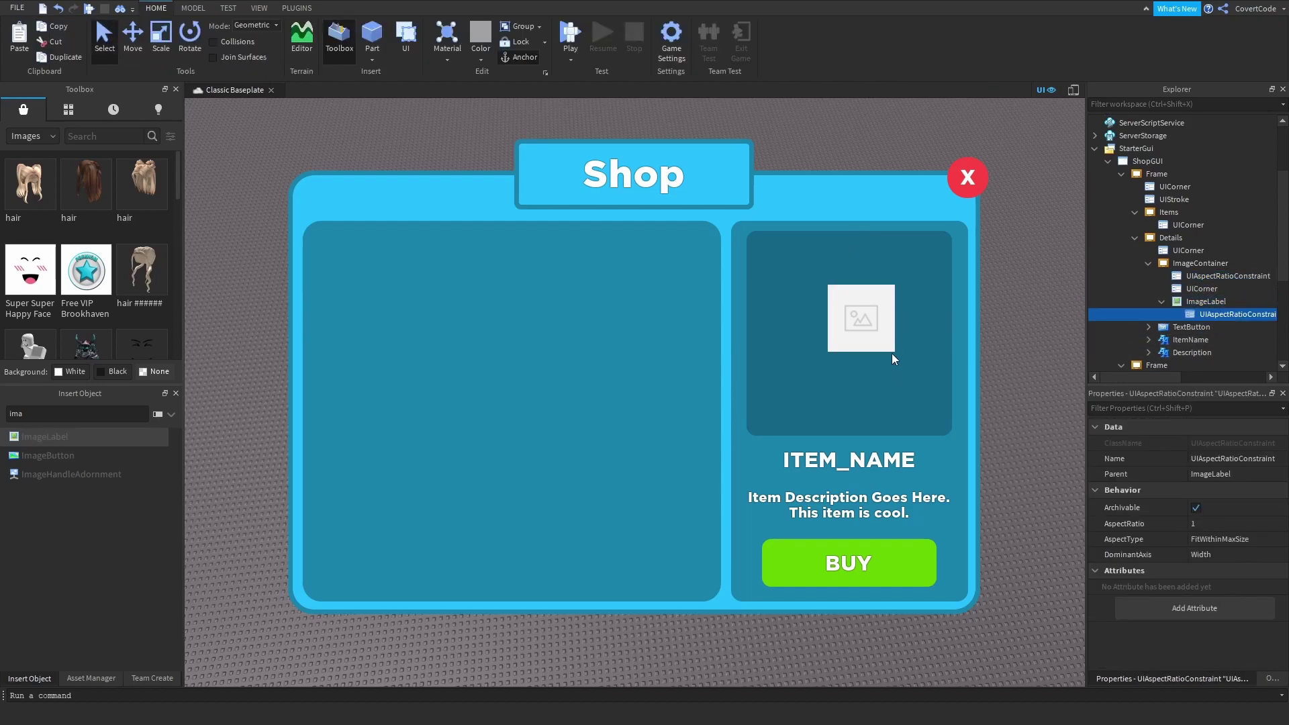
# - Enlarge the ImageLabel to about 267 by 267 pixels, nearly filling ImageContainer, and open its Size value
pyautogui.click(1197, 303)
pyautogui.moveTo(896, 353); pyautogui.dragTo(881, 380)
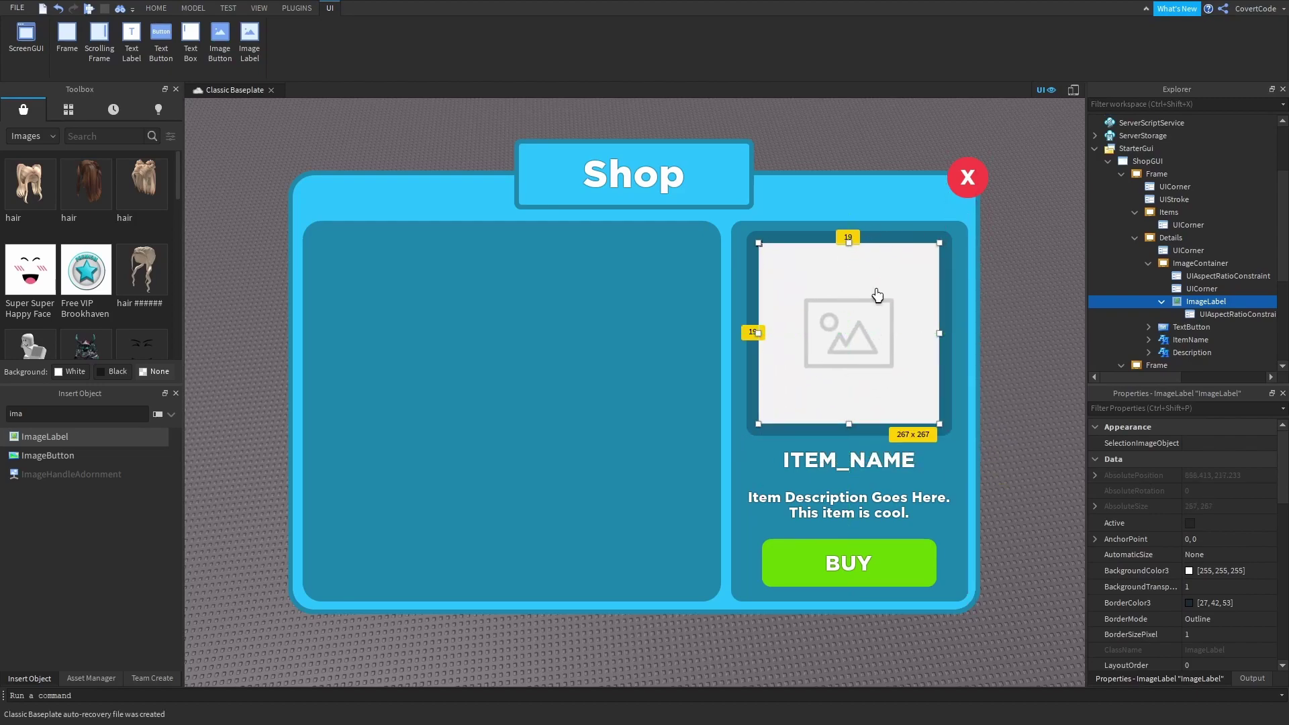
pyautogui.scroll(-5, 1182, 538)
pyautogui.click(1209, 483)
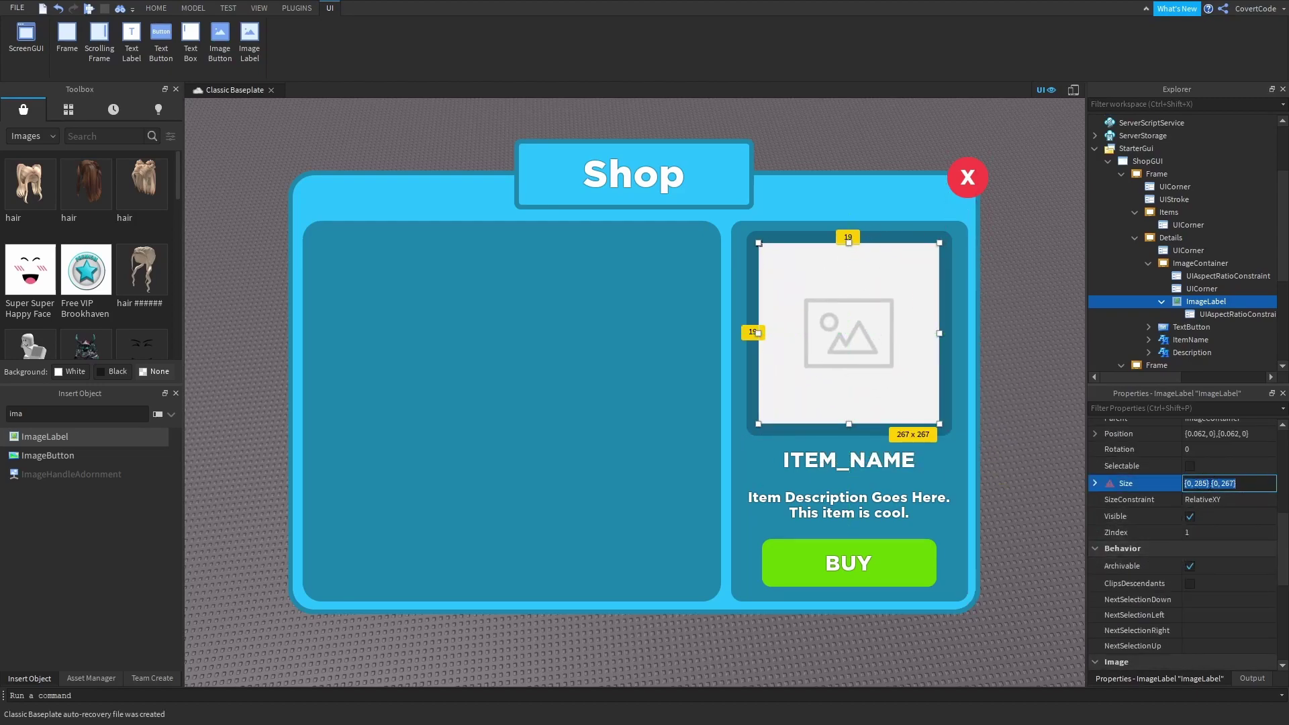
# - Preview the shop in the device emulator on iPad Pro 1st Generation and a phone, and close the emulation
pyautogui.click(639, 331)
pyautogui.click(228, 8)
pyautogui.click(273, 49)
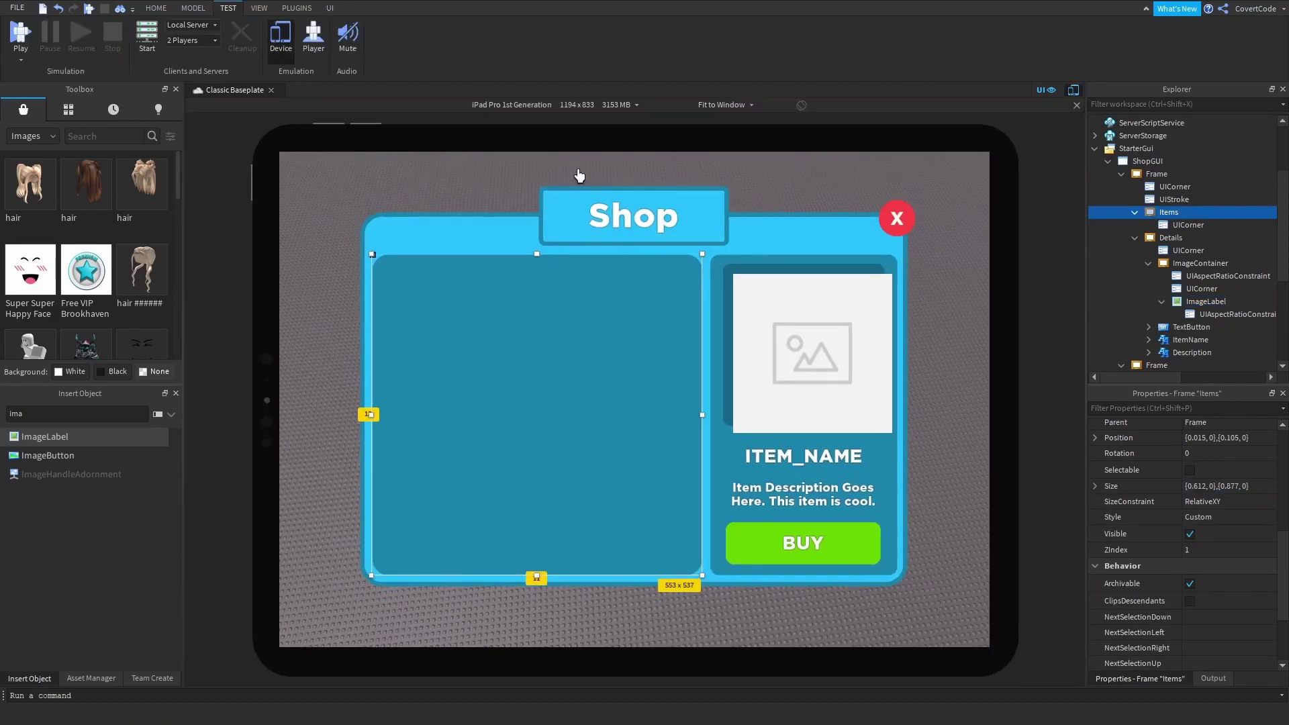
pyautogui.scroll(5, 559, 104)
pyautogui.scroll(1, 559, 104)
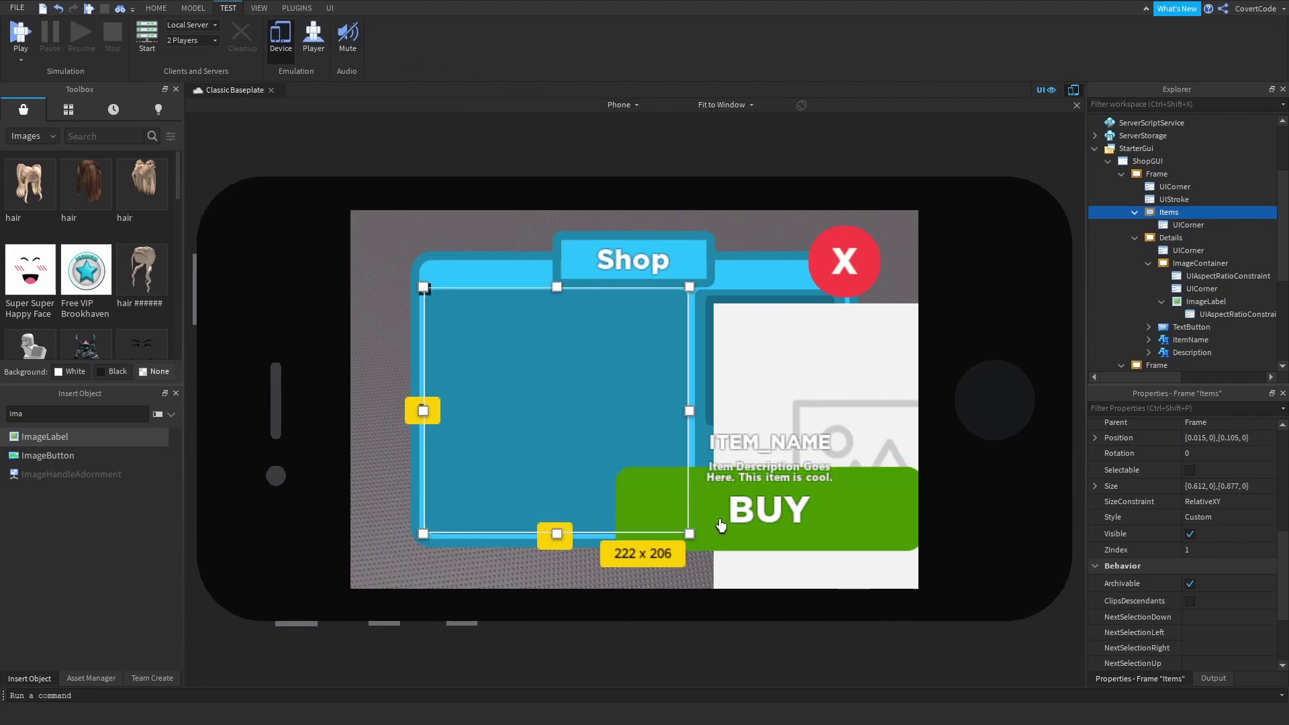
pyautogui.click(280, 37)
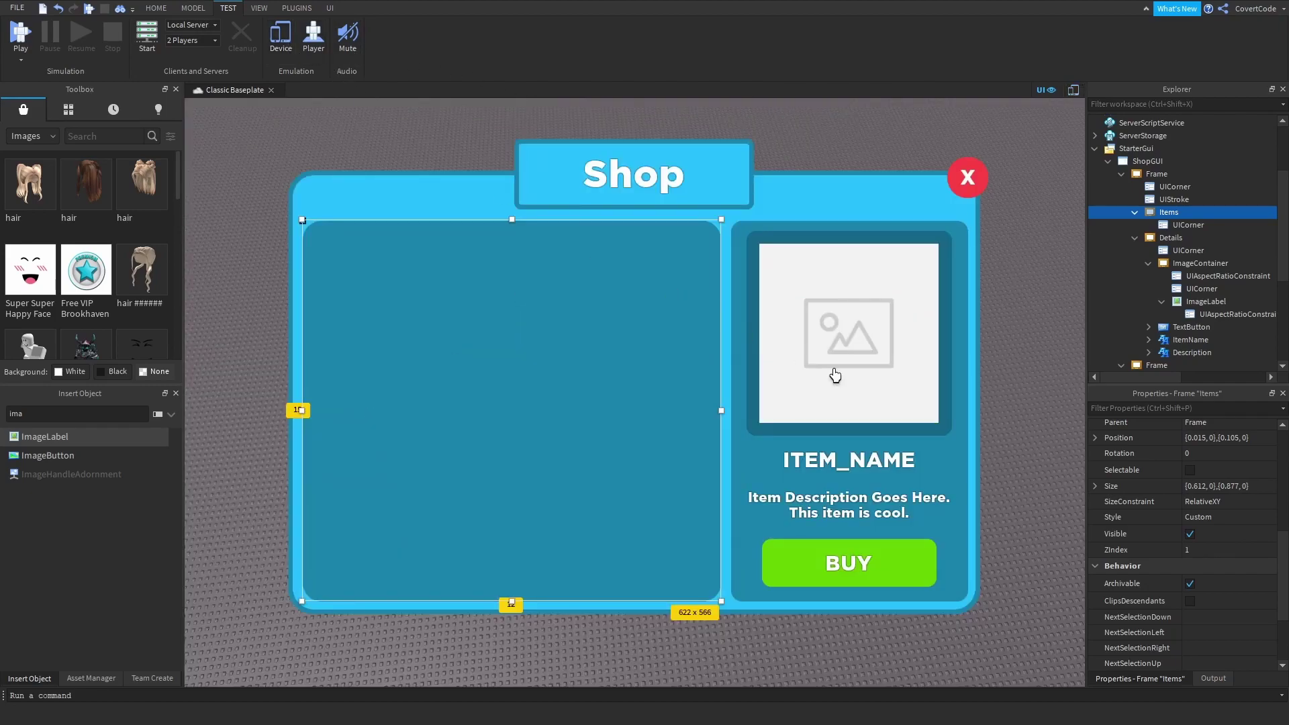
# - Replace the ImageLabel's offset size with scale values and enlarge it to about 279 by 279 pixels within ImageContainer
pyautogui.click(803, 360)
pyautogui.click(1209, 483)
pyautogui.press('BackSpace')
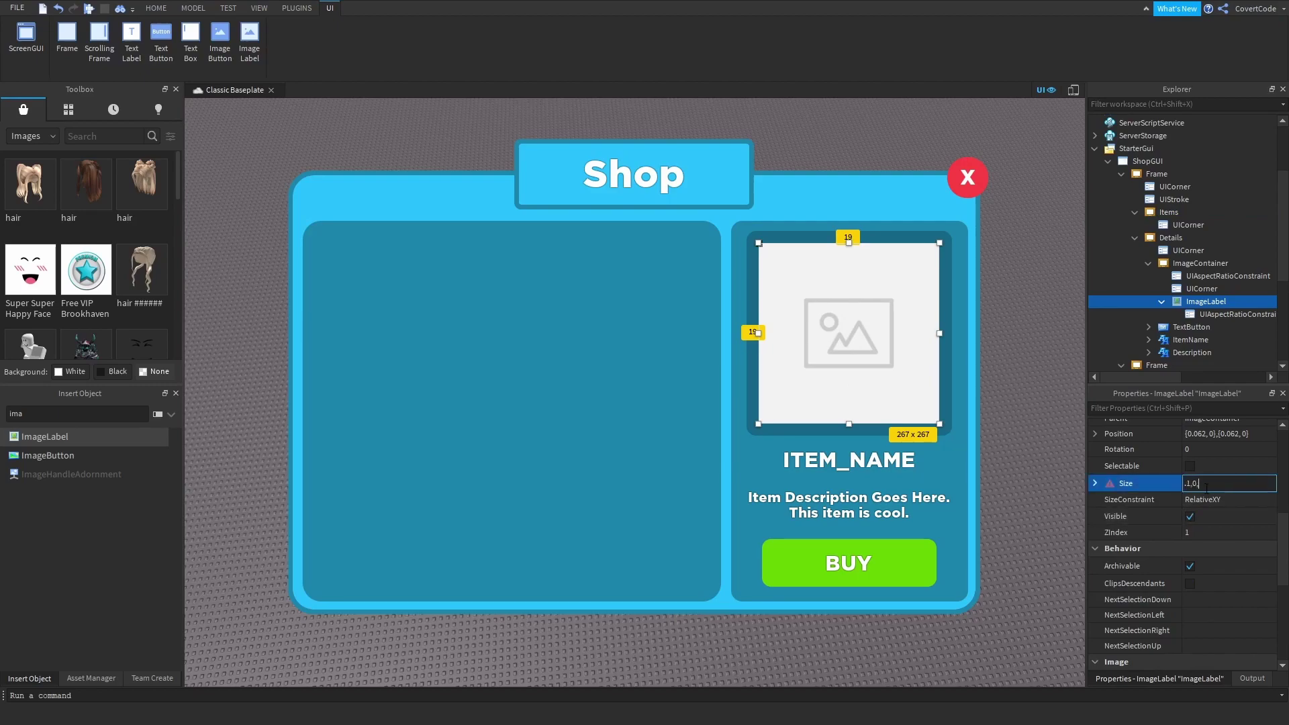
pyautogui.press('Return')
pyautogui.moveTo(768, 254); pyautogui.dragTo(910, 403)
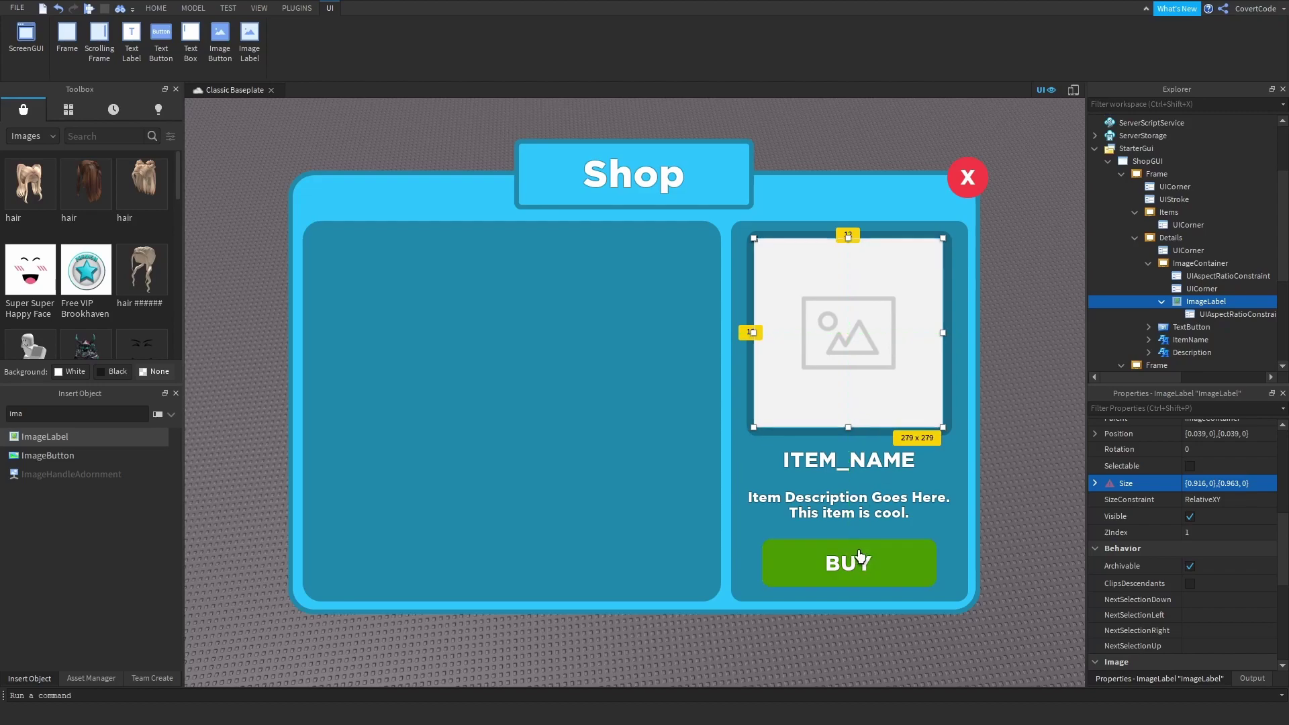
# - Set the BUY button's size to {0.1, 0},{0.1, 0} and widen it beneath the description within the Details frame
pyautogui.click(933, 551)
pyautogui.click(1209, 538)
pyautogui.write('.16, 0},{0')
pyautogui.write('.116, 0')
pyautogui.press('Return')
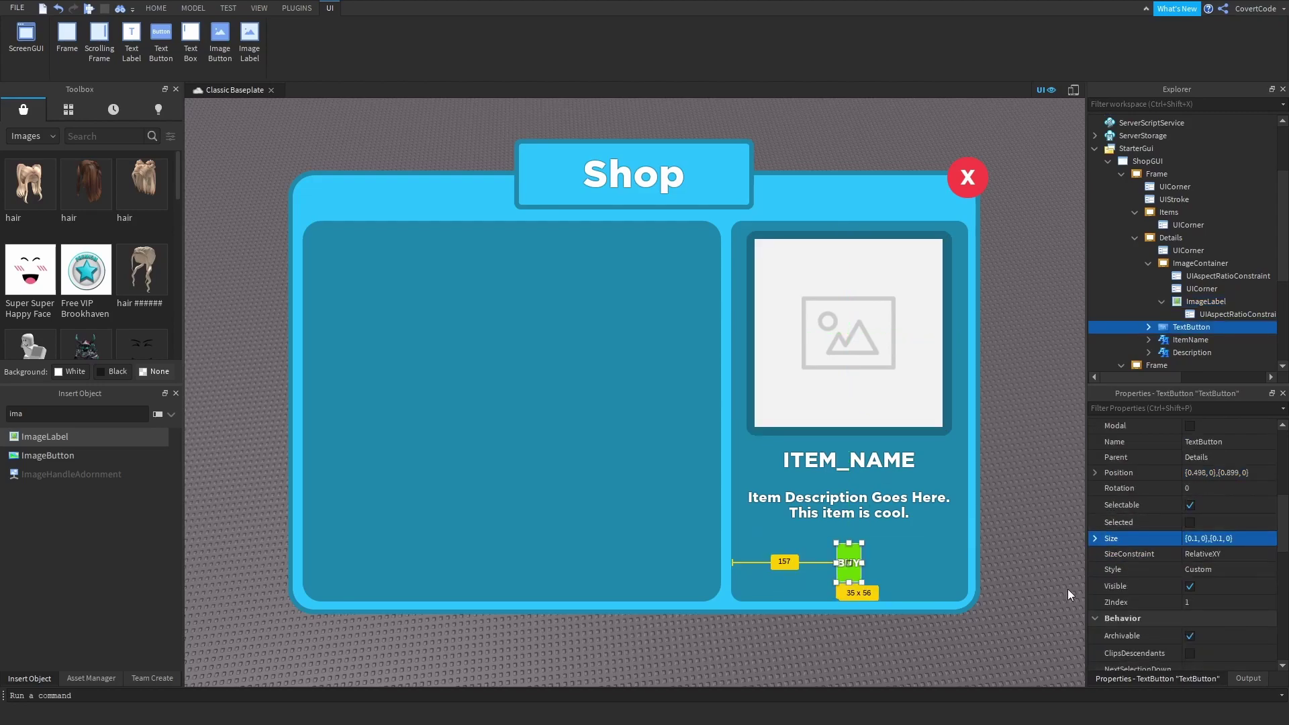
pyautogui.moveTo(875, 584); pyautogui.dragTo(913, 586)
pyautogui.click(950, 570)
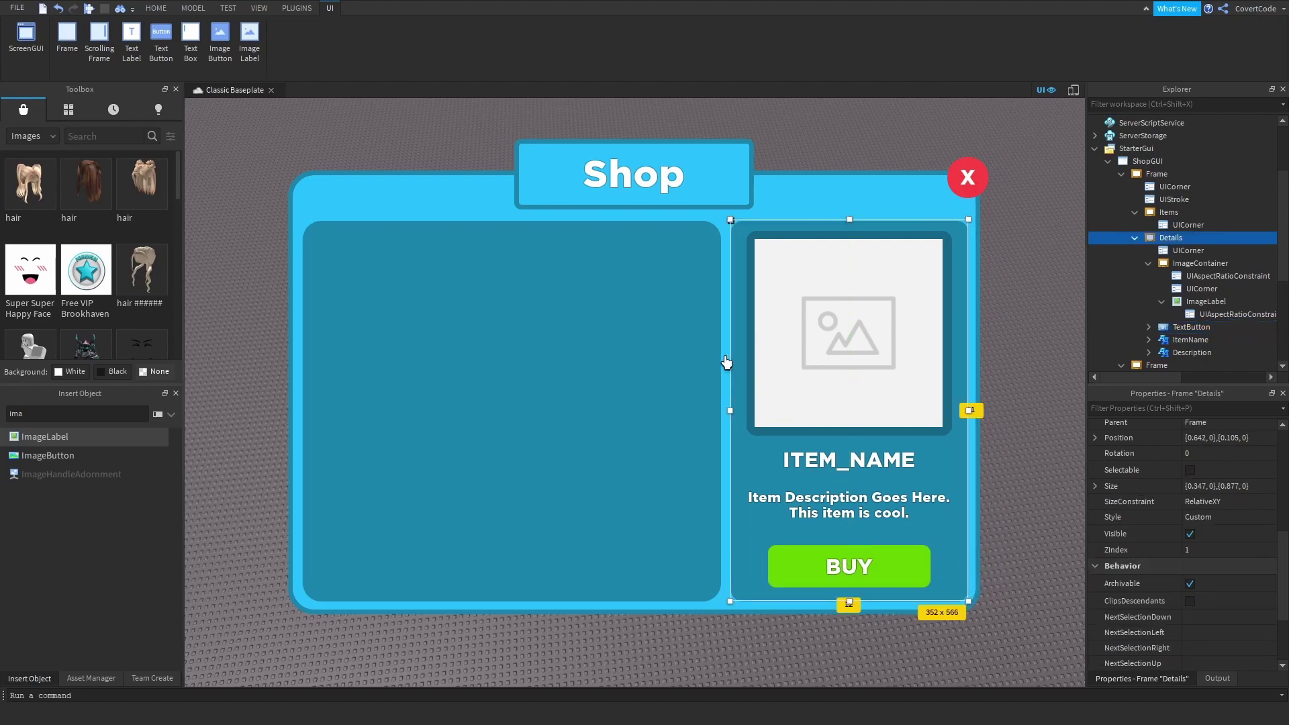
# - Preview the shop interface on an emulated iPhone 4S and close the device emulation
pyautogui.click(193, 8)
pyautogui.click(227, 9)
pyautogui.click(281, 35)
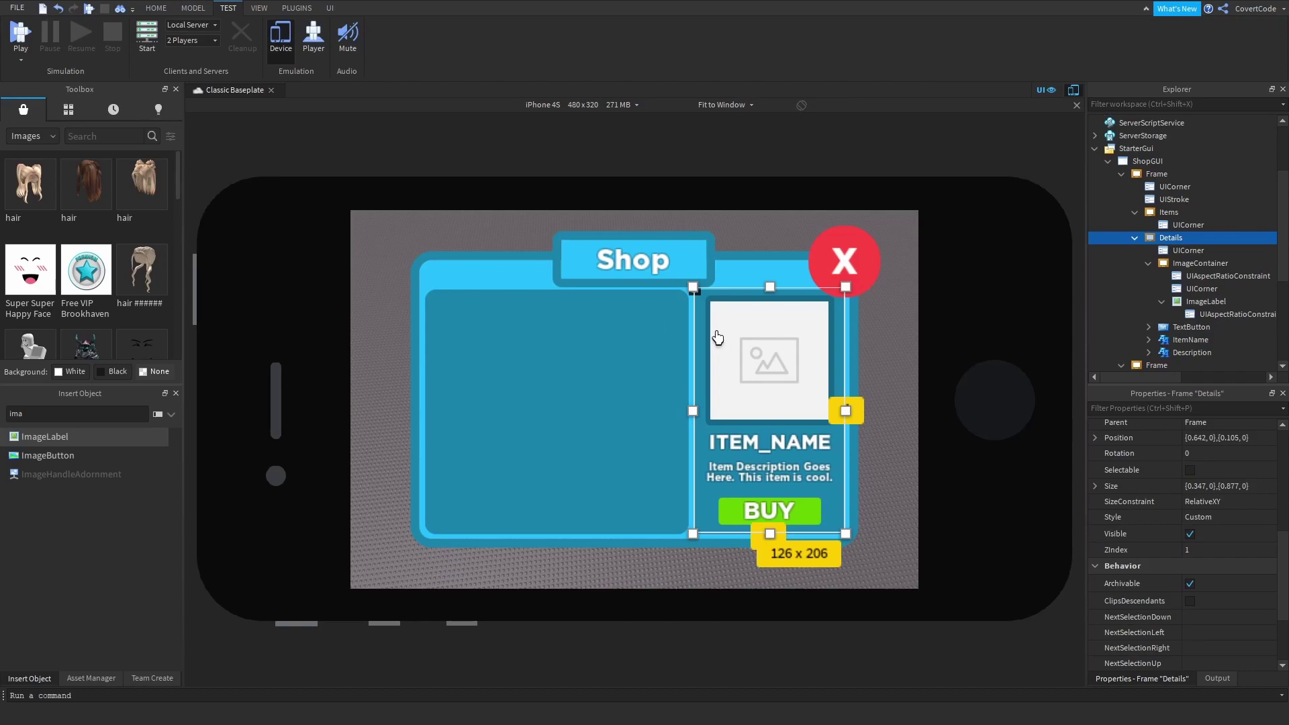
pyautogui.click(281, 34)
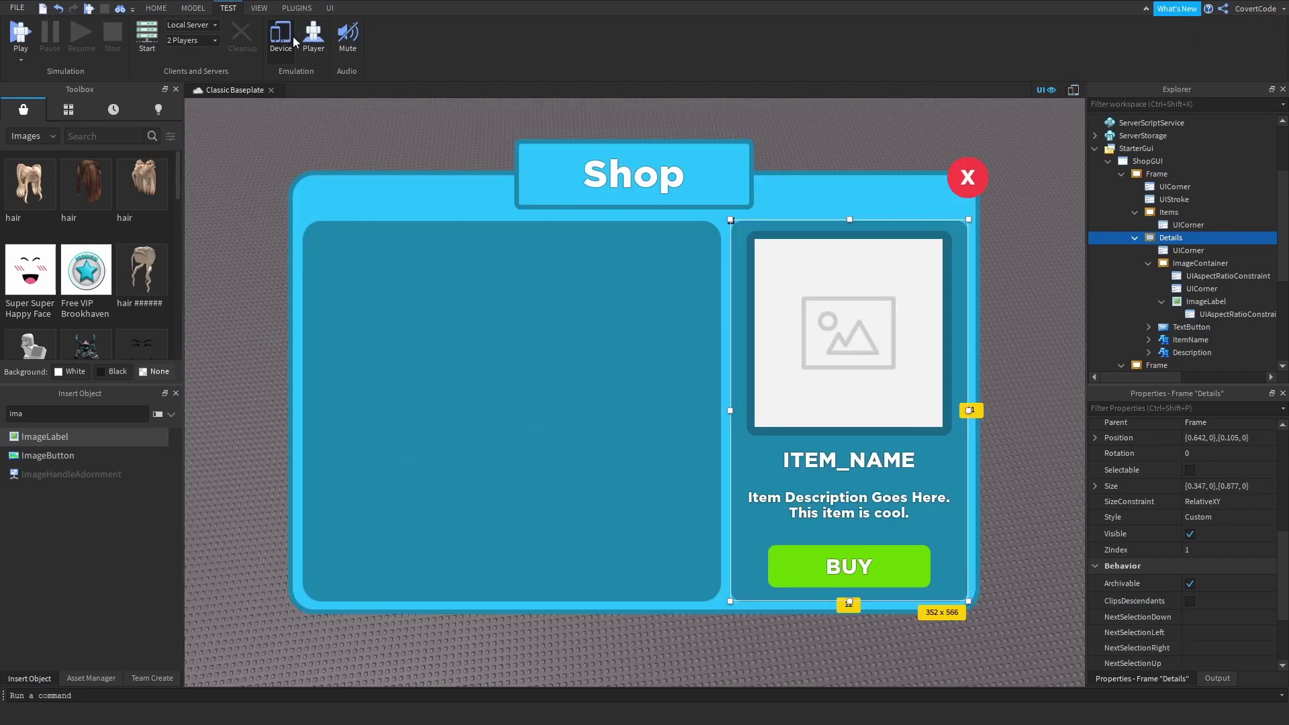
# - Select the ImageLabel and search the Toolbox images for "bloxy cola"
pyautogui.click(813, 292)
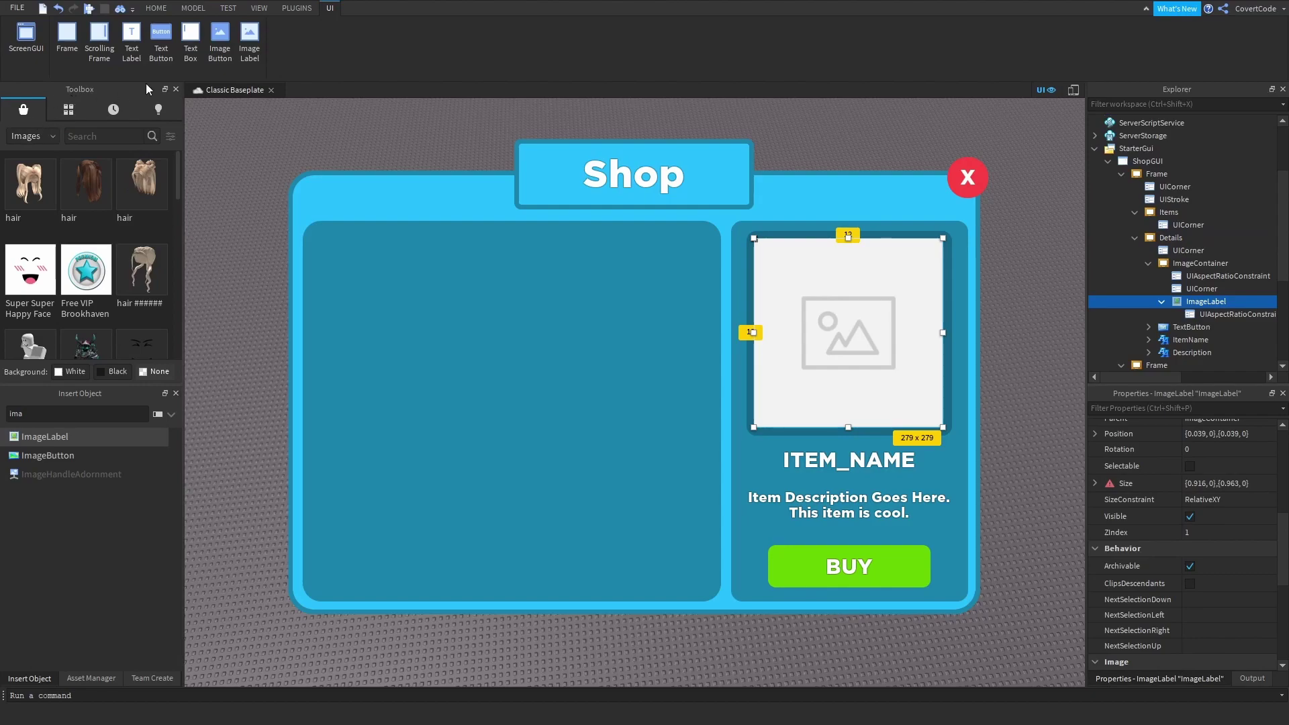
pyautogui.click(259, 8)
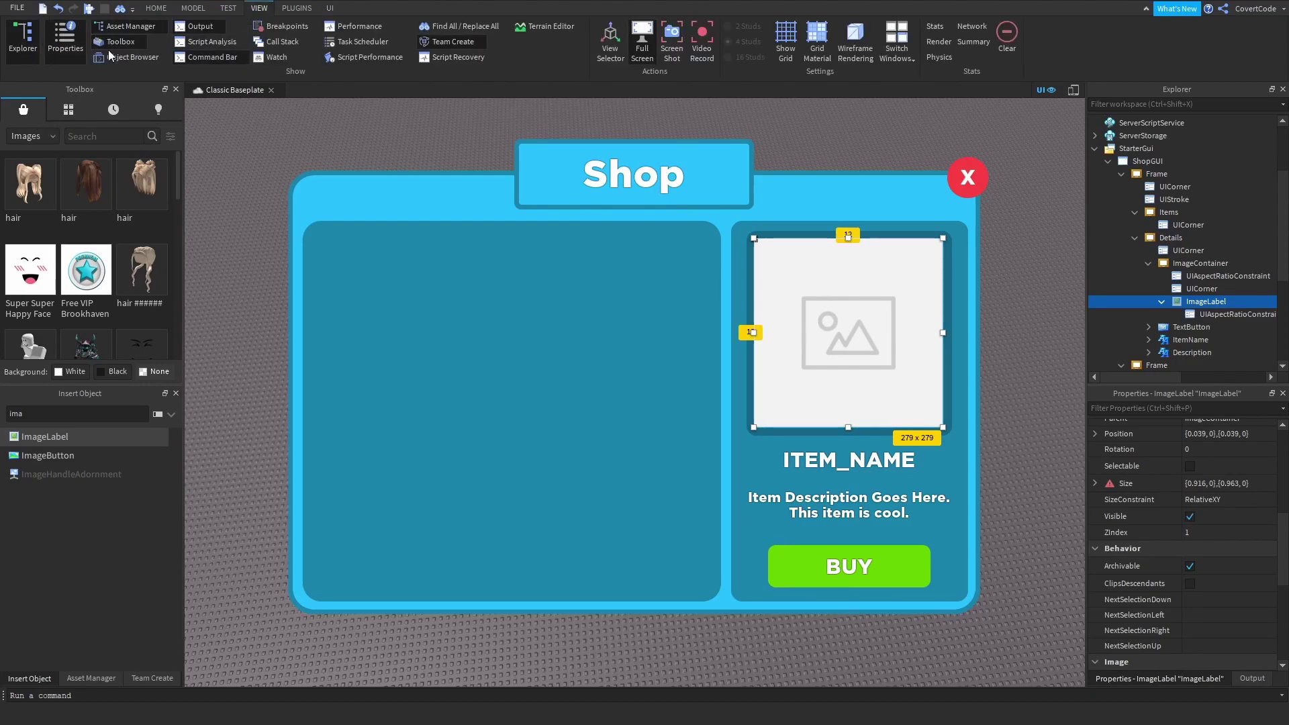
pyautogui.click(55, 135)
pyautogui.click(60, 155)
pyautogui.write('bloxy cola')
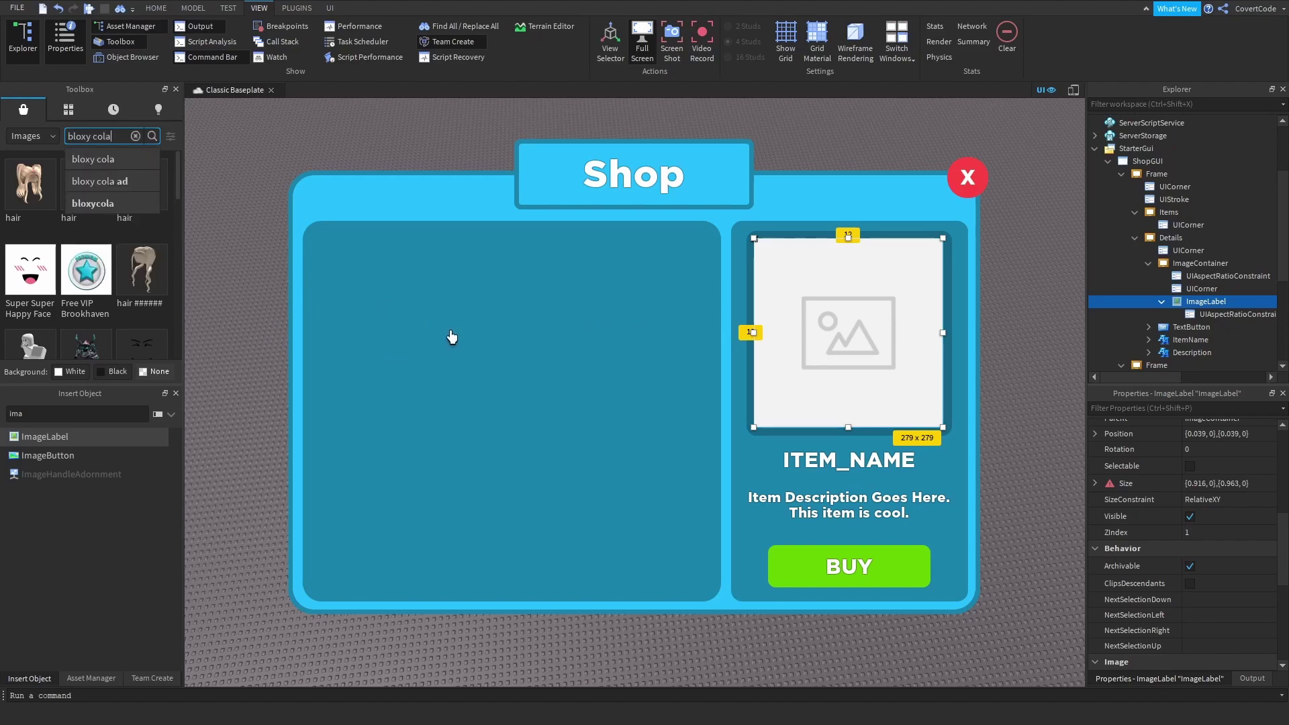
pyautogui.press('Return')
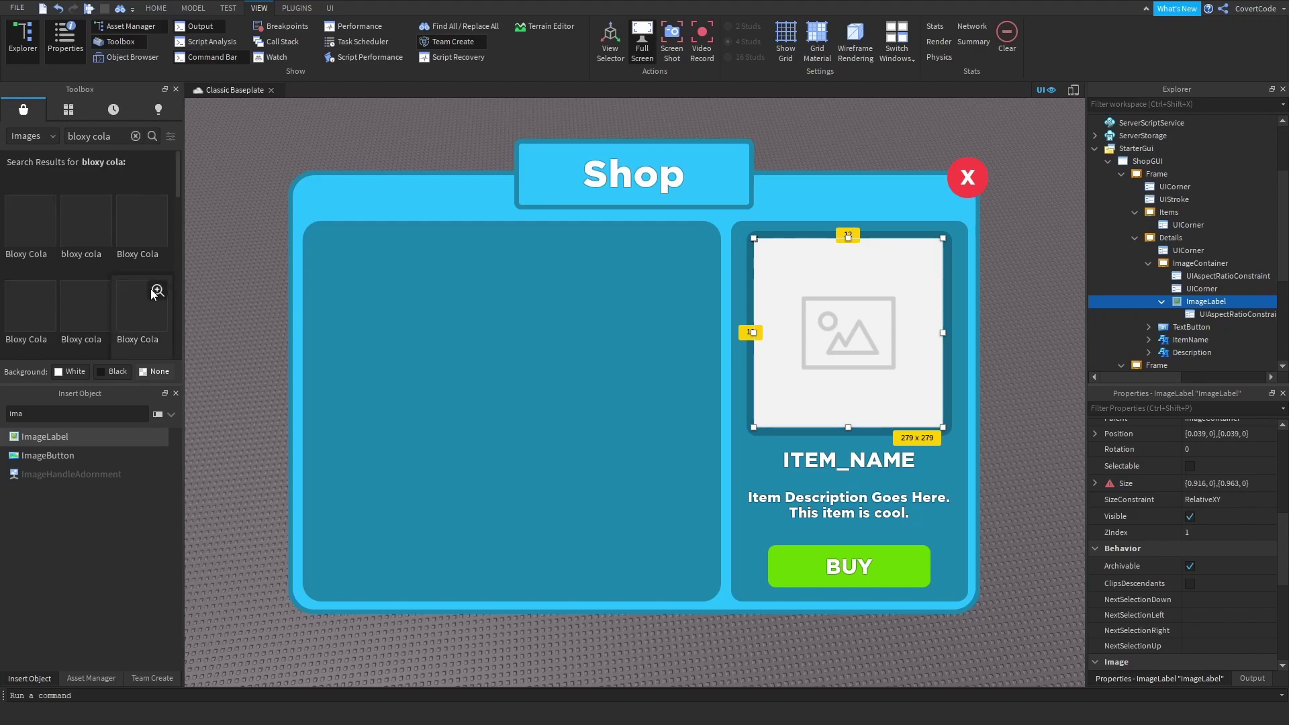
# - Copy the asset ID of a bloxy cola can with a transparent background and set it as the ImageLabel's Image
pyautogui.moveTo(179, 180); pyautogui.dragTo(179, 184)
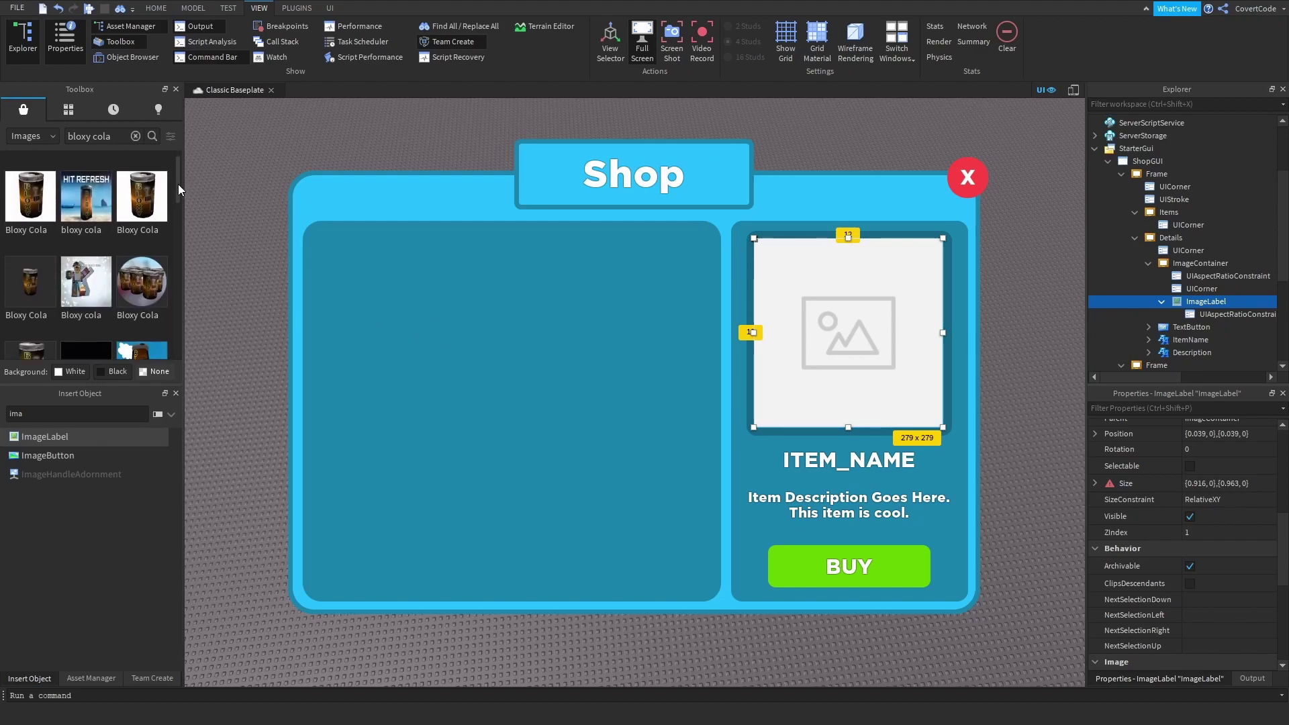
pyautogui.scroll(-3, 33, 285)
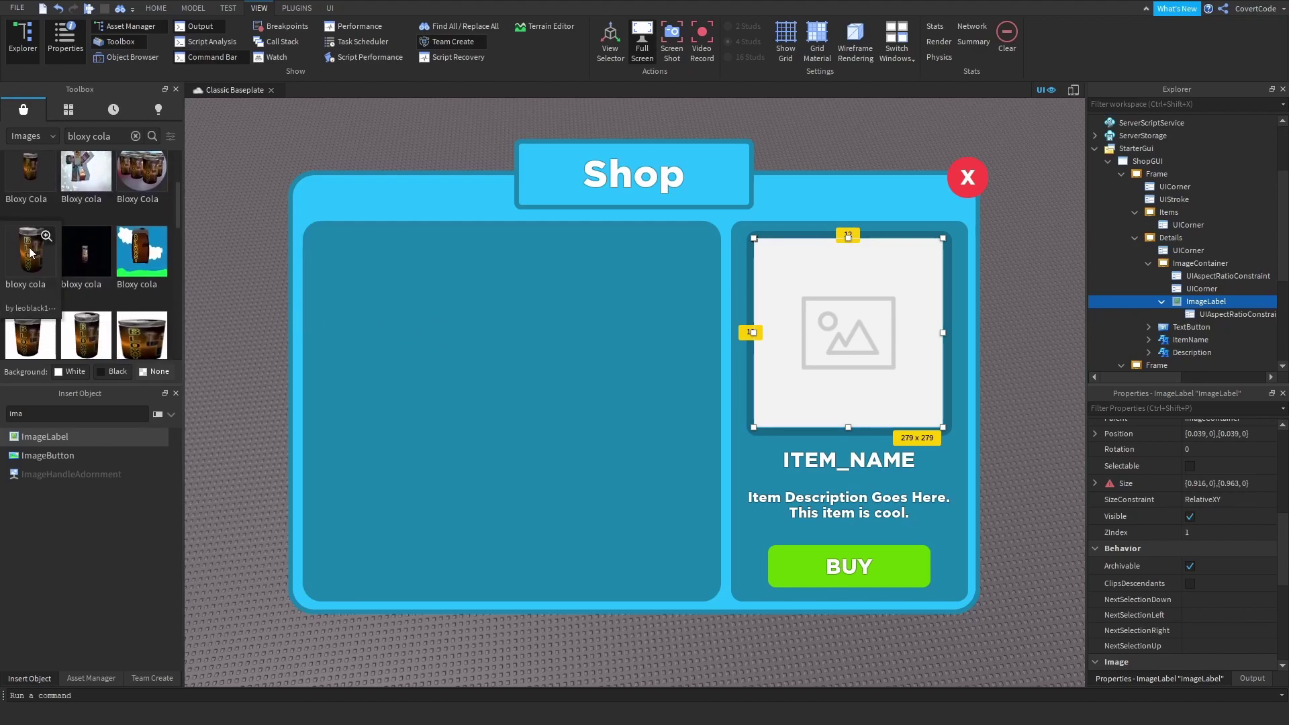
pyautogui.rightClick(30, 260)
pyautogui.click(51, 304)
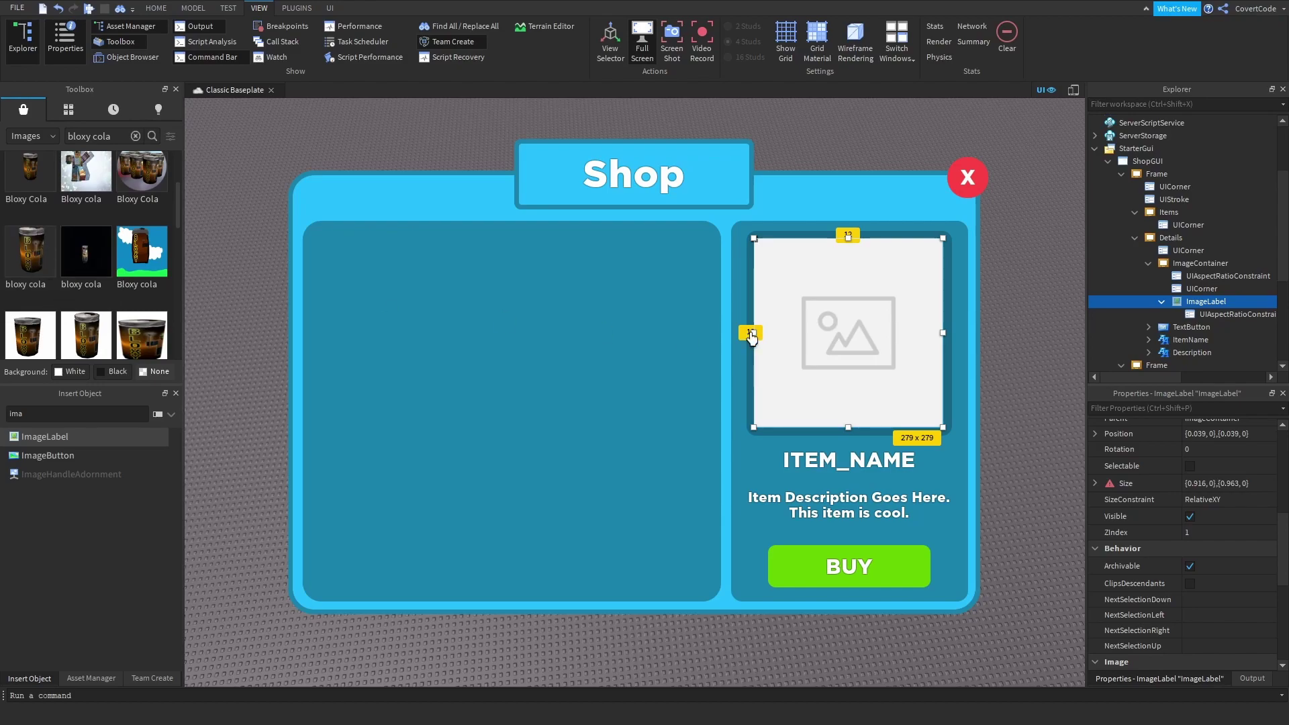
pyautogui.scroll(-3, 1170, 507)
pyautogui.scroll(-2, 1170, 507)
pyautogui.click(1220, 447)
pyautogui.rightClick(1220, 449)
pyautogui.click(1242, 522)
pyautogui.press('Return')
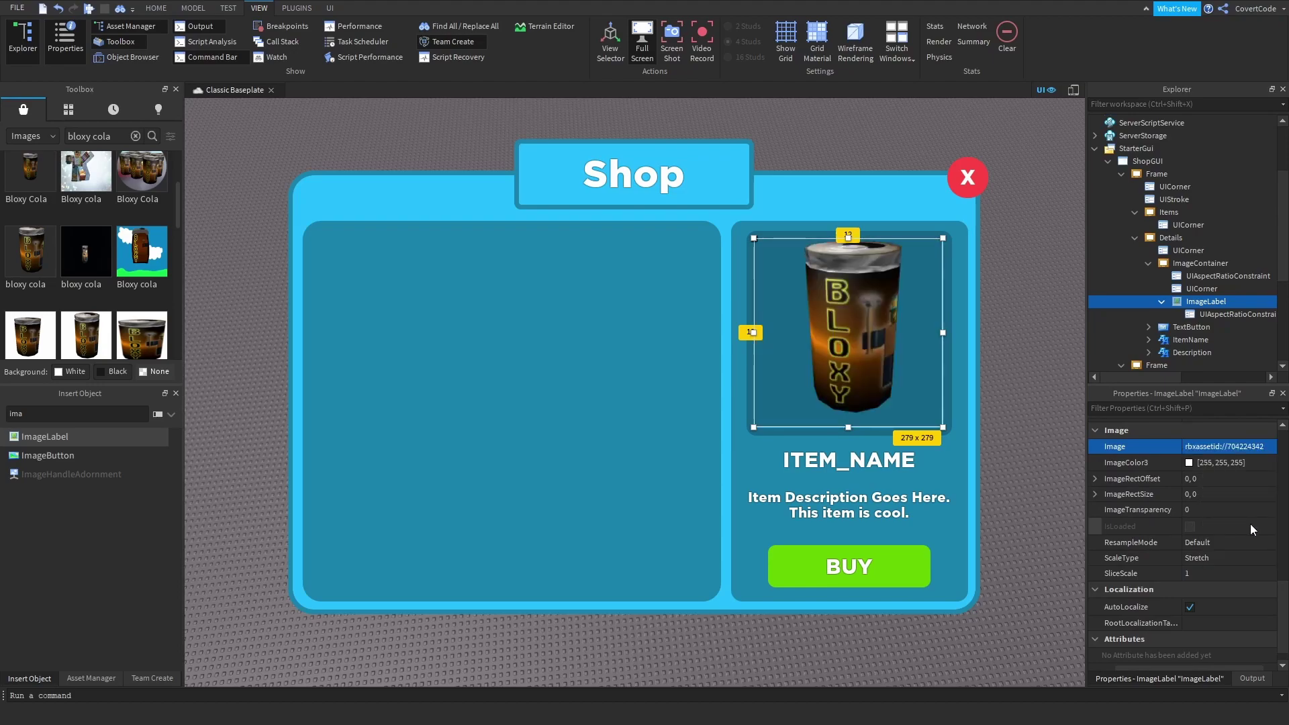
# - Try a background transparency of 0 on the ImageLabel and restore it to 1
pyautogui.click(688, 406)
pyautogui.click(840, 345)
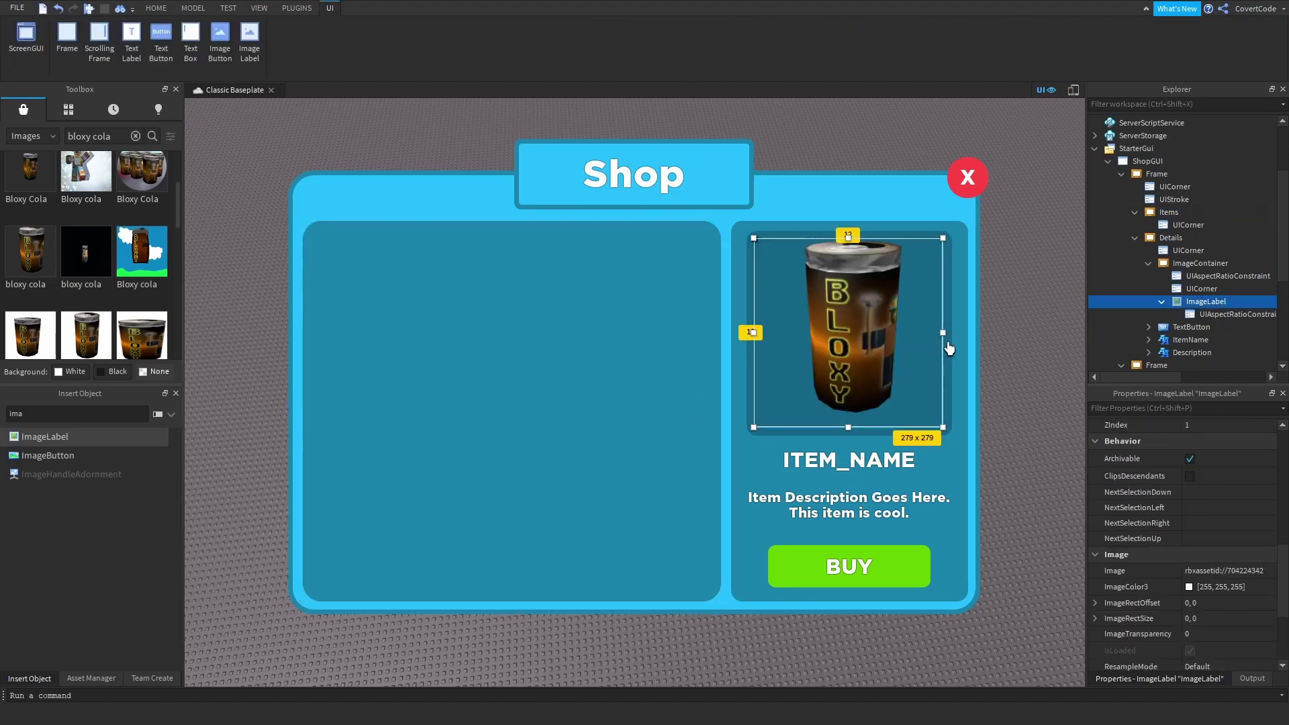
pyautogui.scroll(3, 1170, 543)
pyautogui.click(1198, 587)
pyautogui.write('0')
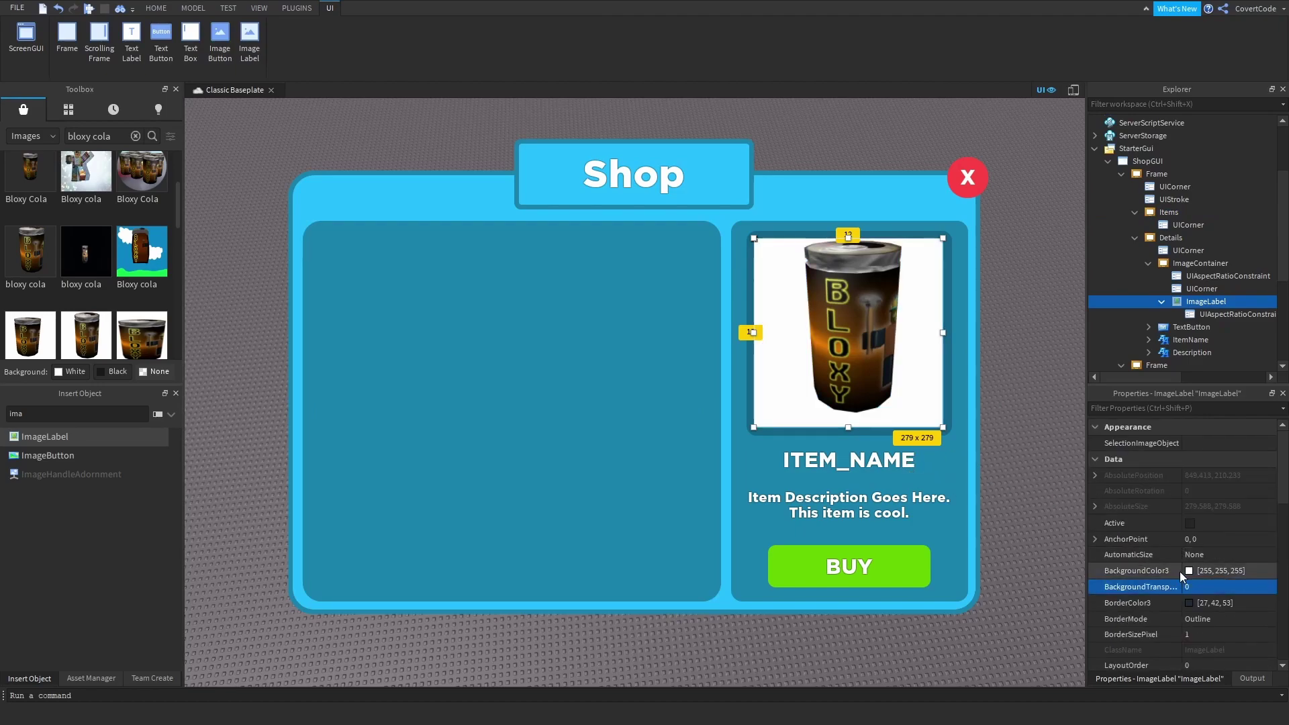
pyautogui.press('Return')
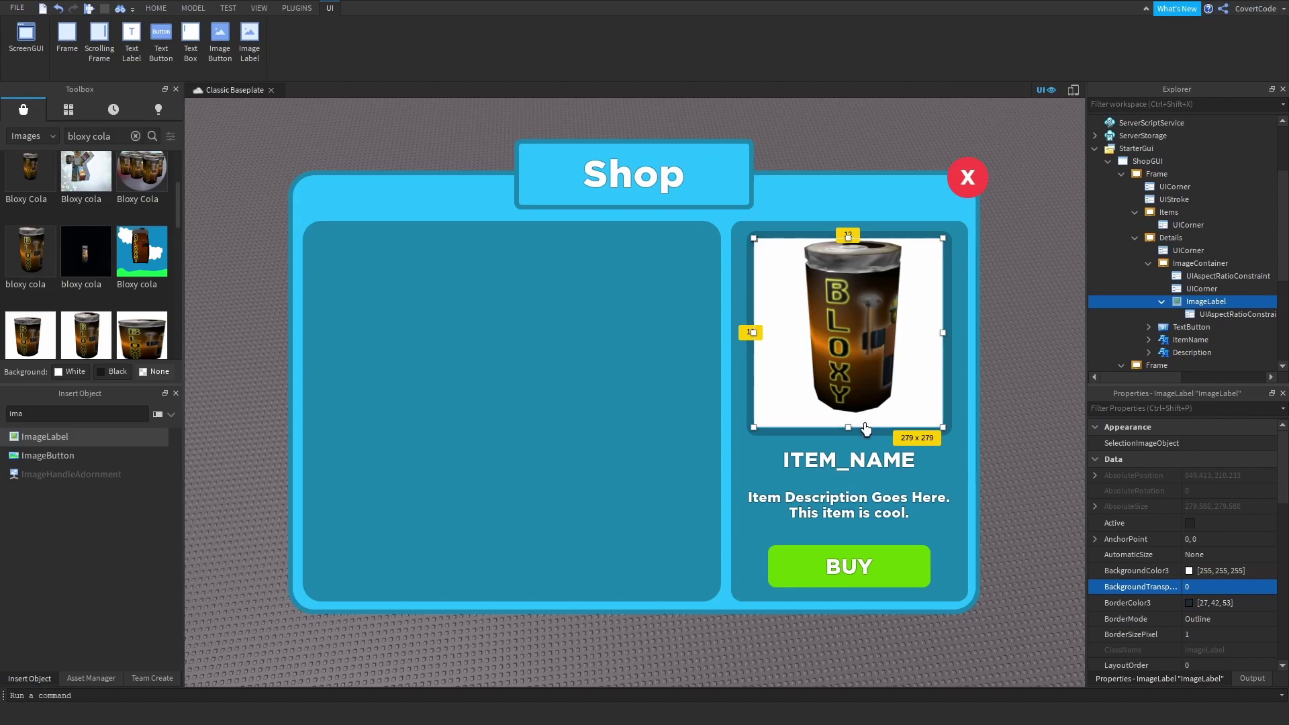
pyautogui.click(1202, 587)
pyautogui.write('1')
pyautogui.press('Return')
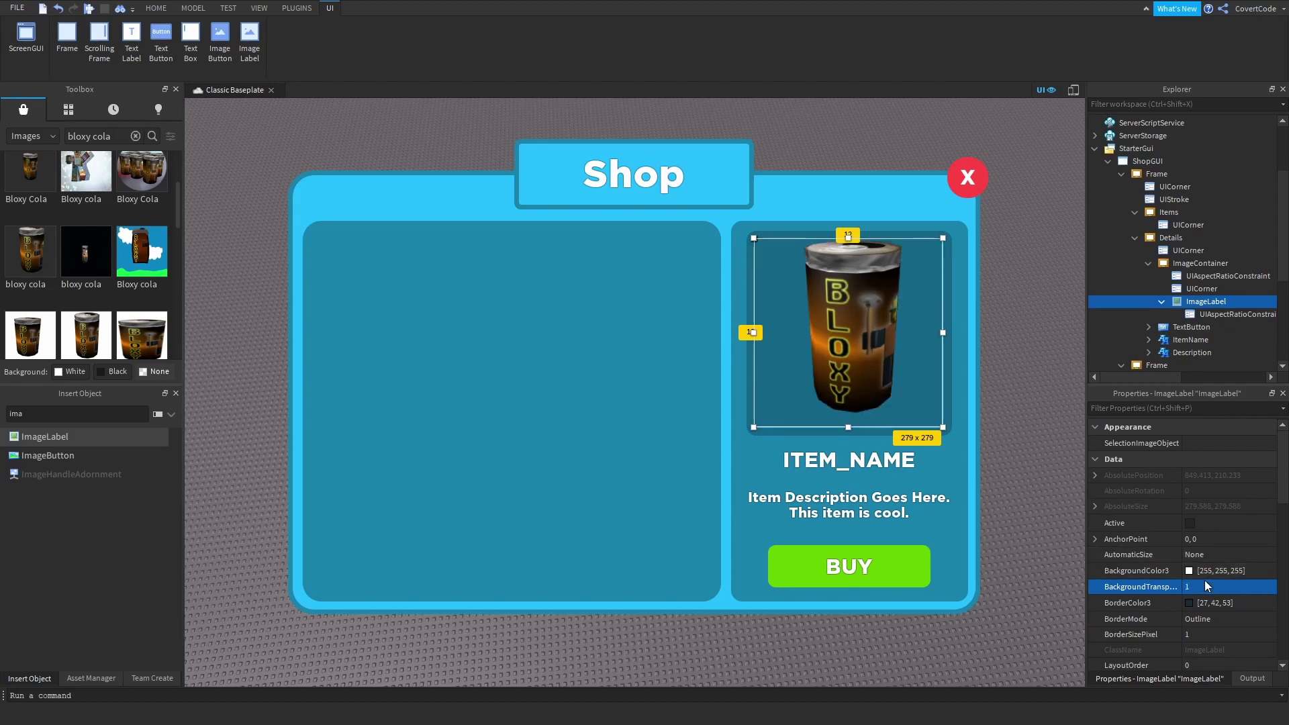
pyautogui.click(576, 326)
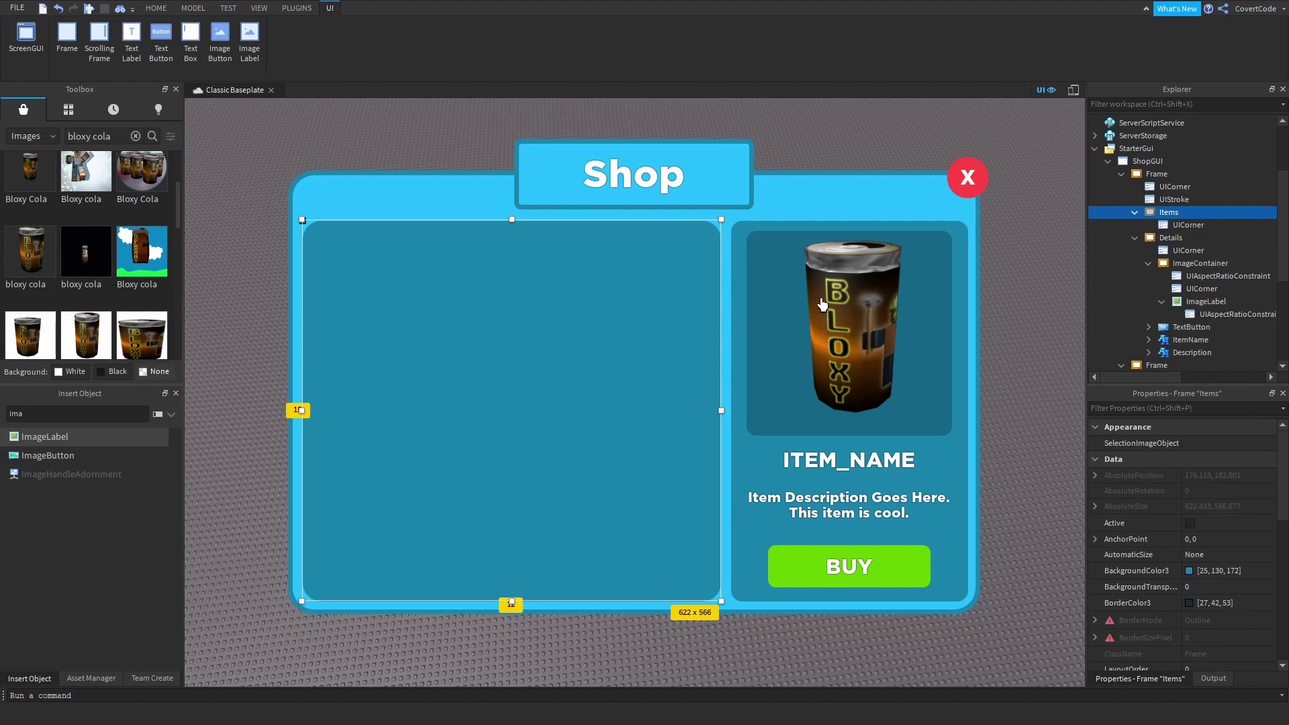
pyautogui.click(840, 325)
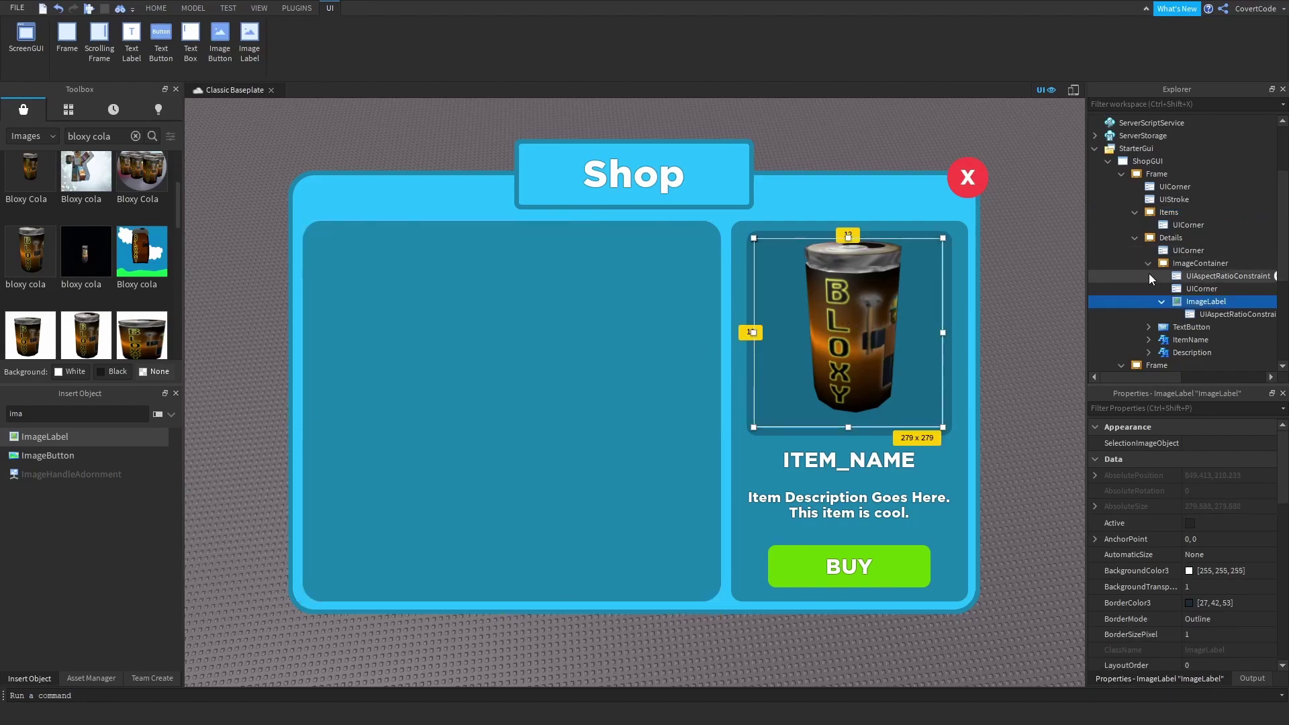
pyautogui.scroll(-1, 1148, 273)
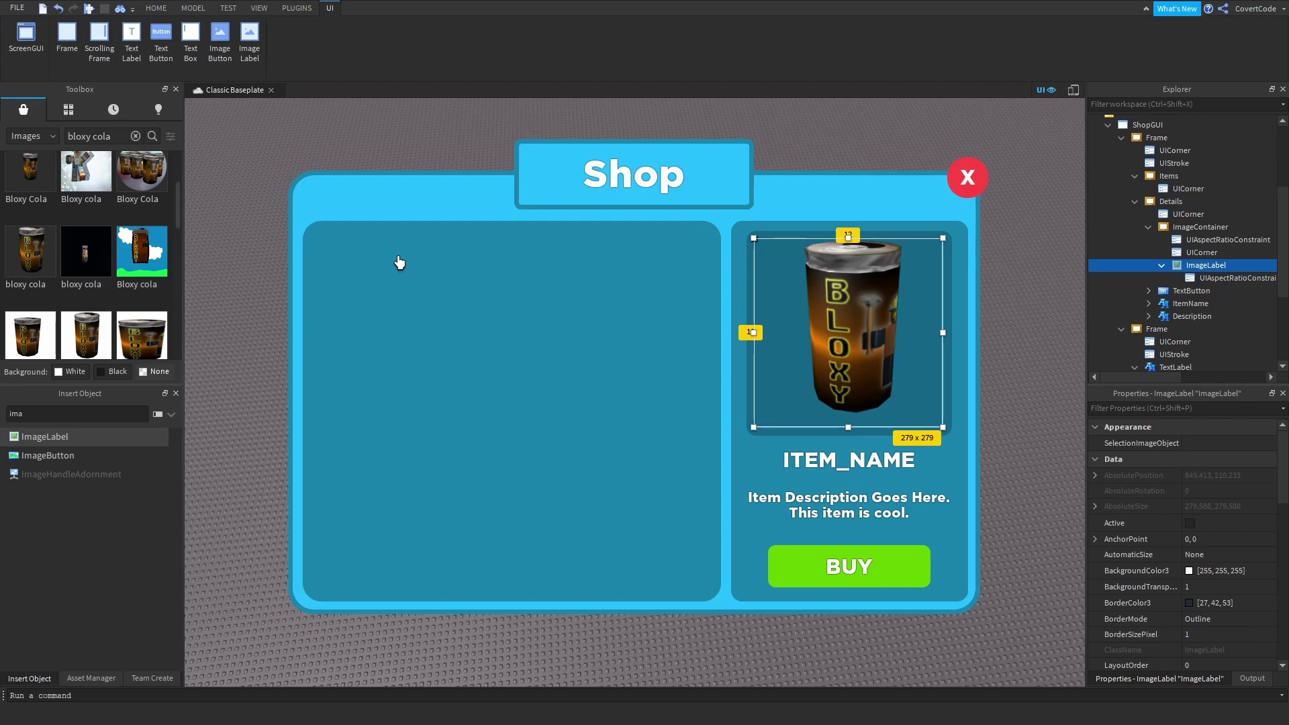
pyautogui.moveTo(391, 134); pyautogui.dragTo(392, 100, button='right')
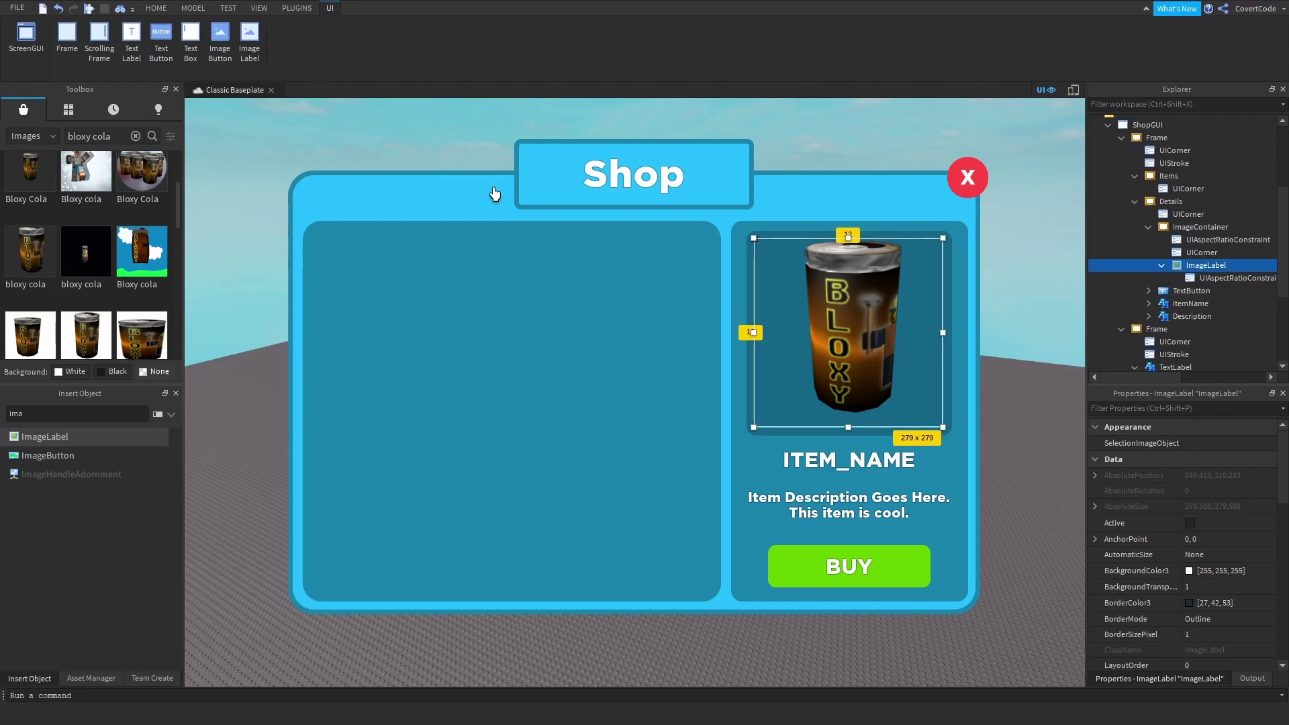
# - Insert a ScrollingFrame into the Items frame
pyautogui.click(321, 386)
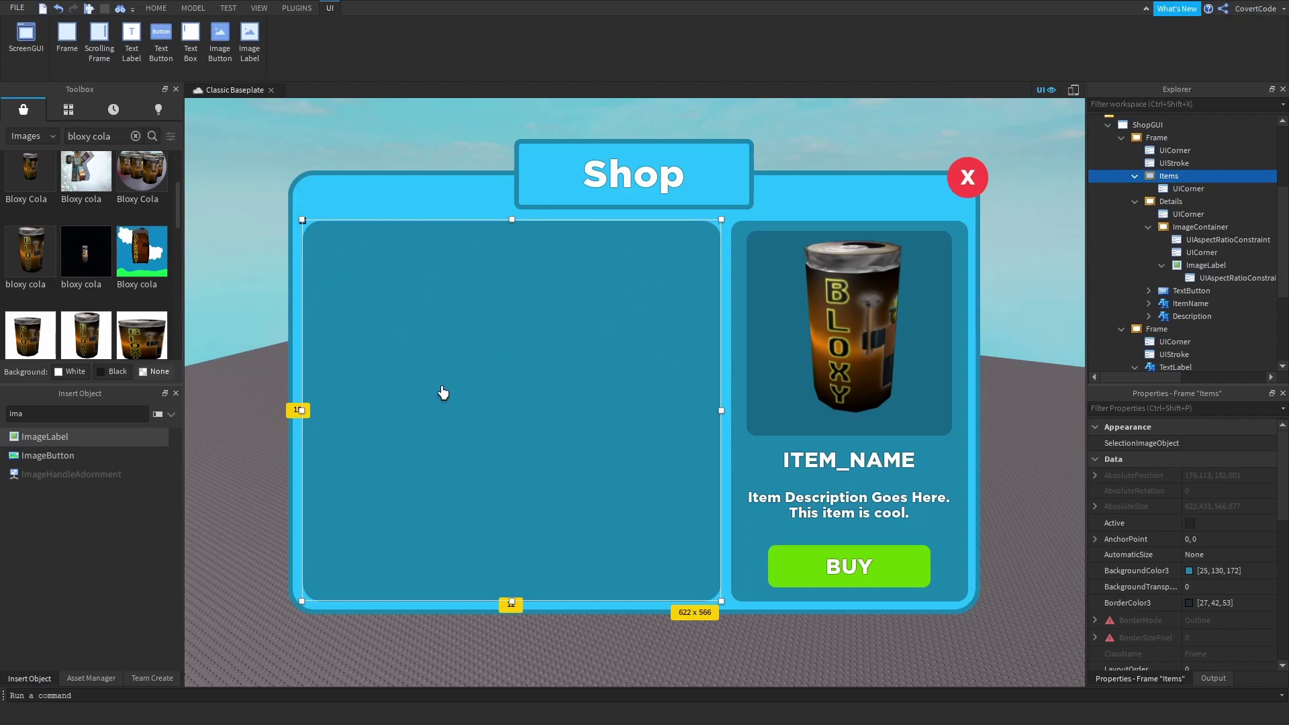
pyautogui.moveTo(1169, 178)
pyautogui.doubleClick(88, 410)
pyautogui.write('scr')
pyautogui.click(52, 474)
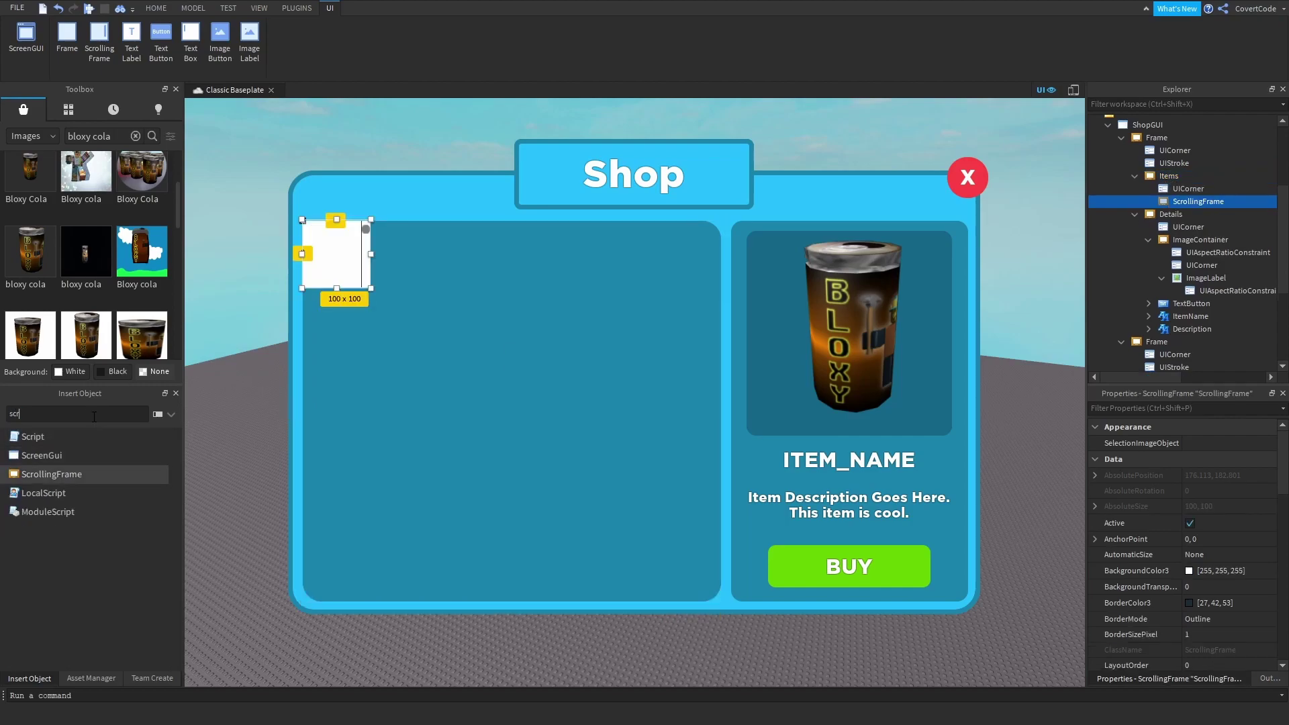
# - Place the ScrollingFrame just inside the upper-left corner of the Items frame
pyautogui.moveTo(336, 275); pyautogui.dragTo(377, 317)
pyautogui.scroll(-10, 402, 302)
pyautogui.scroll(5, 376, 311)
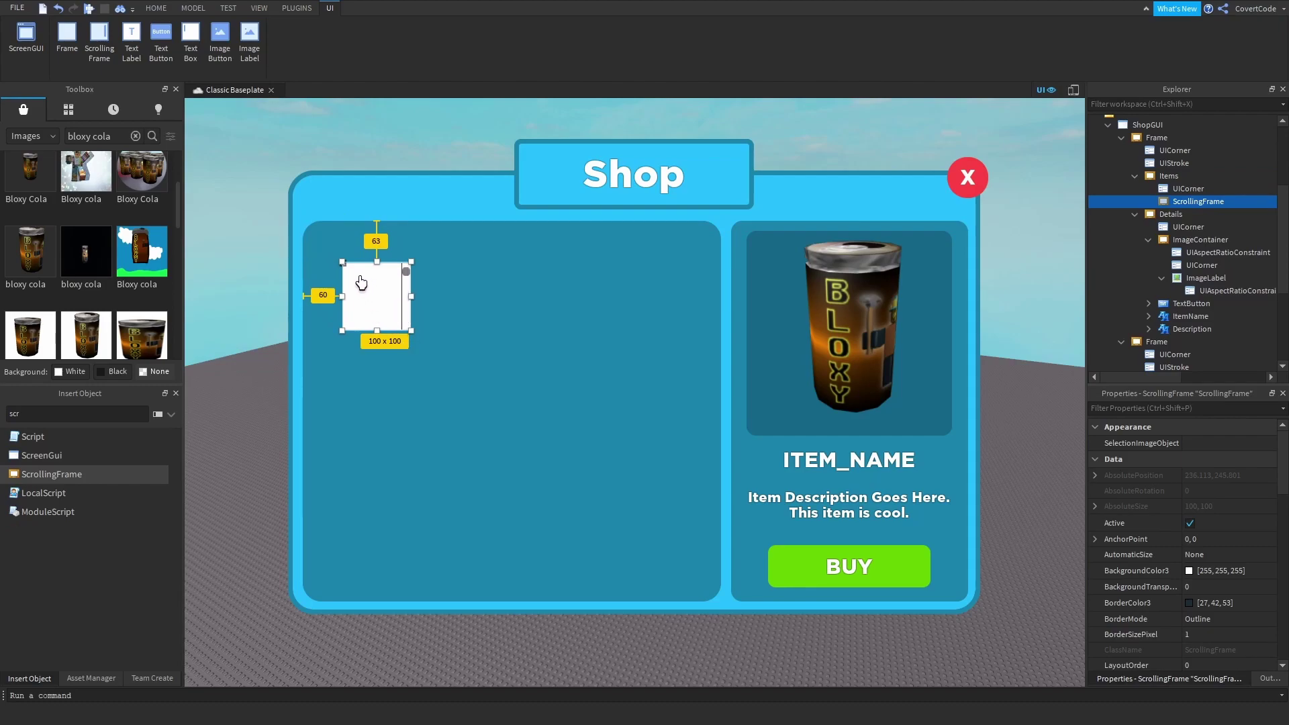
pyautogui.moveTo(364, 292); pyautogui.dragTo(333, 262)
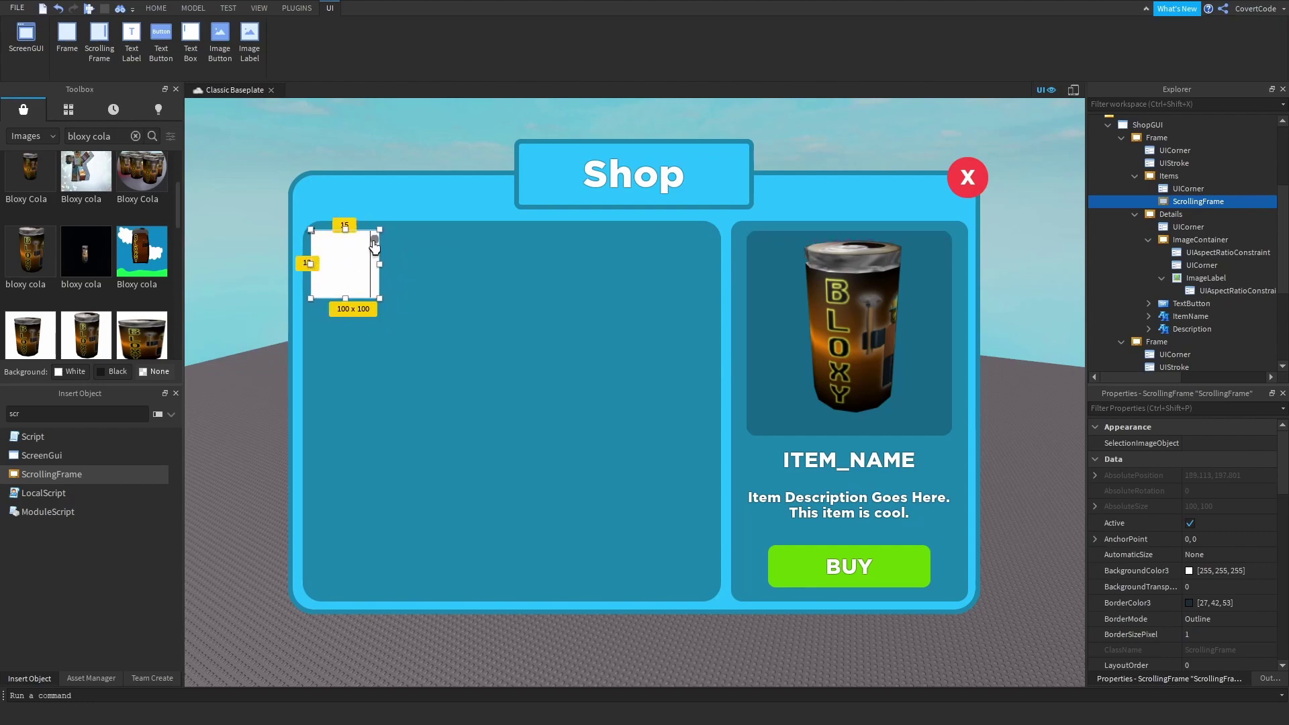
# - Set the ScrollingFrame's Size to {0.1, 0},{0.1, 0} and stretch it to about 594 x 538 px, nearly filling the Items frame
pyautogui.moveTo(379, 299); pyautogui.dragTo(382, 300)
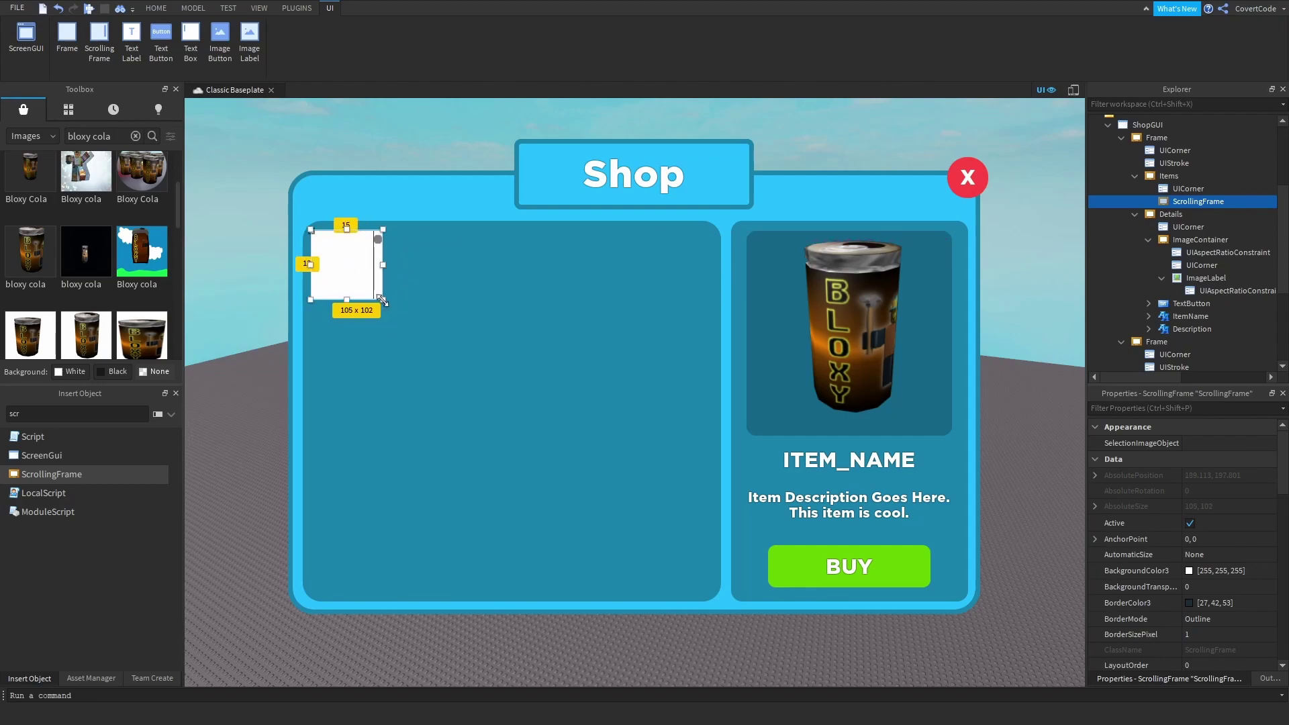
pyautogui.scroll(-5, 1202, 530)
pyautogui.click(1207, 530)
pyautogui.write('.1')
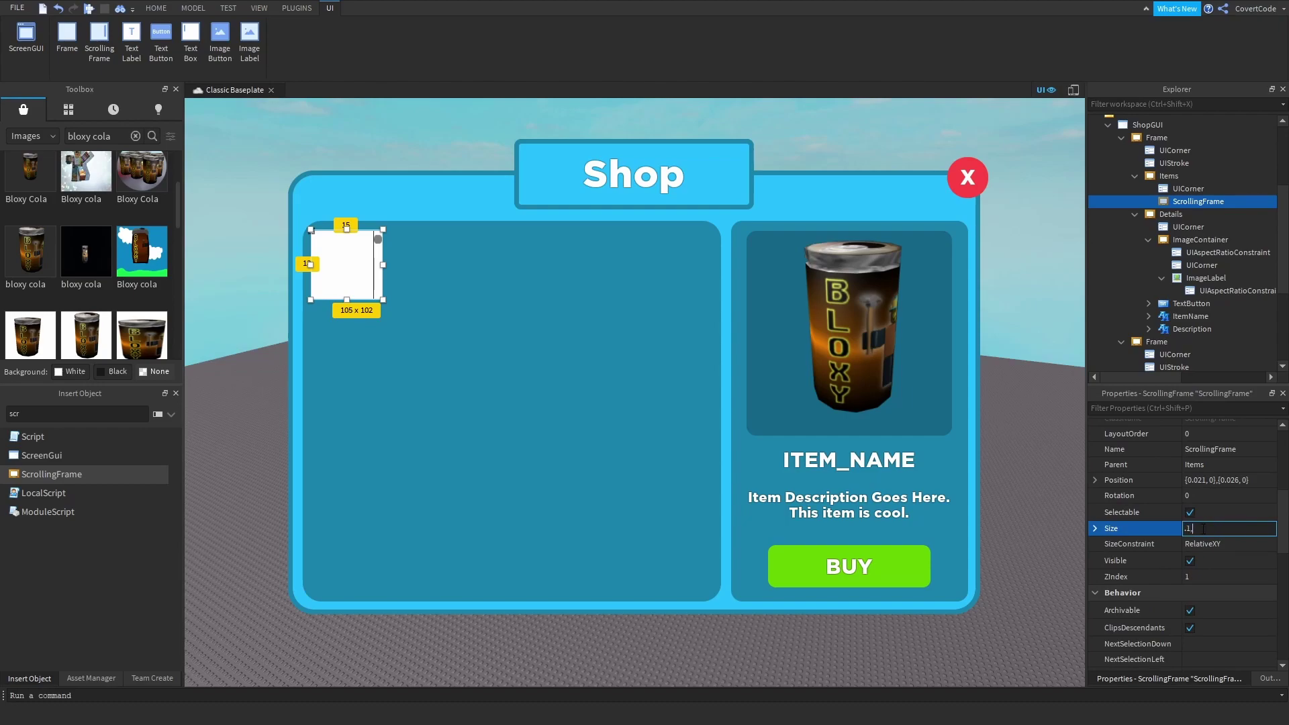
pyautogui.write(', 0},{0.1, 0')
pyautogui.press('Return')
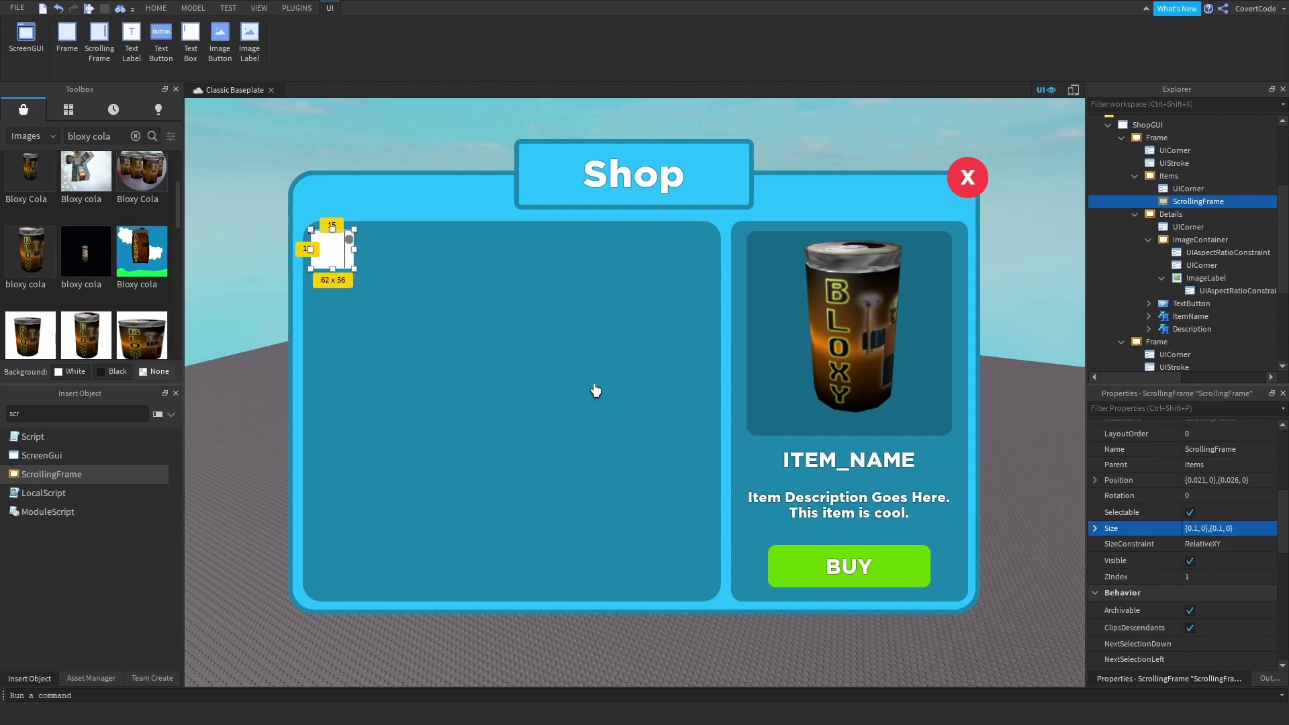
pyautogui.moveTo(351, 269); pyautogui.dragTo(696, 569)
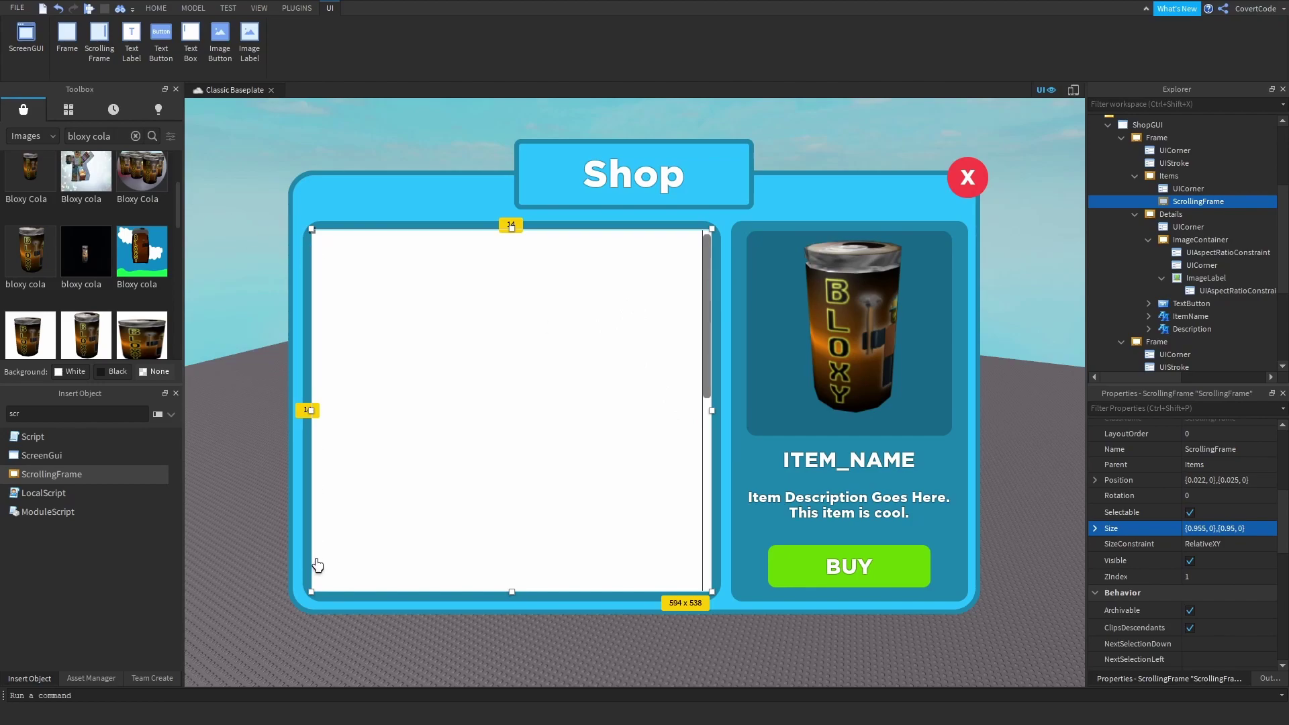
# - Set the ScrollingFrame's BackgroundTransparency to 1 and its BorderSizePixel to 0
pyautogui.scroll(5, 1223, 561)
pyautogui.click(1202, 587)
pyautogui.write('1')
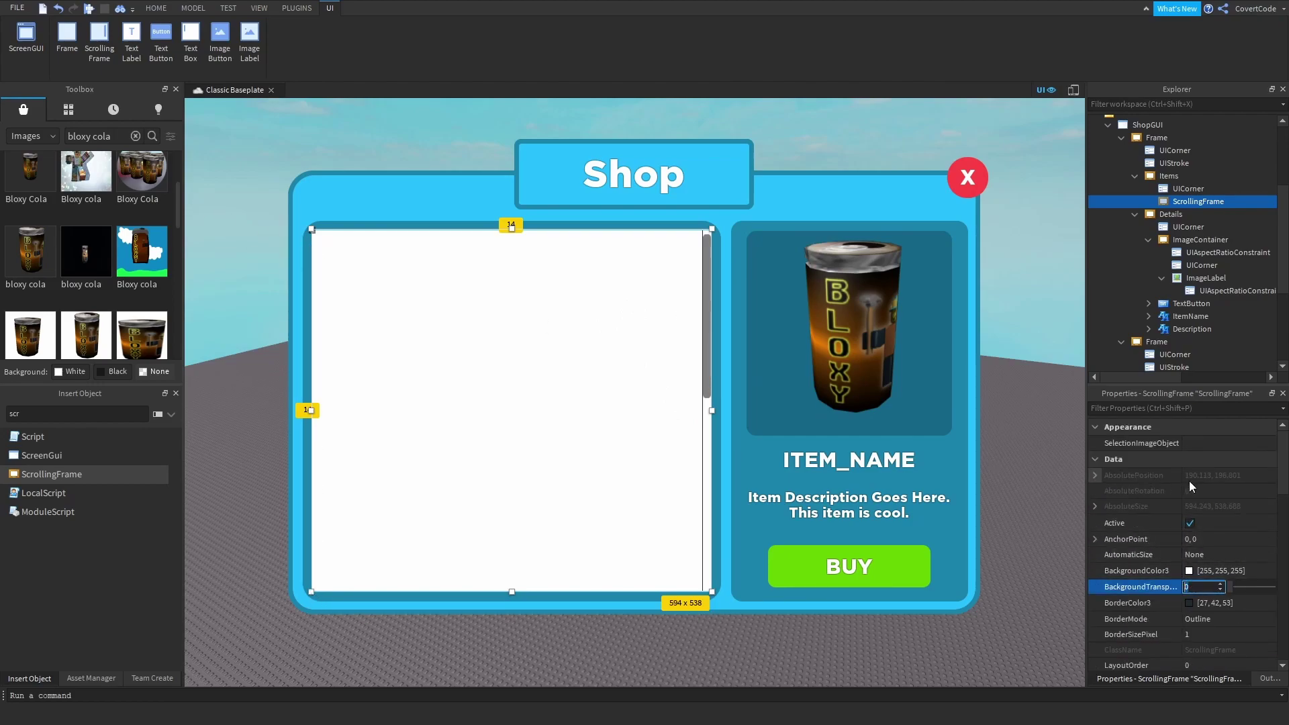
pyautogui.press('Return')
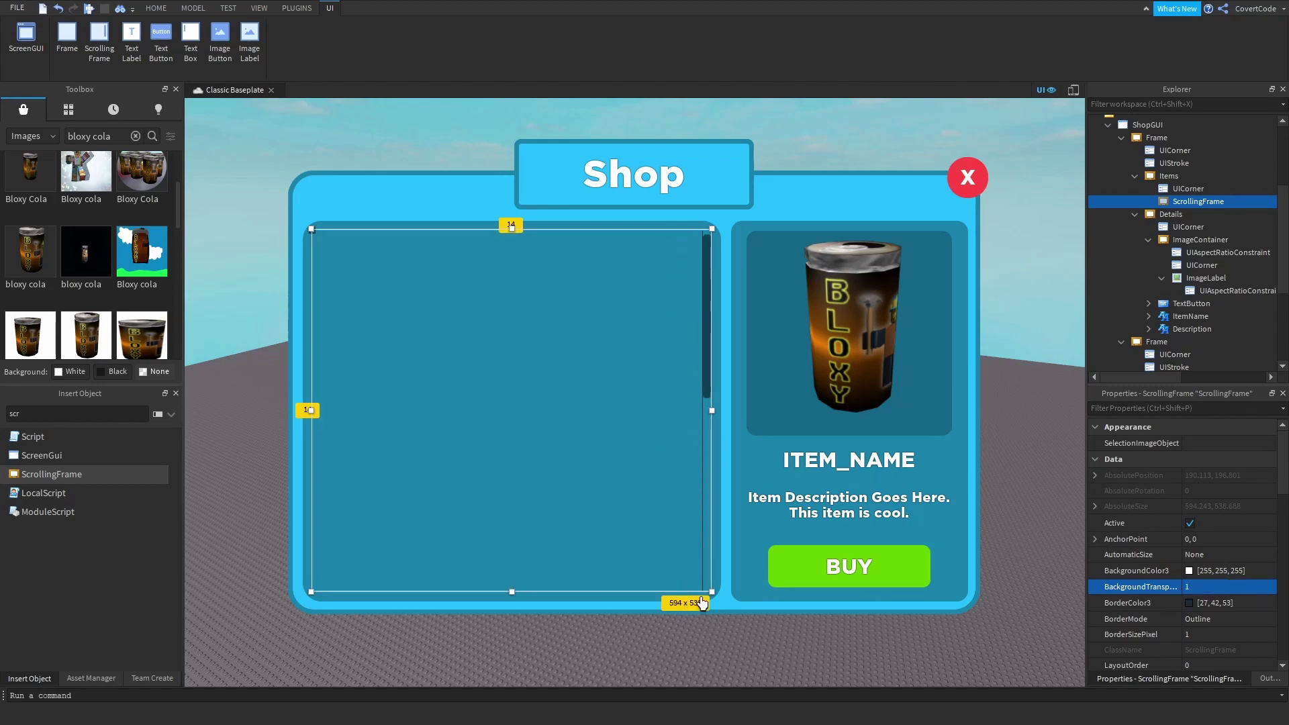
pyautogui.click(1218, 634)
pyautogui.write('0')
pyautogui.press('Return')
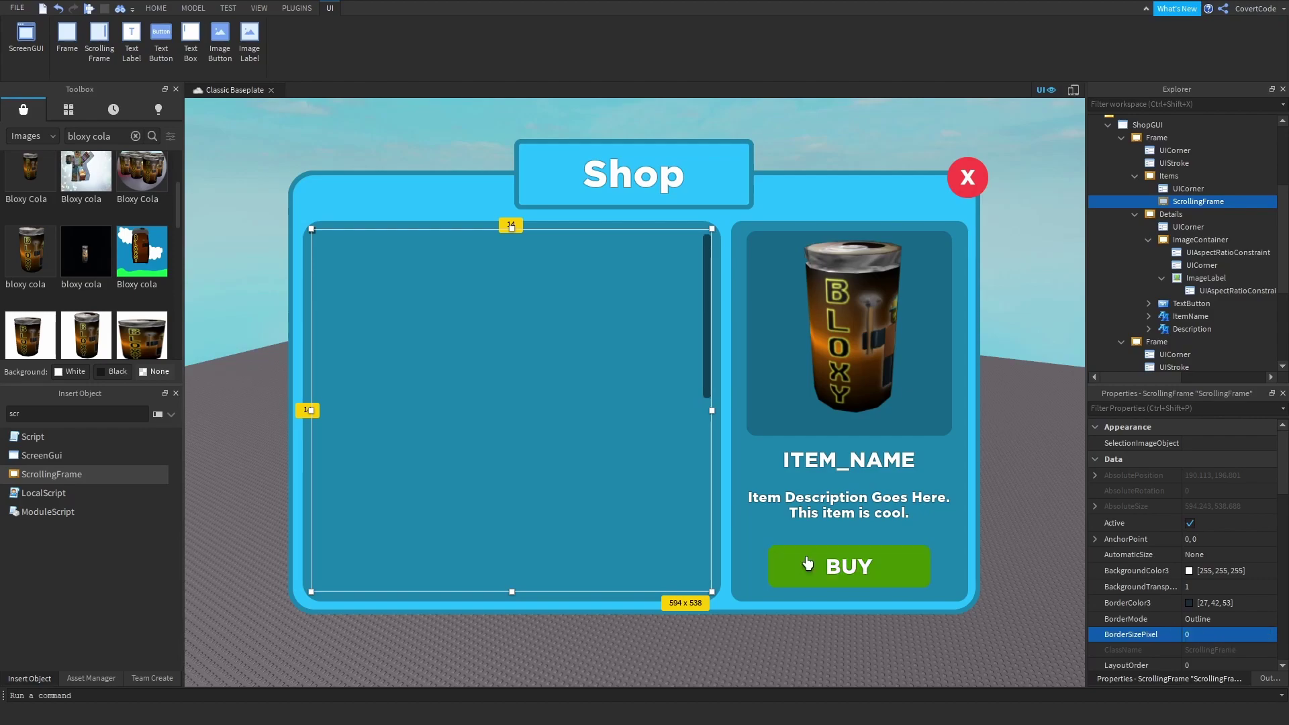
pyautogui.click(771, 476)
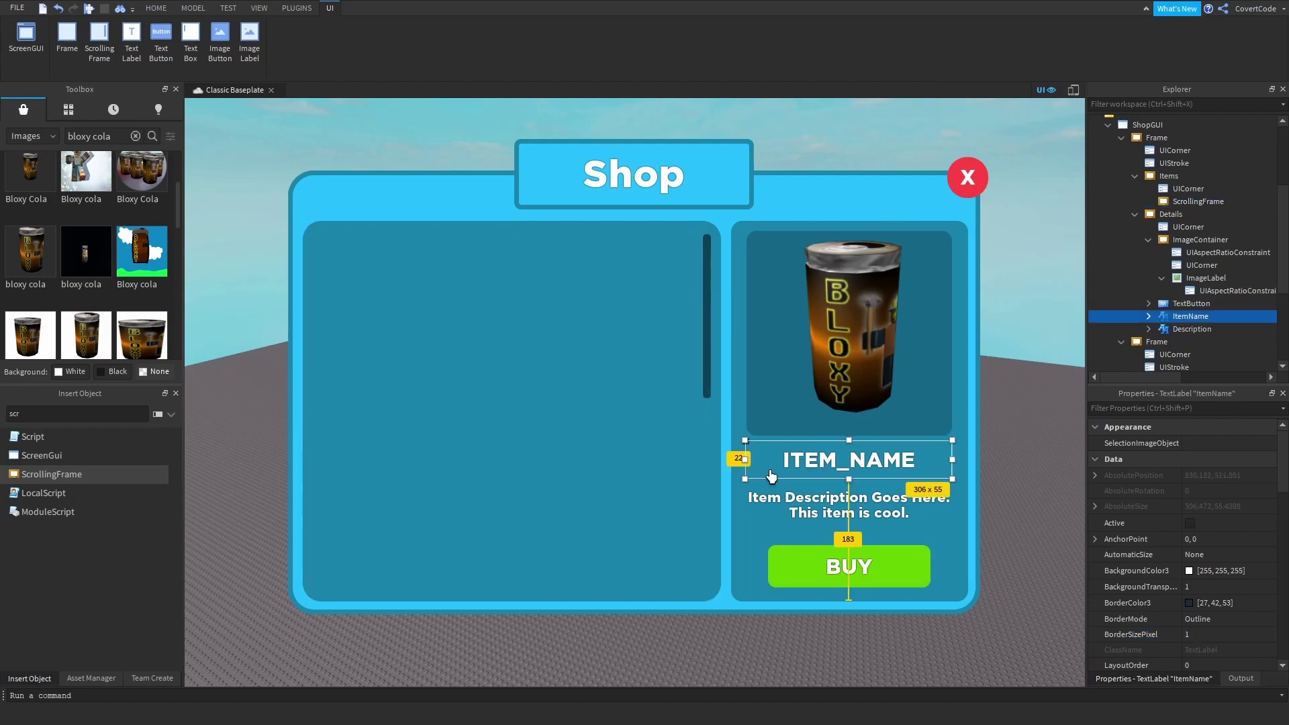
pyautogui.click(570, 363)
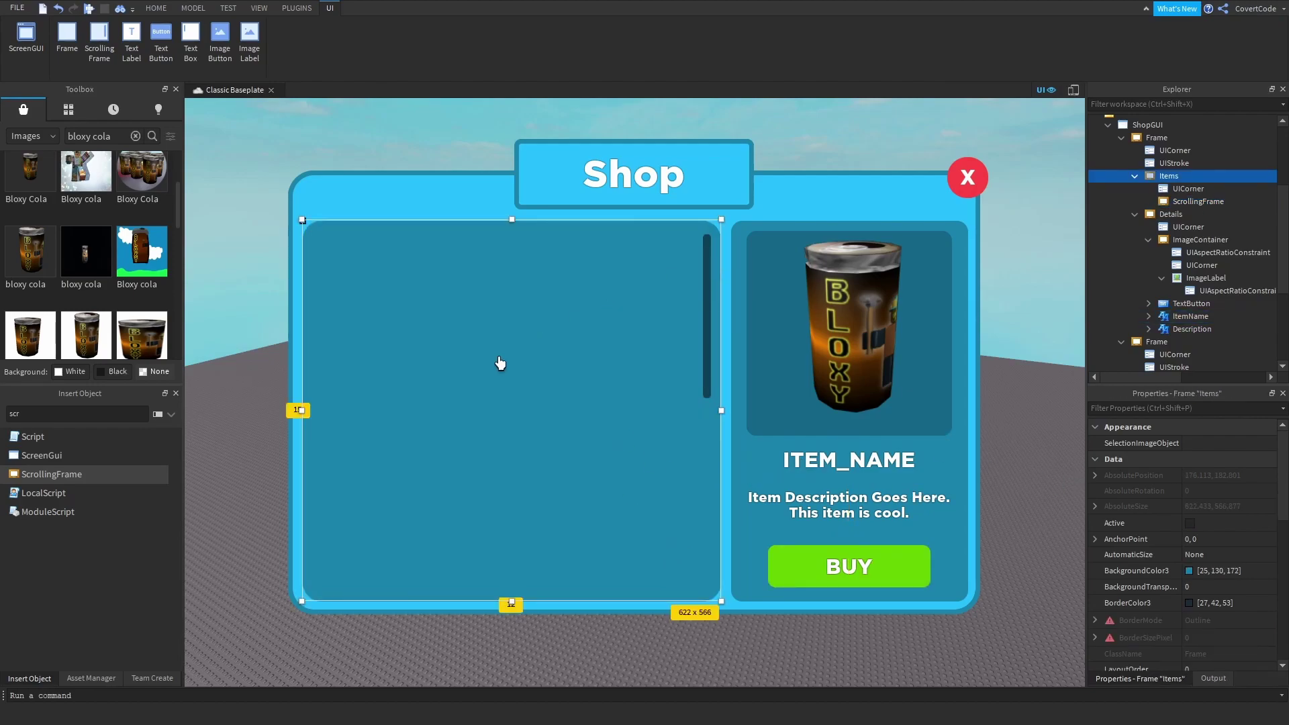
# - Copy the ImageContainer from the Details frame and paste it into the ScrollingFrame
pyautogui.click(1182, 202)
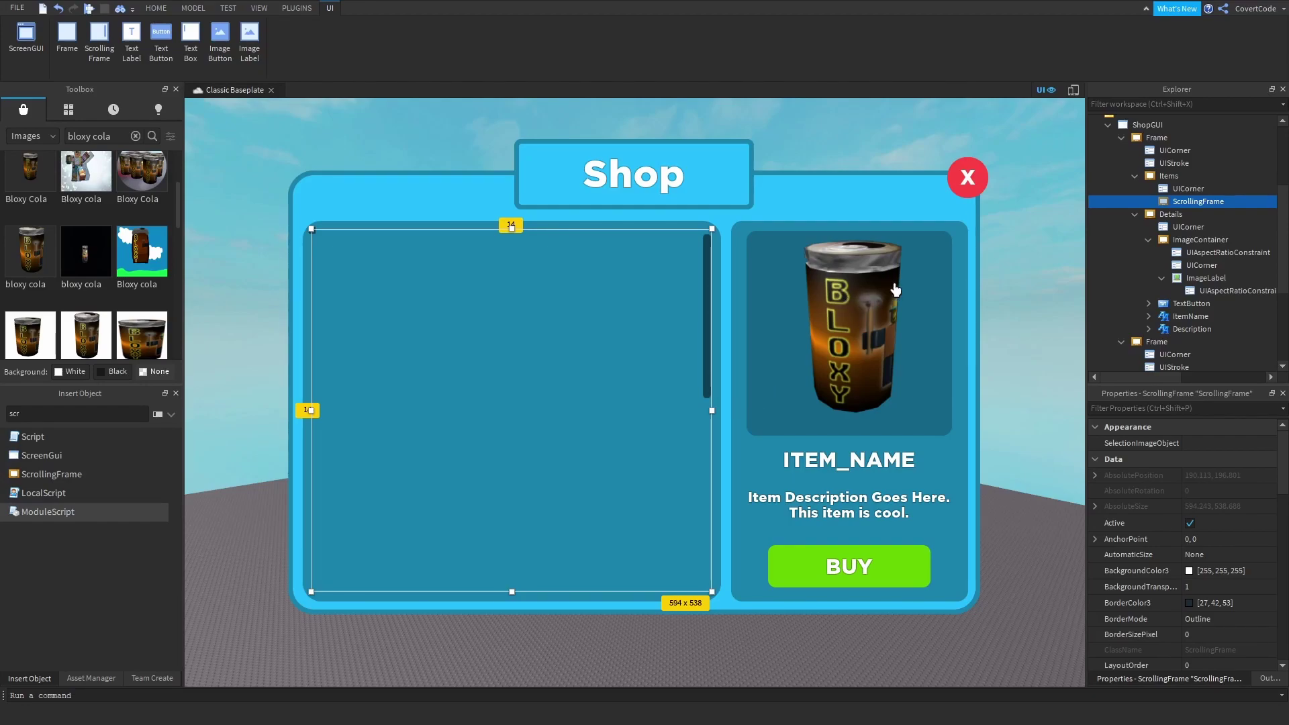
pyautogui.click(1204, 277)
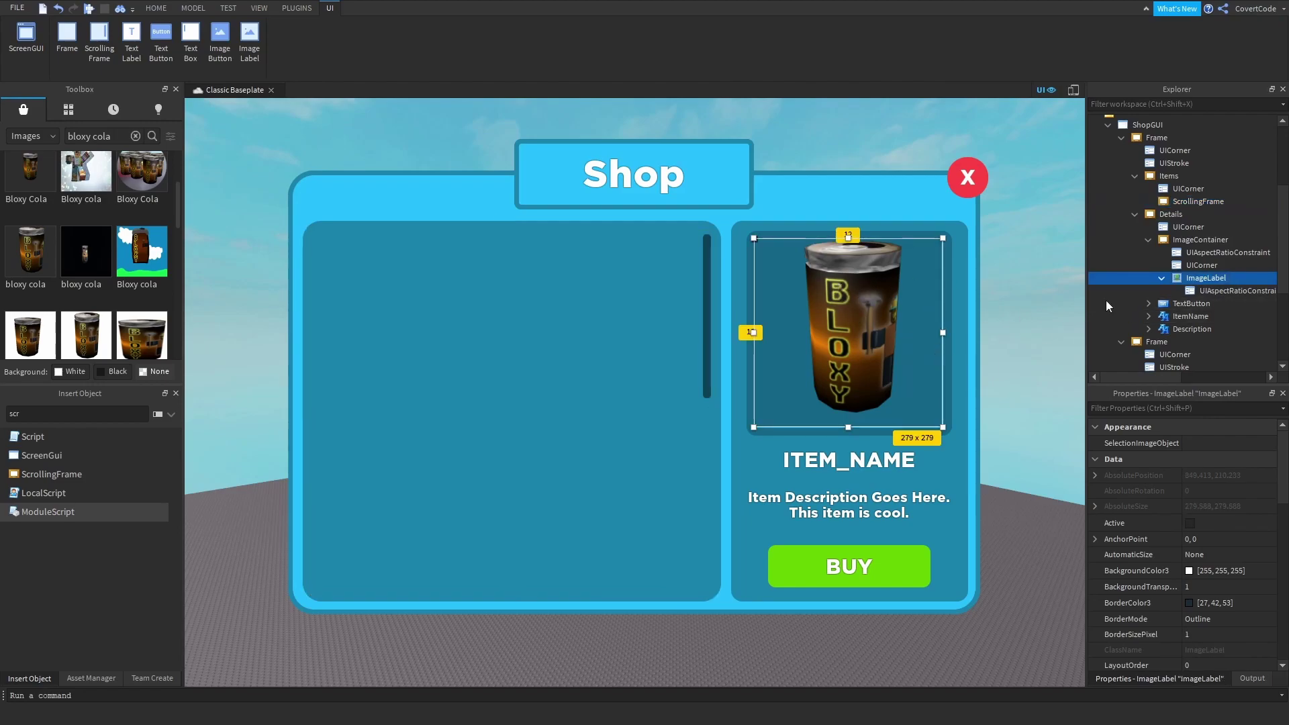
pyautogui.click(1202, 241)
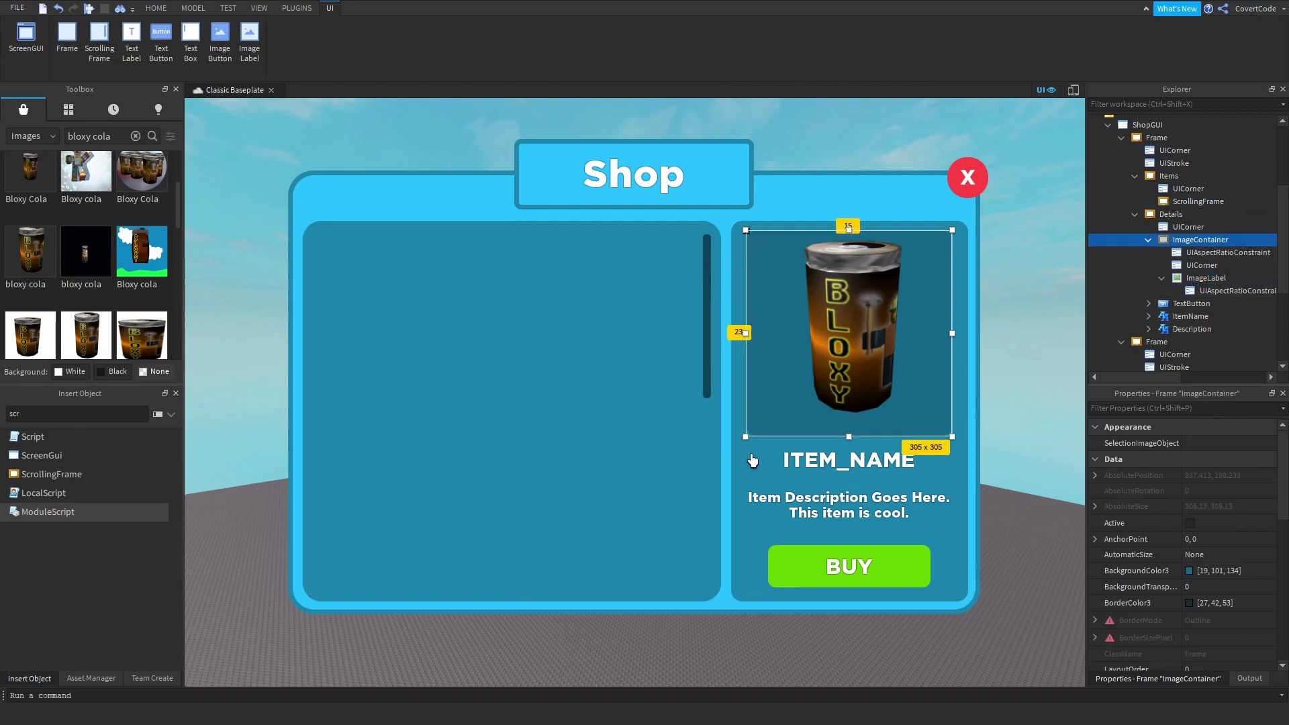
pyautogui.rightClick(1186, 229)
pyautogui.click(1183, 230)
pyautogui.click(1176, 242)
pyautogui.click(1165, 263)
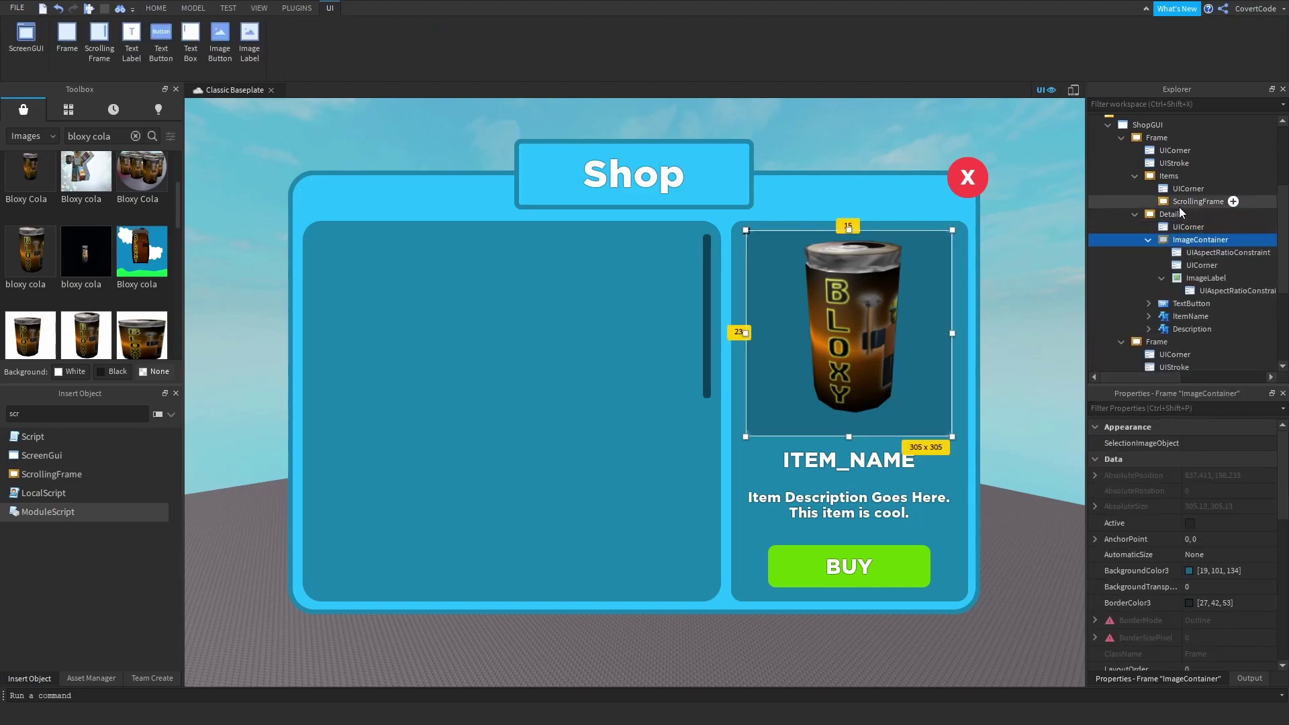
pyautogui.click(1180, 203)
pyautogui.rightClick(1179, 205)
pyautogui.click(1187, 249)
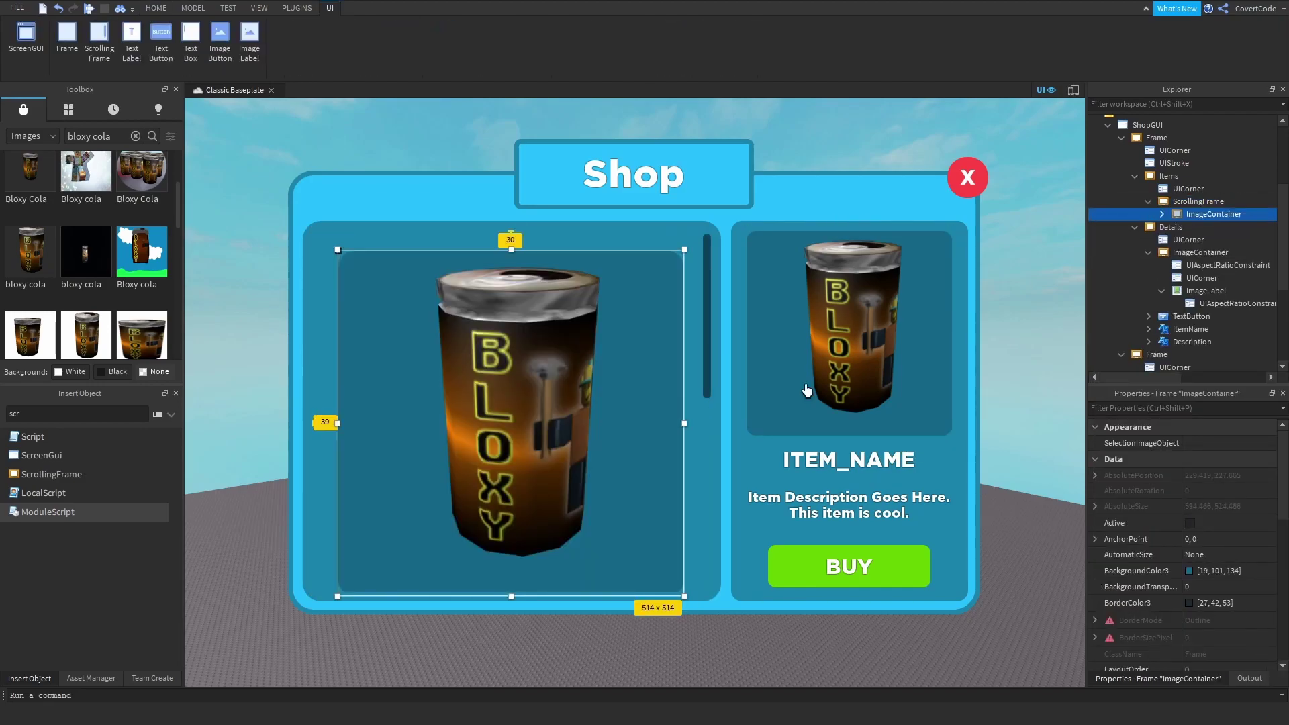
pyautogui.click(697, 261)
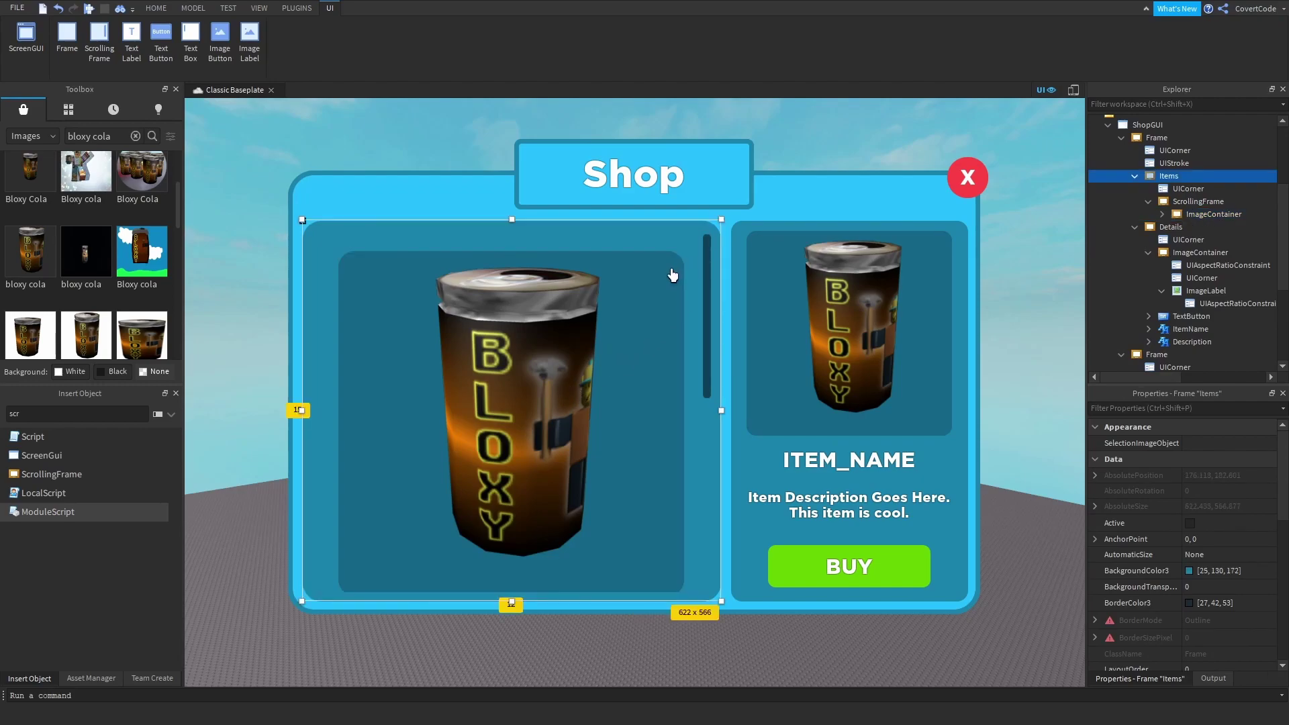
pyautogui.scroll(-3, 662, 316)
pyautogui.scroll(3, 662, 318)
# - Insert a UIGridLayout into the ScrollingFrame
pyautogui.click(1181, 201)
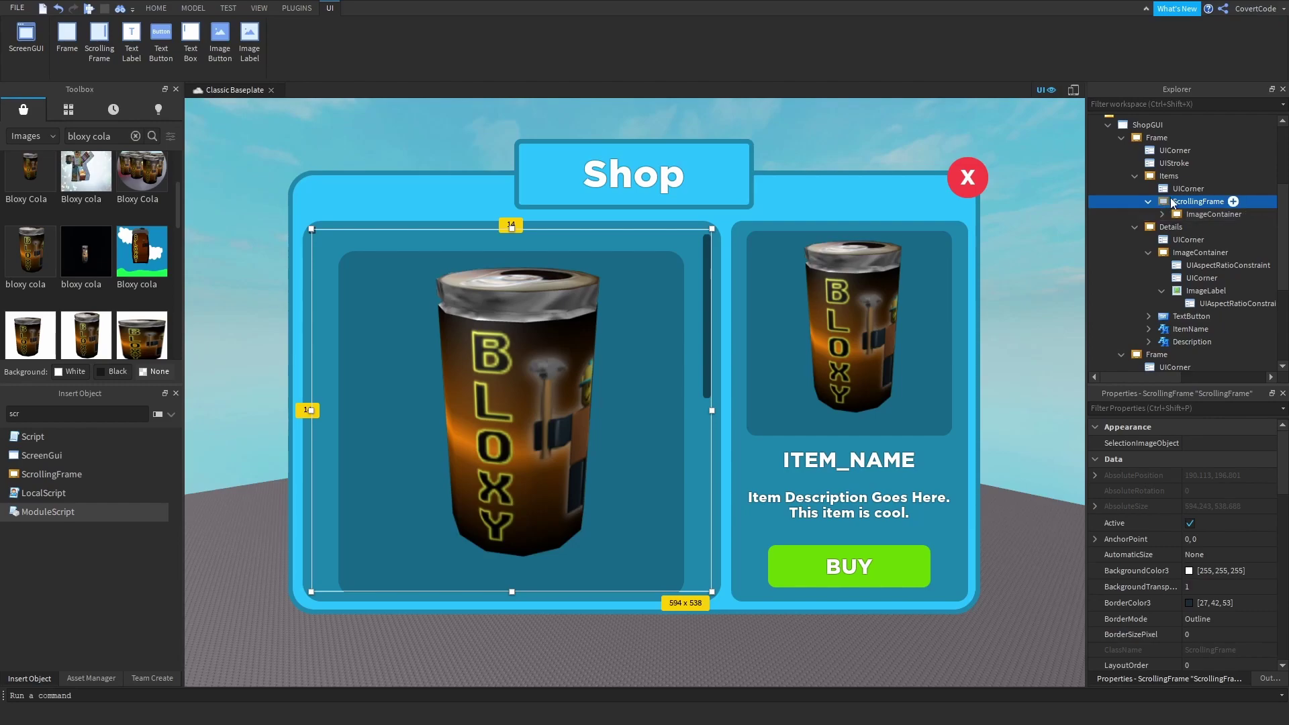
pyautogui.click(37, 417)
pyautogui.hotkey('ctrl', 'a')
pyautogui.write('uigr')
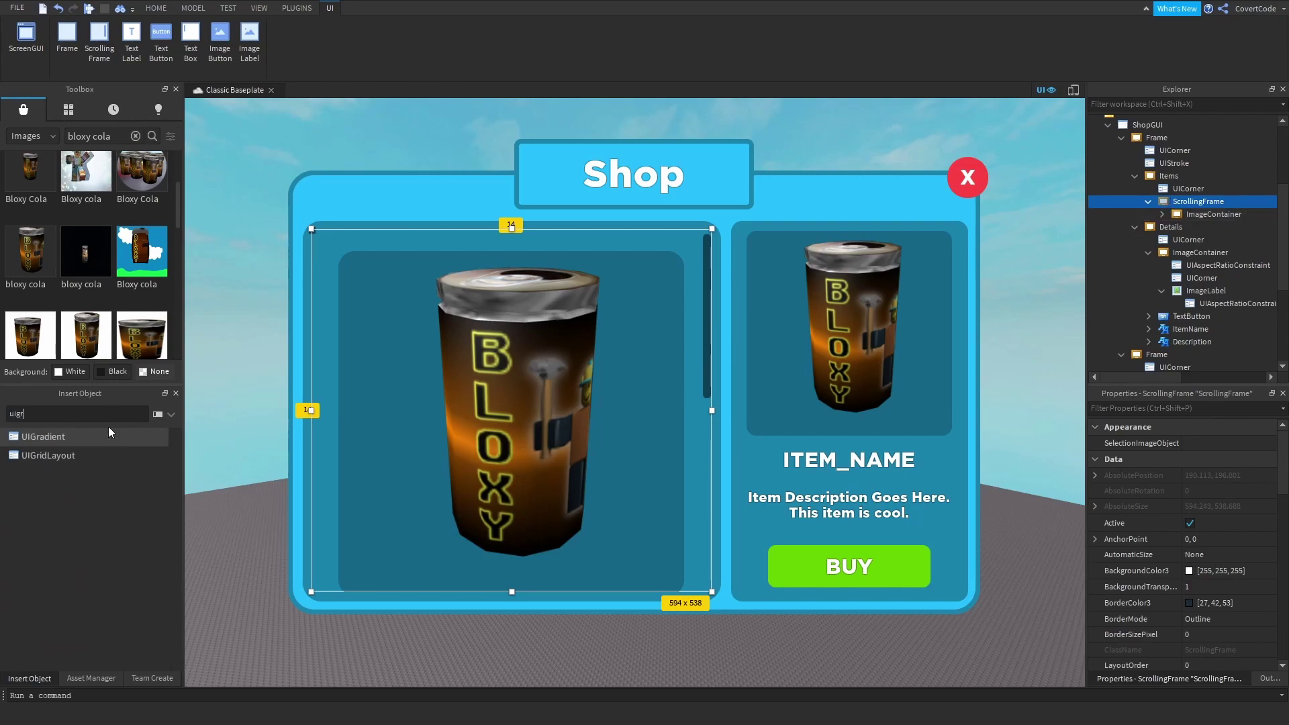
pyautogui.press('Down')
pyautogui.press('Return')
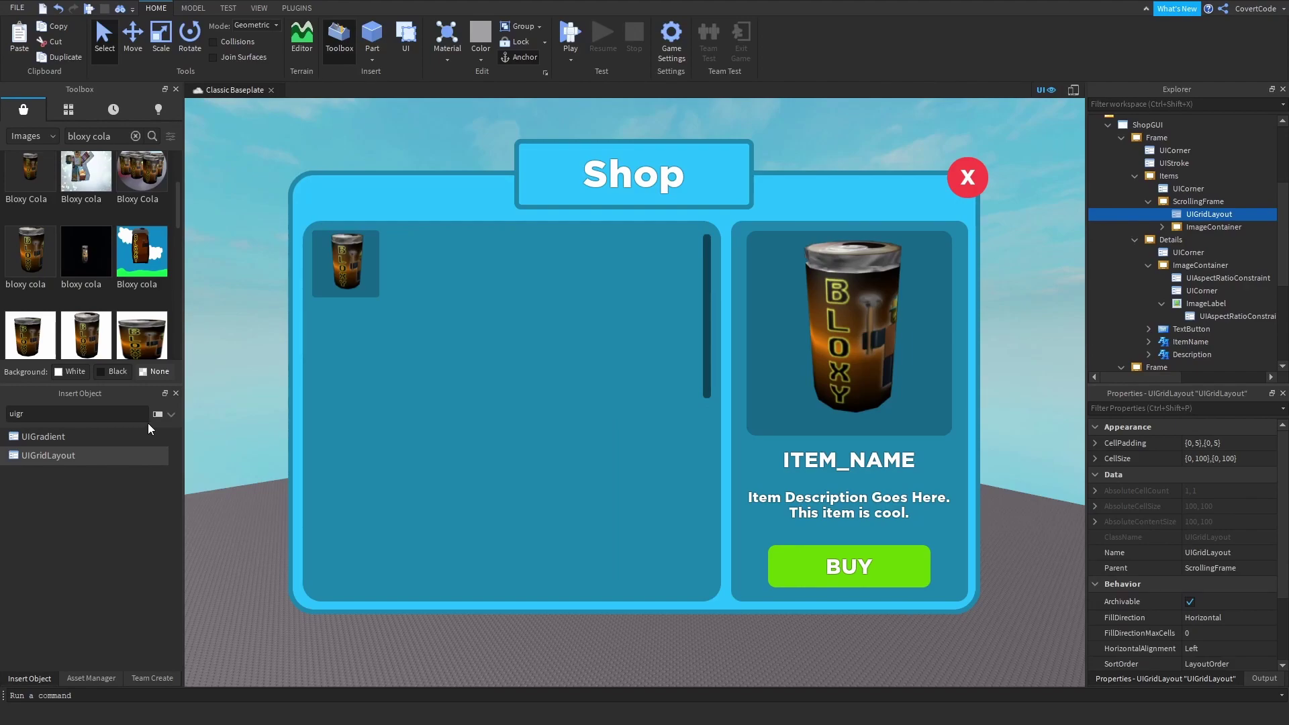
# - Paste more copies of the ImageContainer into the ScrollingFrame until it holds nine, and collapse the expanded copies in the object tree
pyautogui.click(1206, 226)
pyautogui.click(1178, 202)
pyautogui.hotkey('ctrl', 'shift', 'v')
pyautogui.click(1181, 202)
pyautogui.hotkey('ctrl', 'shift', 'v')
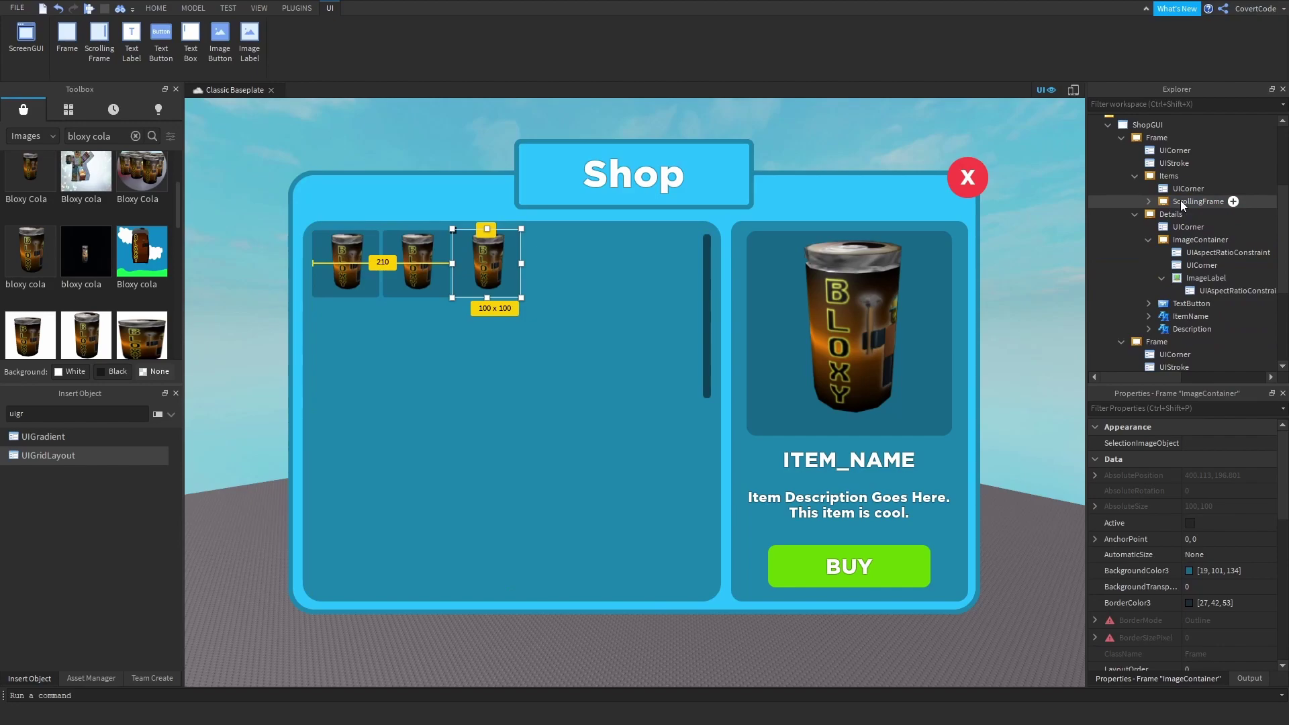
pyautogui.hotkey('ctrl', 'shift', 'v')
pyautogui.press('Delete')
pyautogui.click(1187, 202)
pyautogui.hotkey('ctrl', 'shift', 'v')
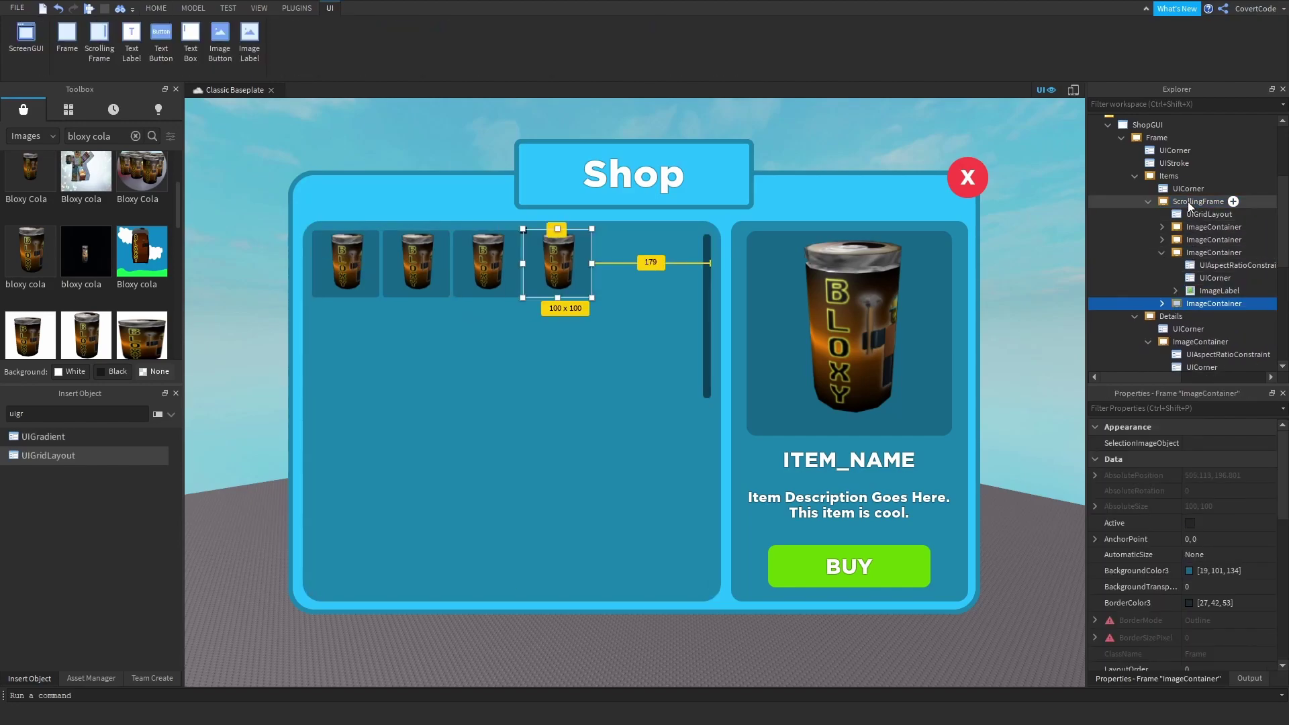
pyautogui.click(1187, 201)
pyautogui.hotkey('ctrl', 'shift', 'v')
pyautogui.click(1187, 202)
pyautogui.hotkey('ctrl', 'shift', 'v')
pyautogui.click(1187, 201)
pyautogui.hotkey('ctrl', 'shift', 'v')
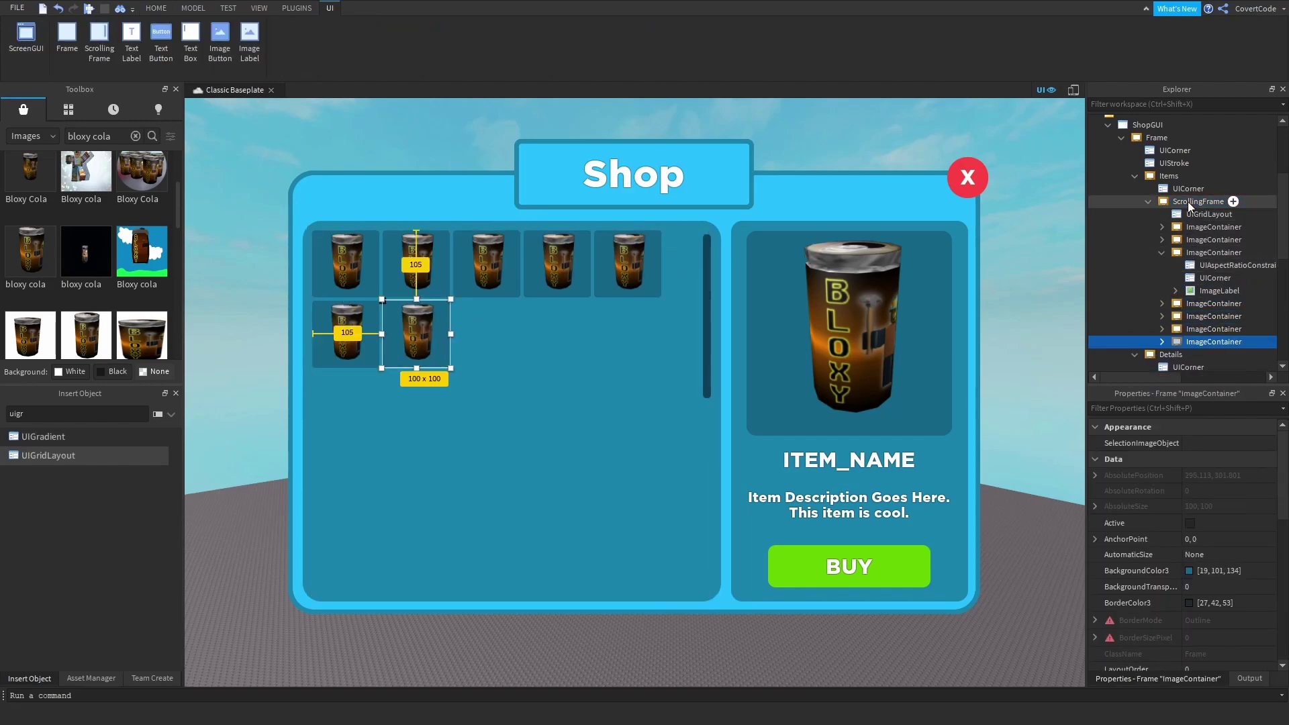
pyautogui.click(1188, 202)
pyautogui.hotkey('ctrl', 'shift', 'v')
pyautogui.click(1187, 201)
pyautogui.hotkey('ctrl', 'shift', 'v')
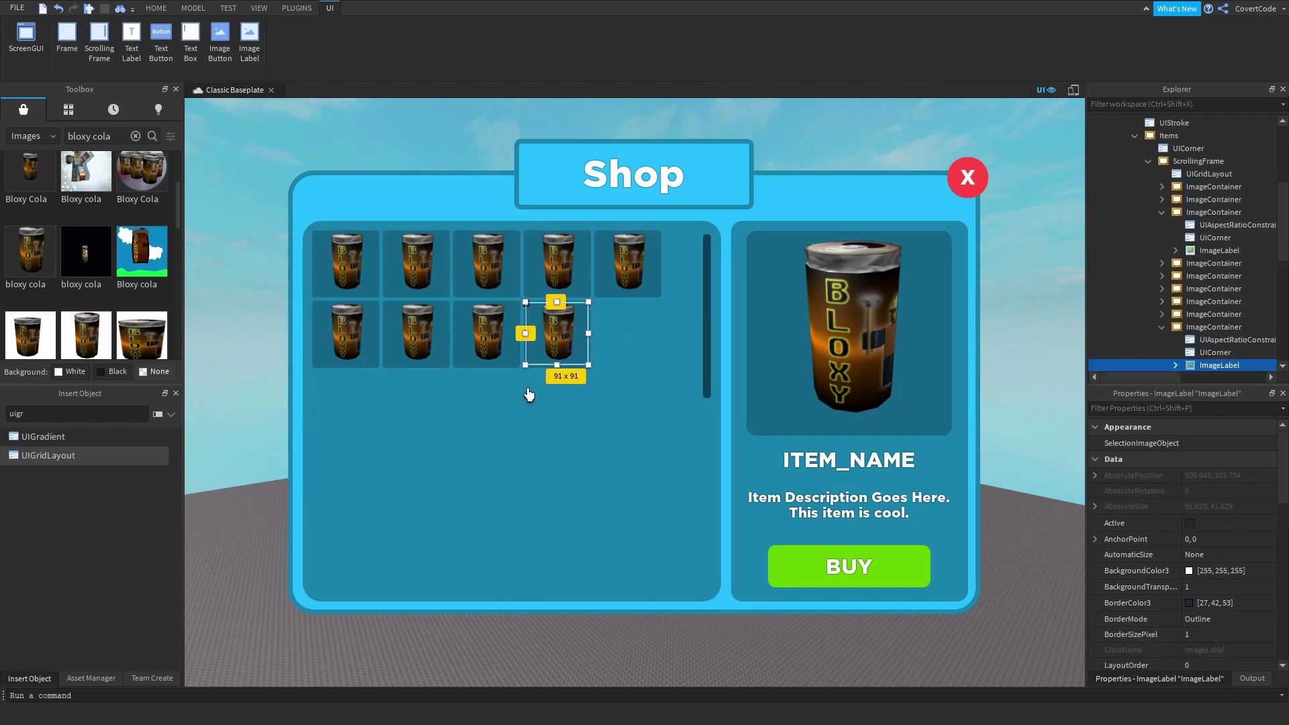
pyautogui.click(526, 383)
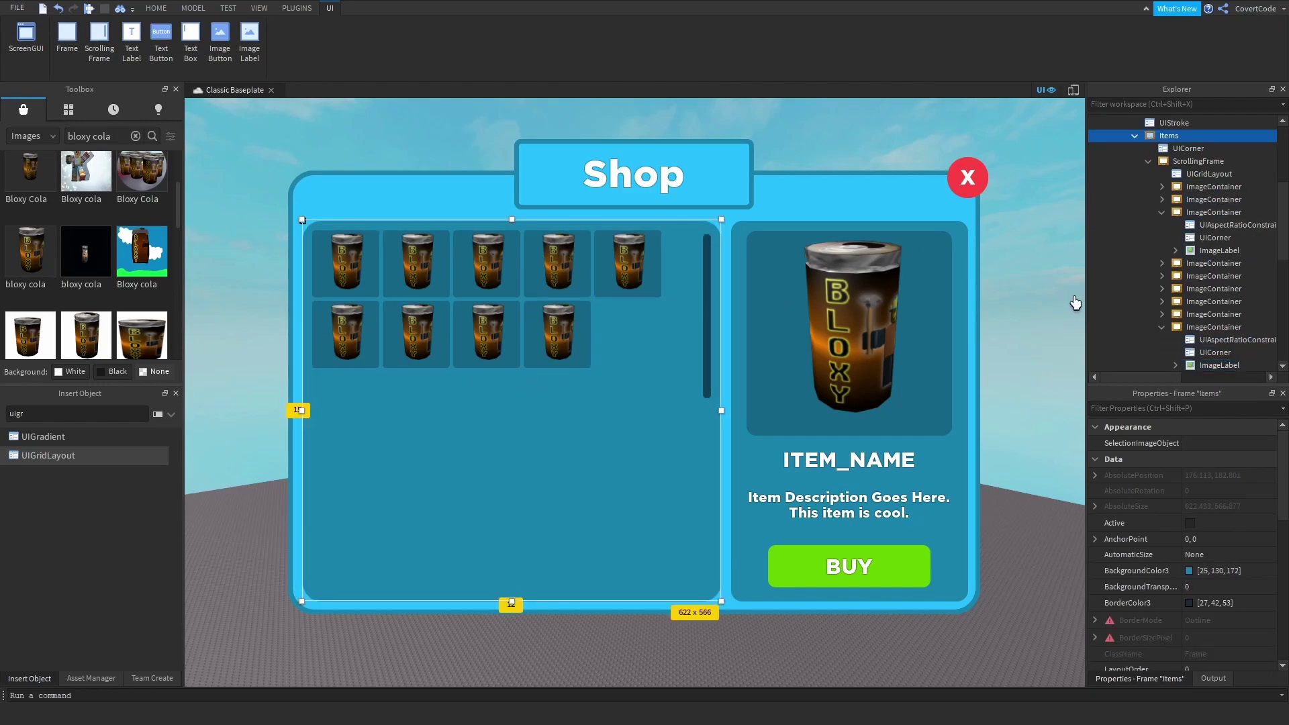
pyautogui.click(1161, 212)
pyautogui.click(1161, 288)
# - Select the UIGridLayout and preview the shop's item grid in iPhone 4S device emulation, returning to the normal view
pyautogui.click(1171, 176)
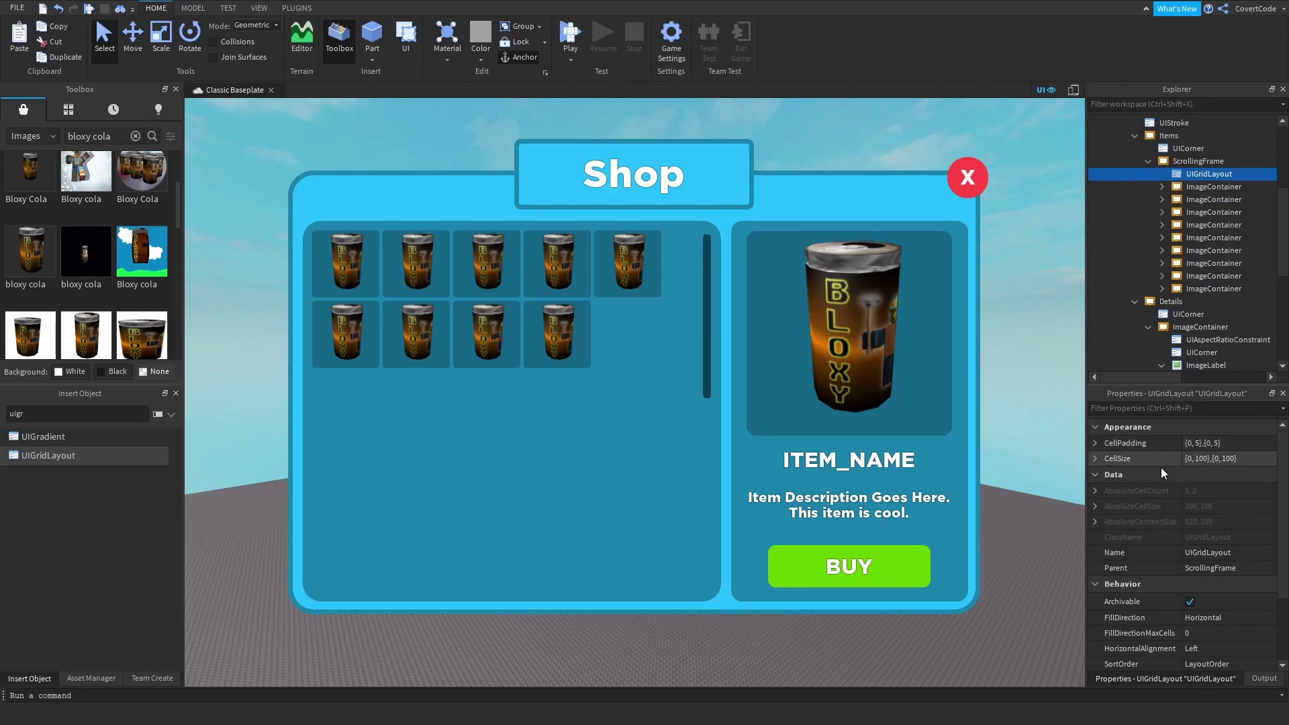
pyautogui.click(181, 8)
pyautogui.click(228, 8)
pyautogui.click(281, 35)
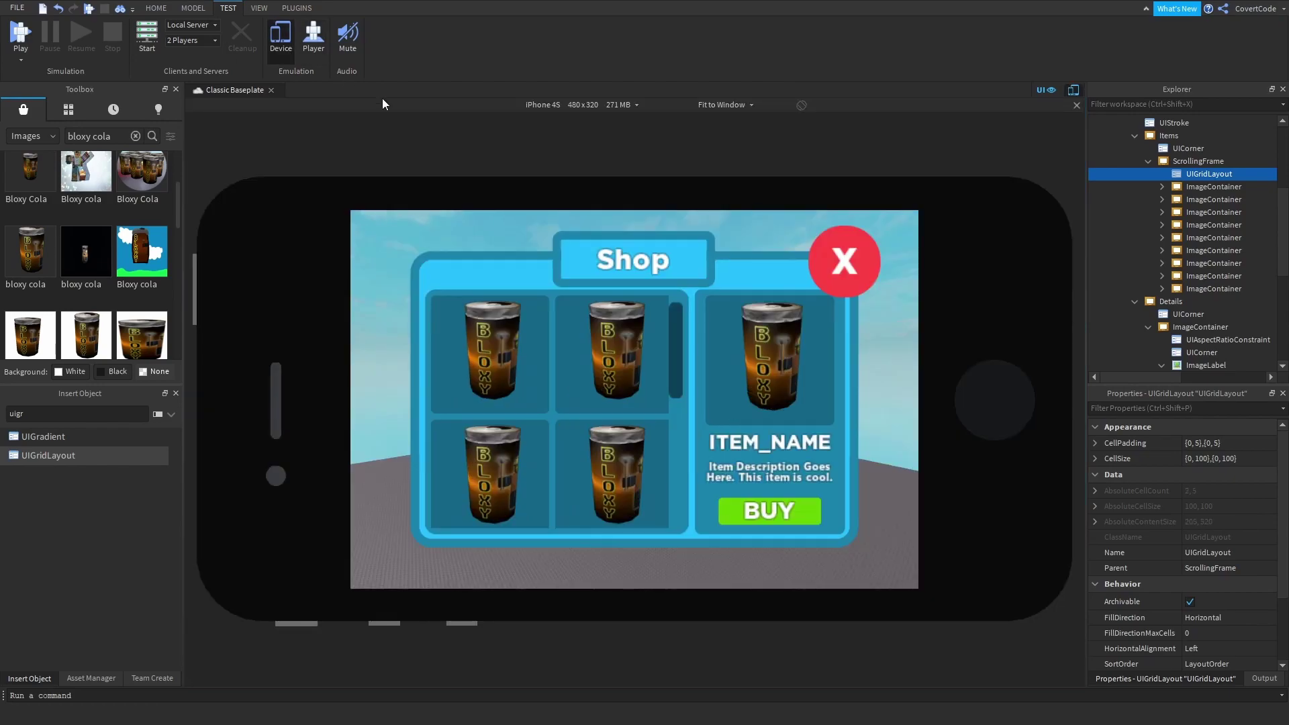
pyautogui.click(281, 35)
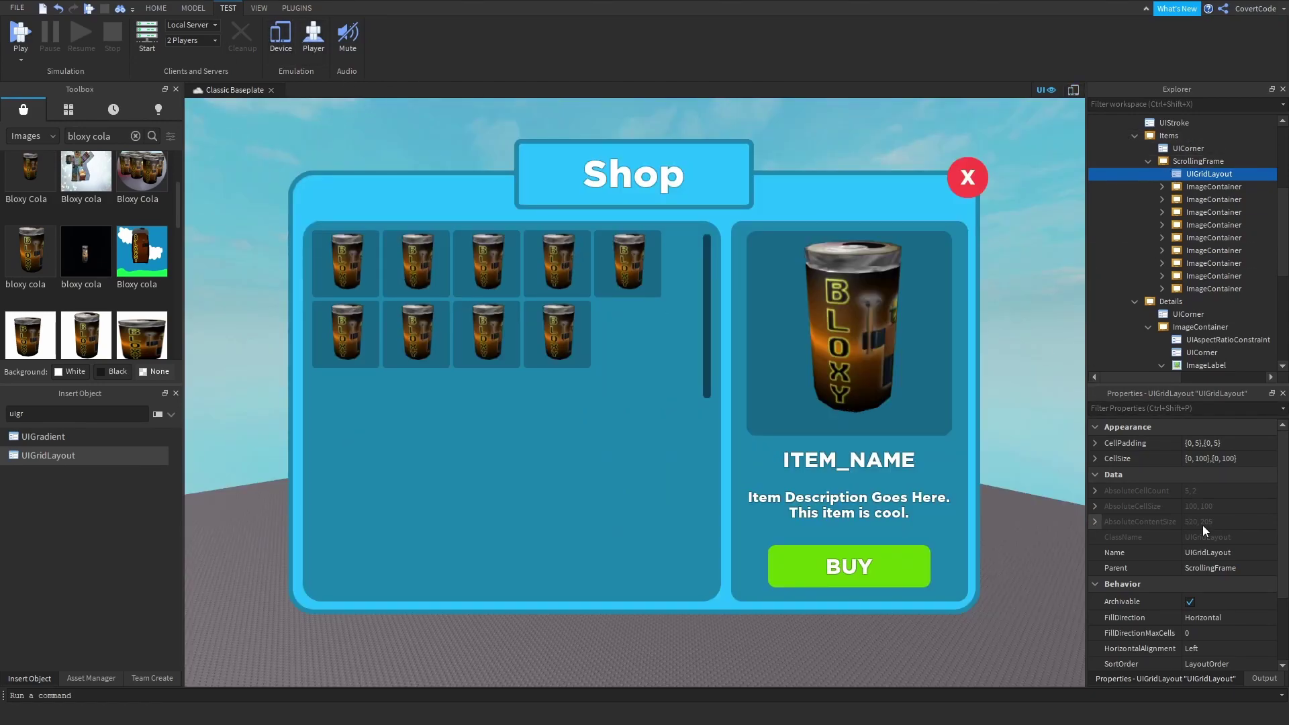
# - Set the UIGridLayout's CellSize to scale values of 0.2, 0 for both X and Y
pyautogui.click(1096, 460)
pyautogui.click(1123, 474)
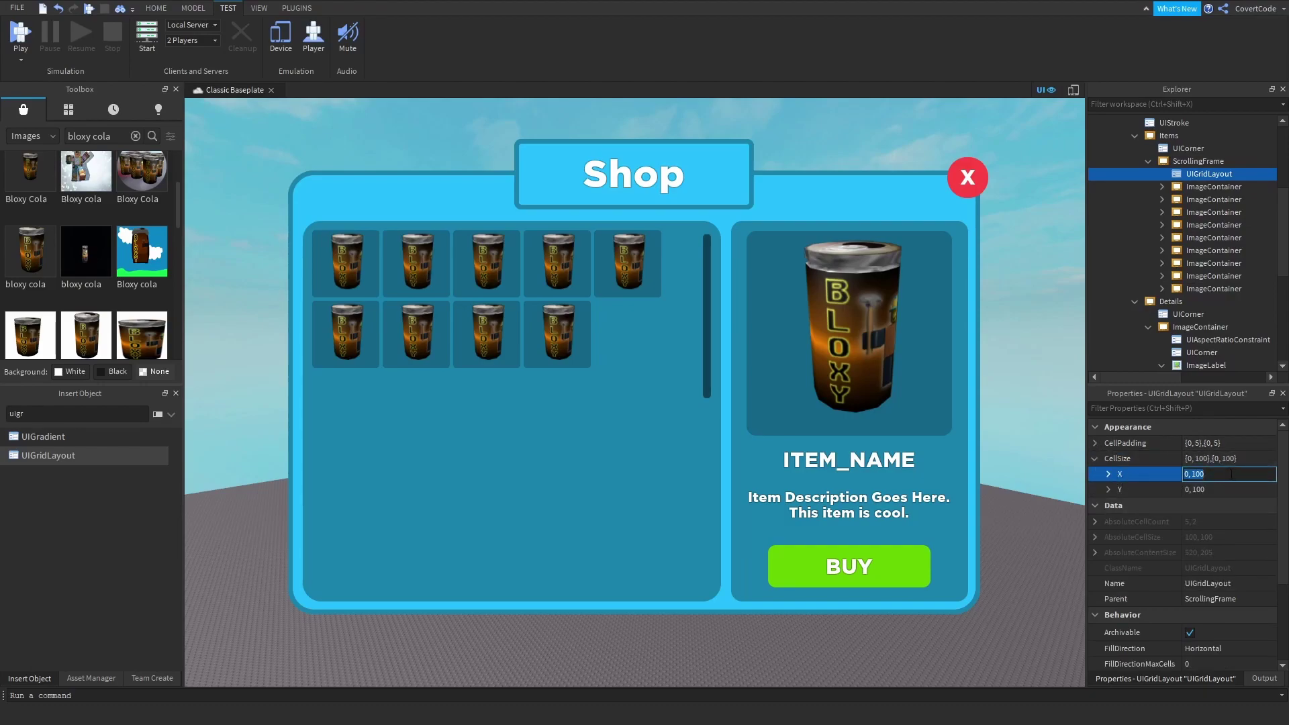
pyautogui.press('Return')
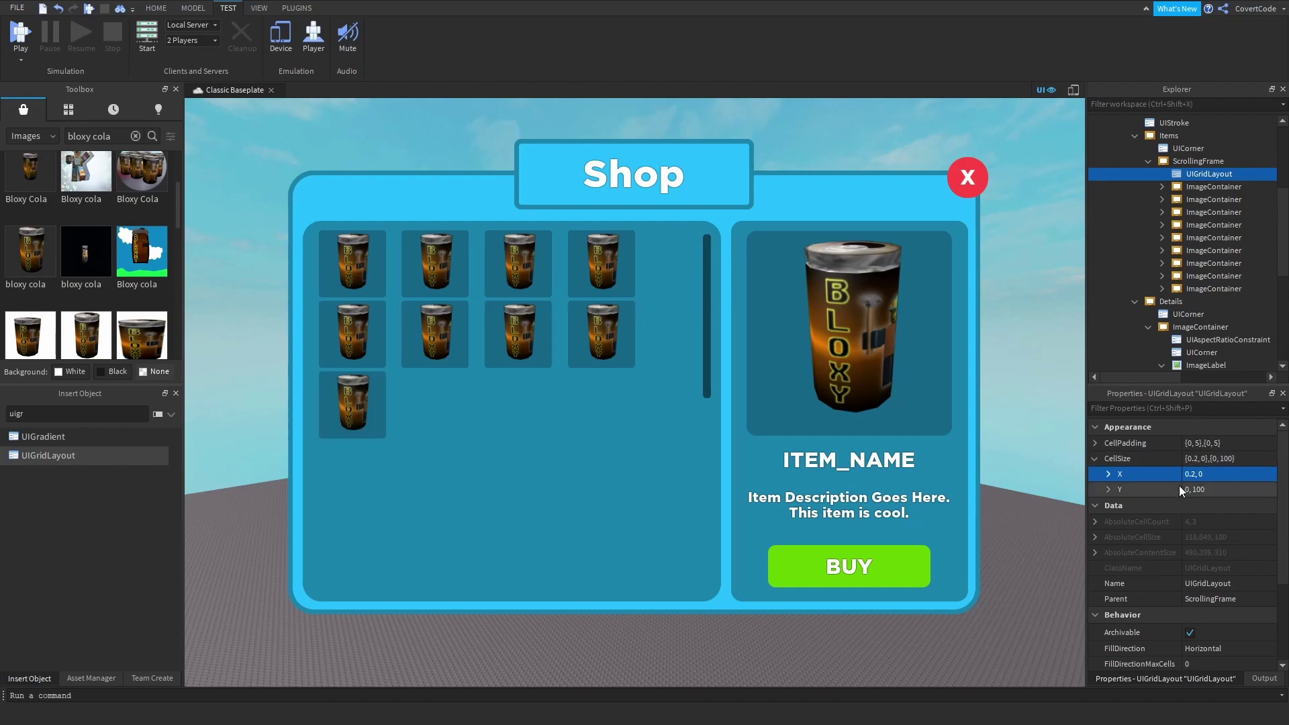
pyautogui.click(1235, 490)
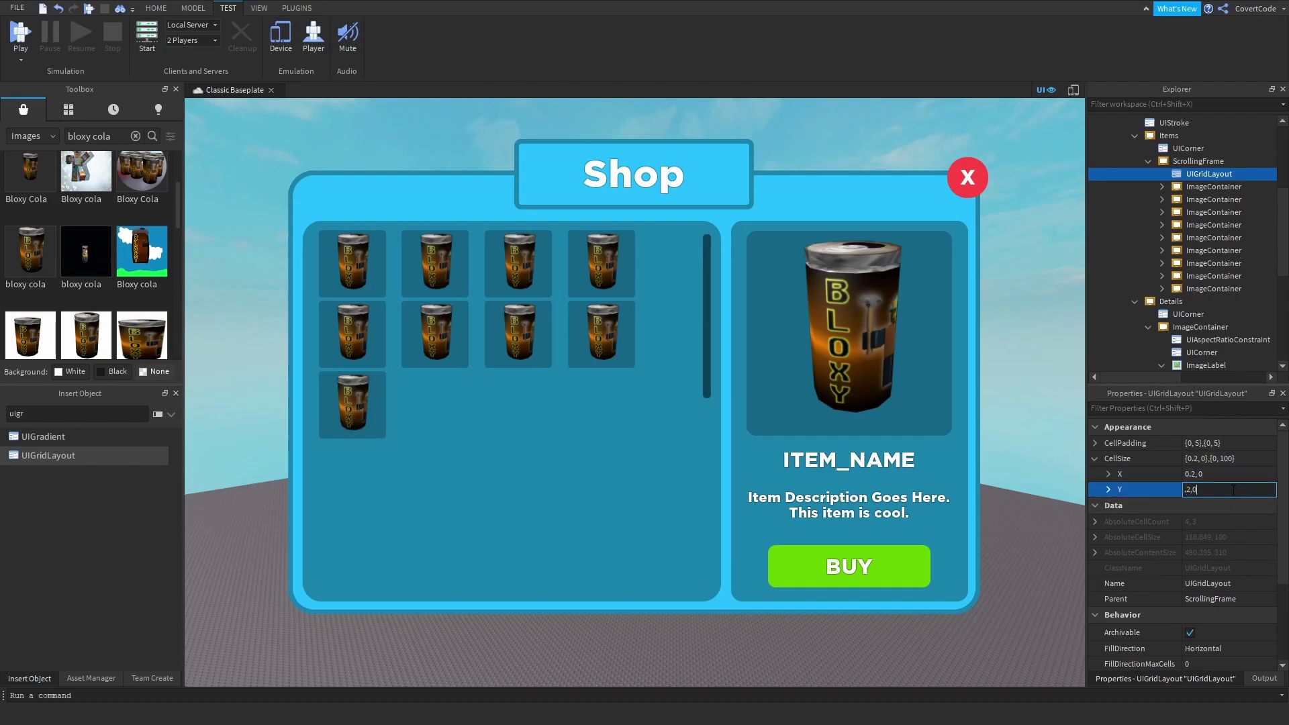
pyautogui.press('Return')
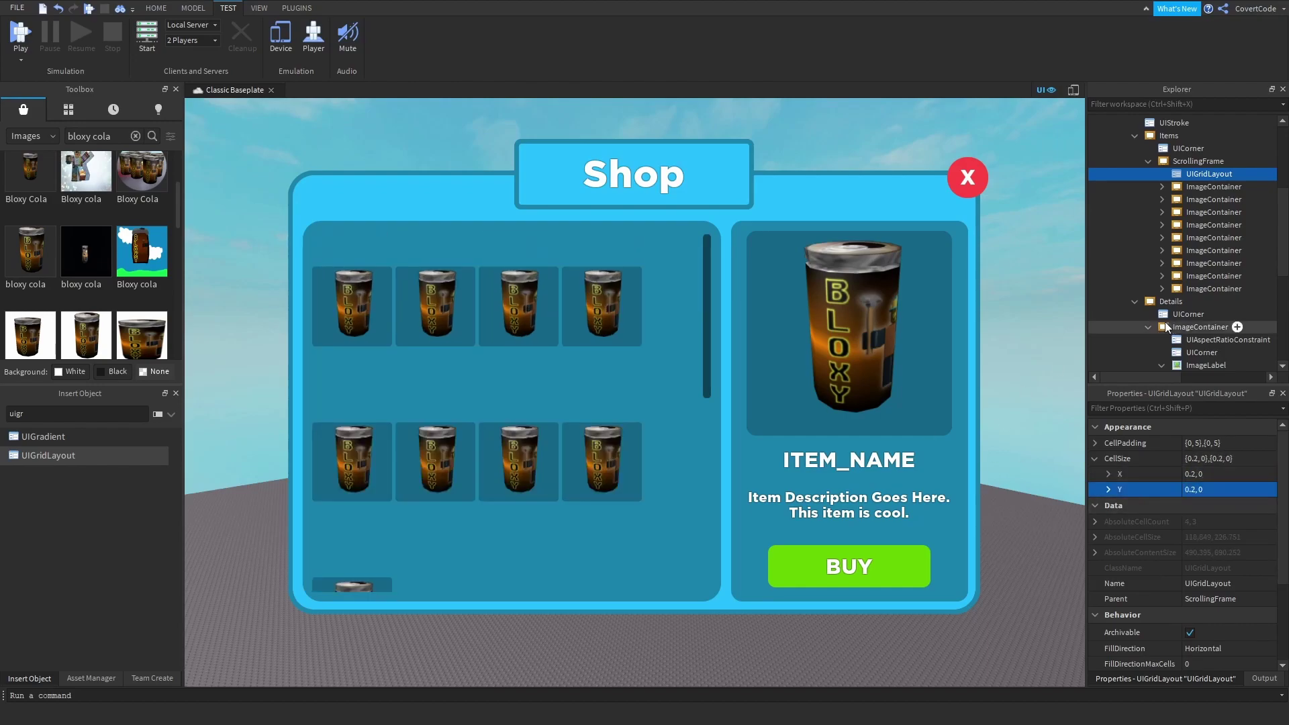
pyautogui.scroll(-3, 532, 336)
pyautogui.scroll(3, 523, 336)
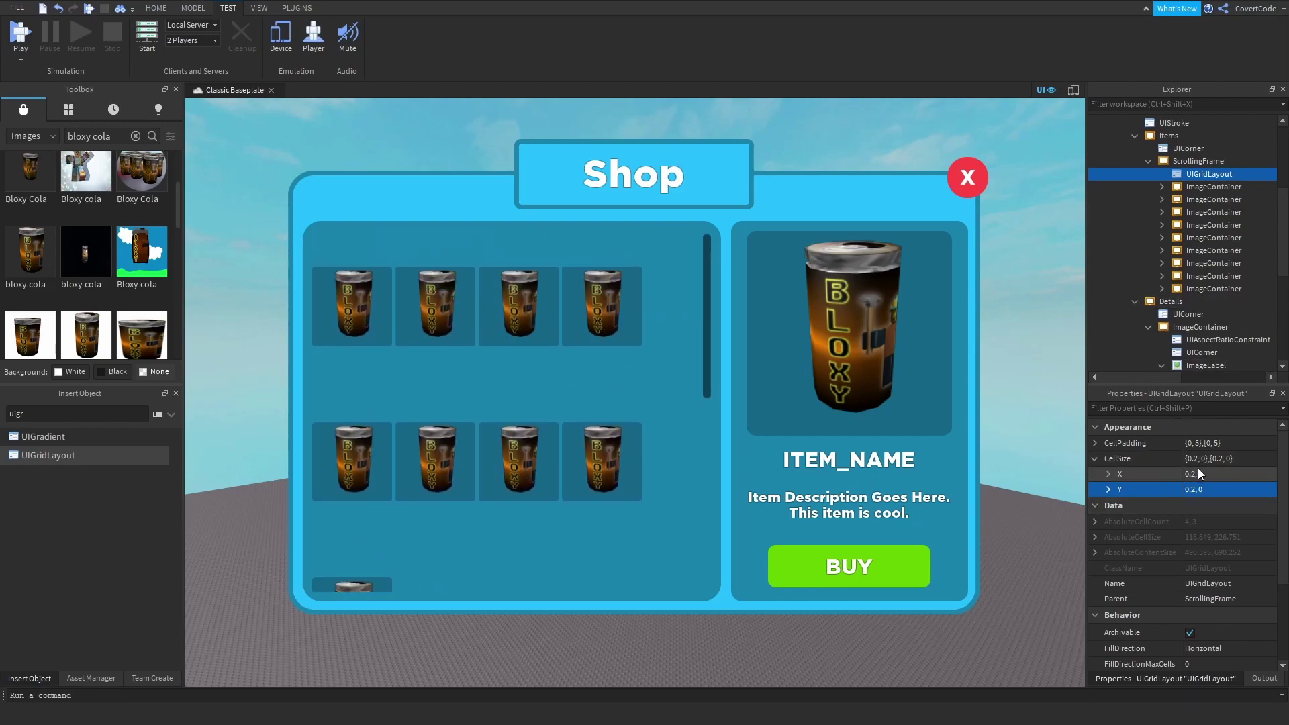
# - Set the UIGridLayout's CellPadding to 0, 0 for both X and Y
pyautogui.click(1109, 446)
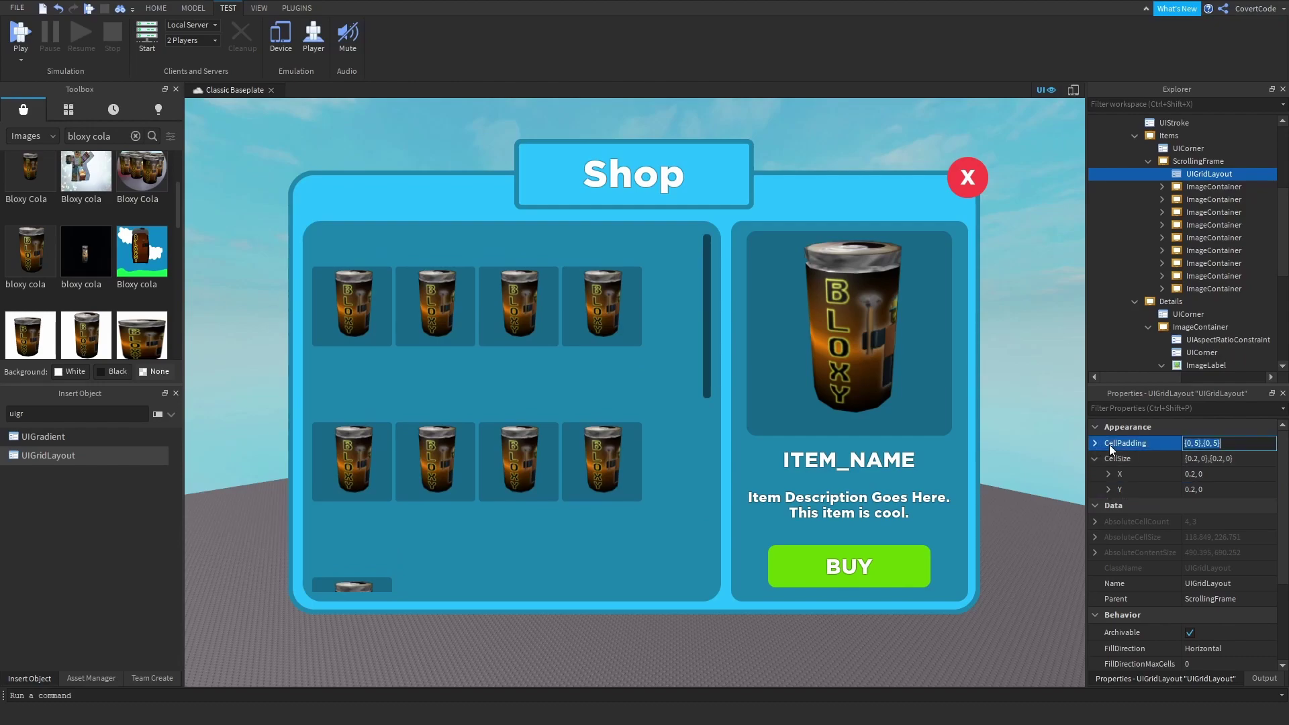
pyautogui.click(1095, 443)
pyautogui.click(1217, 474)
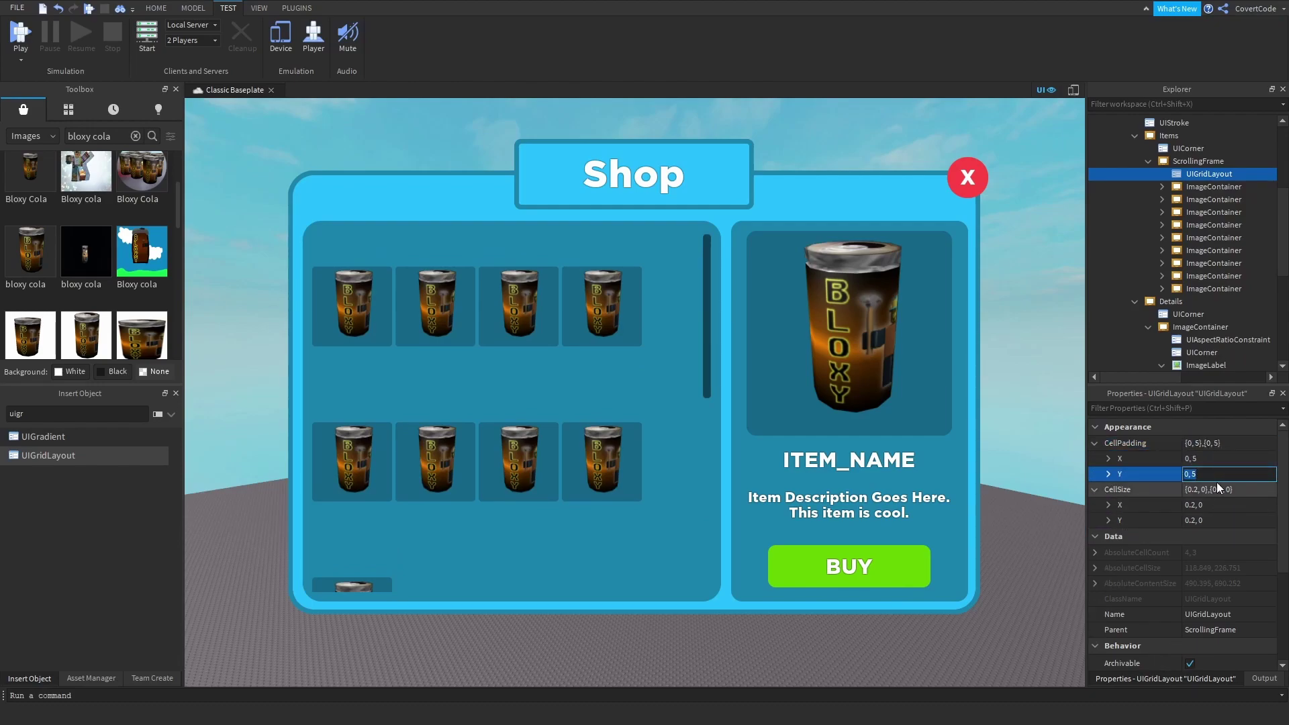
pyautogui.write('0')
pyautogui.press('Return')
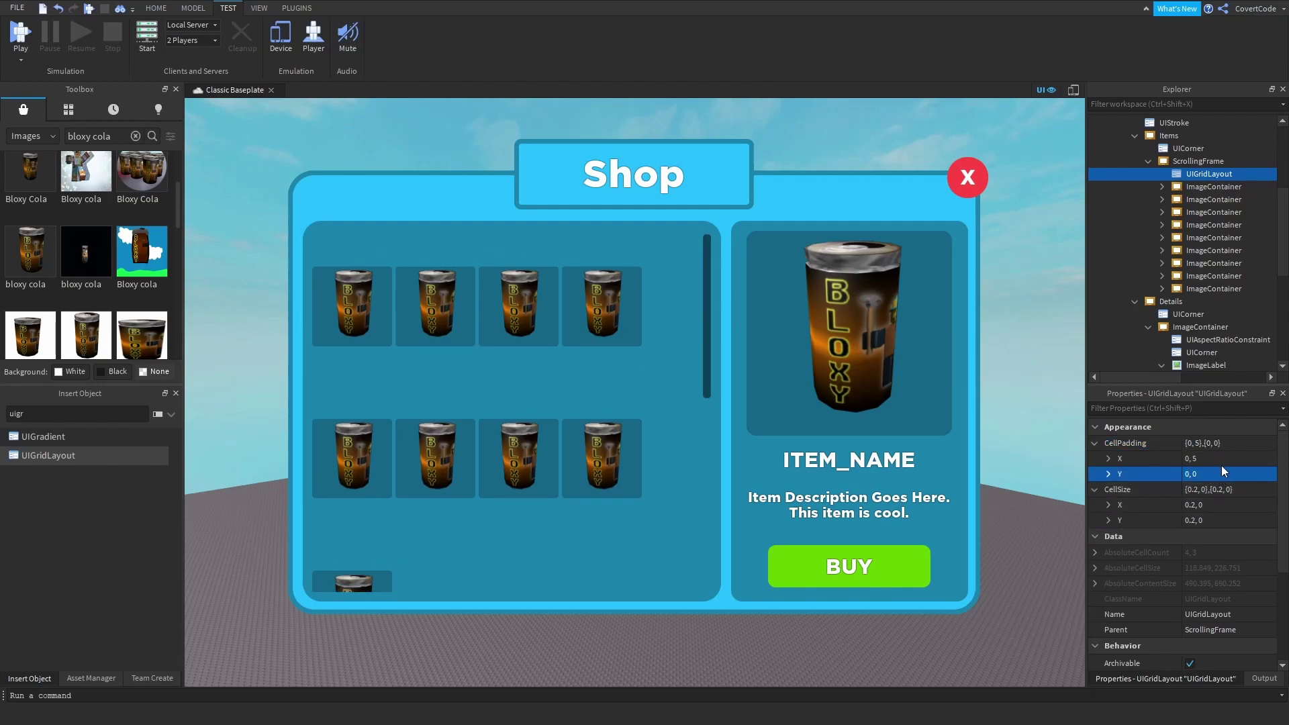
pyautogui.click(1216, 459)
pyautogui.press('Return')
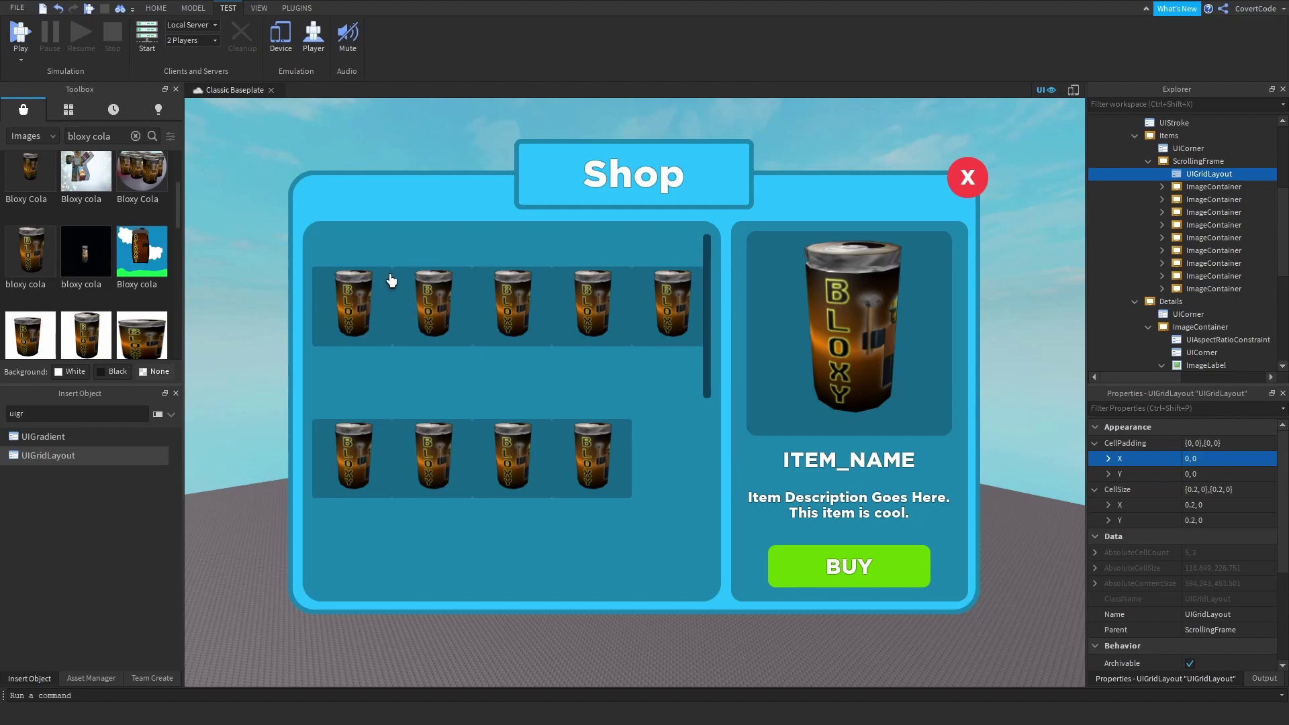
# - Set the UIGridLayout's CellPadding X to 0, 5 and preview the shop in iPhone 7 and Console device emulation
pyautogui.click(1198, 460)
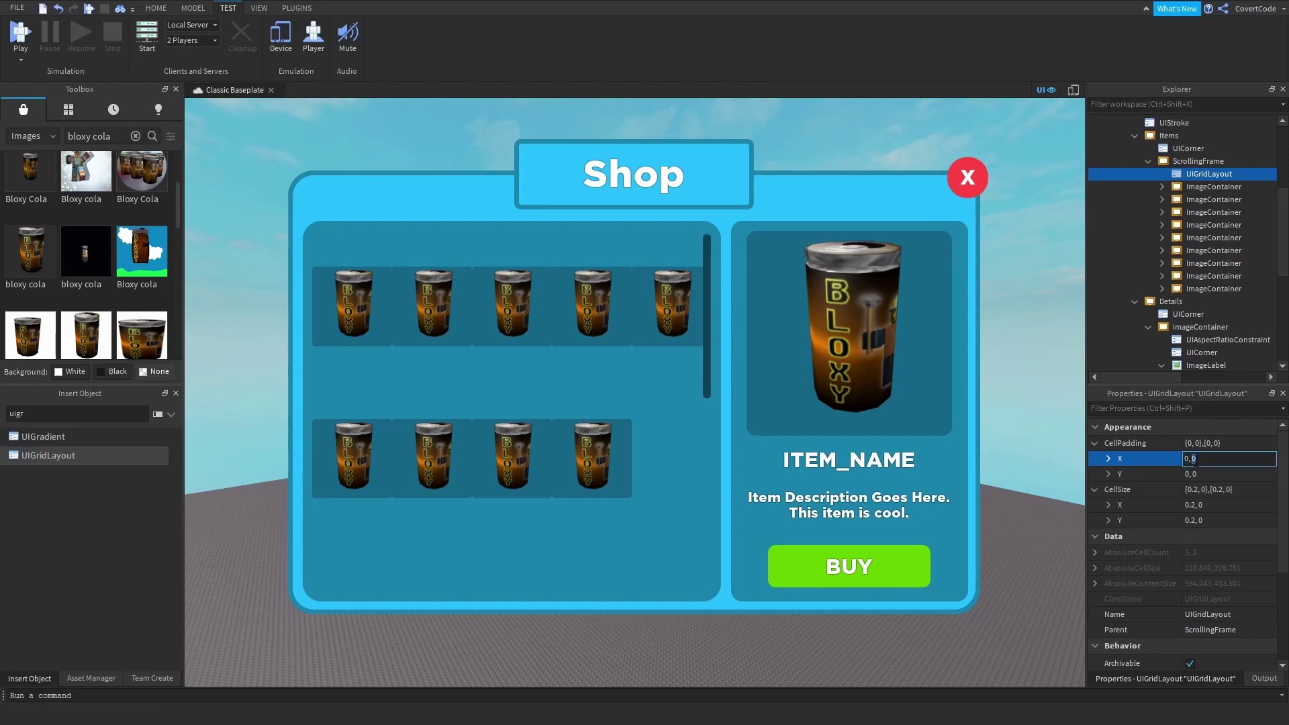
pyautogui.press('Return')
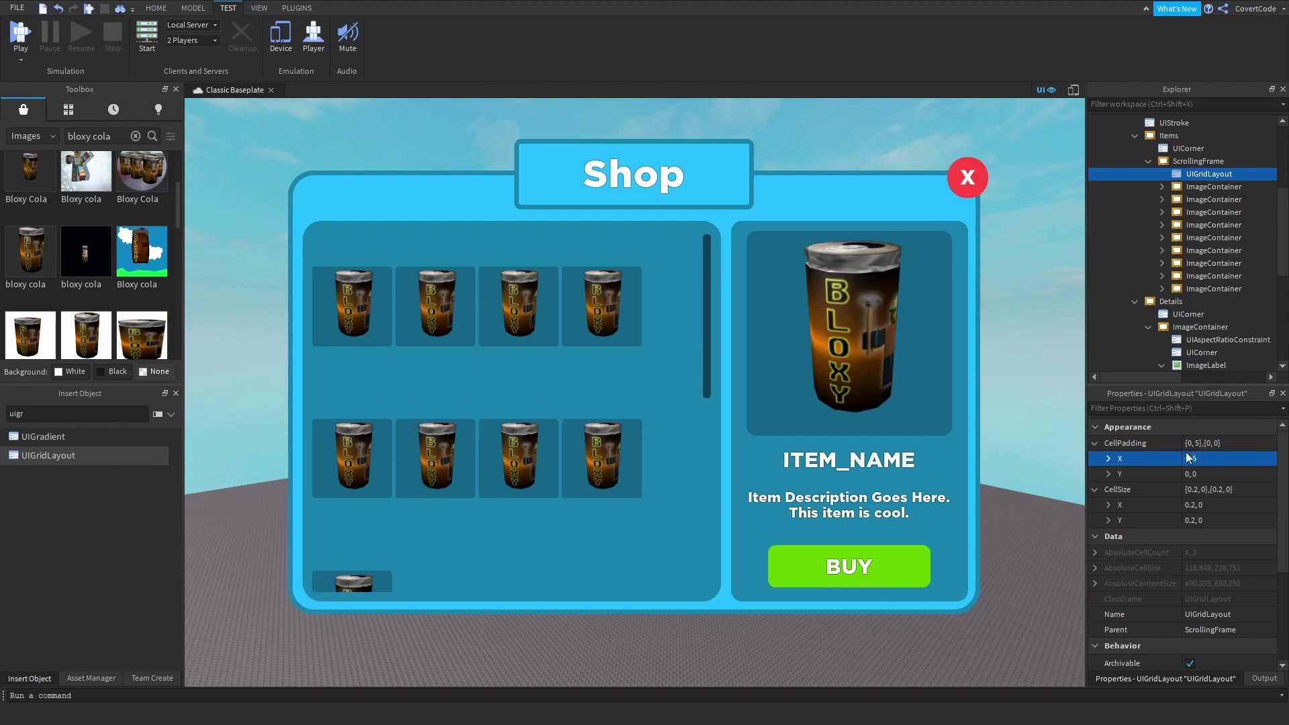
pyautogui.click(282, 37)
pyautogui.scroll(-4, 584, 108)
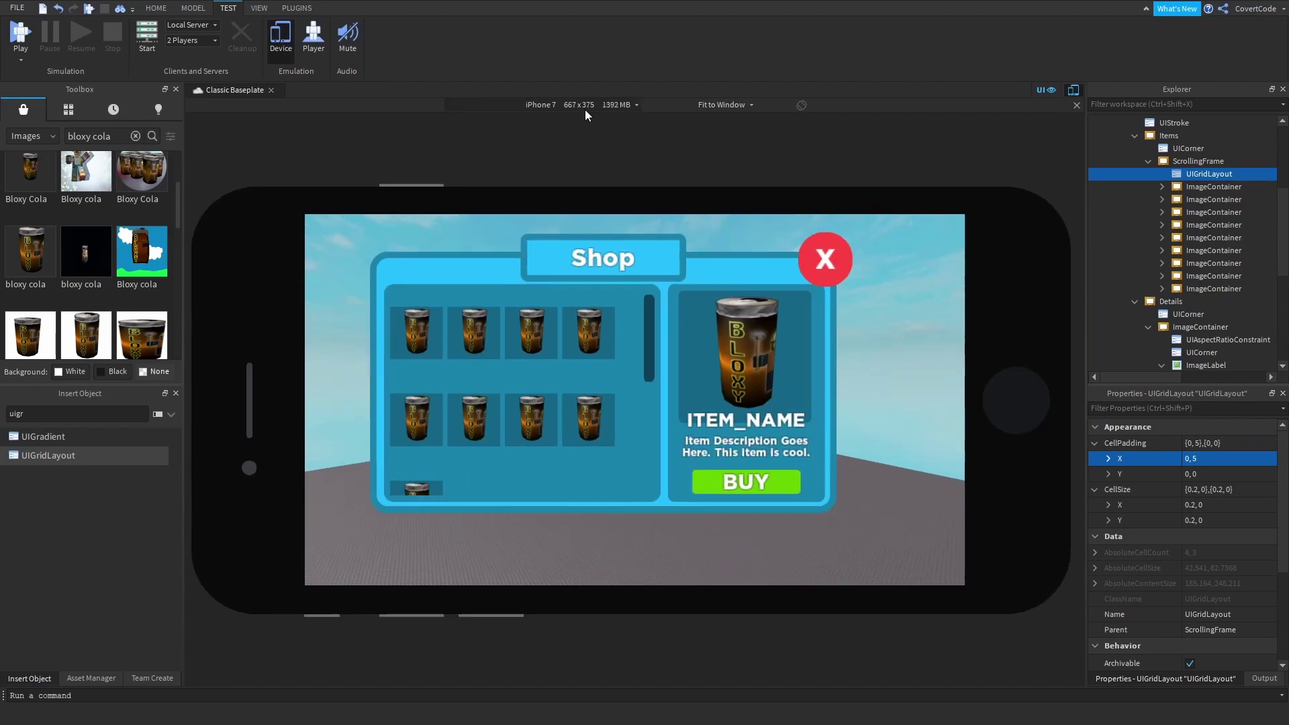
pyautogui.scroll(-2, 586, 111)
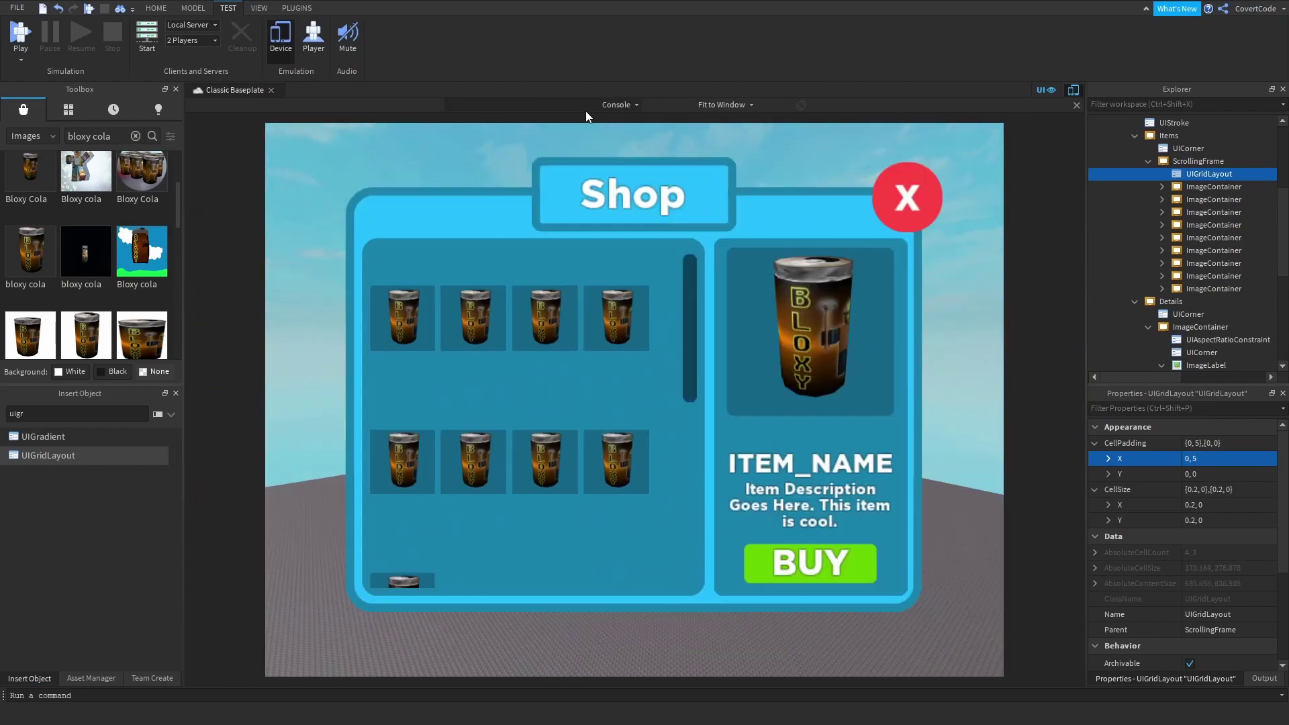
pyautogui.click(285, 41)
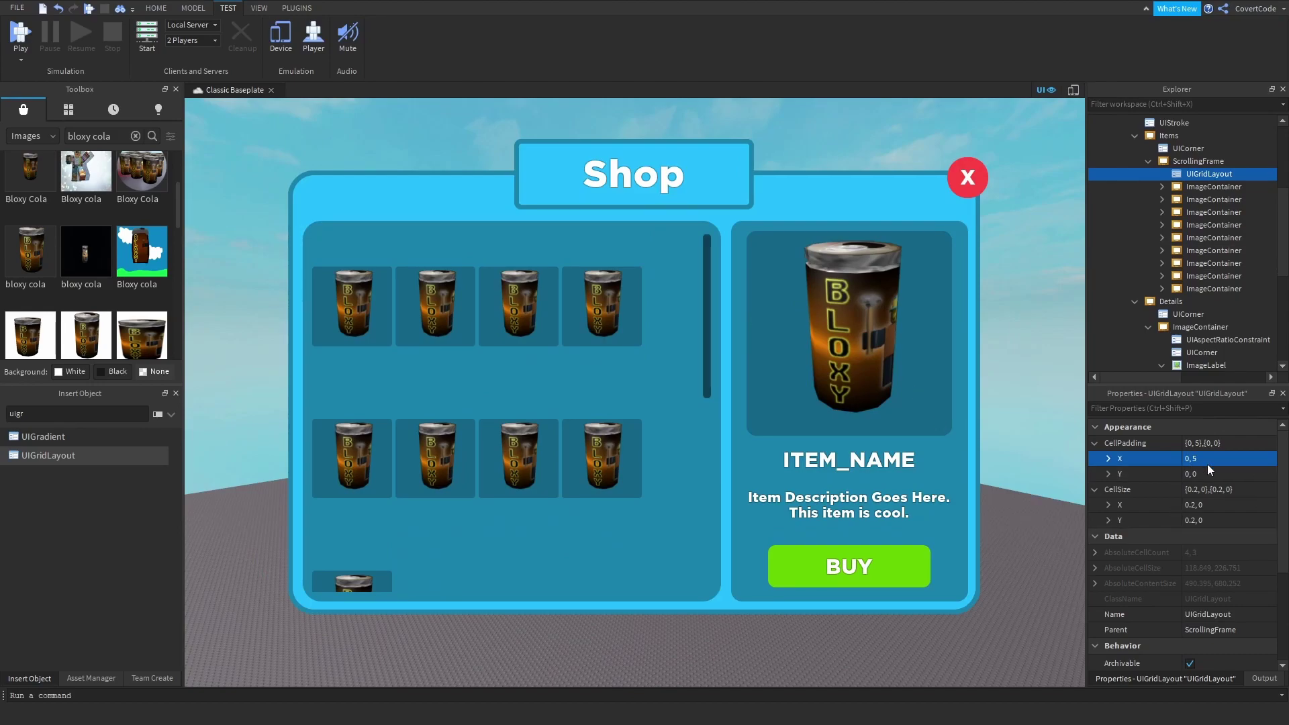
pyautogui.moveTo(924, 404); pyautogui.dragTo(924, 404, button='right')
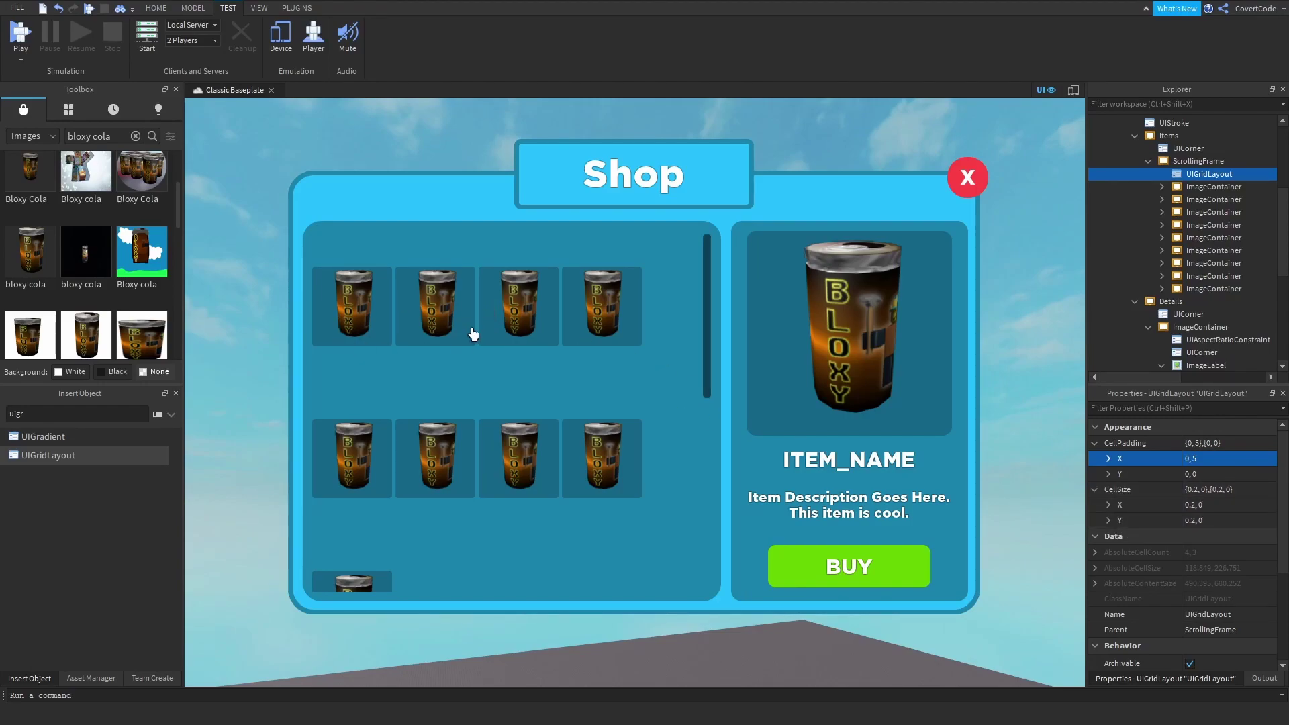
# - Delete the duplicated ImageContainers from the ScrollingFrame, keeping only the first one
pyautogui.click(1194, 288)
pyautogui.keyDown('shift'); pyautogui.click(1202, 200); pyautogui.keyUp('shift')
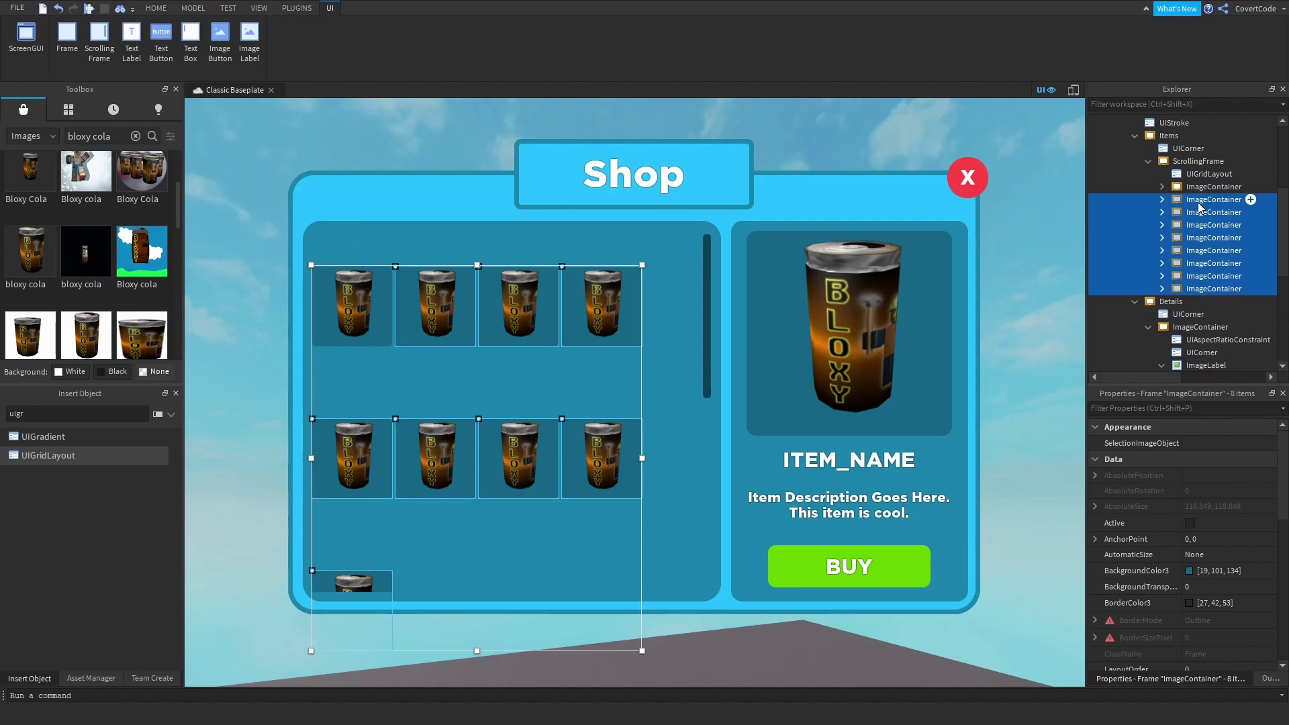
pyautogui.press('Delete')
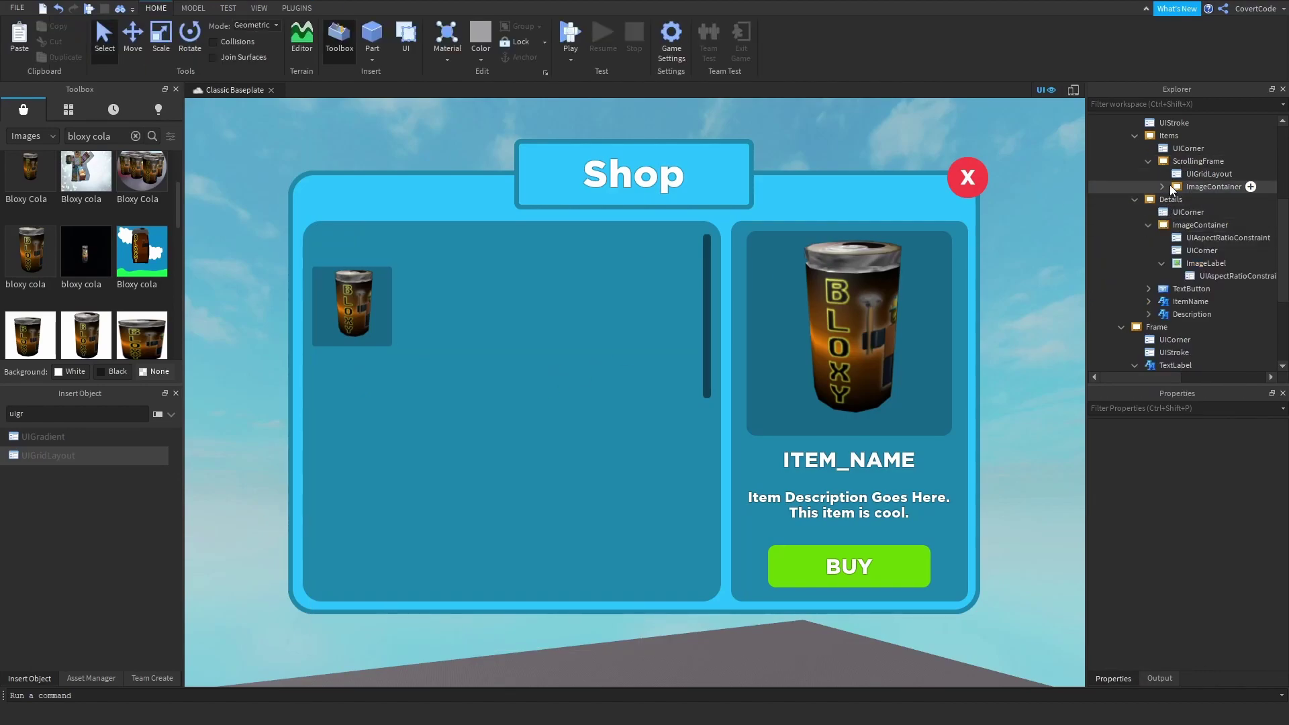
# - Move the UIAspectRatioConstraint out of the remaining ImageContainer and into the UIGridLayout
pyautogui.click(1169, 187)
pyautogui.click(1163, 186)
pyautogui.click(1196, 194)
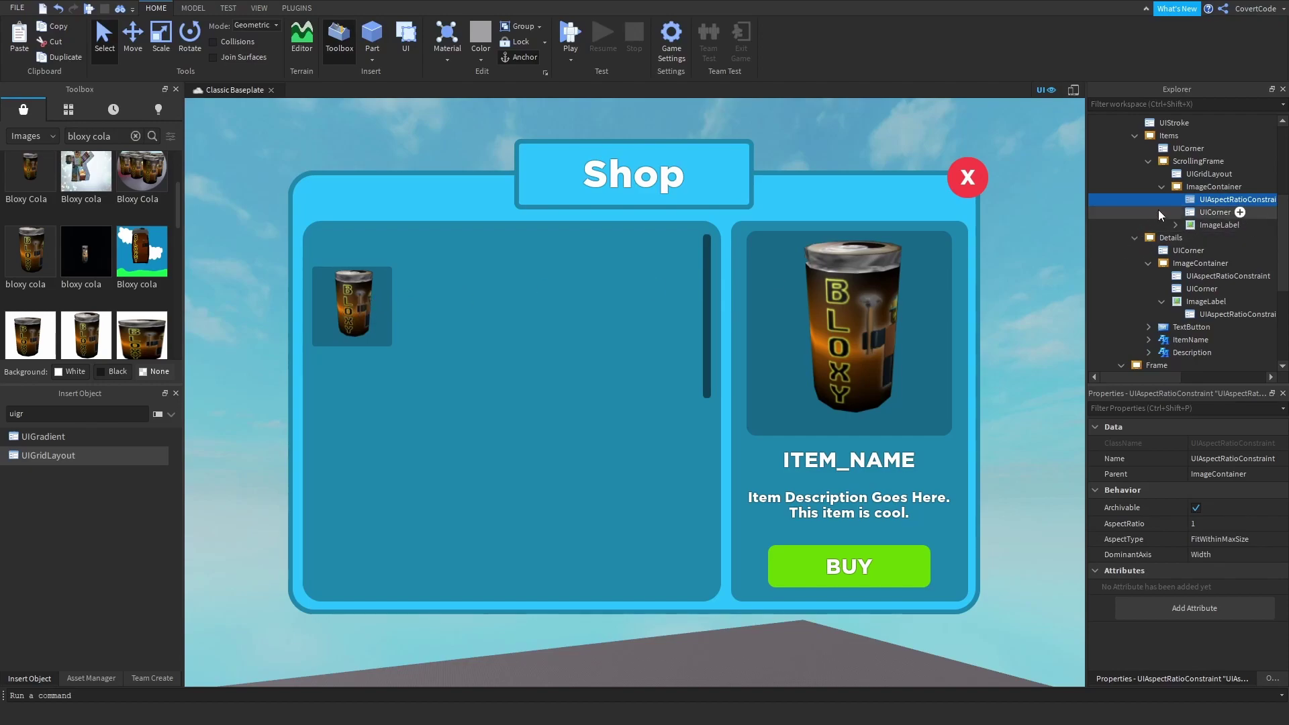
pyautogui.moveTo(1190, 198); pyautogui.dragTo(1202, 176)
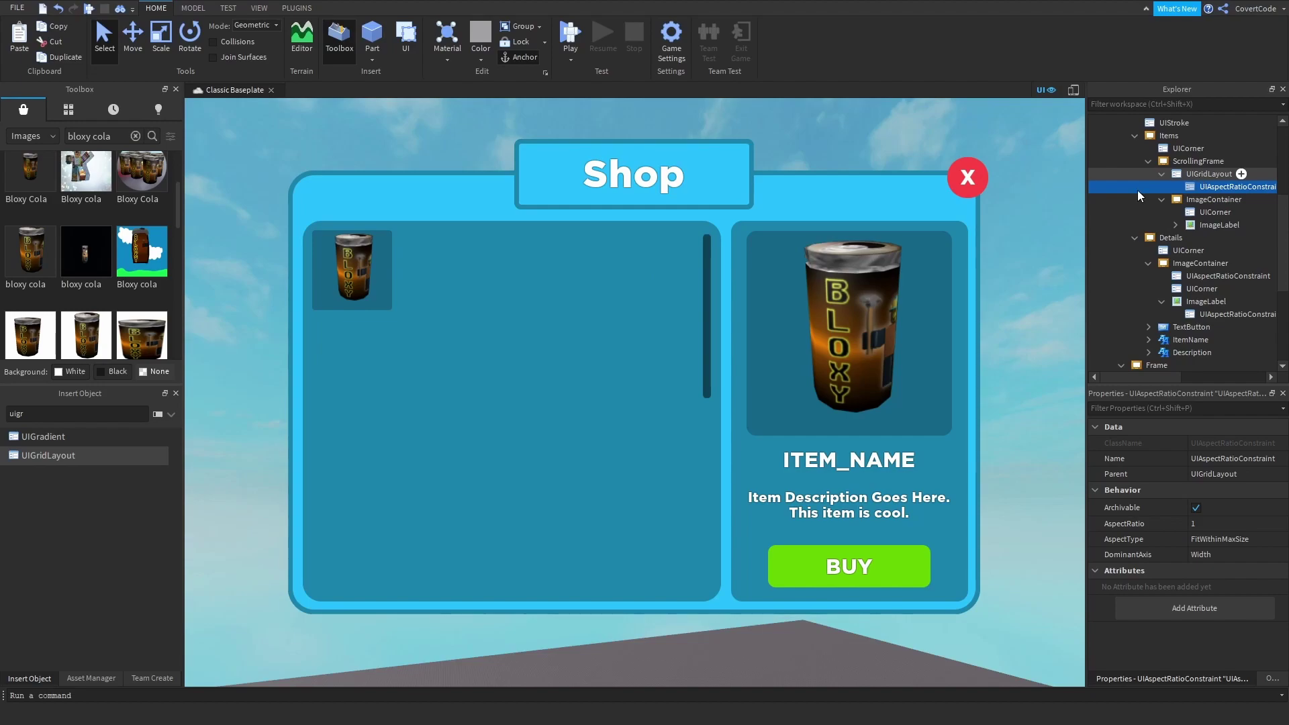
# - Copy the ImageContainer and paste four copies of it into the ScrollingFrame
pyautogui.click(1214, 199)
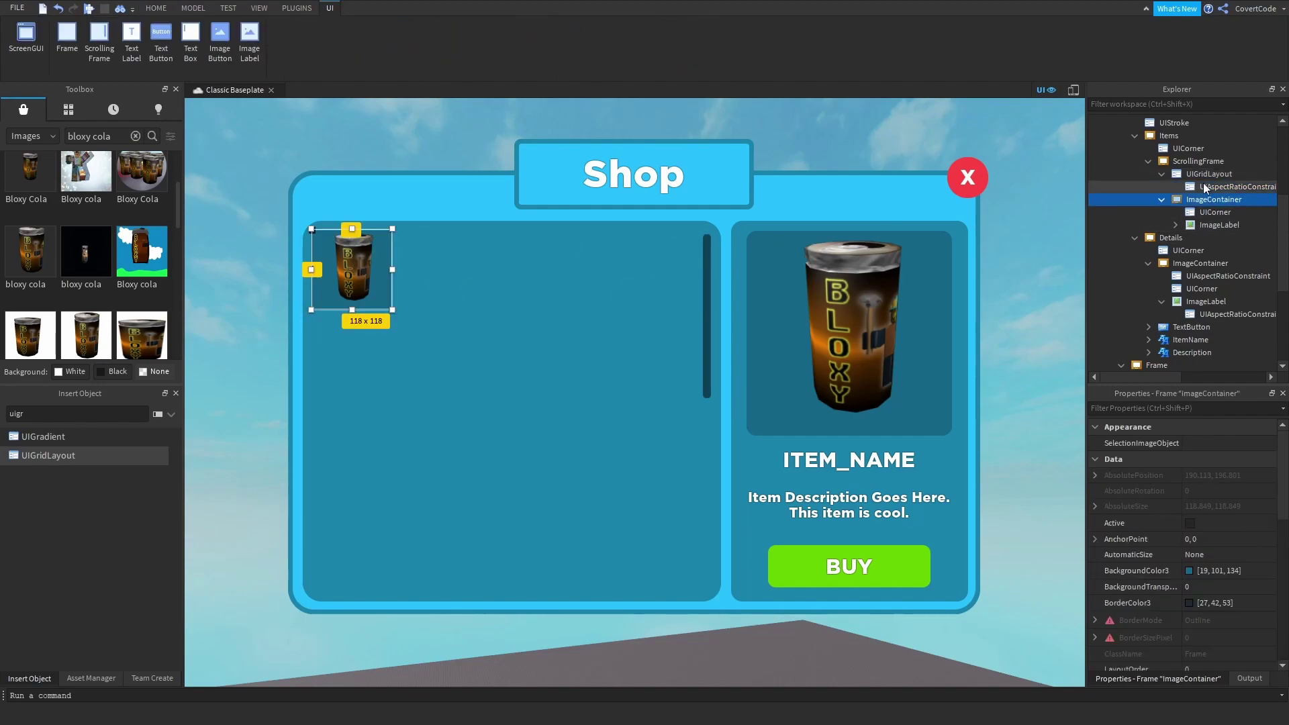
pyautogui.click(1196, 162)
pyautogui.hotkey('ctrl', 'v')
pyautogui.hotkey('ctrl', 'v')
pyautogui.hotkey('ctrl', 'v')
pyautogui.hotkey('ctrl', 'v')
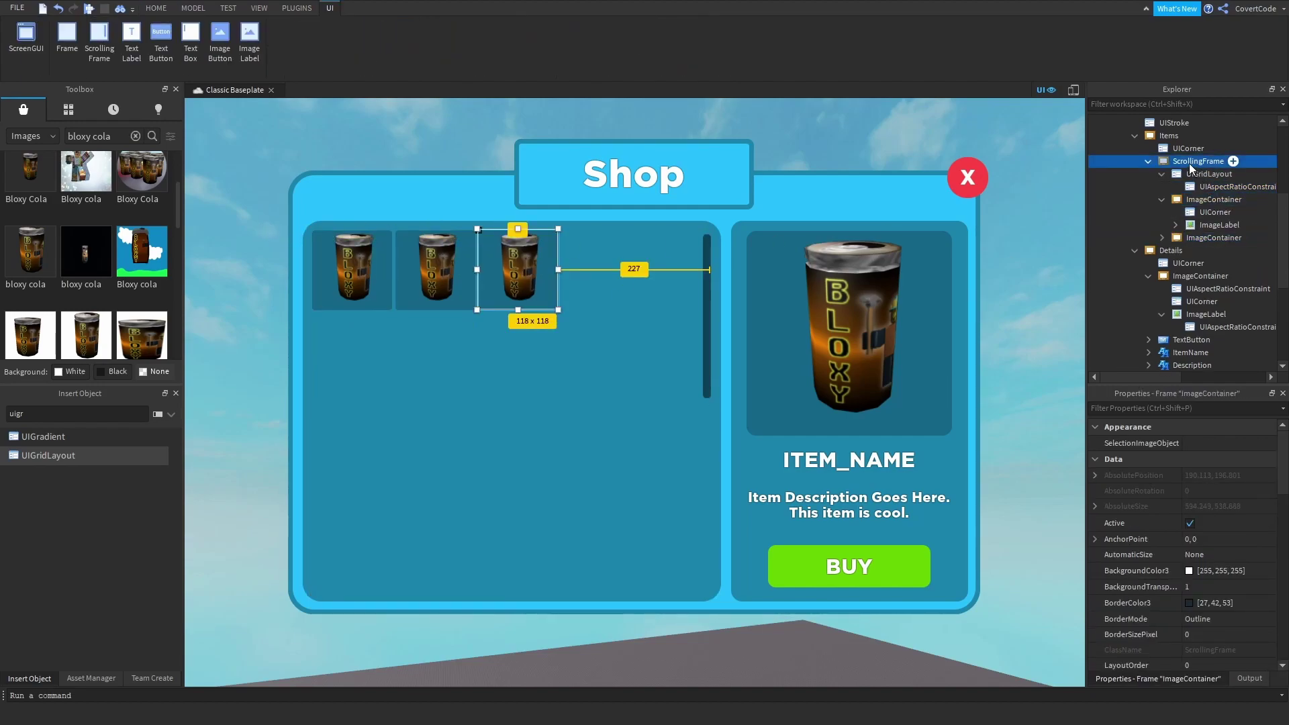
# - Paste copies of the five ImageContainers until there are twenty, moving those placed under the UIGridLayout into the ScrollingFrame
pyautogui.click(1202, 238)
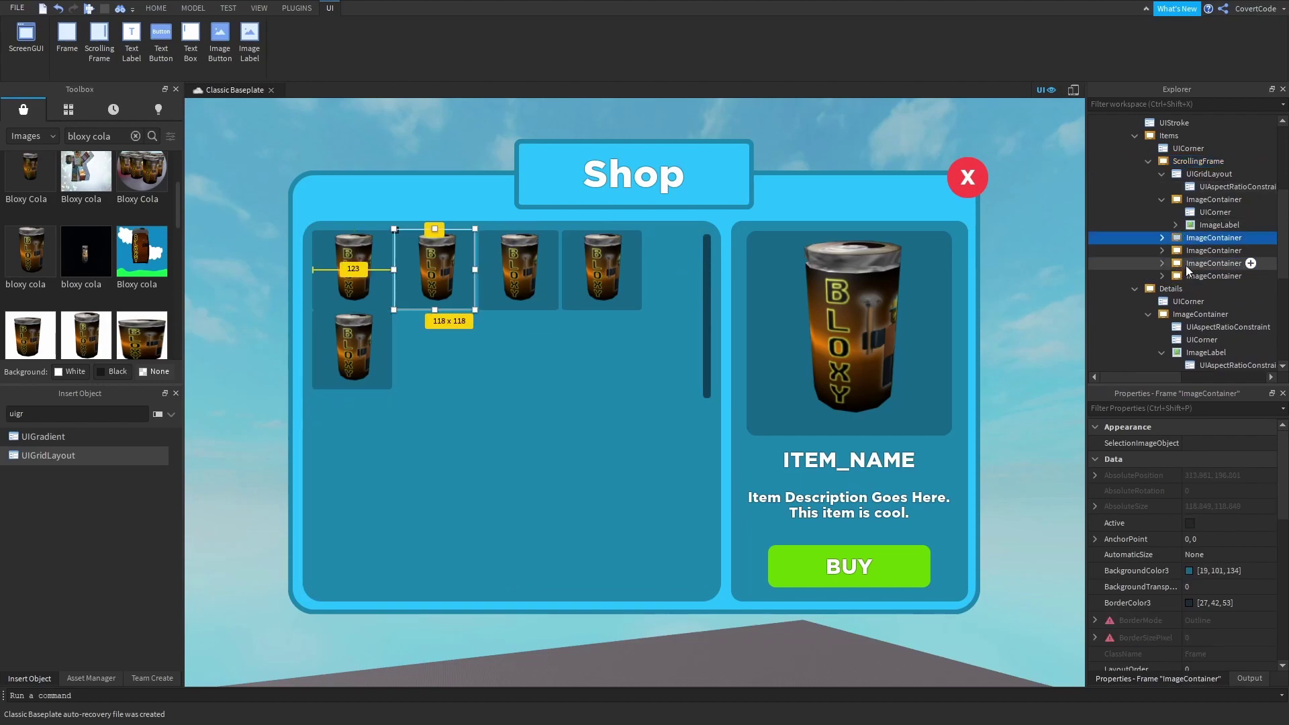
pyautogui.click(1162, 200)
pyautogui.click(1187, 201)
pyautogui.keyDown('shift'); pyautogui.click(1193, 249); pyautogui.keyUp('shift')
pyautogui.hotkey('ctrl', 'c')
pyautogui.click(1186, 164)
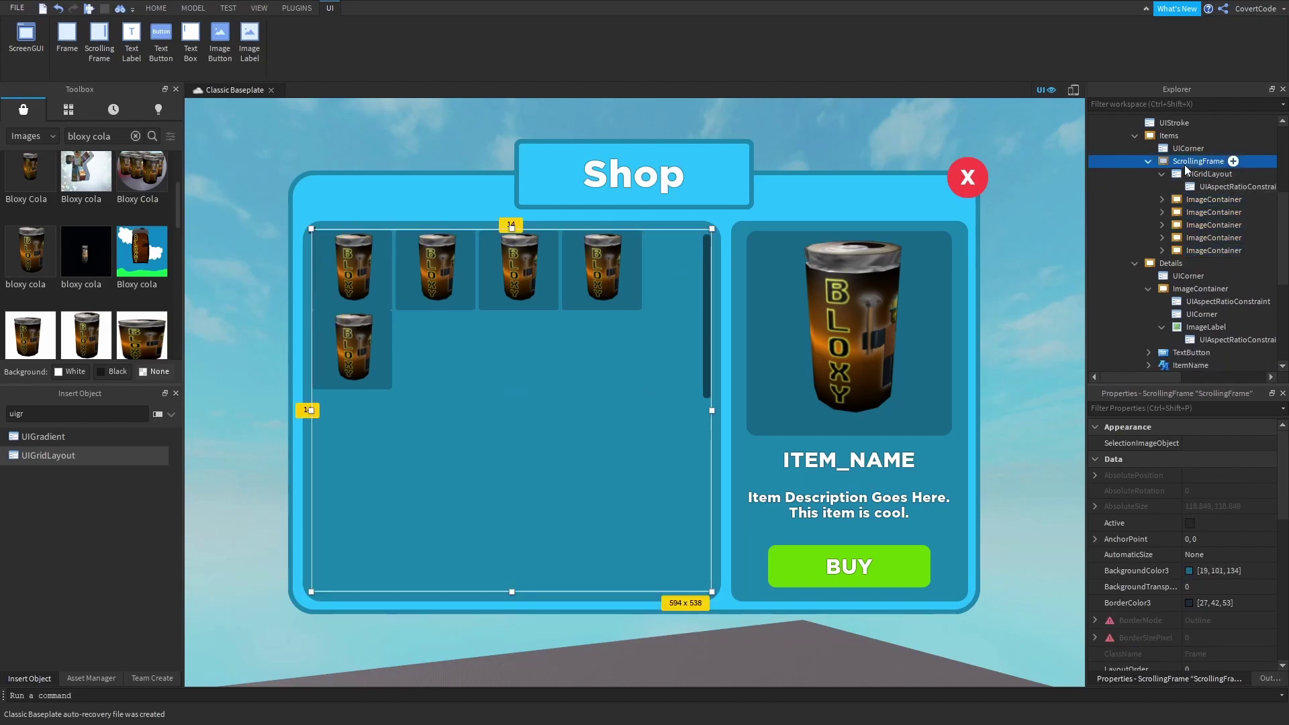
pyautogui.hotkey('ctrl', 'shift', 'v')
pyautogui.click(1186, 165)
pyautogui.hotkey('ctrl', 'shift', 'v')
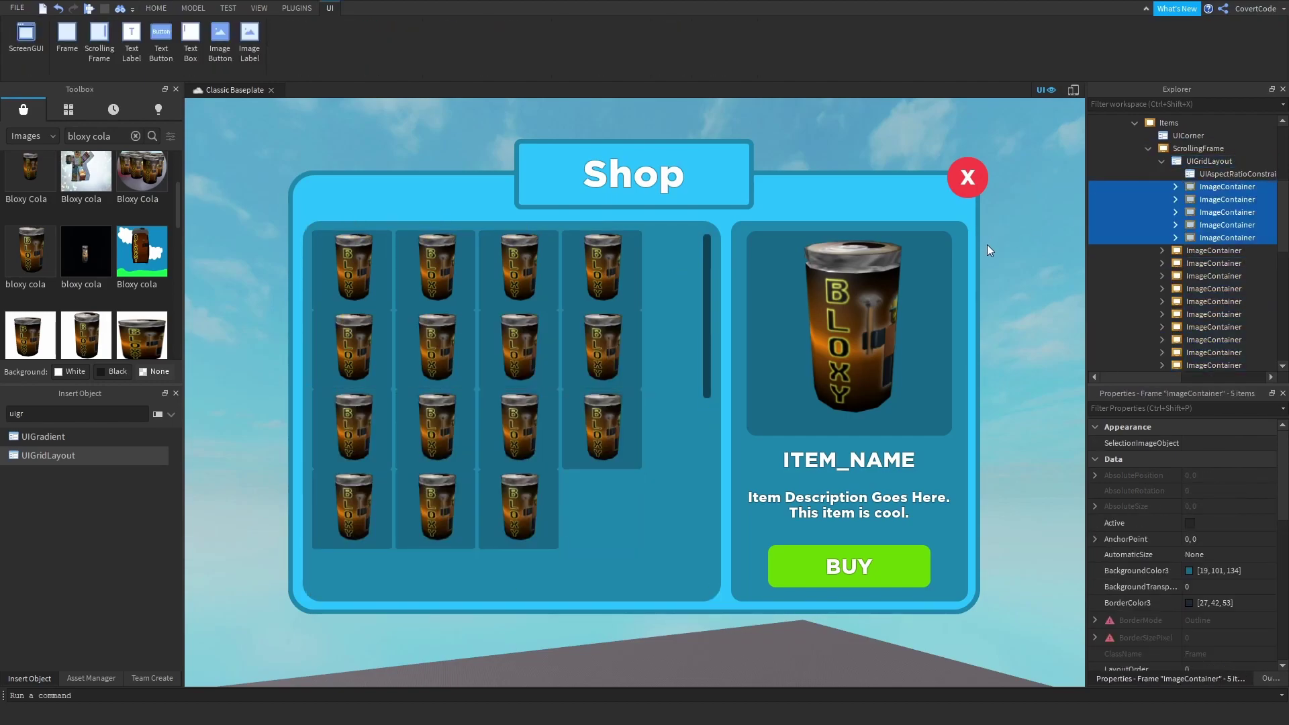
pyautogui.moveTo(1210, 195); pyautogui.dragTo(1187, 151)
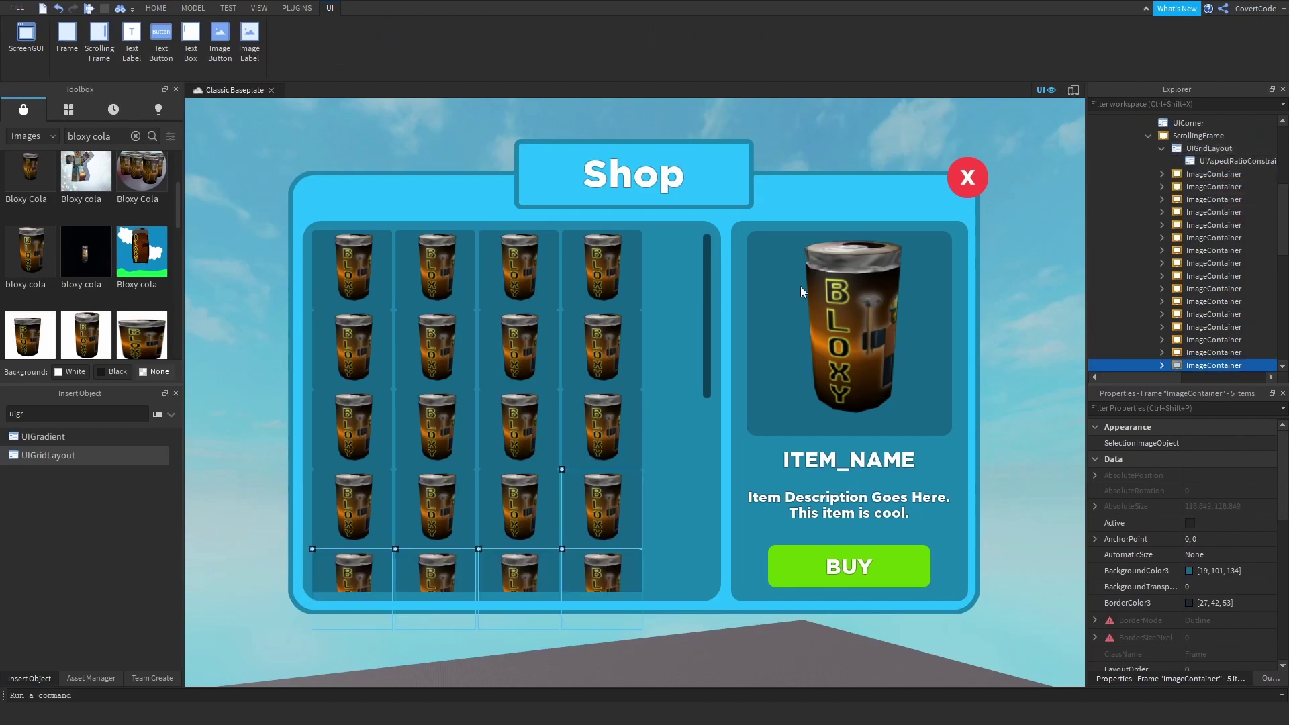
# - Set the UIGridLayout's CellPadding Y to 0, 5
pyautogui.click(1212, 149)
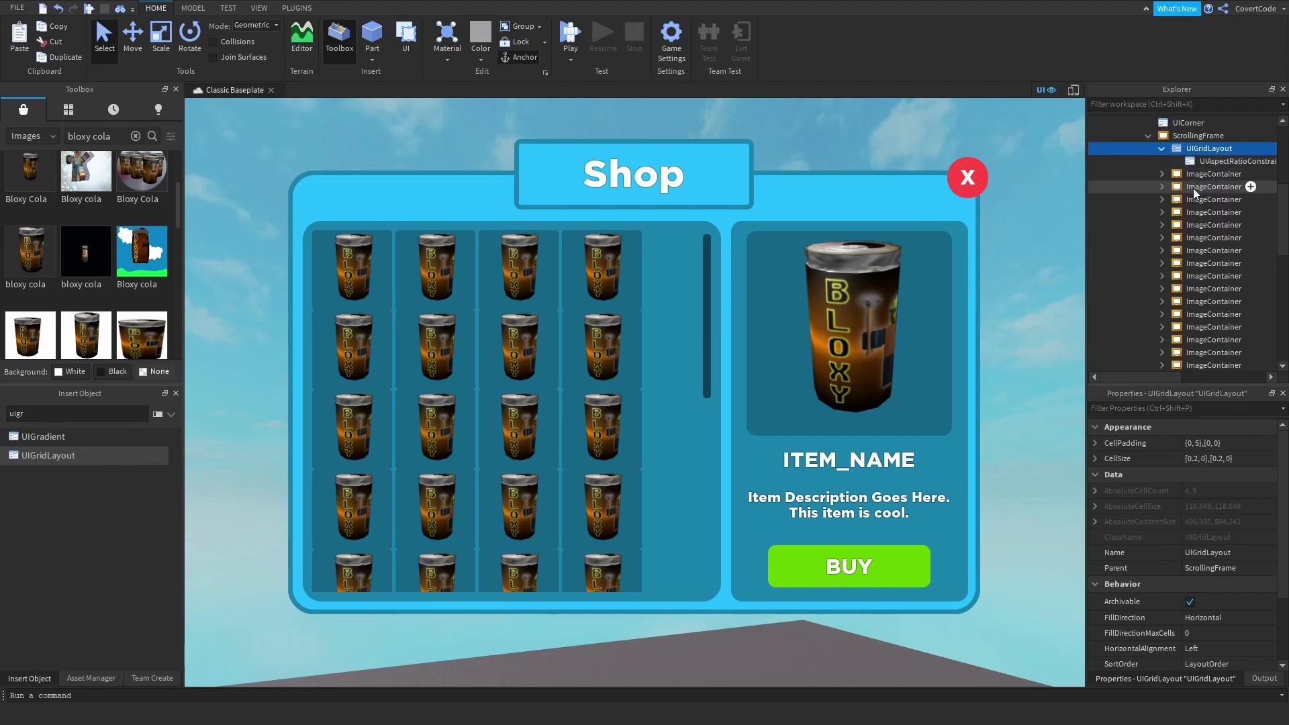
pyautogui.scroll(-3, 1198, 570)
pyautogui.scroll(3, 1159, 517)
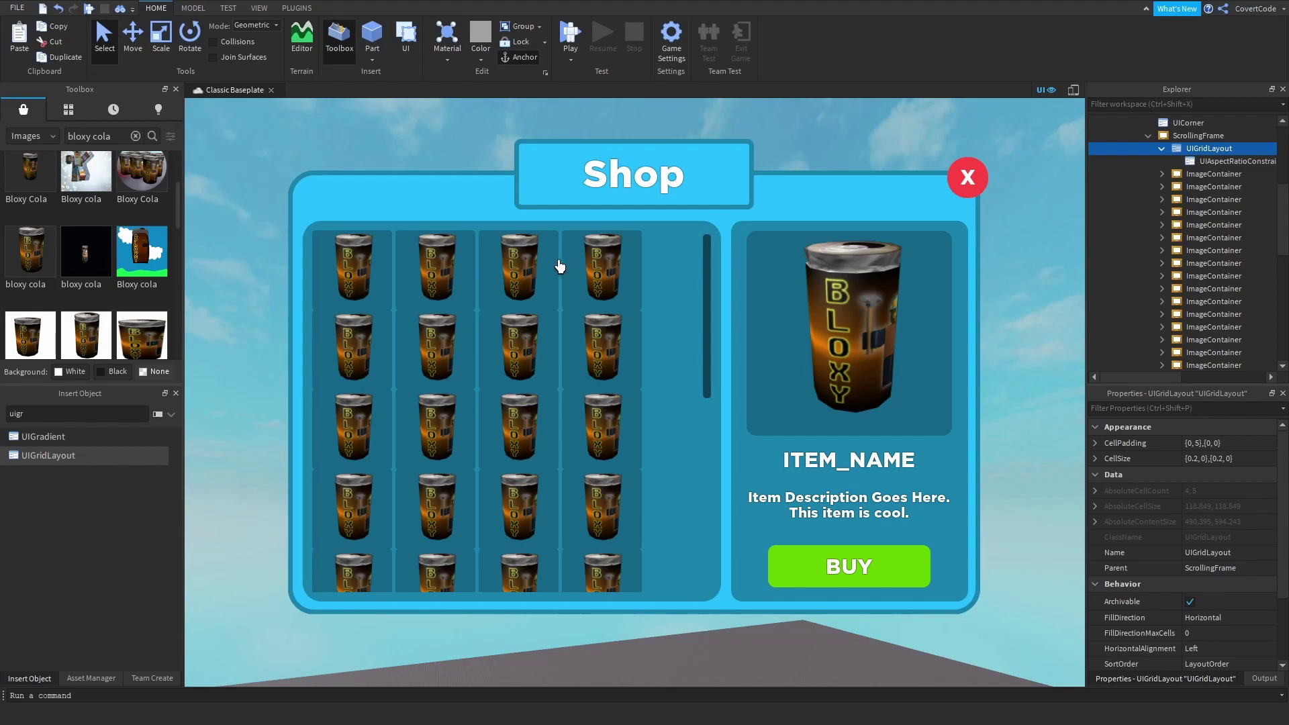
pyautogui.click(1093, 444)
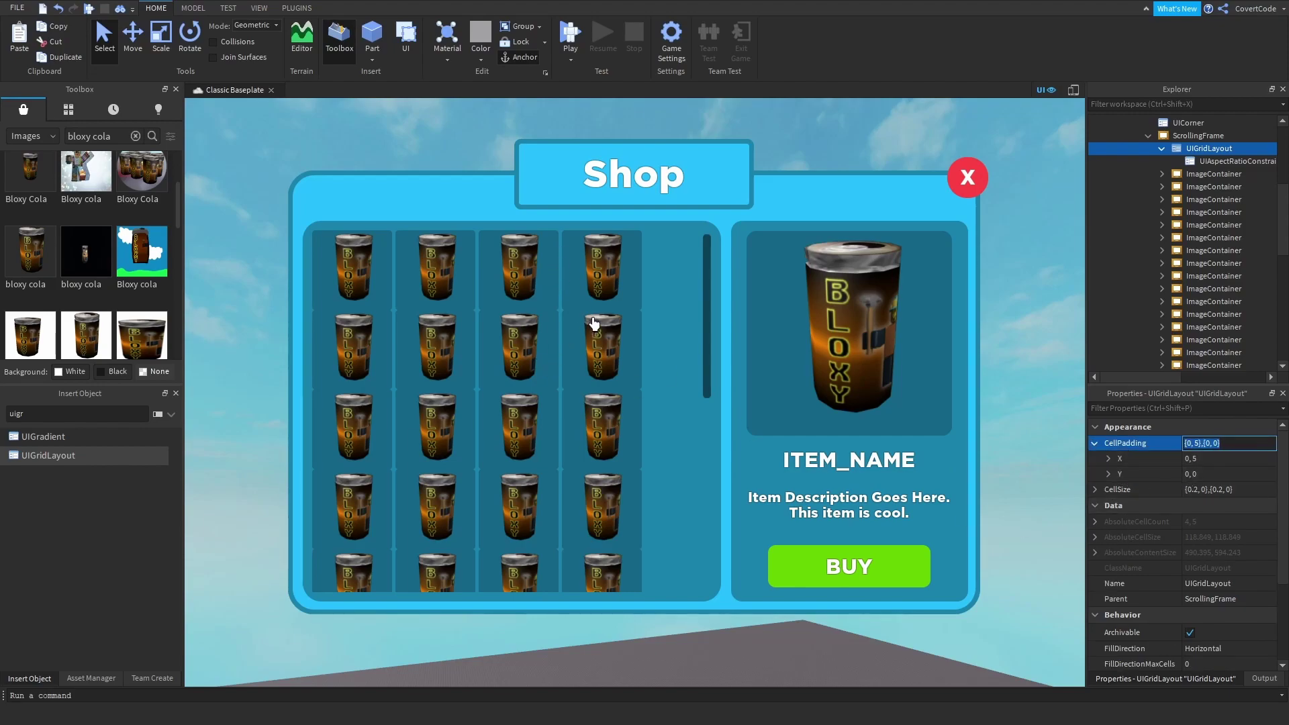
pyautogui.click(1229, 474)
pyautogui.press('BackSpace')
pyautogui.write('5')
pyautogui.press('Return')
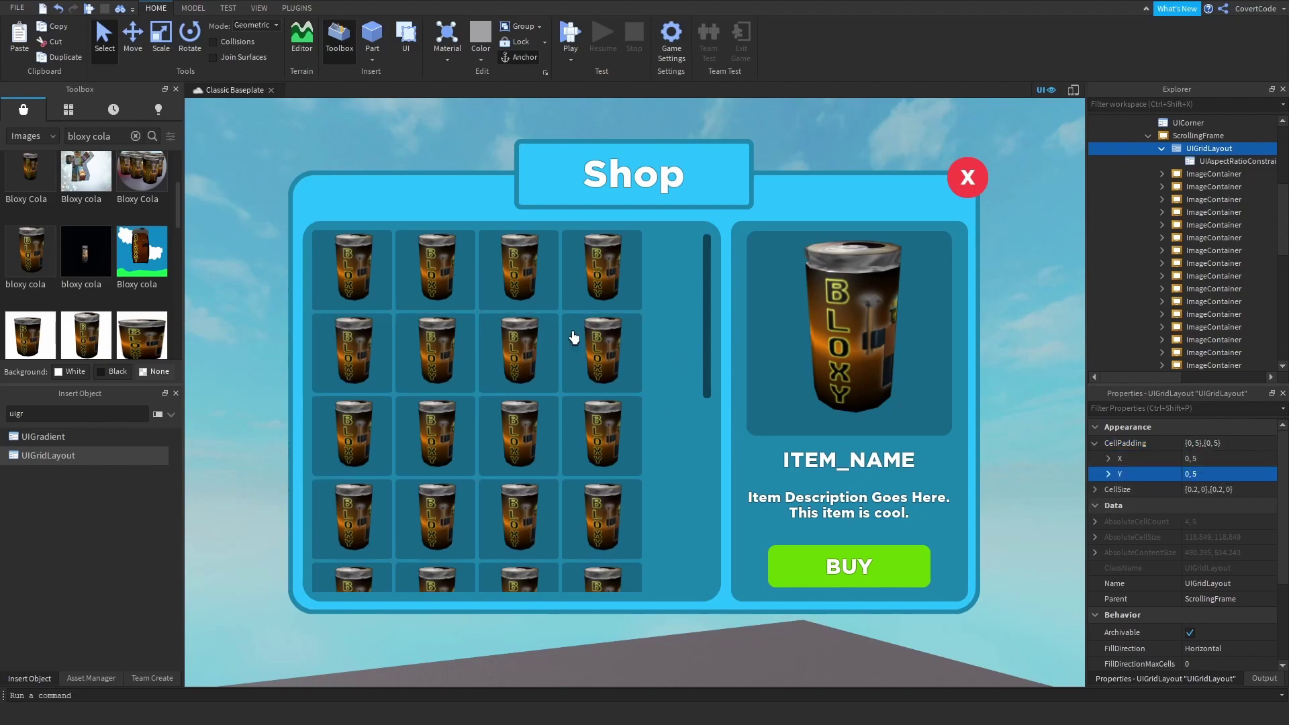
# - Set the UIGridLayout's CellSize X scale to 0.23, leaving its offset at 0
pyautogui.click(1208, 490)
pyautogui.click(1194, 489)
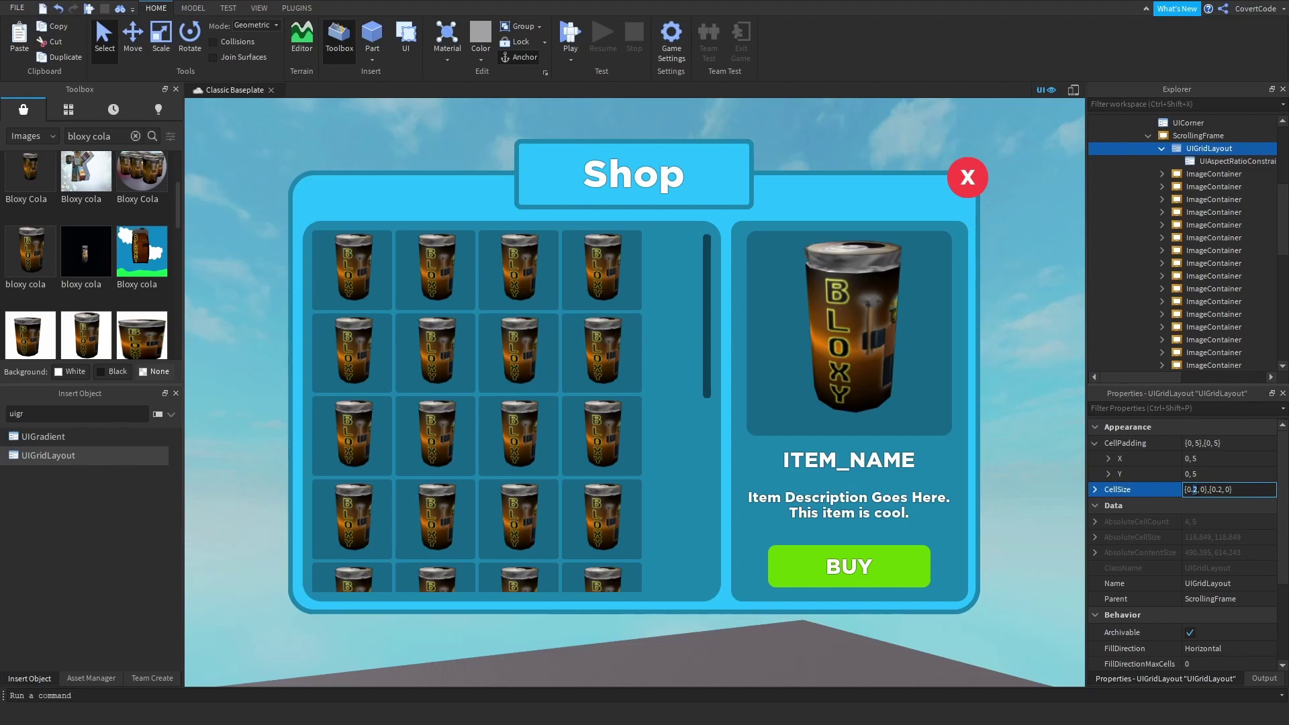
pyautogui.write('3')
pyautogui.press('Return')
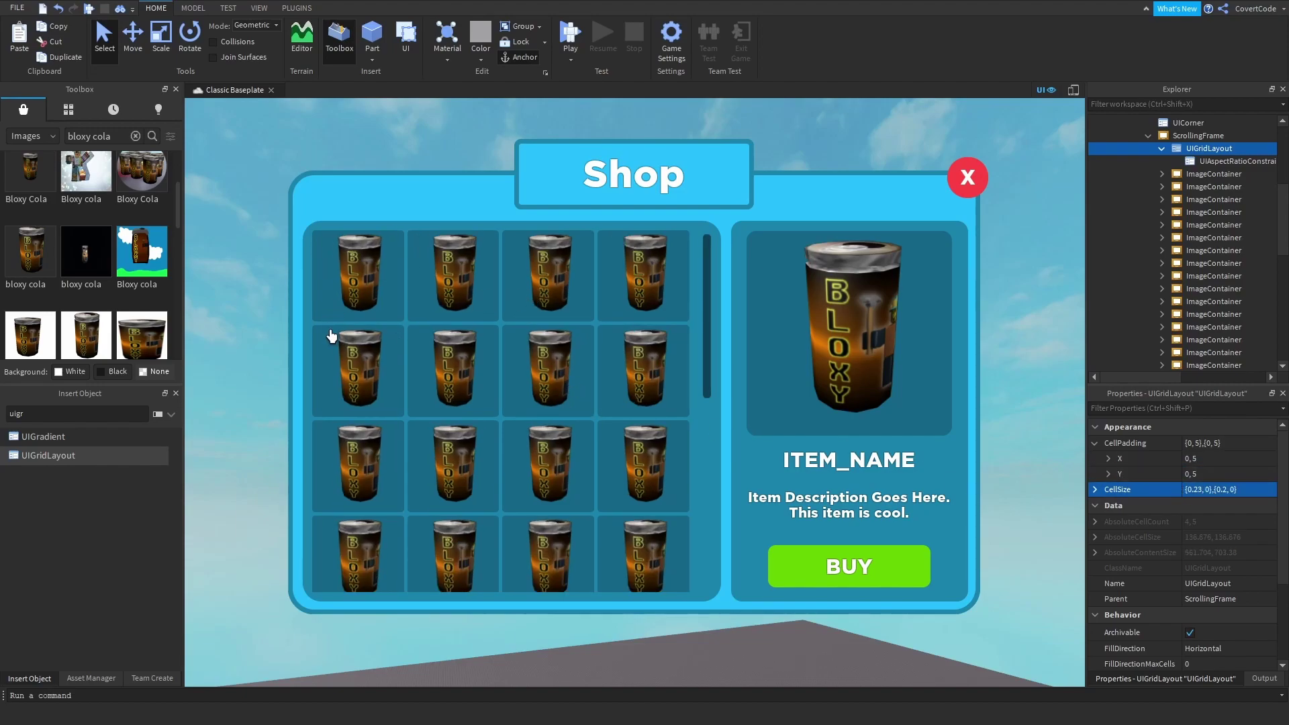
pyautogui.scroll(-3, 590, 397)
pyautogui.scroll(3, 570, 403)
pyautogui.press('Right')
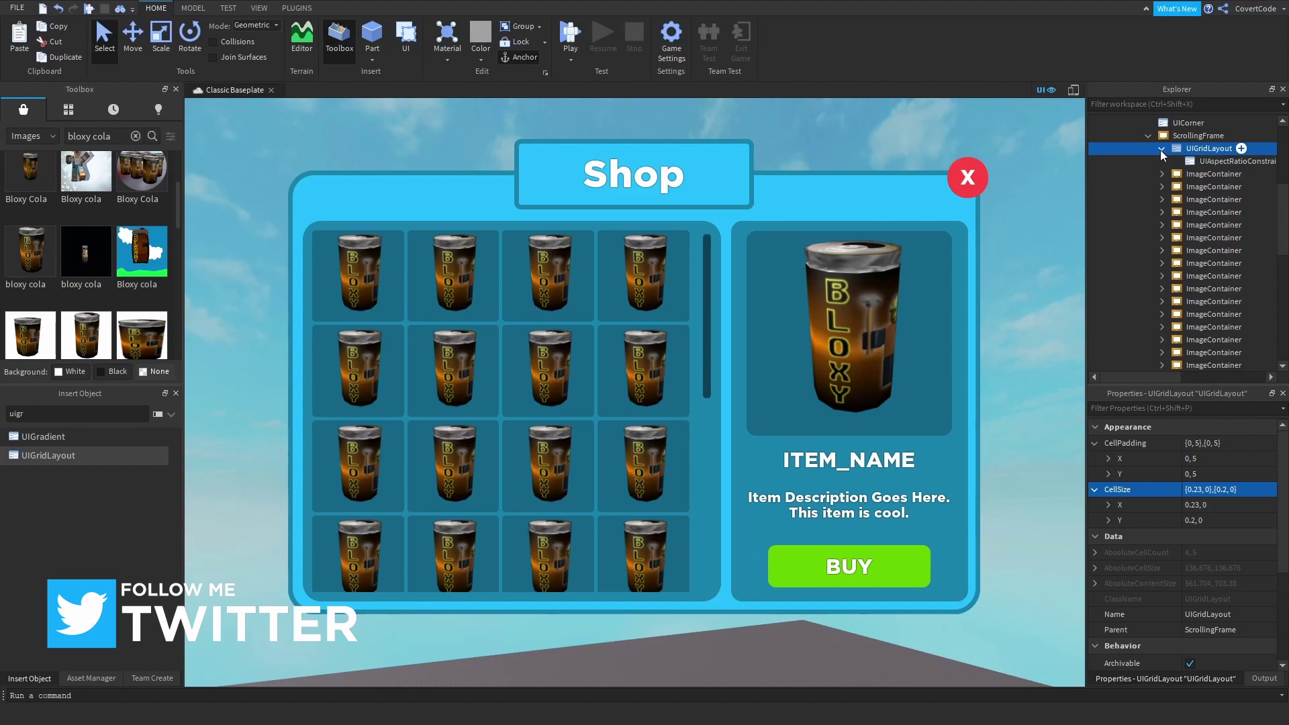
# - Collapse the ScrollingFrame in the object tree and insert a UIGradient into the main shop Frame
pyautogui.click(1148, 135)
pyautogui.click(1182, 137)
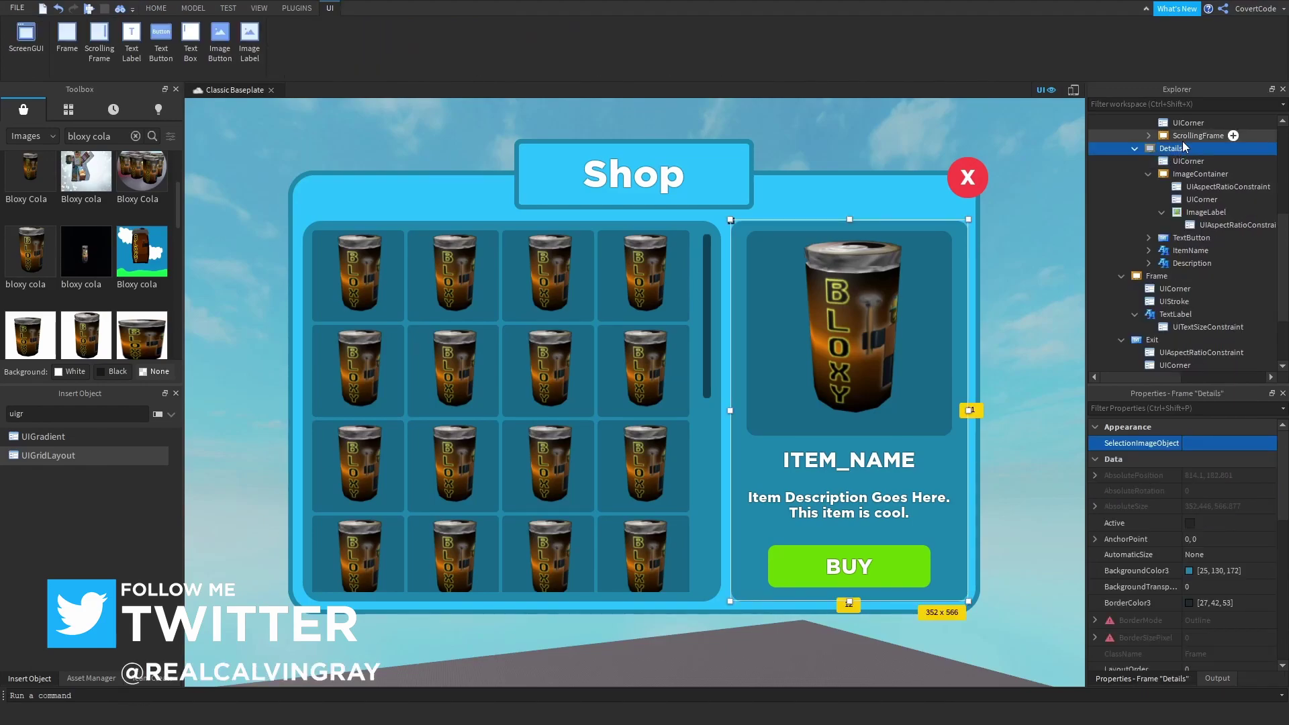
pyautogui.click(604, 228)
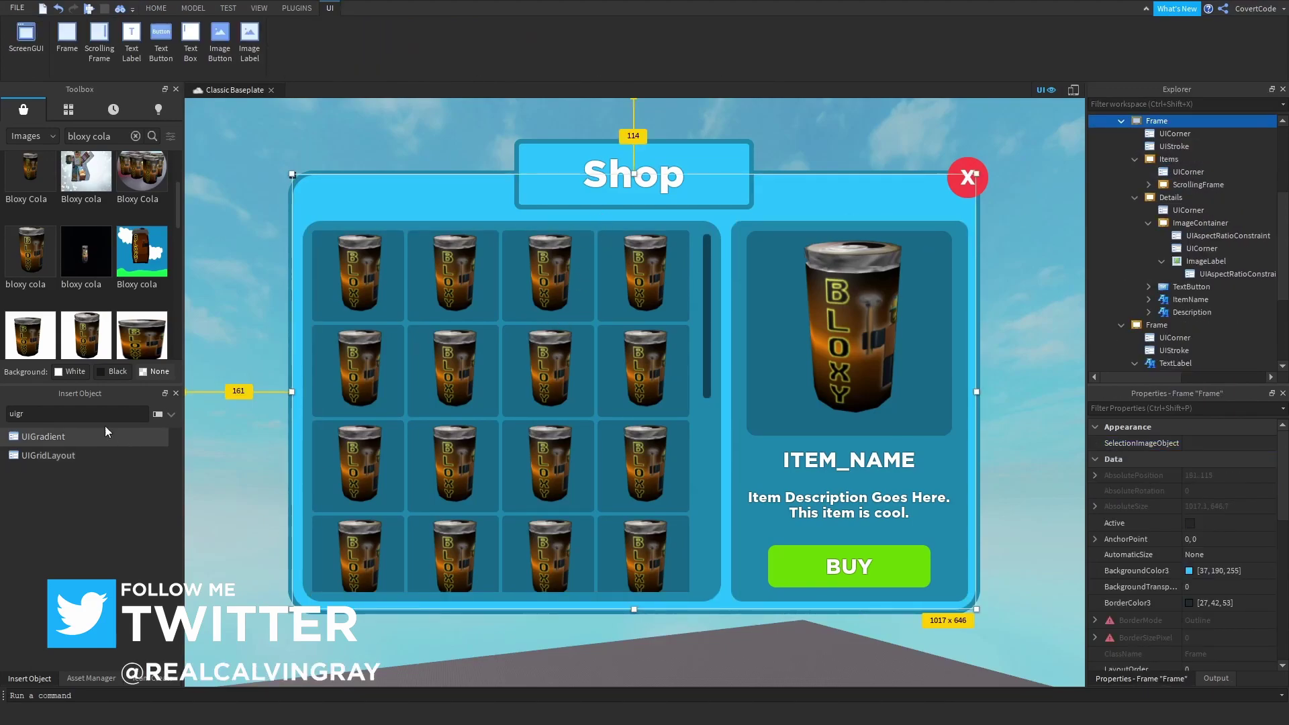
pyautogui.click(43, 436)
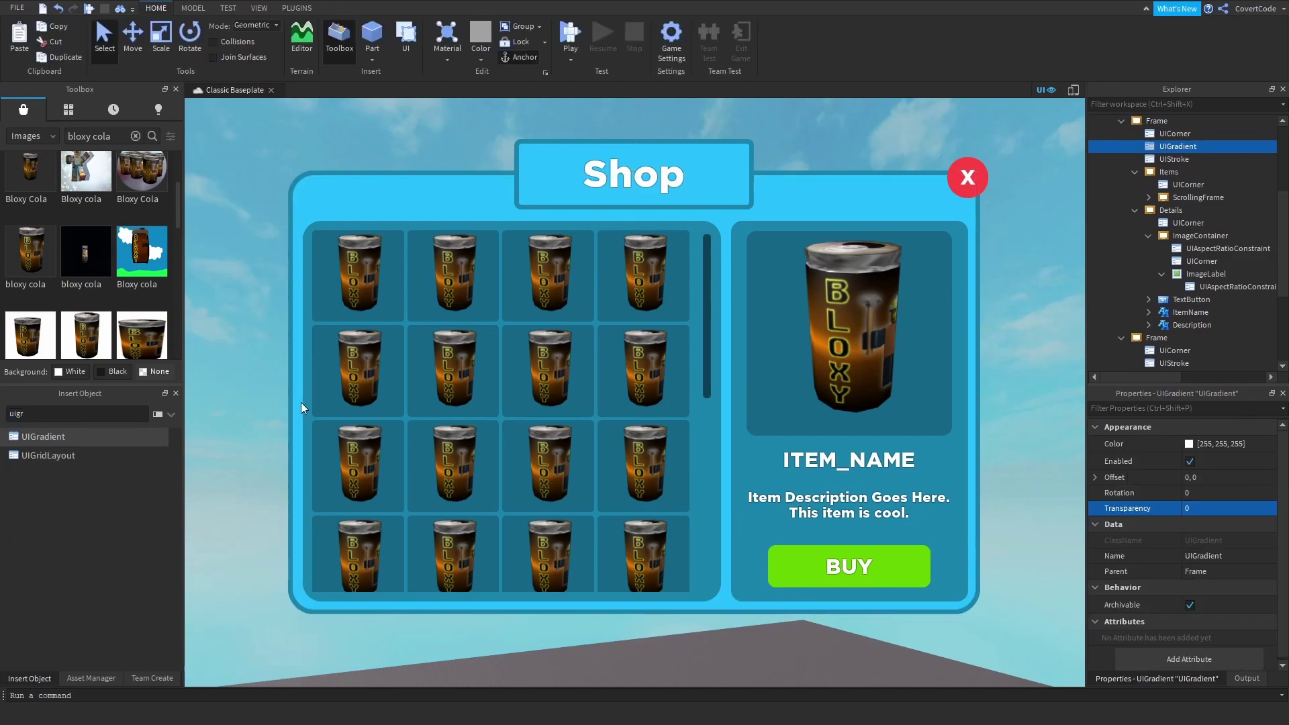
# - Darken the end color of the main Frame's UIGradient to a mid grey
pyautogui.click(1211, 444)
pyautogui.click(1267, 444)
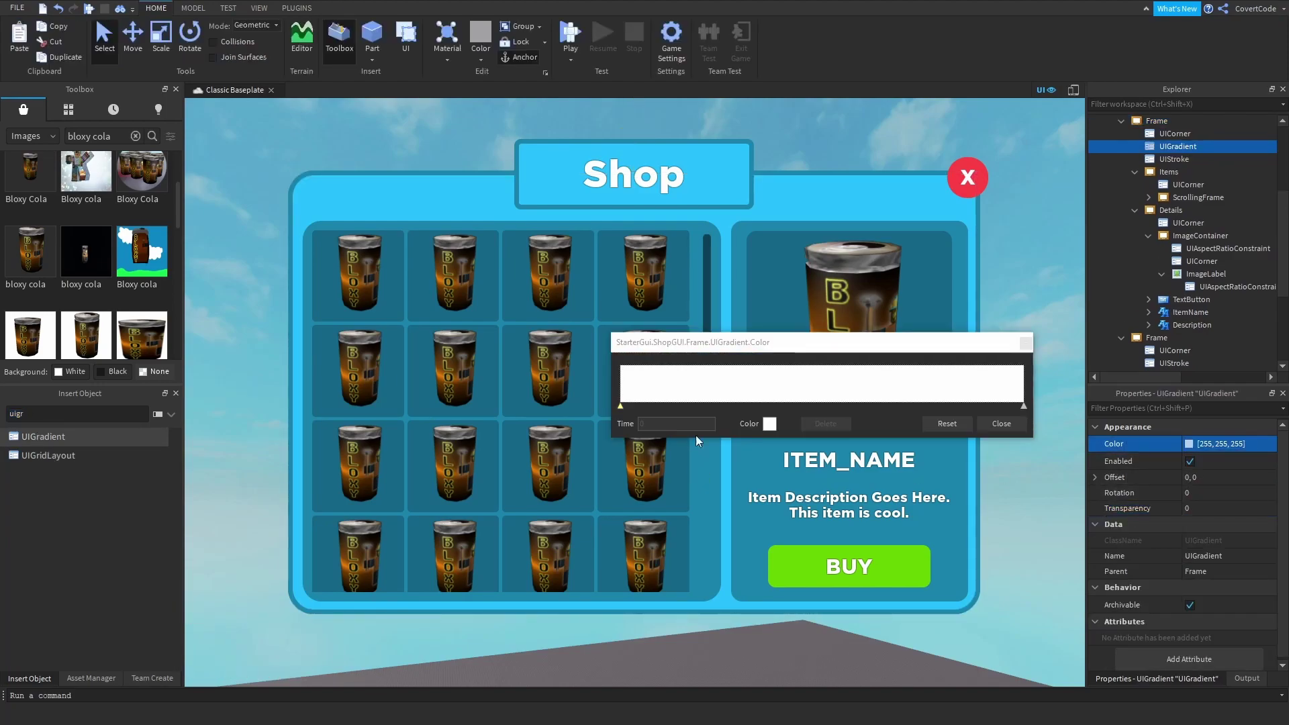
pyautogui.click(1024, 405)
pyautogui.click(770, 426)
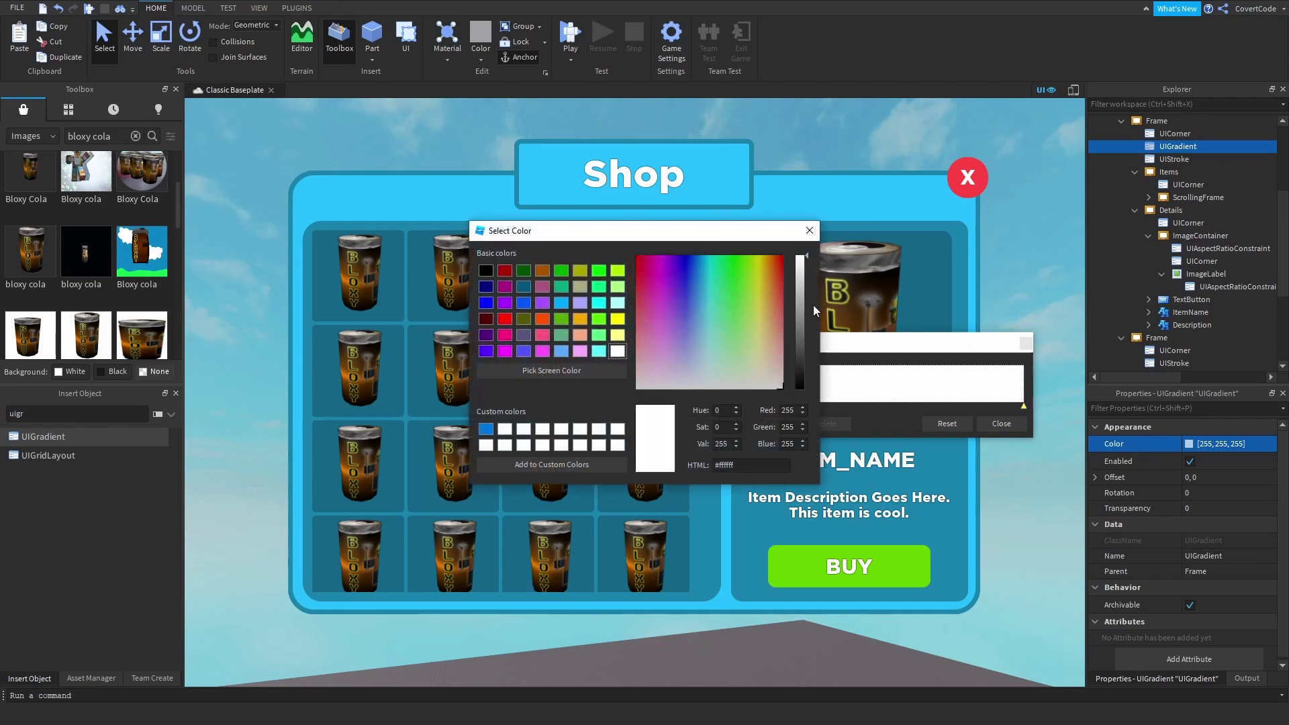
pyautogui.moveTo(798, 281); pyautogui.dragTo(803, 318)
pyautogui.moveTo(778, 233); pyautogui.dragTo(495, 208)
pyautogui.click(525, 201)
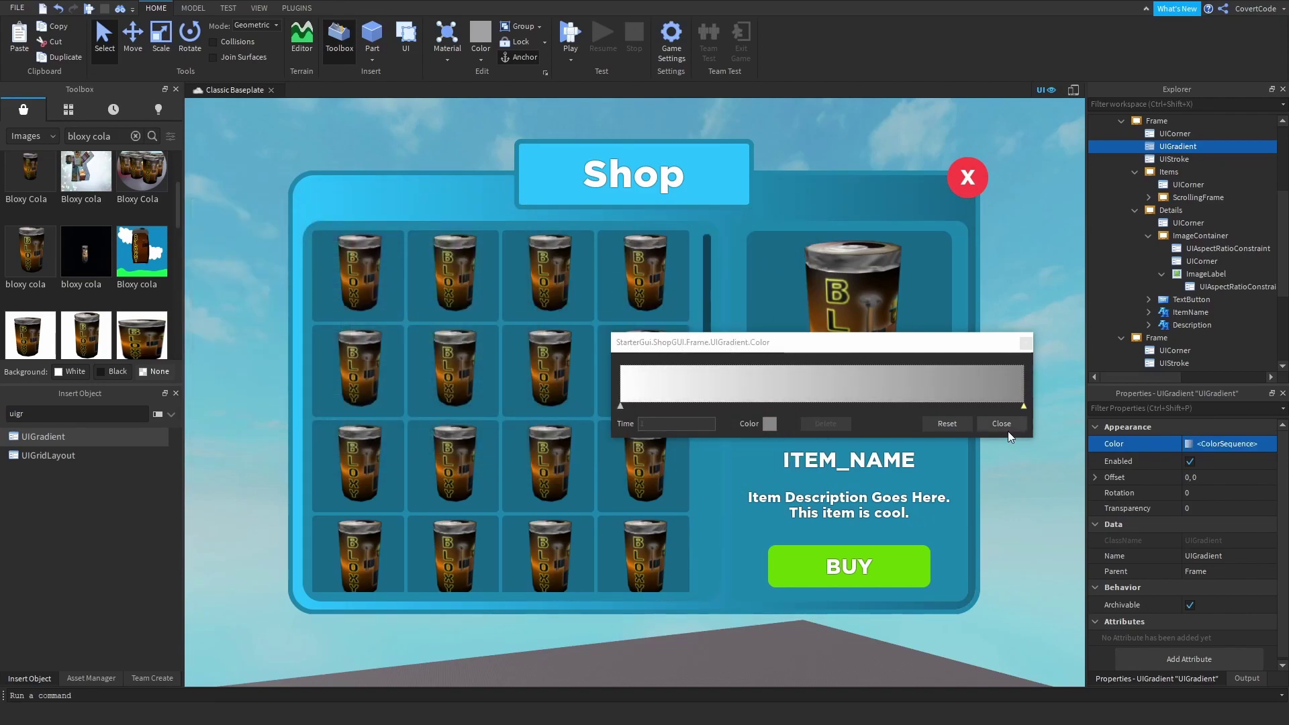
pyautogui.click(1001, 424)
# - Set the UIGradient's Rotation to 90
pyautogui.click(1193, 494)
pyautogui.write('90')
pyautogui.press('Return')
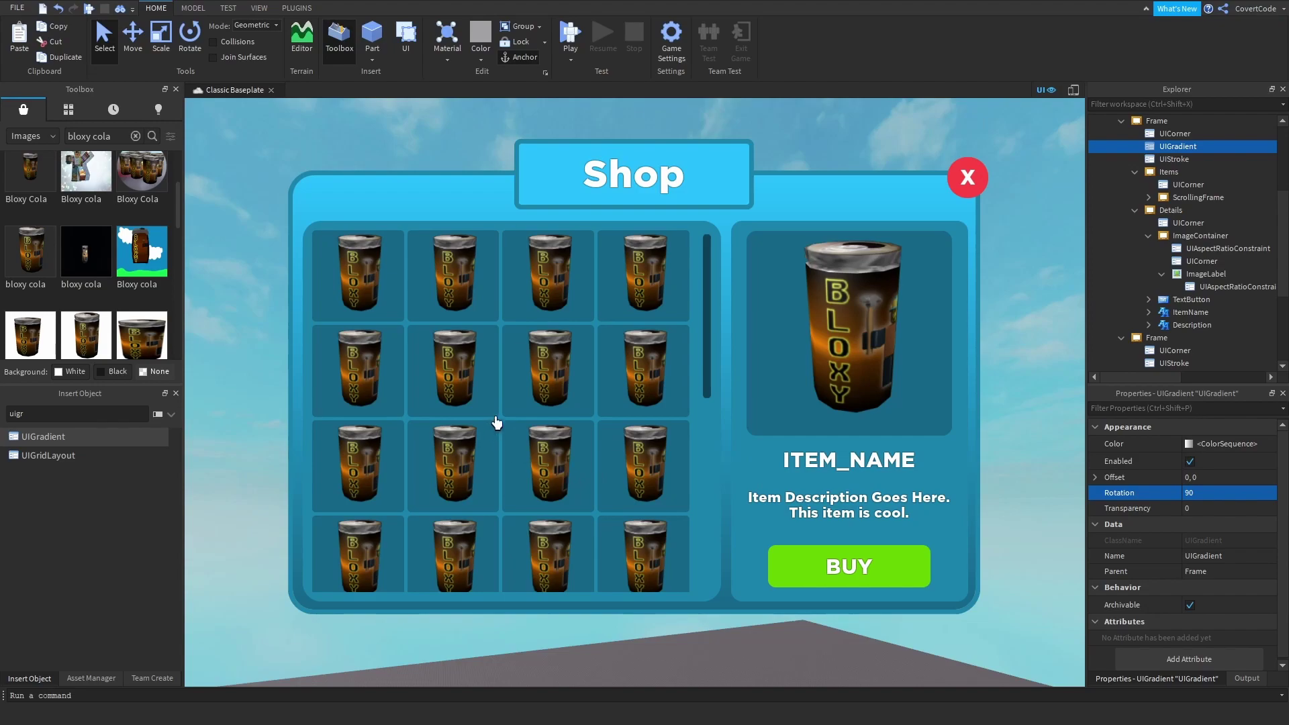
# - Move the UIGradient from the main Frame to the Details ImageContainer to try it there, and delete it
pyautogui.rightClick(1183, 147)
pyautogui.click(1176, 153)
pyautogui.click(1170, 148)
pyautogui.click(1168, 160)
pyautogui.click(1180, 223)
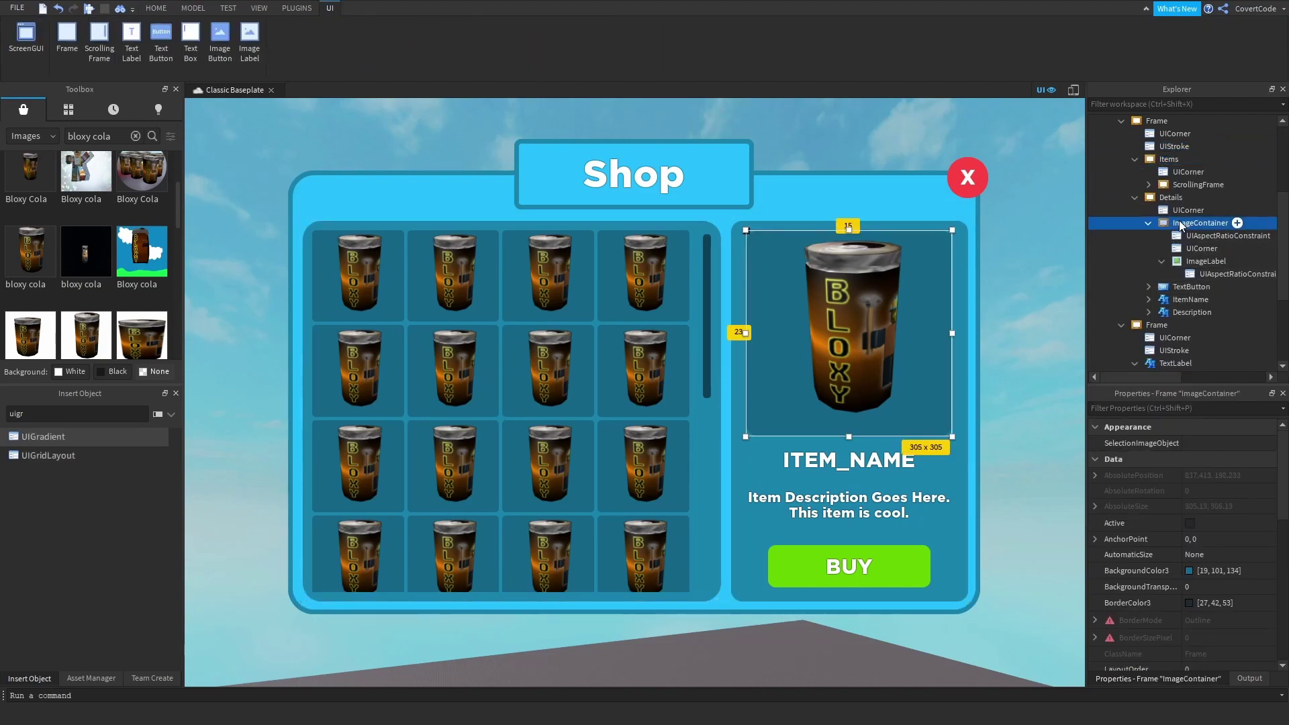
pyautogui.hotkey('ctrl', 'shift', 'v')
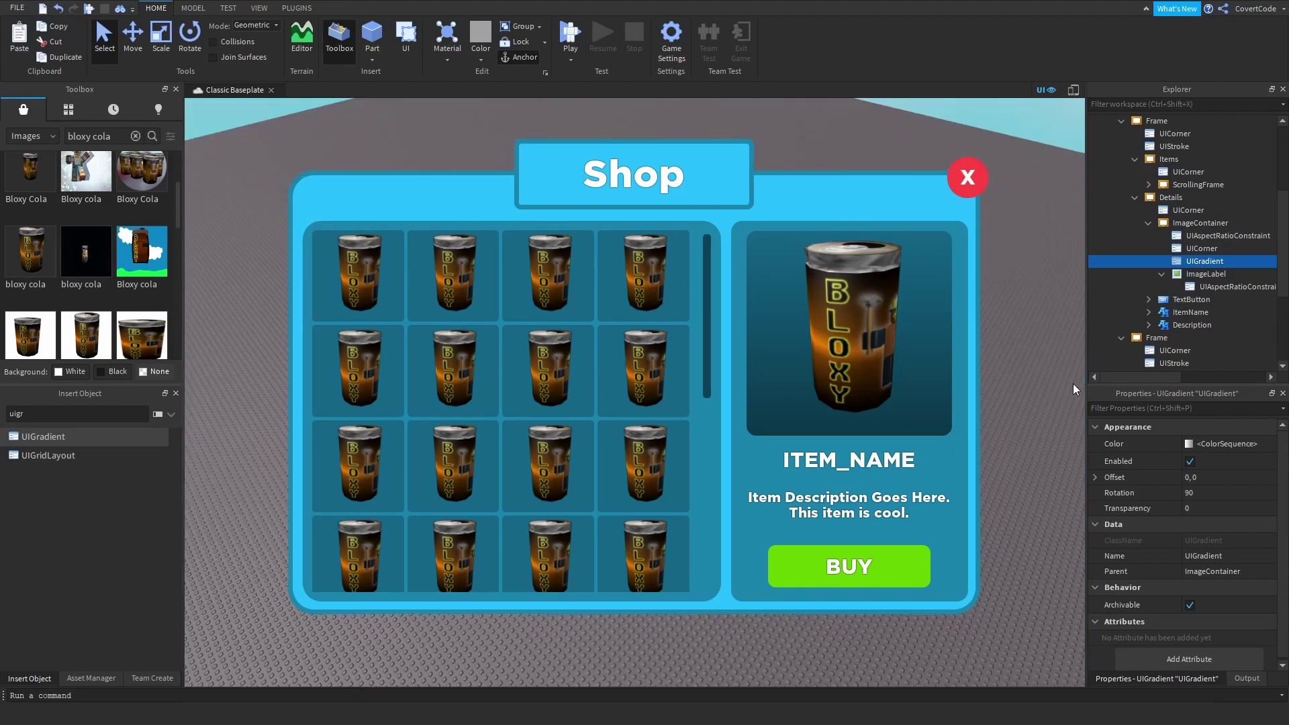
pyautogui.press('Delete')
pyautogui.moveTo(957, 356); pyautogui.dragTo(951, 323, button='right')
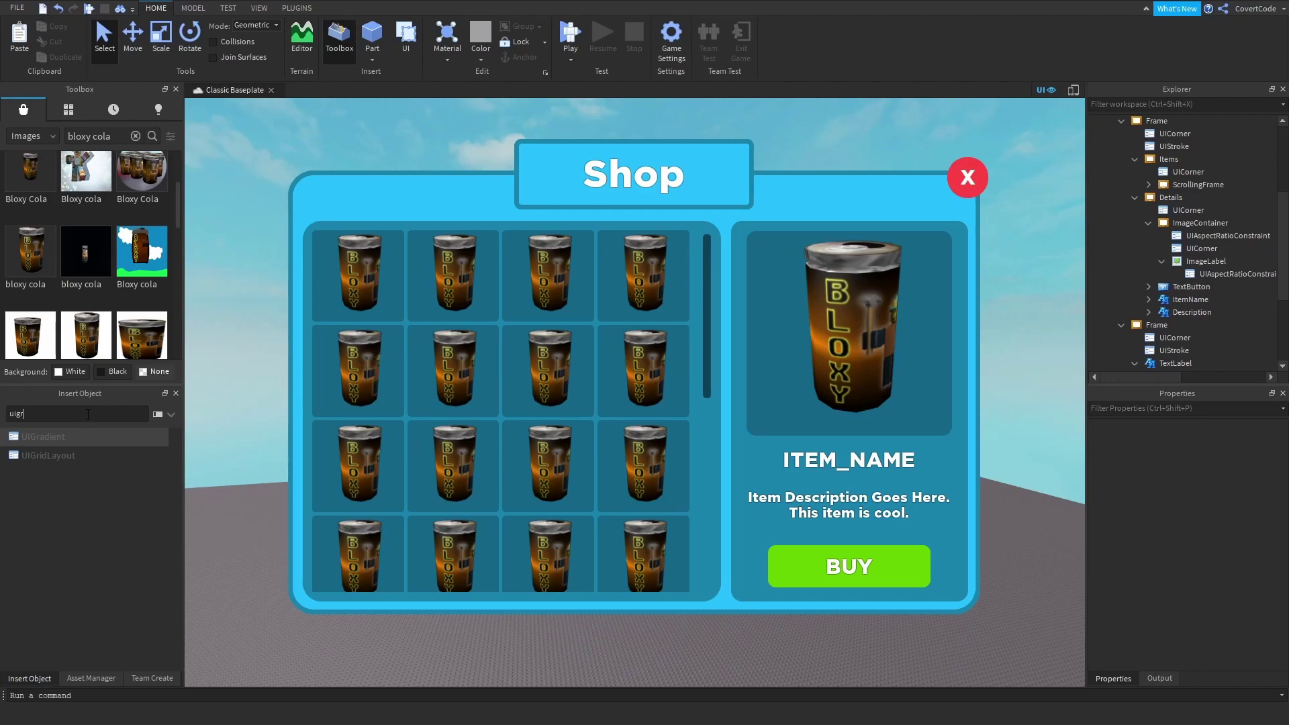
# - Search the insertable objects for "layout"
pyautogui.write('layout')
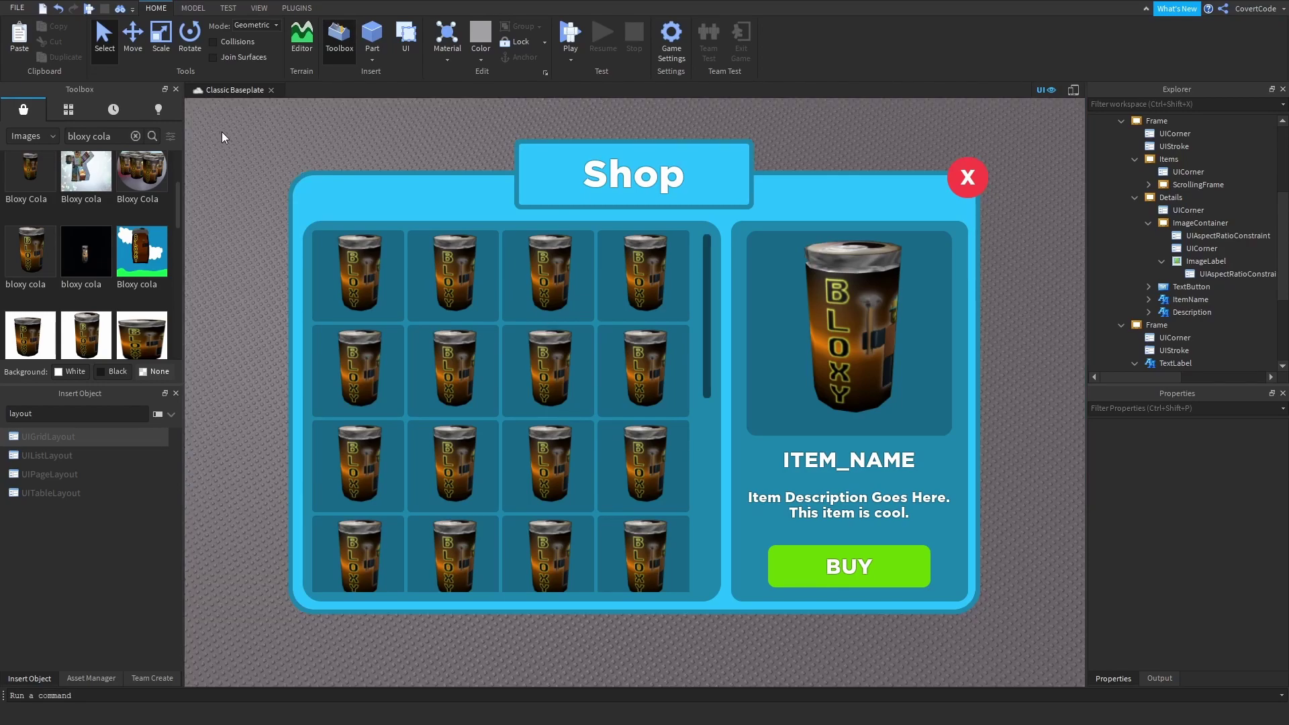
pyautogui.click(1126, 222)
# - Enlarge the red Exit button to about 83 x 83 and reposition it over the shop frame's corner
pyautogui.click(968, 177)
pyautogui.moveTo(946, 200); pyautogui.dragTo(931, 207)
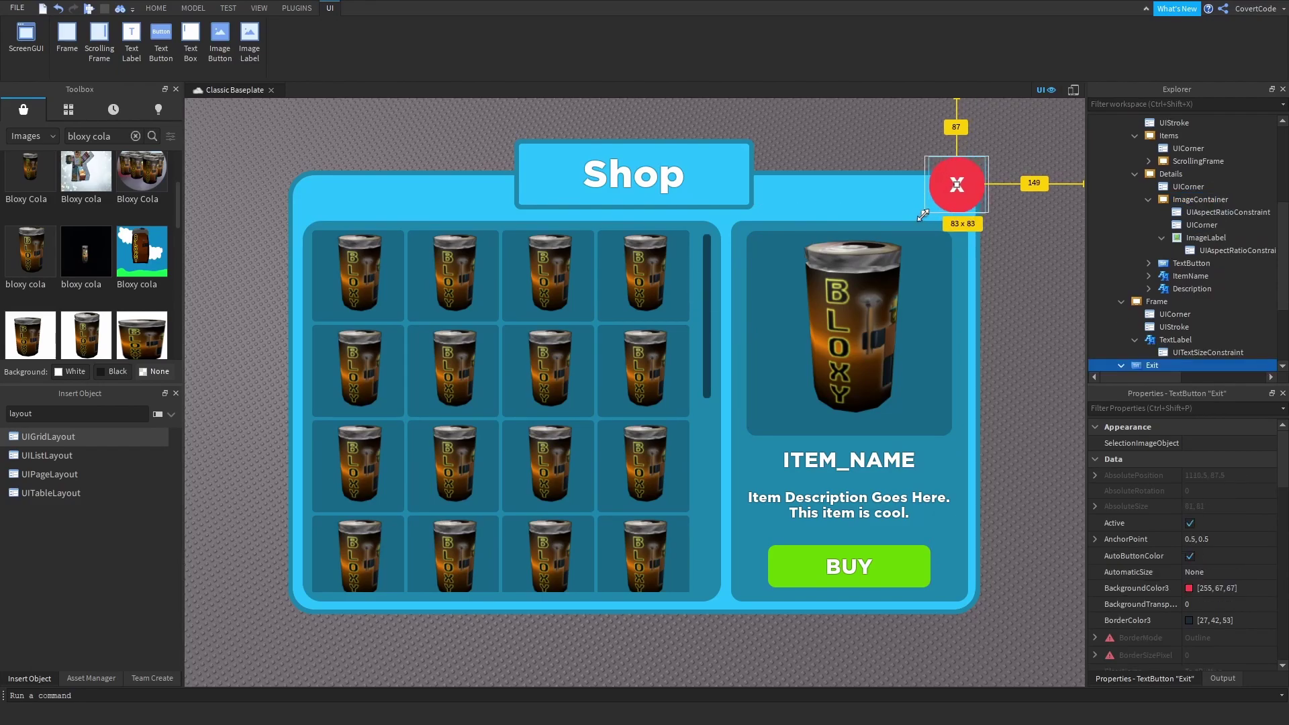
pyautogui.click(843, 149)
pyautogui.moveTo(842, 144); pyautogui.dragTo(842, 143, button='right')
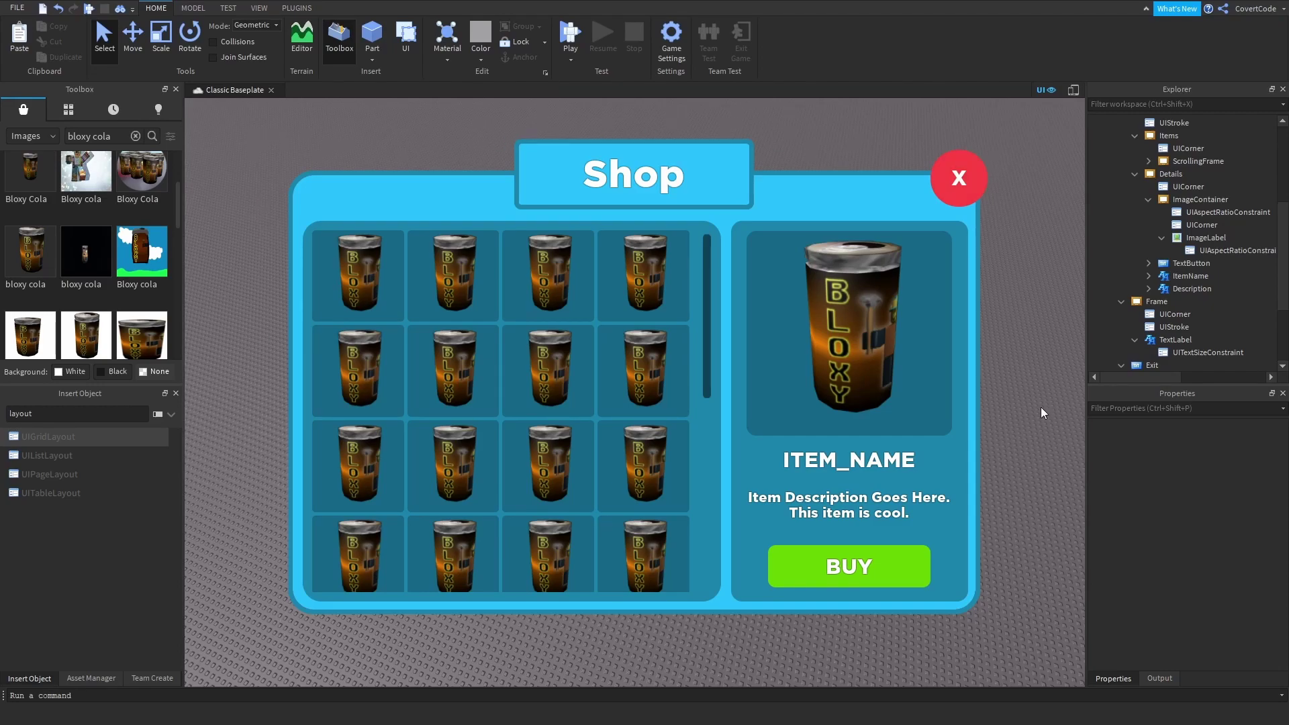
pyautogui.moveTo(531, 302); pyautogui.dragTo(531, 302, button='right')
pyautogui.moveTo(1016, 510); pyautogui.dragTo(991, 501, button='right')
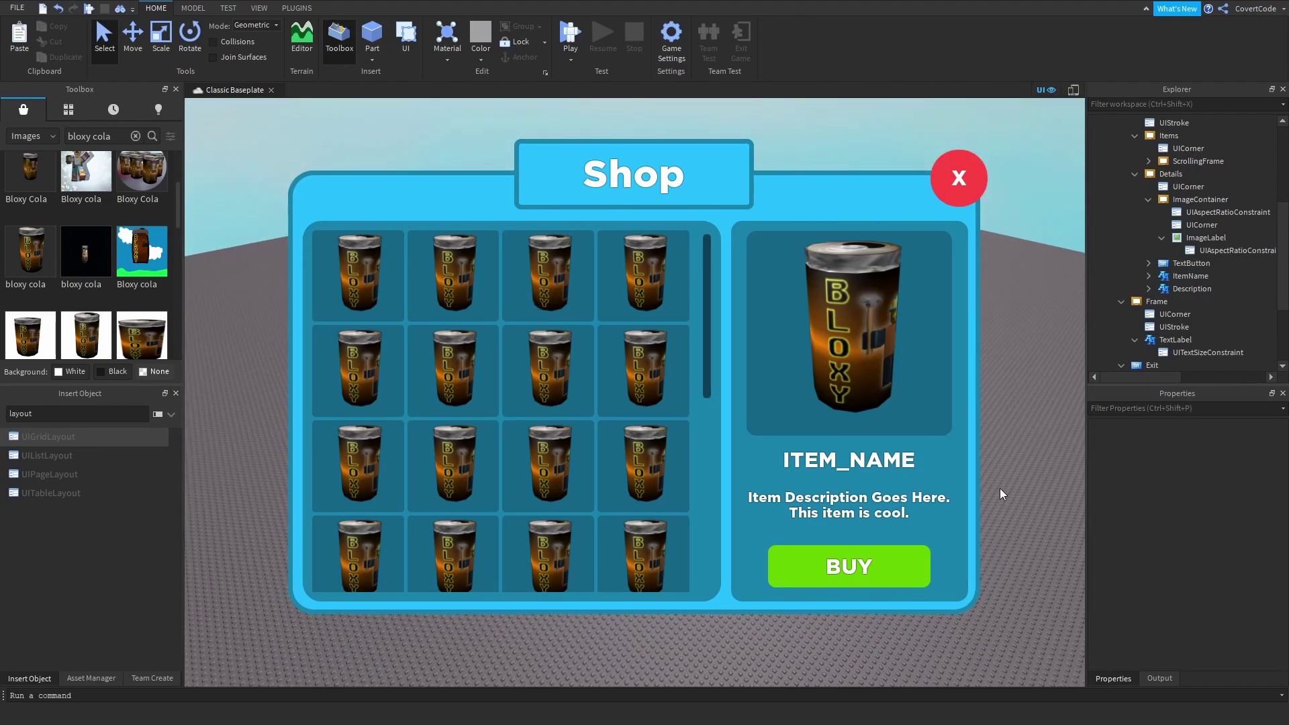